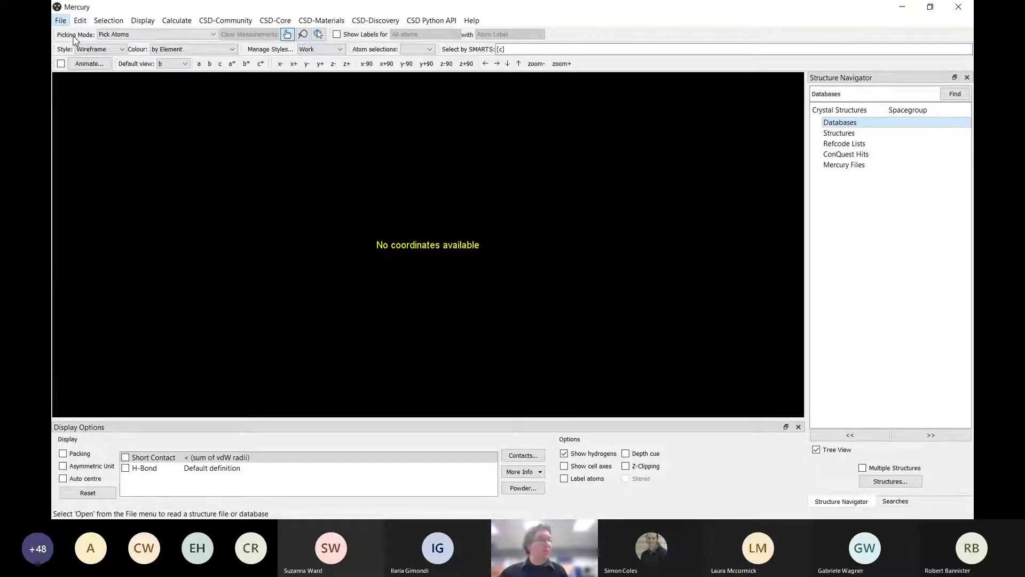
# Step: Open the crystal structure files HXACAN11.cif, LOLWIS.CIF and SAHYIK.CIF together from the MercuryD folder
pyautogui.click(73, 36)
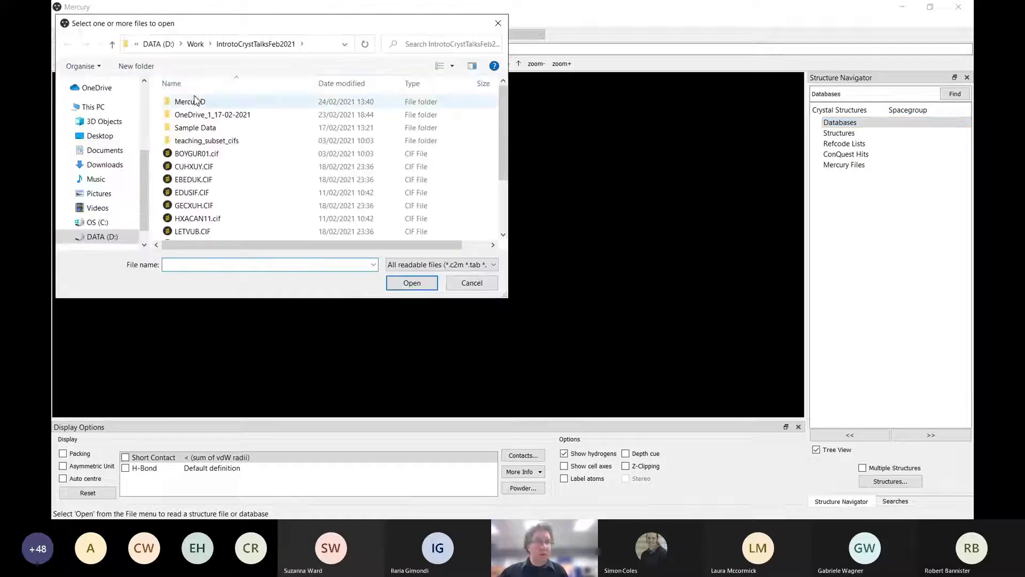
pyautogui.doubleClick(201, 103)
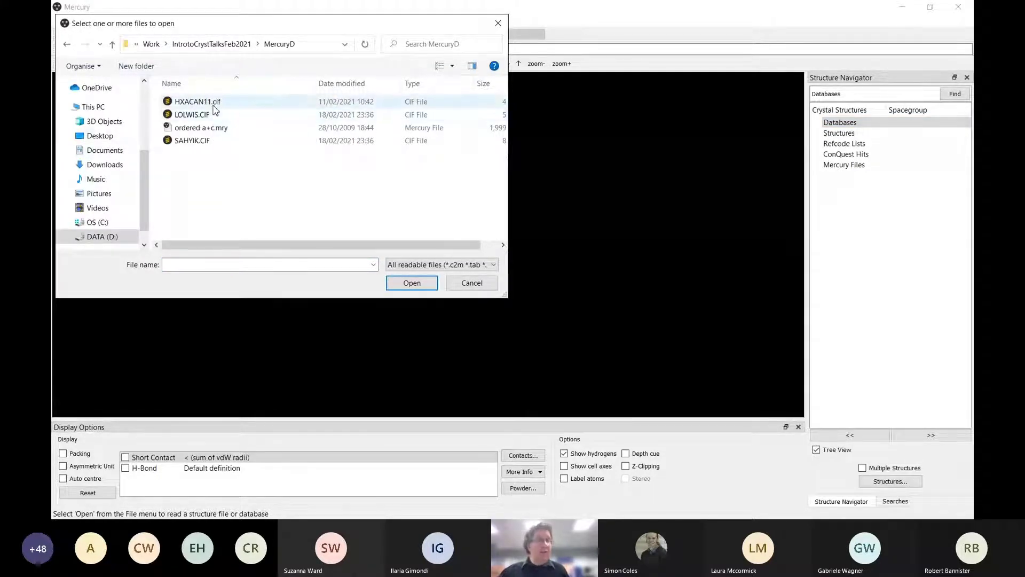
pyautogui.click(202, 105)
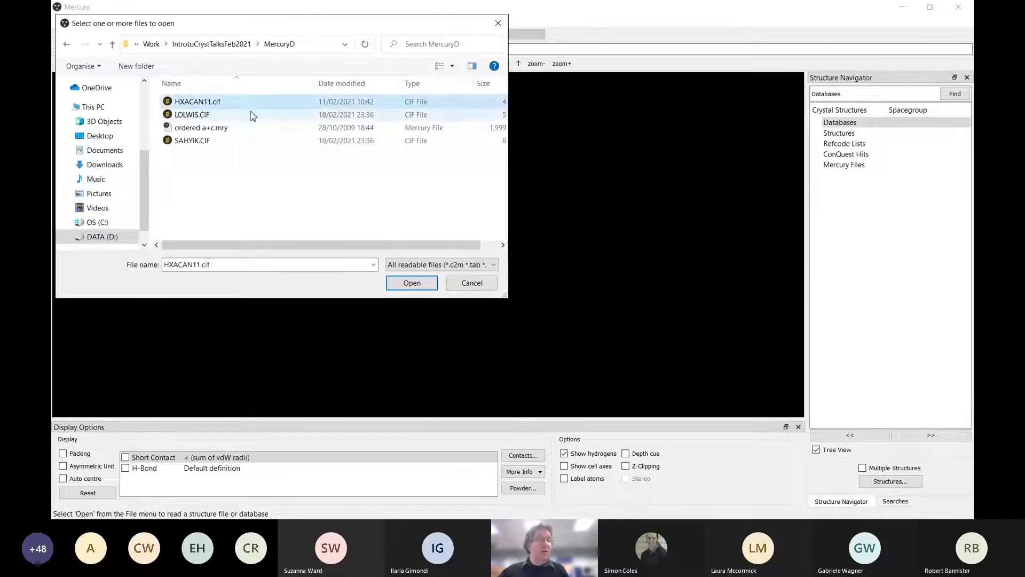
pyautogui.keyDown('ctrl'); pyautogui.click(187, 117); pyautogui.keyUp('ctrl')
pyautogui.keyDown('ctrl'); pyautogui.click(195, 142); pyautogui.keyUp('ctrl')
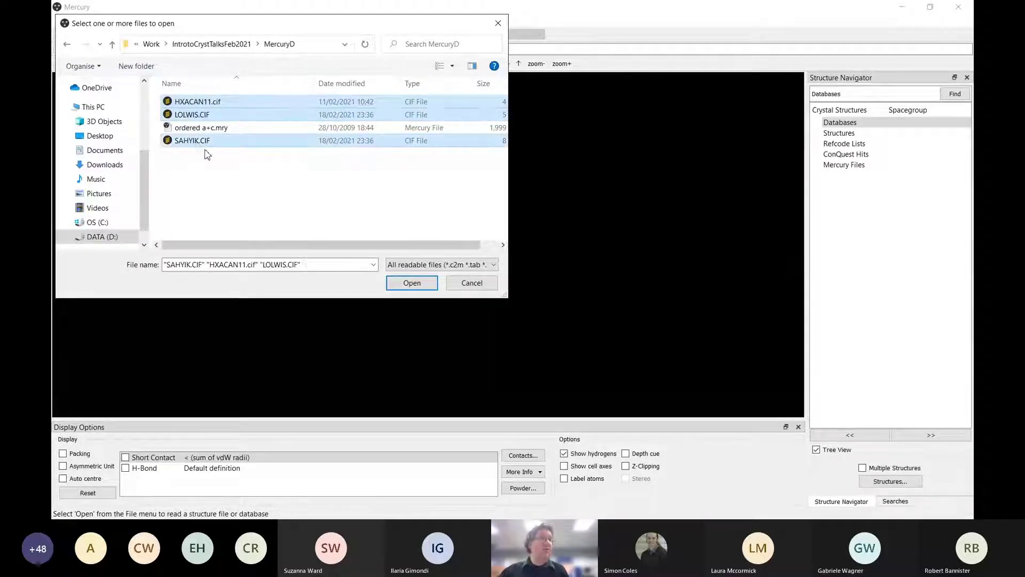
pyautogui.click(422, 285)
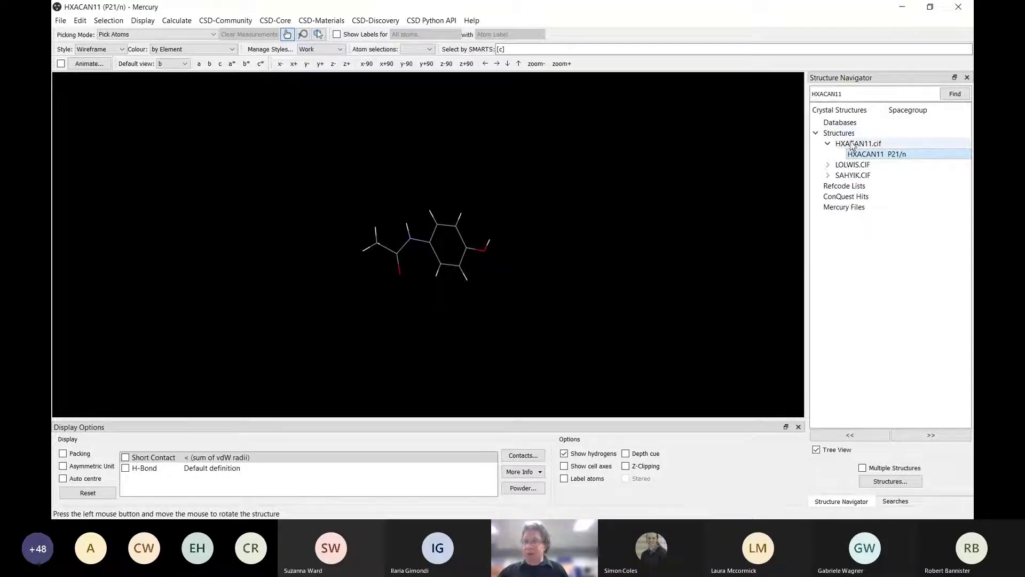
# Step: Expand the LOLWIS.CIF and SAHYIK.CIF entries and view the LOLWIS, SAHYIK and HXACAN11 structures in turn
pyautogui.click(827, 164)
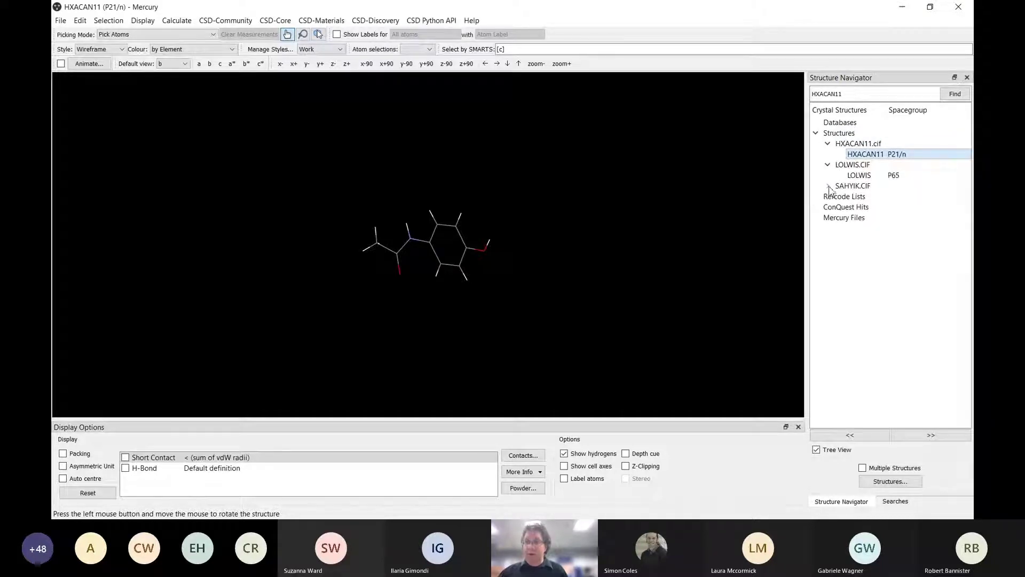
pyautogui.click(828, 186)
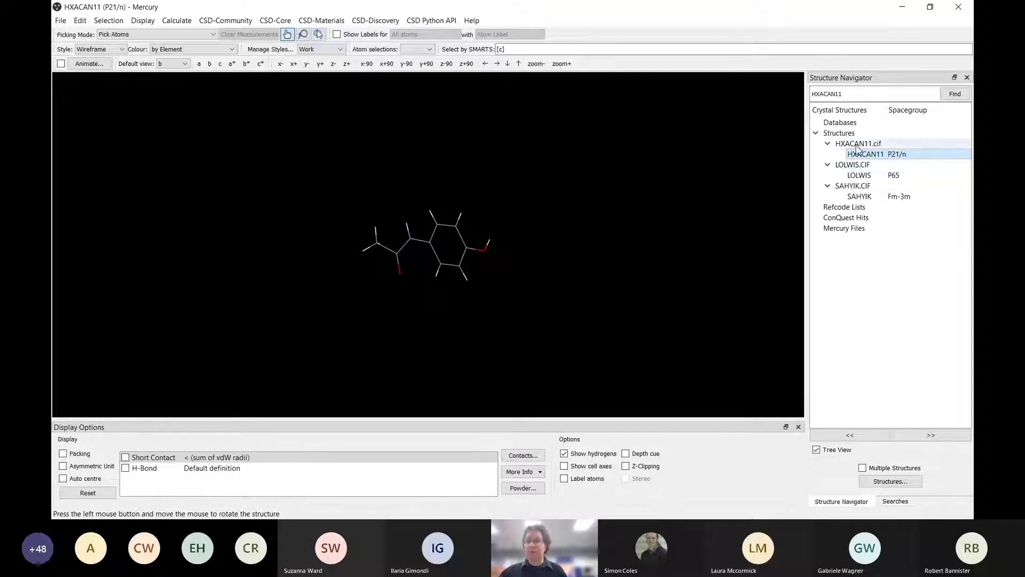
pyautogui.click(859, 175)
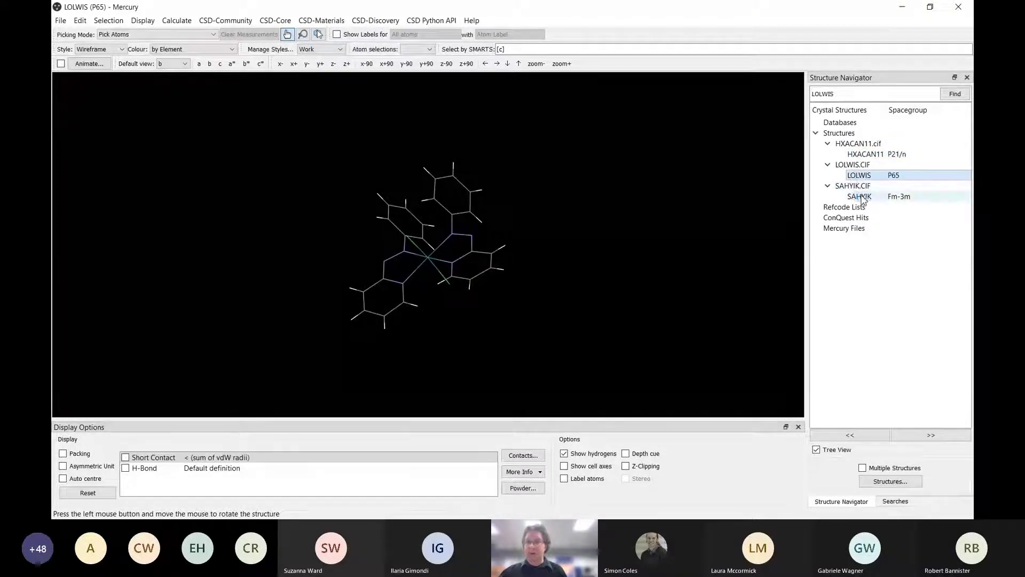
pyautogui.click(859, 196)
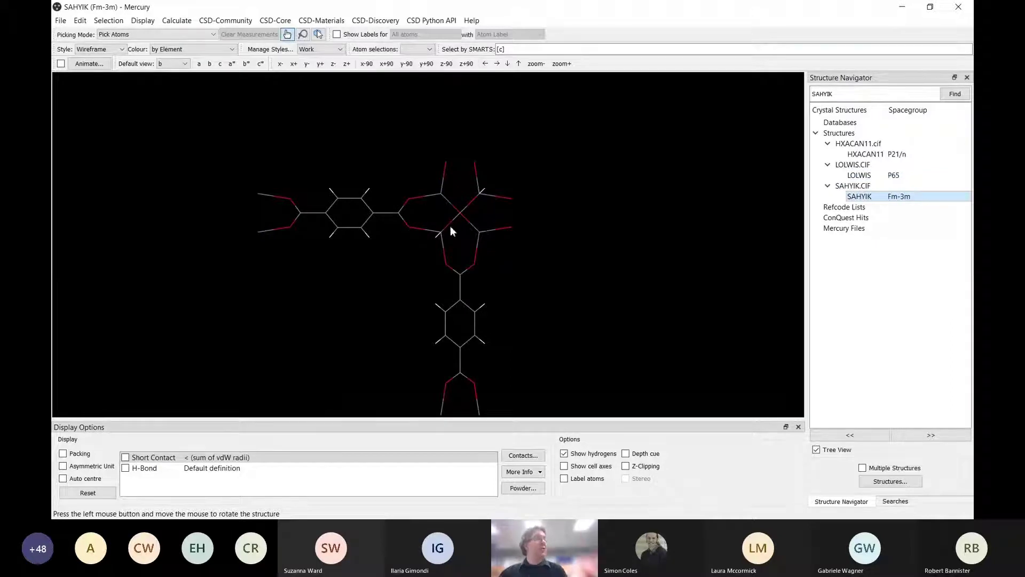
pyautogui.click(862, 156)
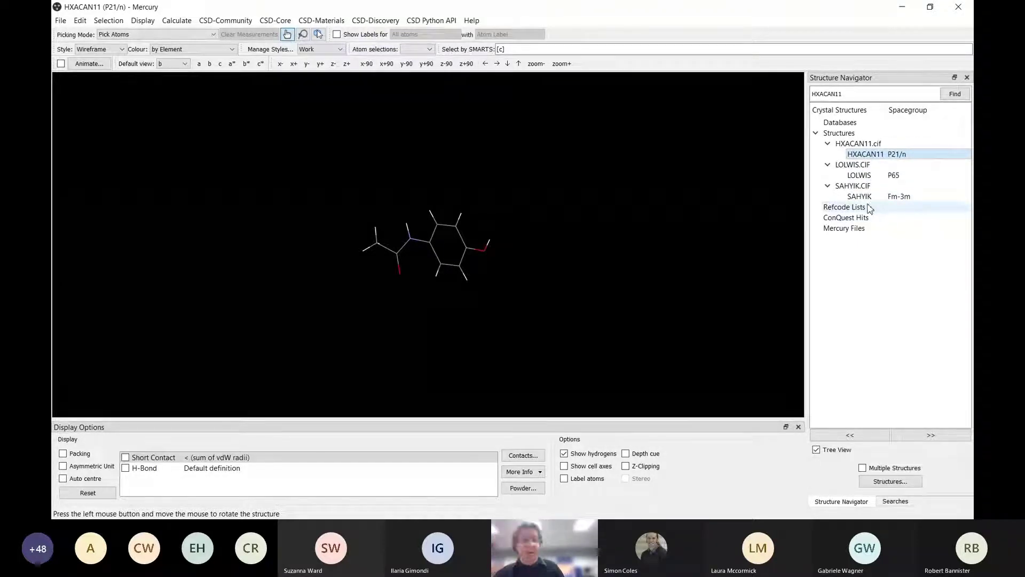
# Step: Rotate, enlarge and reposition the HXACAN11 molecule to examine its geometry from different angles
pyautogui.moveTo(468, 246); pyautogui.dragTo(411, 334)
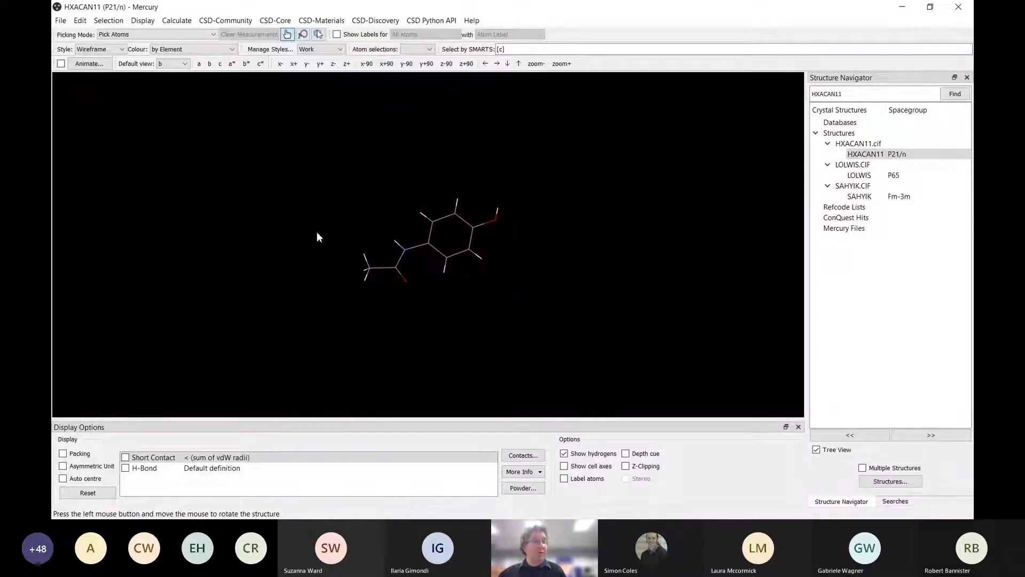
pyautogui.moveTo(317, 233); pyautogui.dragTo(297, 165)
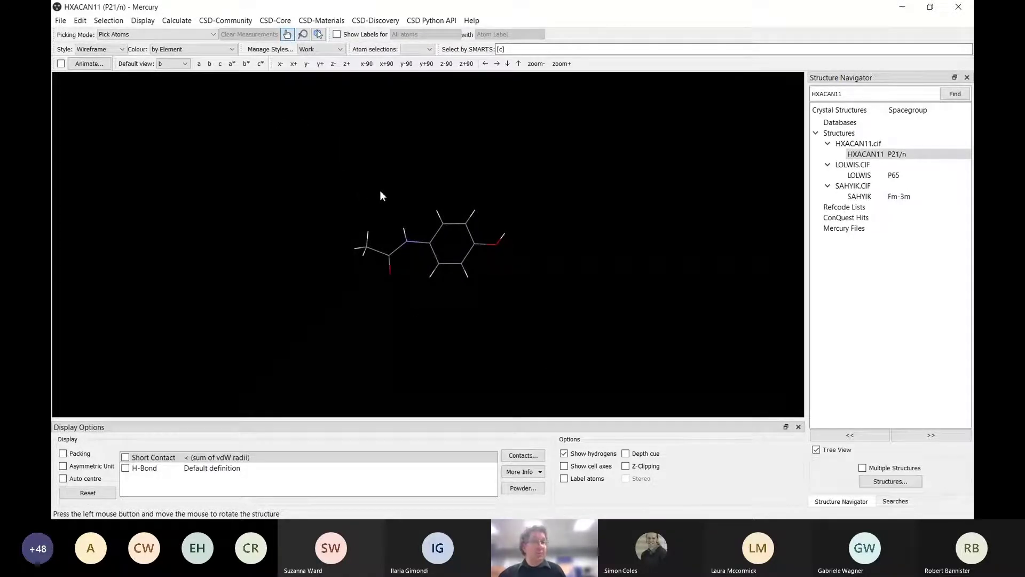
pyautogui.moveTo(380, 191); pyautogui.dragTo(249, 189)
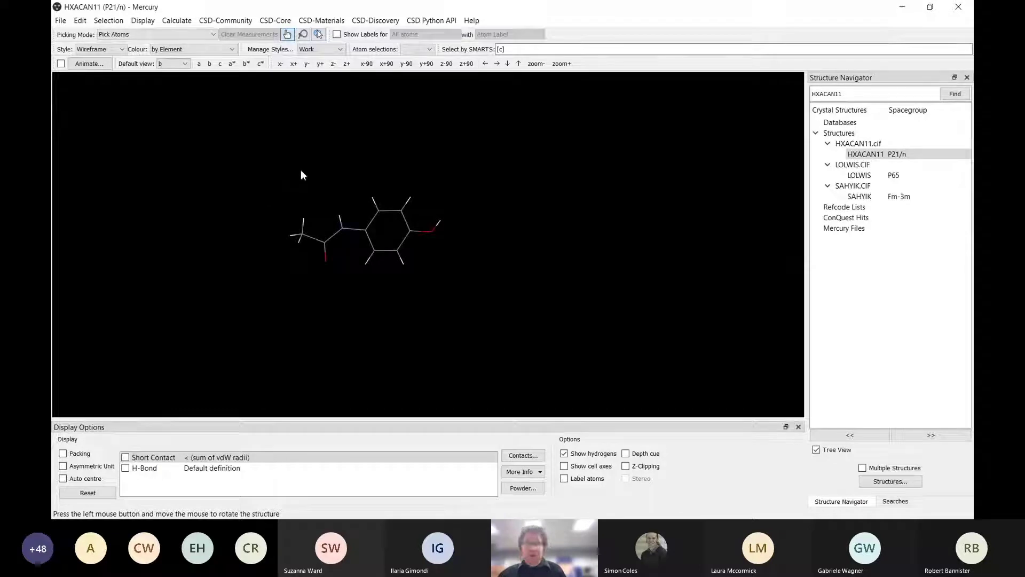
pyautogui.moveTo(225, 226); pyautogui.dragTo(307, 185, button='right')
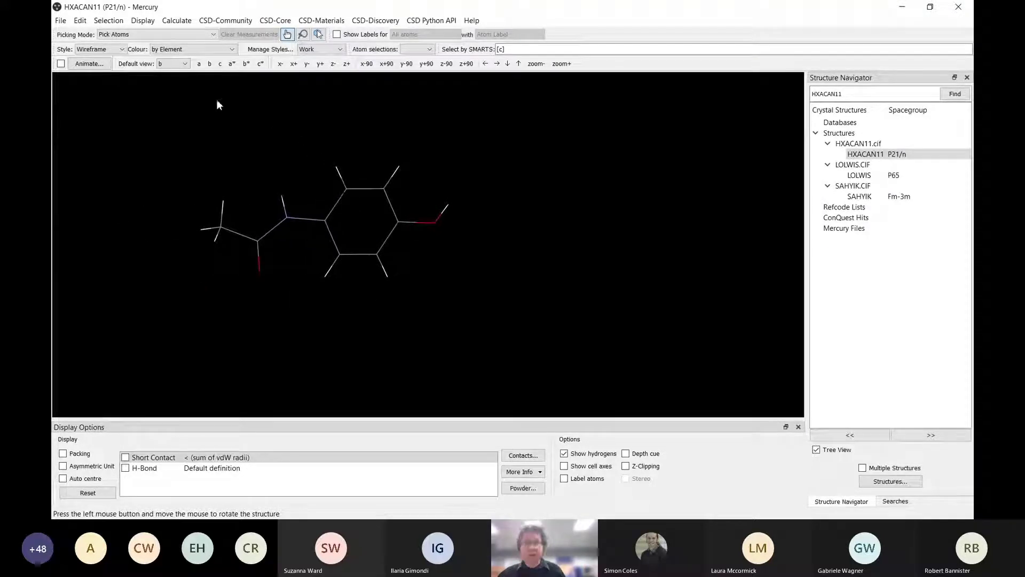
pyautogui.moveTo(210, 134); pyautogui.dragTo(294, 150, button='middle')
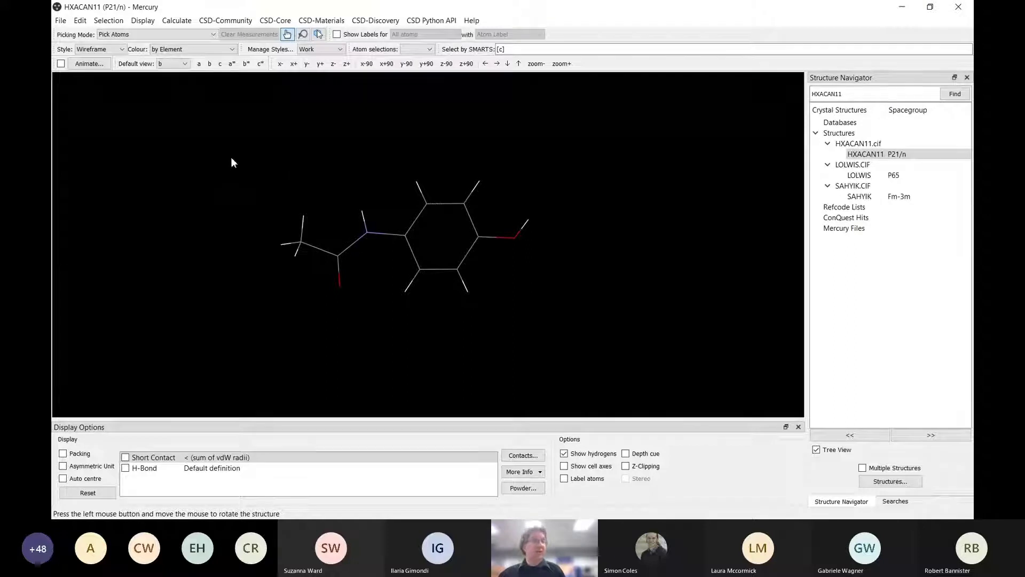
pyautogui.moveTo(227, 162); pyautogui.dragTo(173, 114)
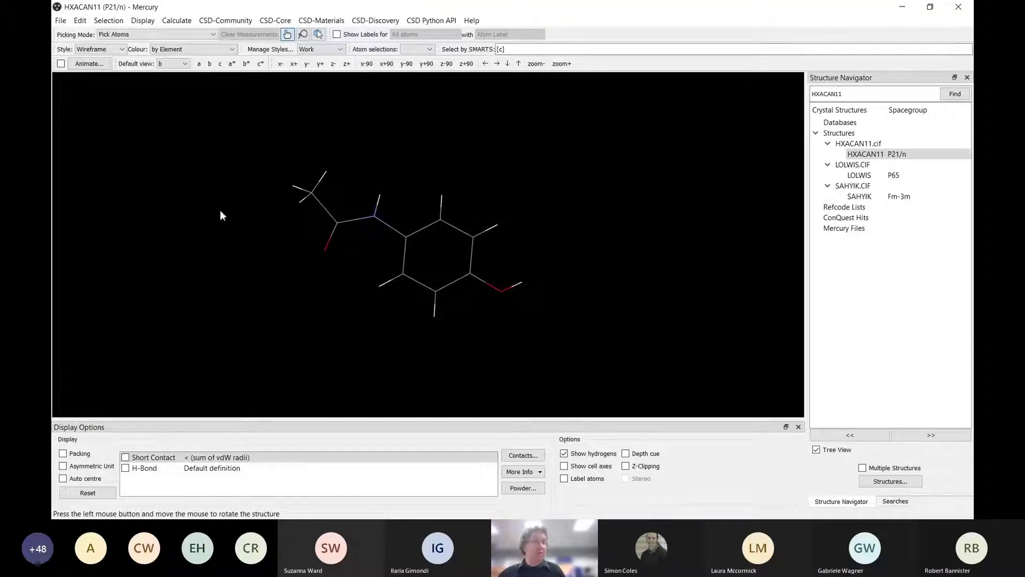
pyautogui.moveTo(188, 224); pyautogui.dragTo(206, 208, button='middle')
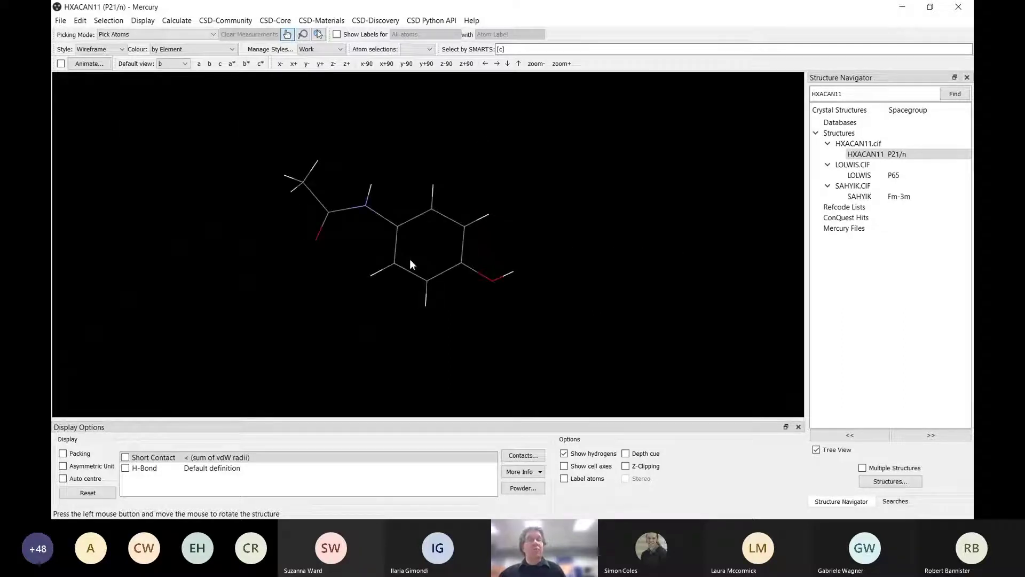
pyautogui.moveTo(492, 264); pyautogui.dragTo(433, 234)
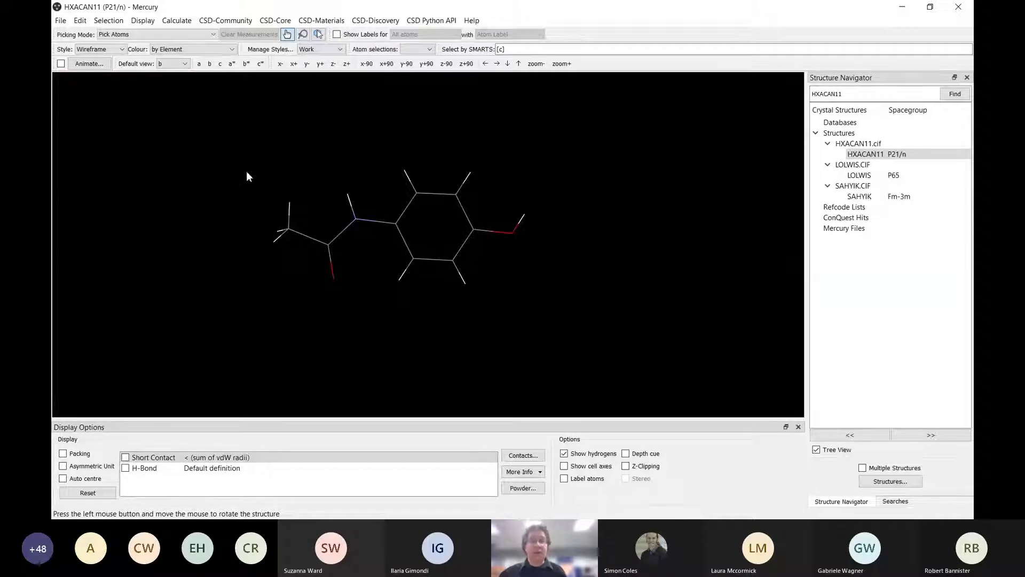
# Step: Pick individual atoms of the HXACAN11 molecule: the hydrogen on the nitrogen and adjacent benzene ring carbons
pyautogui.click(347, 195)
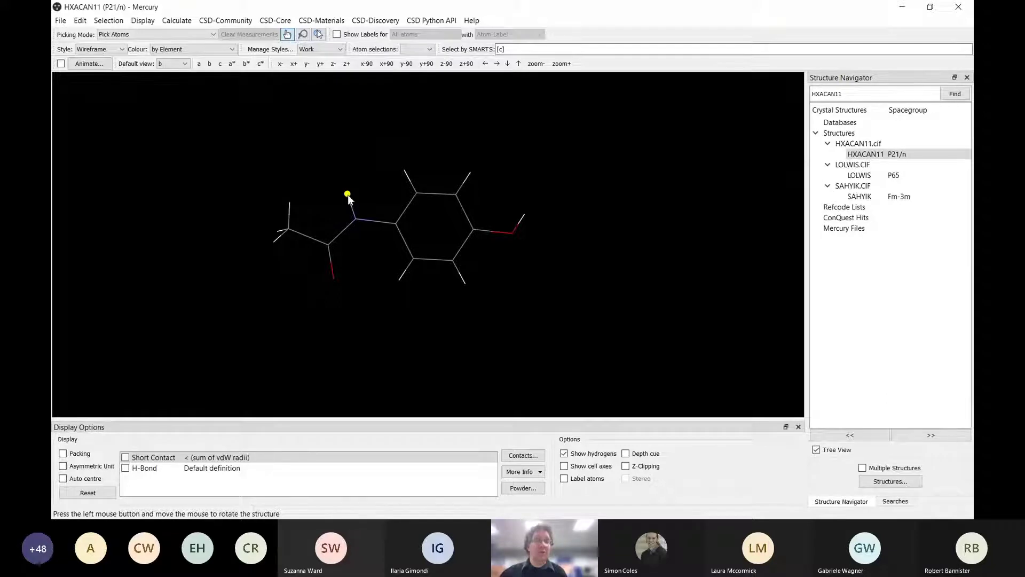
pyautogui.click(395, 224)
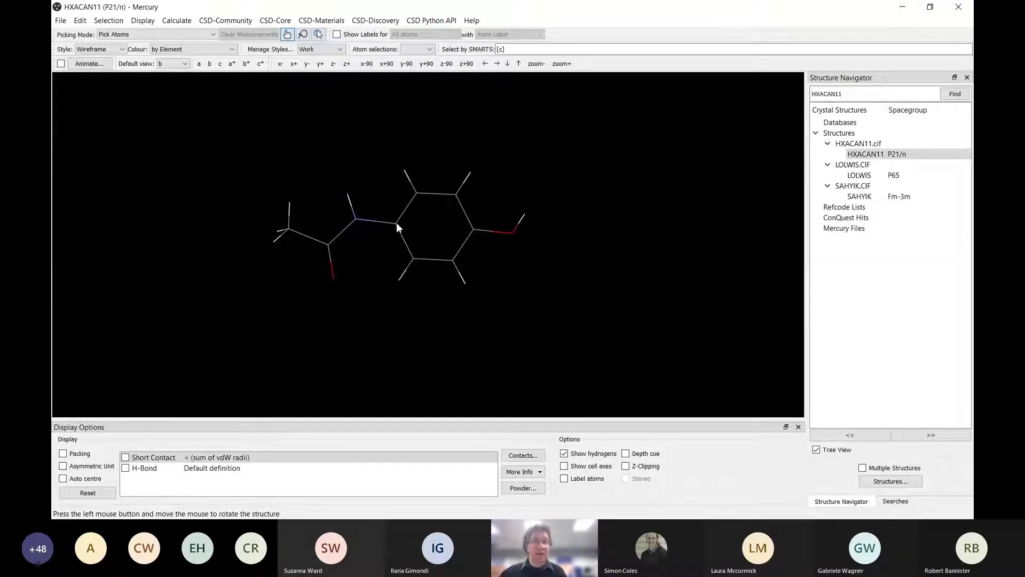
pyautogui.click(456, 194)
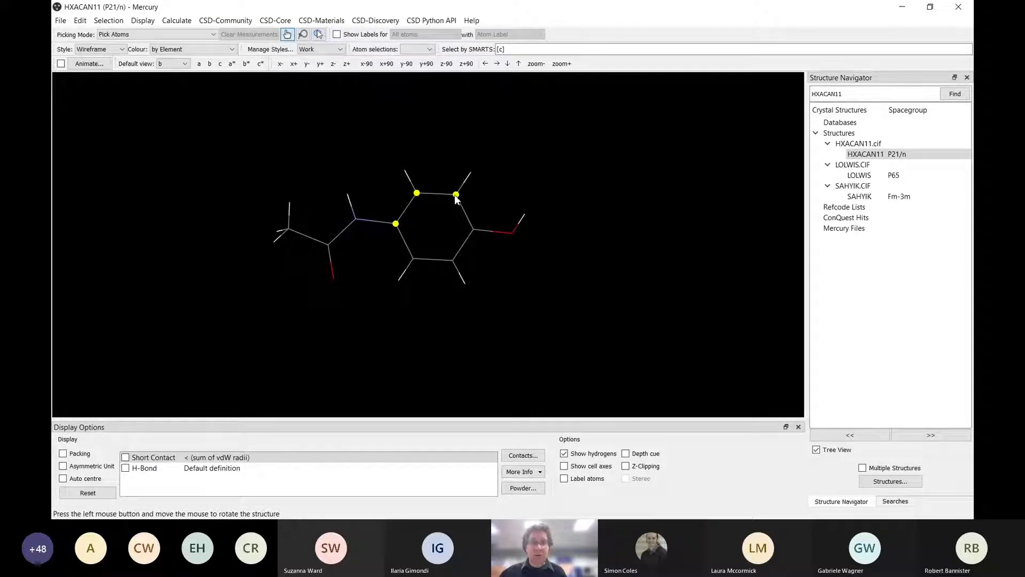
pyautogui.click(473, 230)
pyautogui.click(455, 195)
pyautogui.click(474, 230)
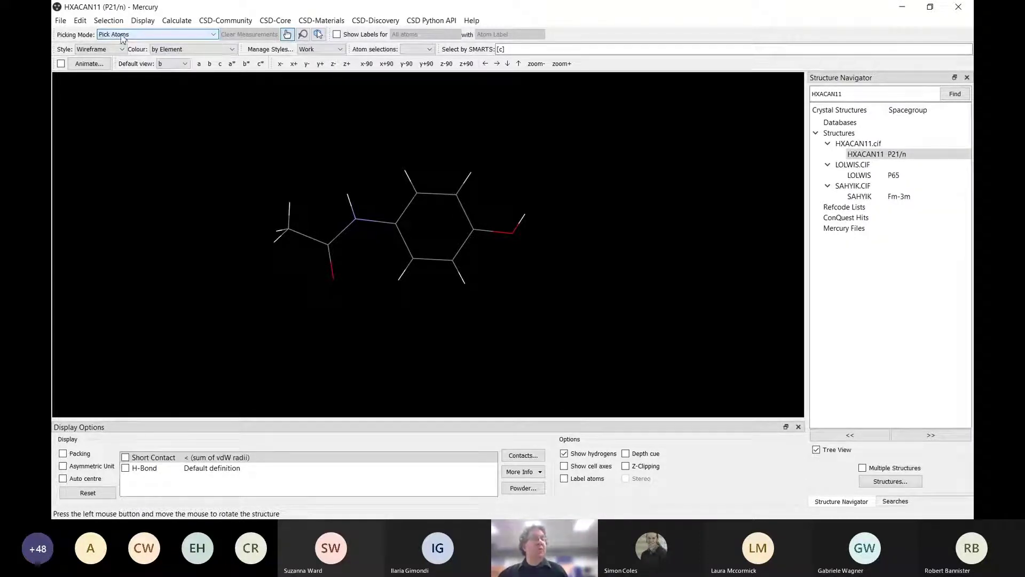
# Step: Reset the HXACAN11 molecule to its default orientation and size
pyautogui.moveTo(307, 222); pyautogui.dragTo(297, 255)
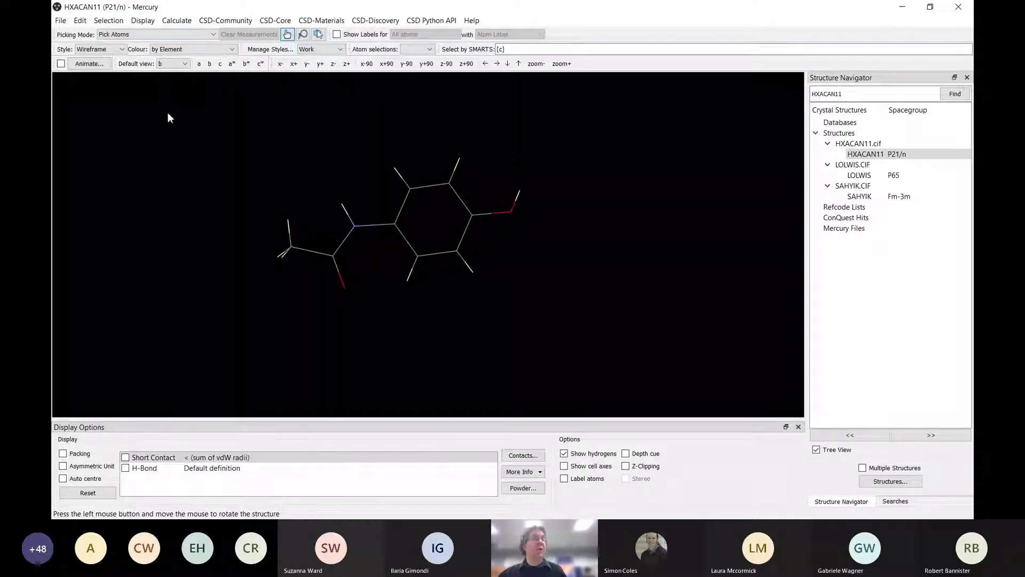
pyautogui.click(354, 226)
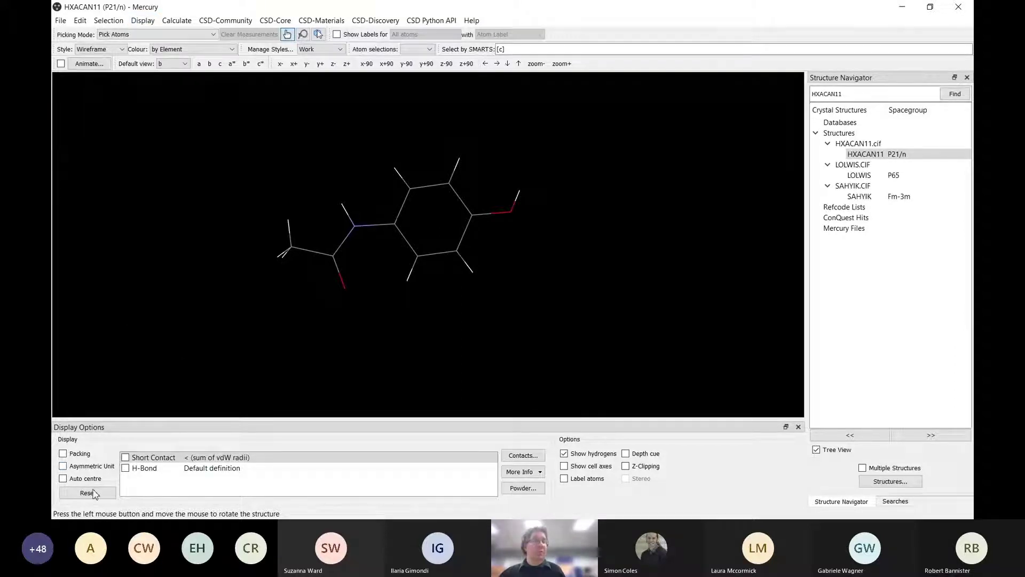
pyautogui.moveTo(320, 306); pyautogui.dragTo(294, 255)
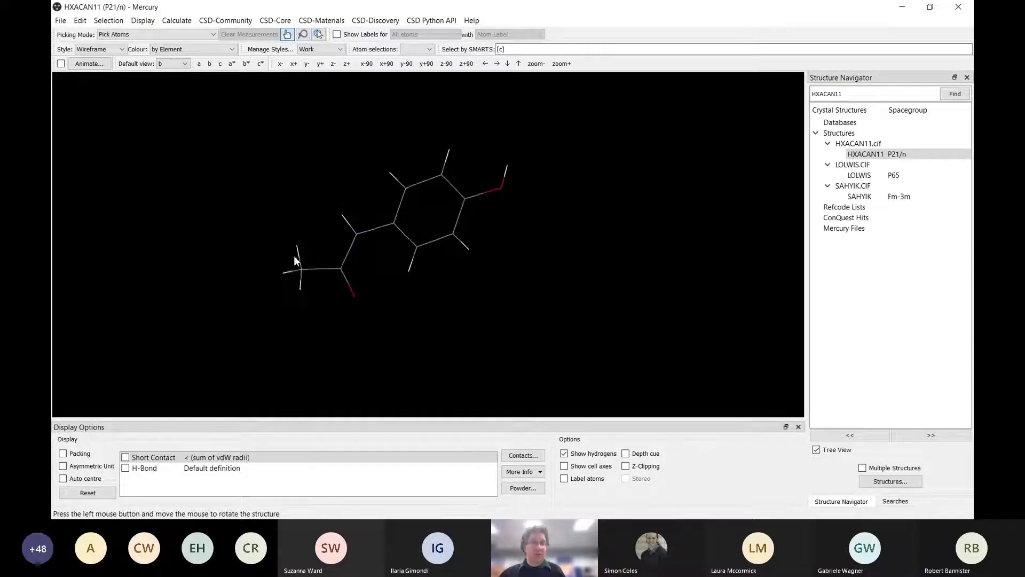
pyautogui.click(88, 489)
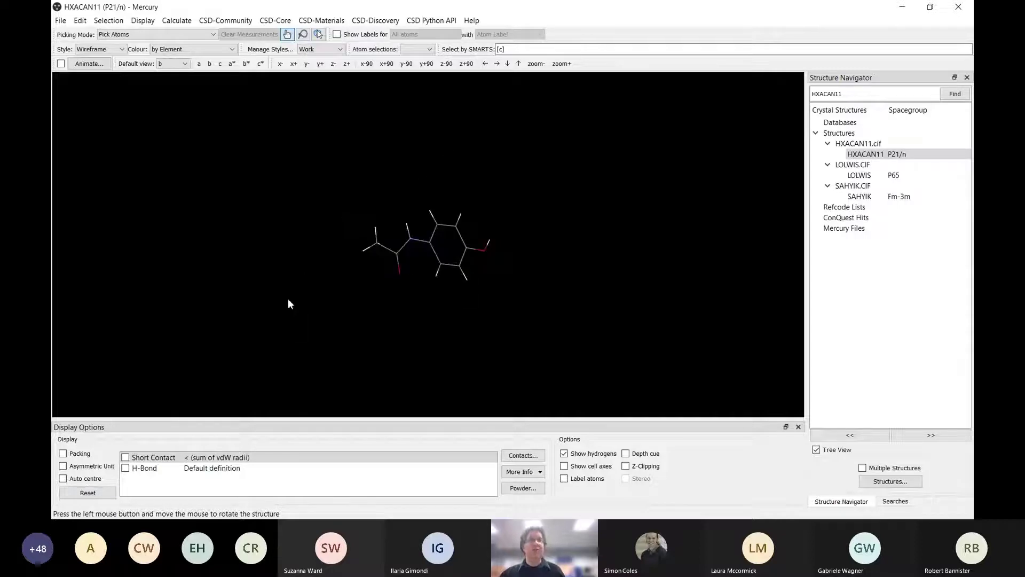
# Step: Change the display style of the HXACAN11 molecule to Capped Sticks
pyautogui.moveTo(364, 281); pyautogui.dragTo(315, 295)
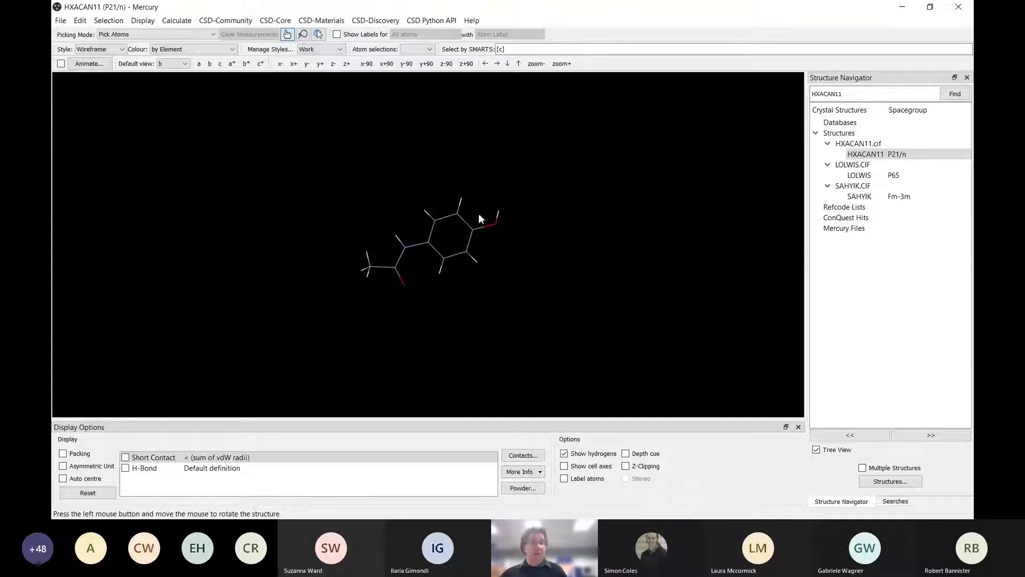
pyautogui.moveTo(479, 213); pyautogui.dragTo(489, 245)
pyautogui.click(562, 64)
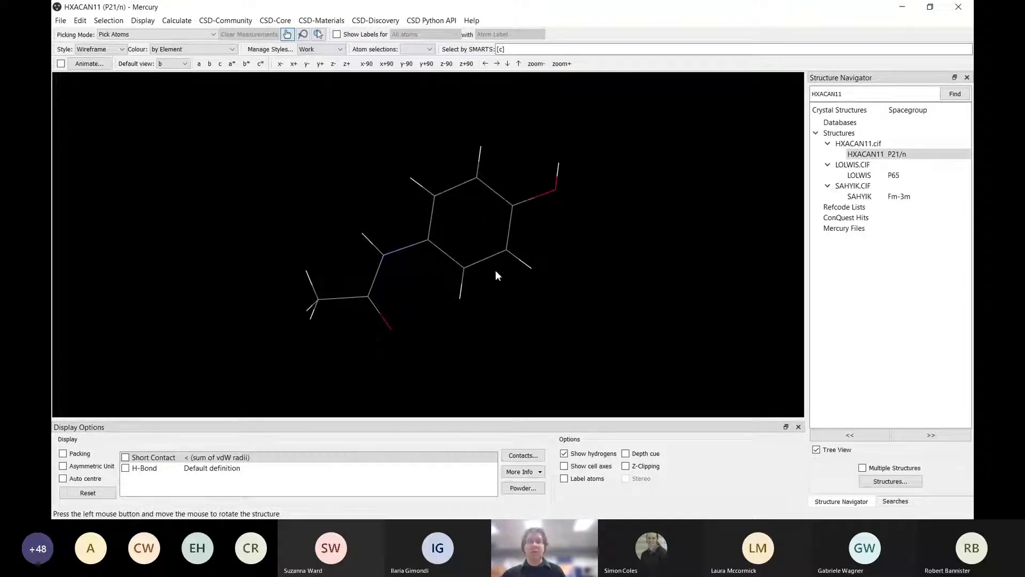
pyautogui.moveTo(499, 275); pyautogui.dragTo(482, 302)
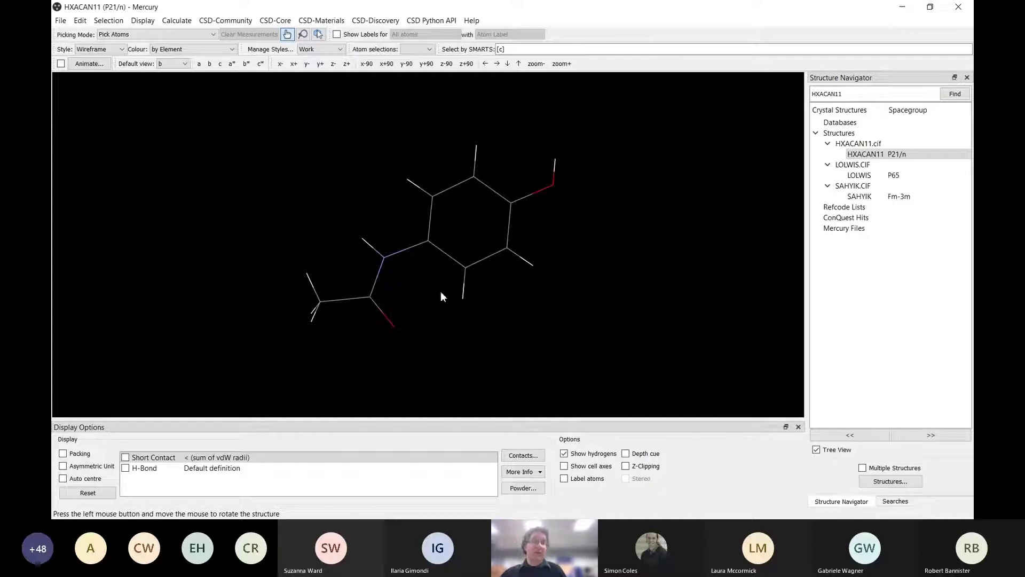
pyautogui.moveTo(440, 291); pyautogui.dragTo(430, 246)
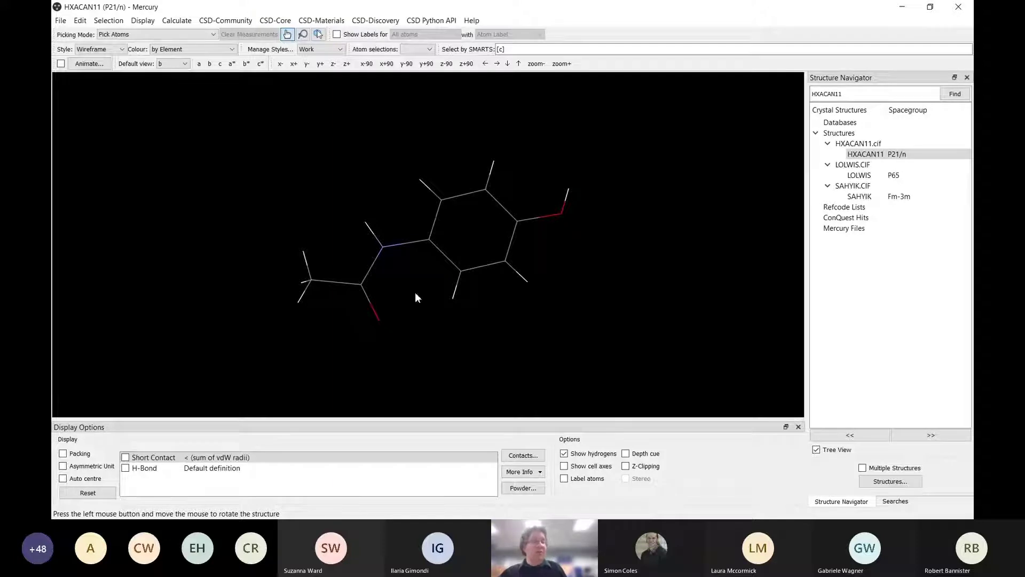
pyautogui.moveTo(414, 292)
pyautogui.mouseDown()
pyautogui.moveTo(468, 309)
pyautogui.moveTo(442, 257)
pyautogui.moveTo(403, 255)
pyautogui.moveTo(407, 302)
pyautogui.moveTo(390, 270)
pyautogui.moveTo(411, 300)
pyautogui.mouseUp()
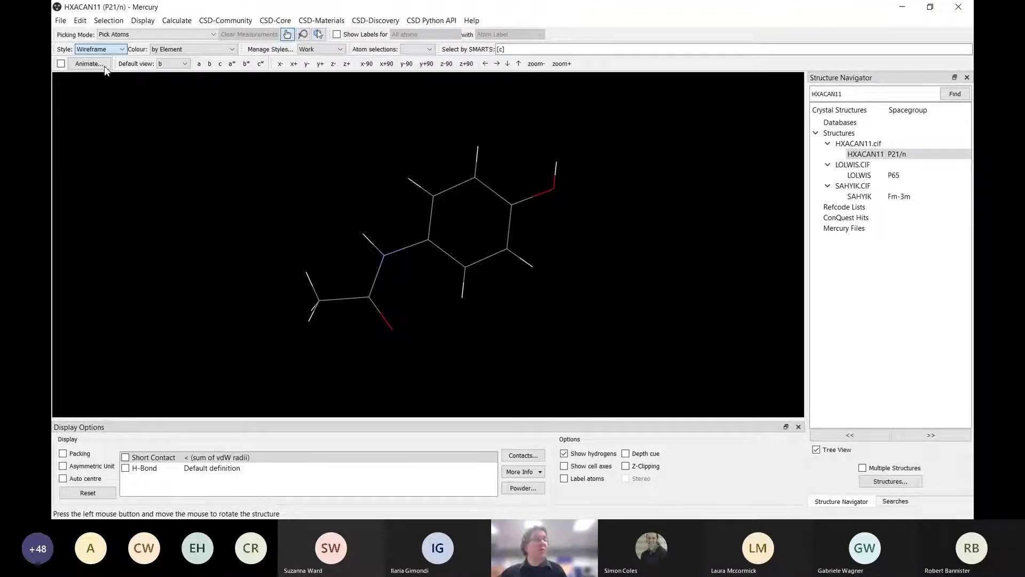
pyautogui.press('Down')
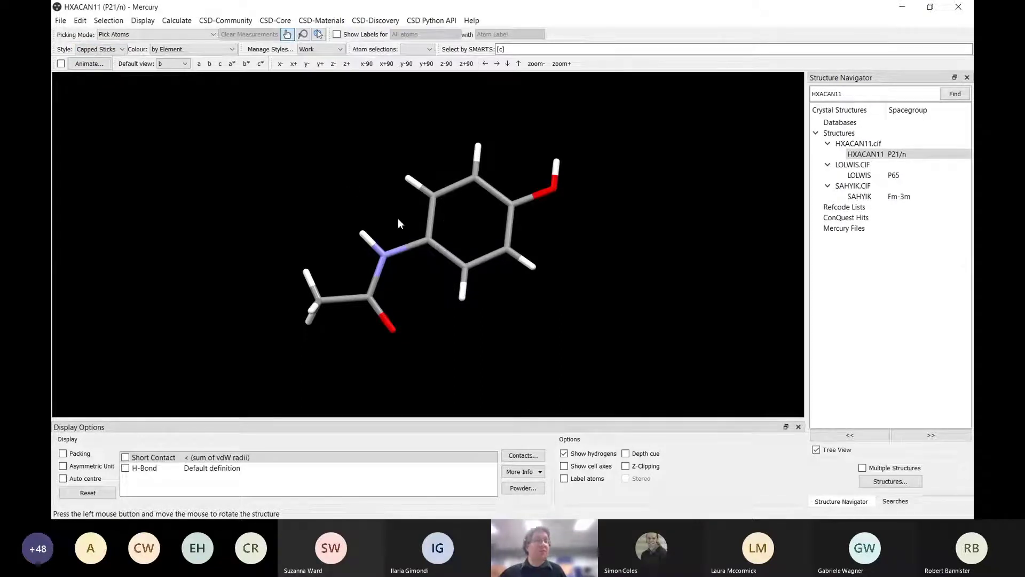
pyautogui.moveTo(370, 206); pyautogui.dragTo(349, 197)
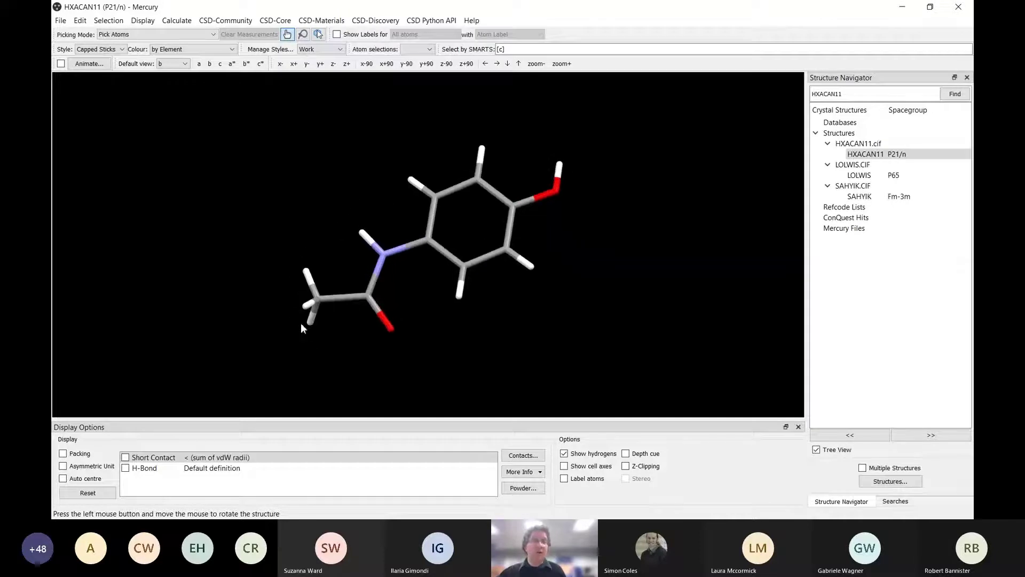
pyautogui.moveTo(301, 328); pyautogui.dragTo(369, 365)
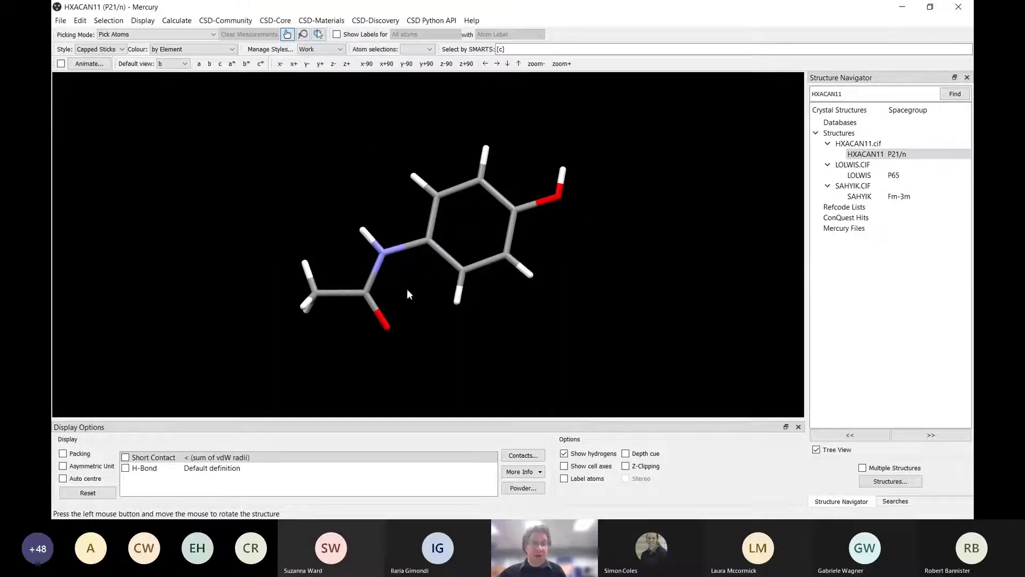
pyautogui.moveTo(342, 174); pyautogui.dragTo(281, 143)
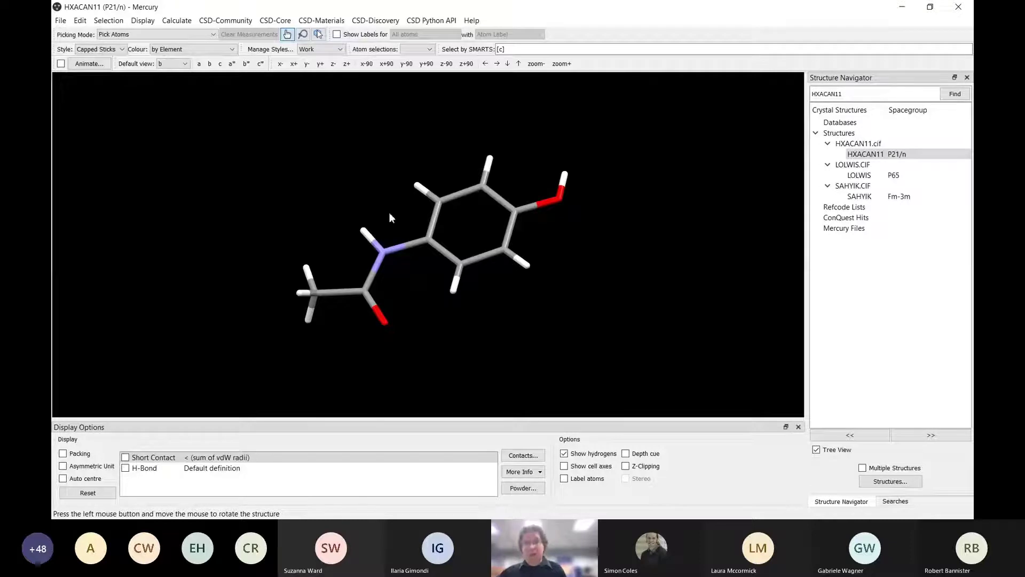
# Step: Change the HXACAN11 molecule's display style to Ball and Stick and rotate the model to view it
pyautogui.moveTo(486, 326)
pyautogui.mouseDown()
pyautogui.moveTo(530, 372)
pyautogui.moveTo(552, 376)
pyautogui.moveTo(537, 374)
pyautogui.moveTo(490, 313)
pyautogui.mouseUp()
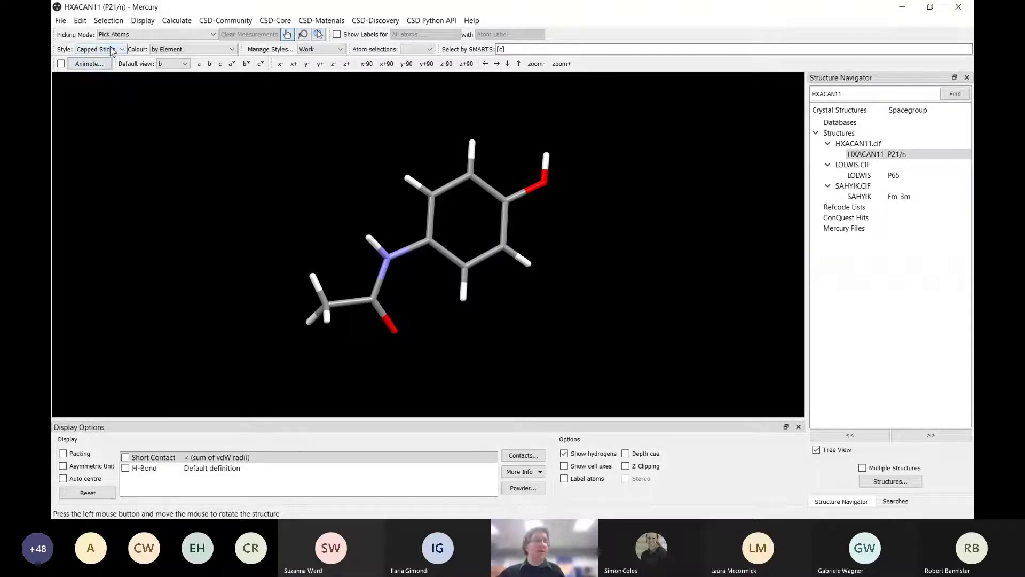
pyautogui.press('Down')
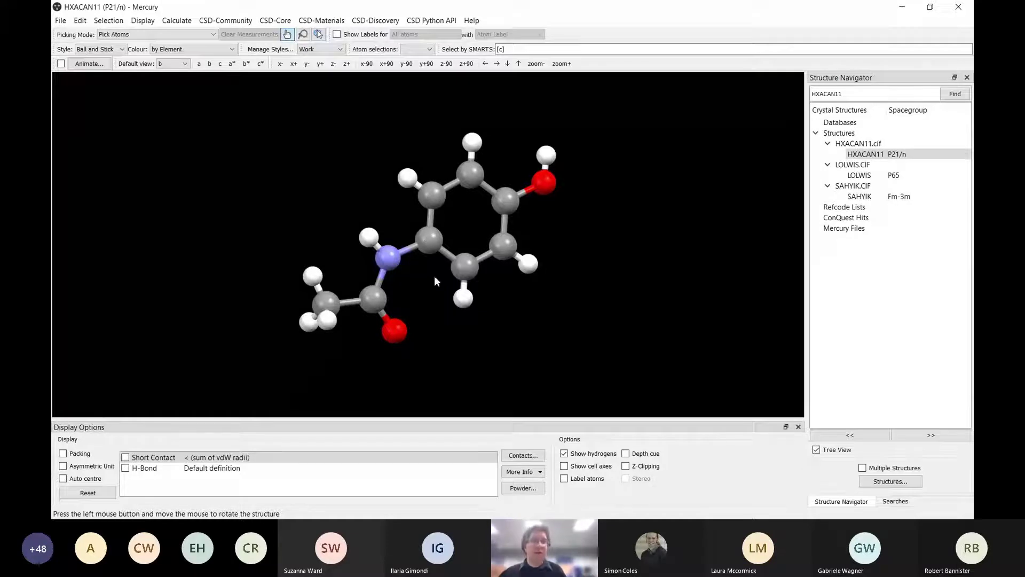
pyautogui.moveTo(435, 276); pyautogui.dragTo(398, 249)
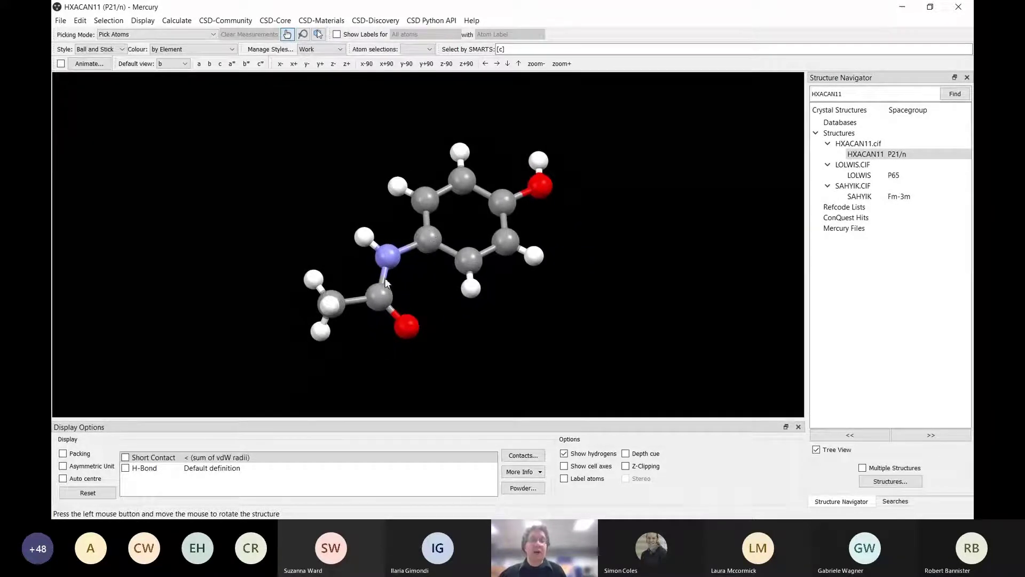
# Step: Change the HXACAN11 molecule's display style to Spacefill and tilt it back and forth to examine its shape
pyautogui.click(102, 52)
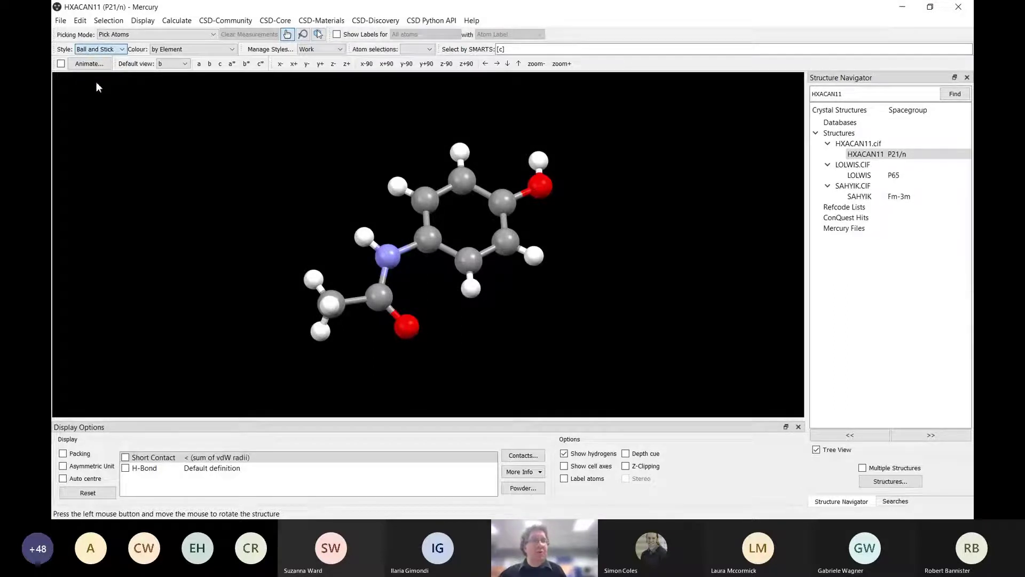
pyautogui.click(96, 82)
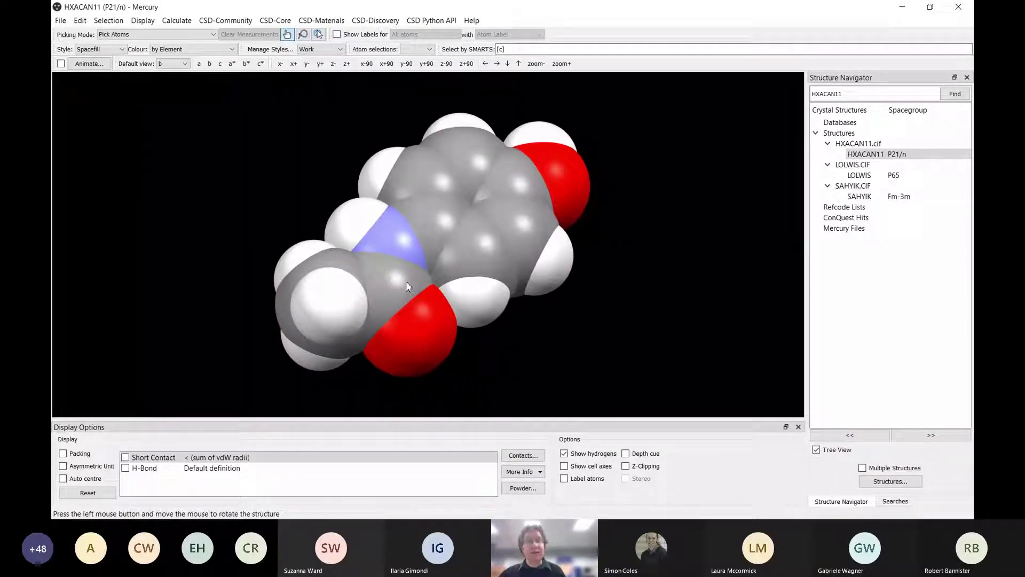
pyautogui.moveTo(406, 281)
pyautogui.mouseDown()
pyautogui.moveTo(366, 326)
pyautogui.moveTo(398, 312)
pyautogui.moveTo(405, 279)
pyautogui.mouseUp()
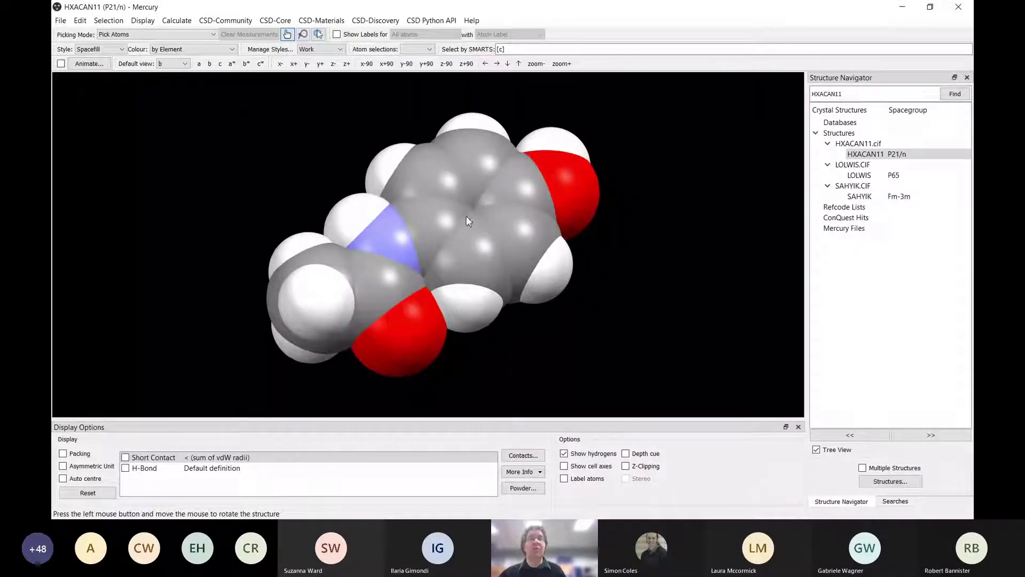
pyautogui.moveTo(359, 206); pyautogui.dragTo(354, 228)
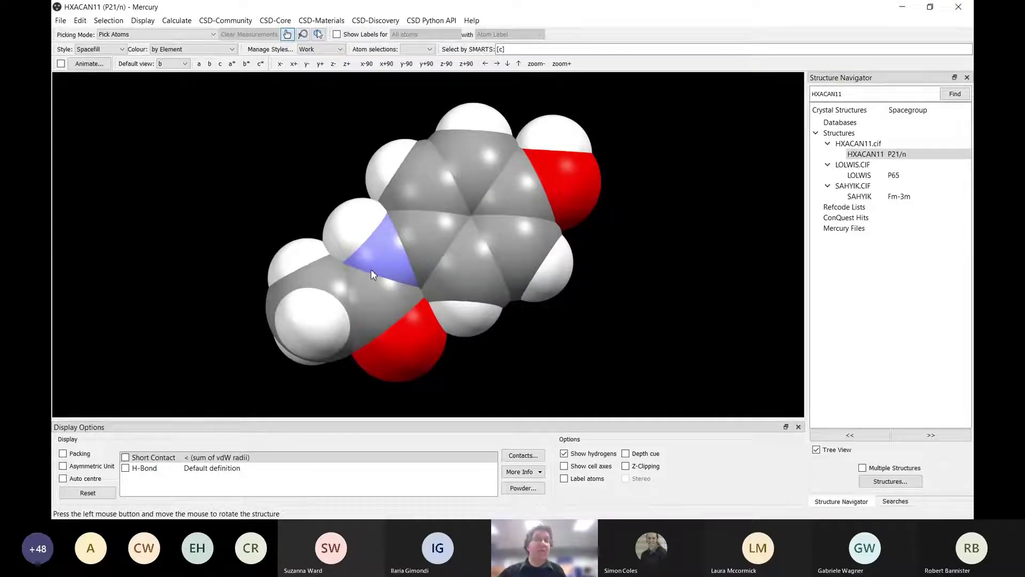
pyautogui.moveTo(402, 248); pyautogui.dragTo(431, 211)
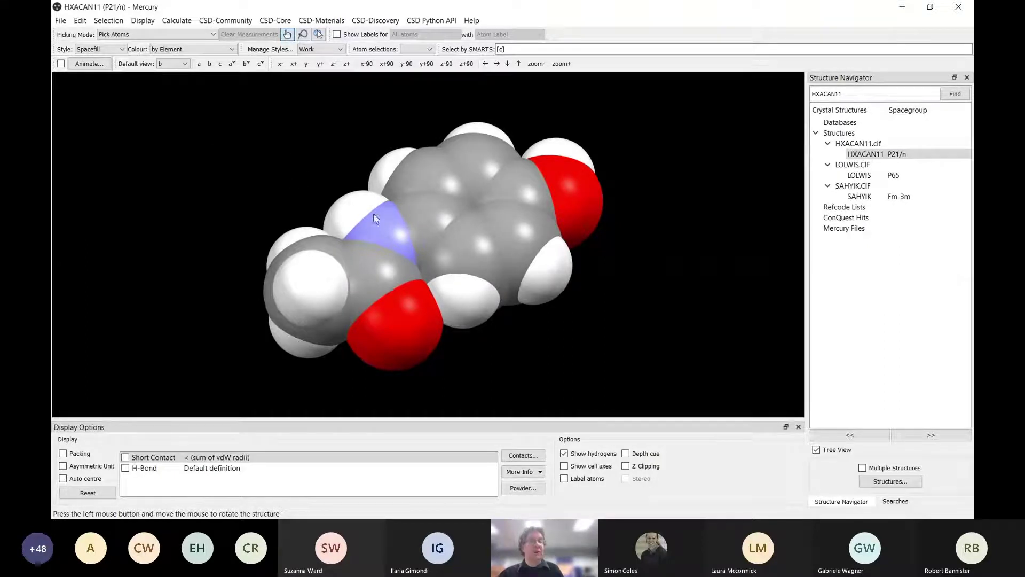
pyautogui.moveTo(308, 189); pyautogui.dragTo(316, 162)
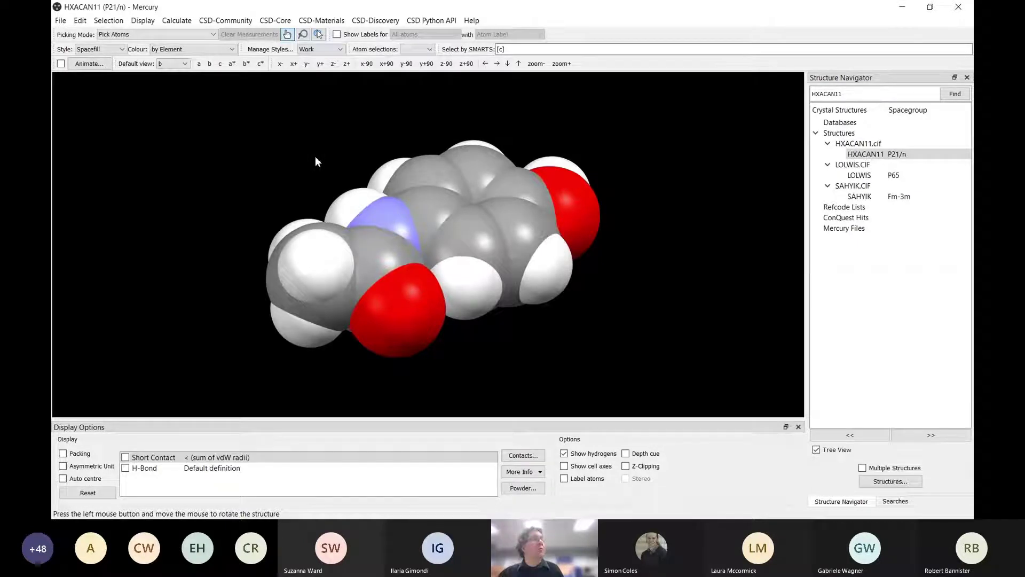
pyautogui.moveTo(316, 158); pyautogui.dragTo(315, 214)
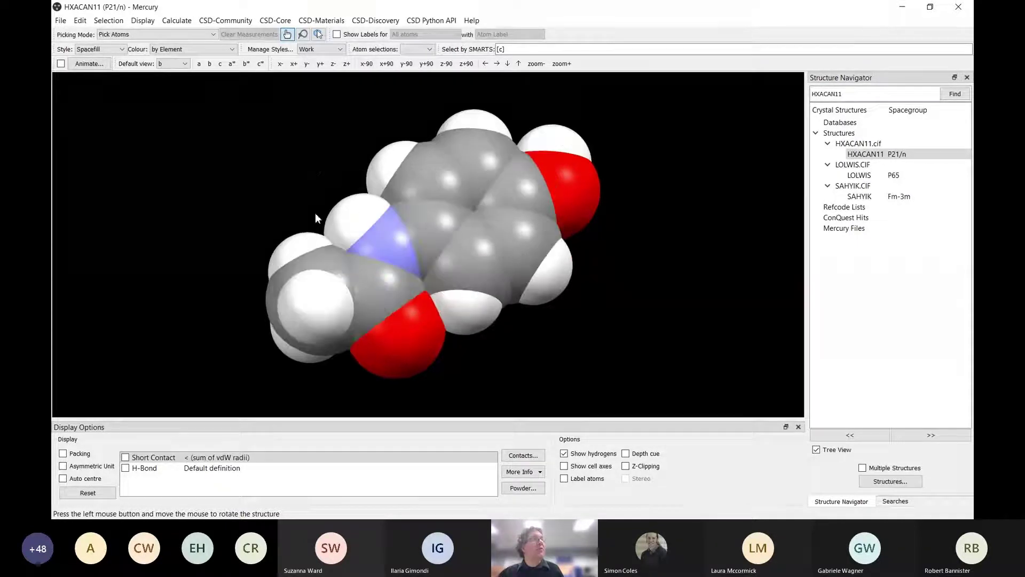
pyautogui.moveTo(315, 212); pyautogui.dragTo(316, 168)
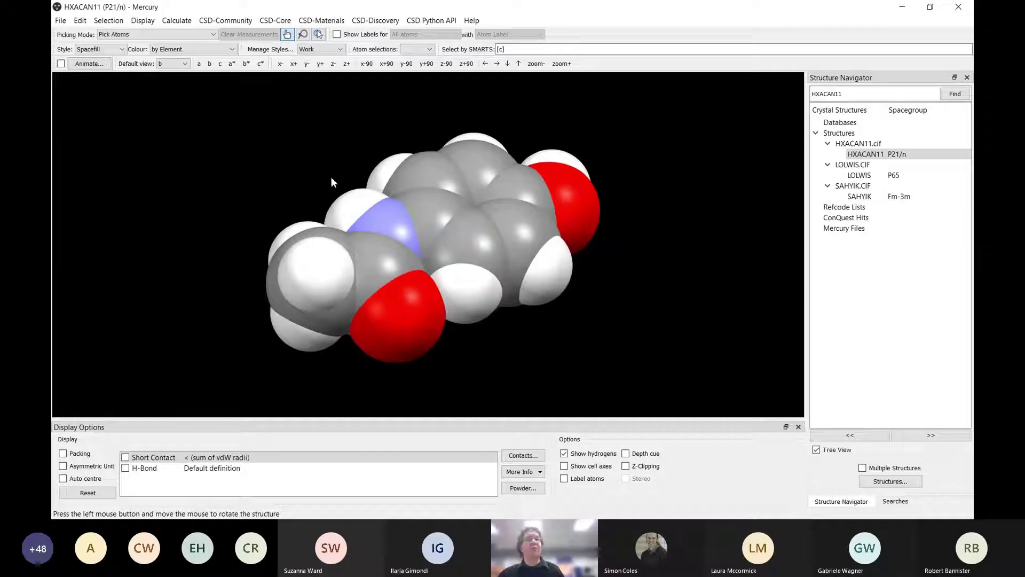
# Step: Return the HXACAN11 molecule to the Capped Sticks style and rotate it to face the benzene ring
pyautogui.click(104, 49)
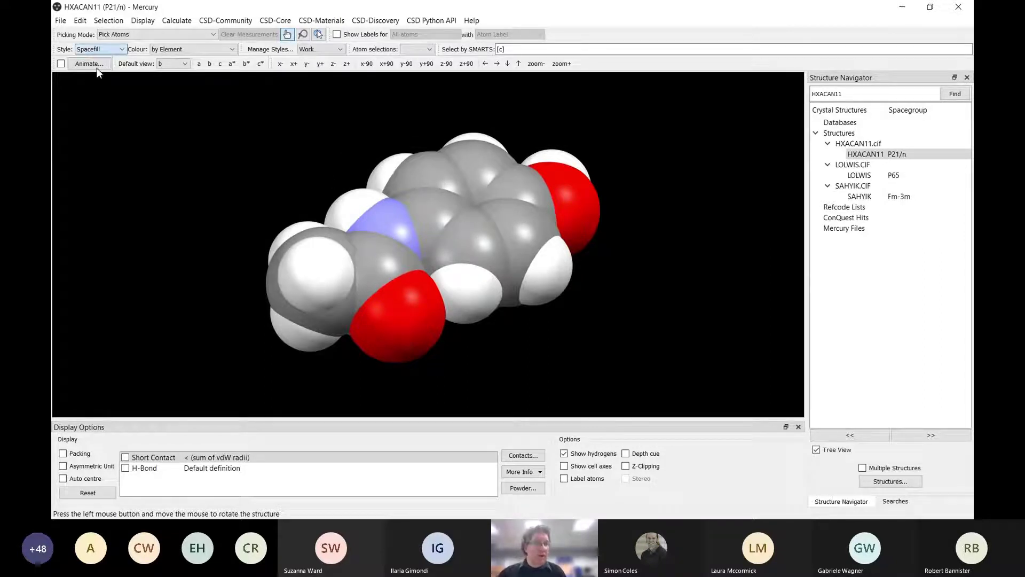
pyautogui.click(97, 68)
pyautogui.moveTo(281, 174)
pyautogui.mouseDown()
pyautogui.moveTo(275, 212)
pyautogui.moveTo(259, 214)
pyautogui.moveTo(288, 168)
pyautogui.mouseUp()
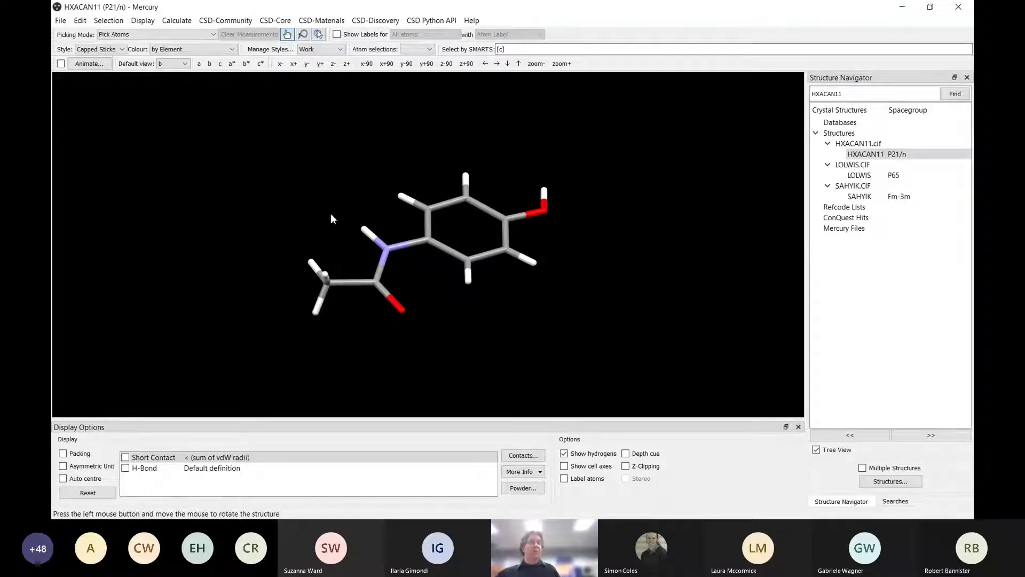
pyautogui.moveTo(331, 215); pyautogui.dragTo(305, 293)
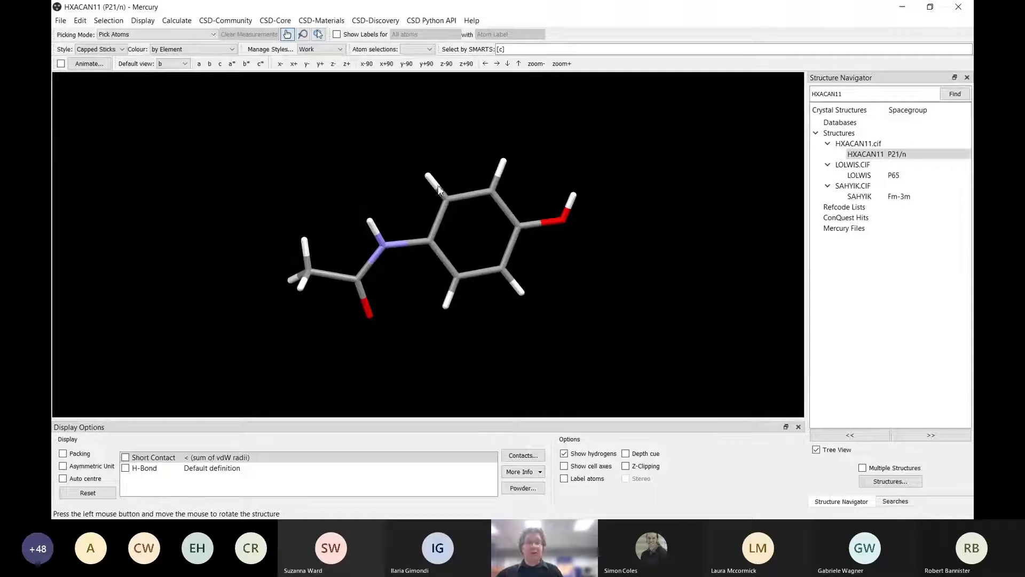
pyautogui.moveTo(315, 201); pyautogui.dragTo(308, 146)
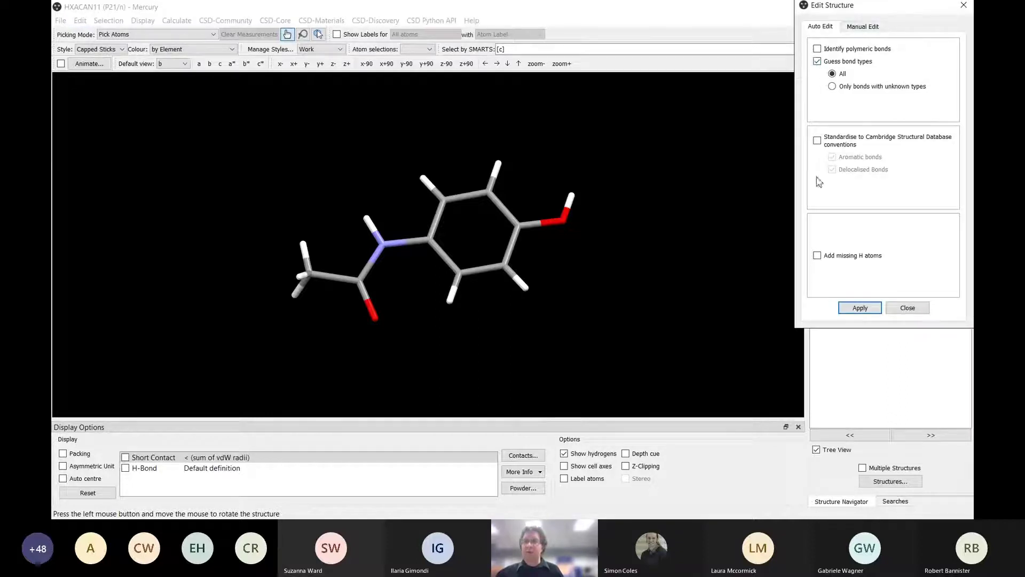
# Step: Auto-edit HXACAN11 to guess all bond types and standardise aromatic and delocalised bonds to Cambridge Structural Database conventions, accepting the changes
pyautogui.click(817, 141)
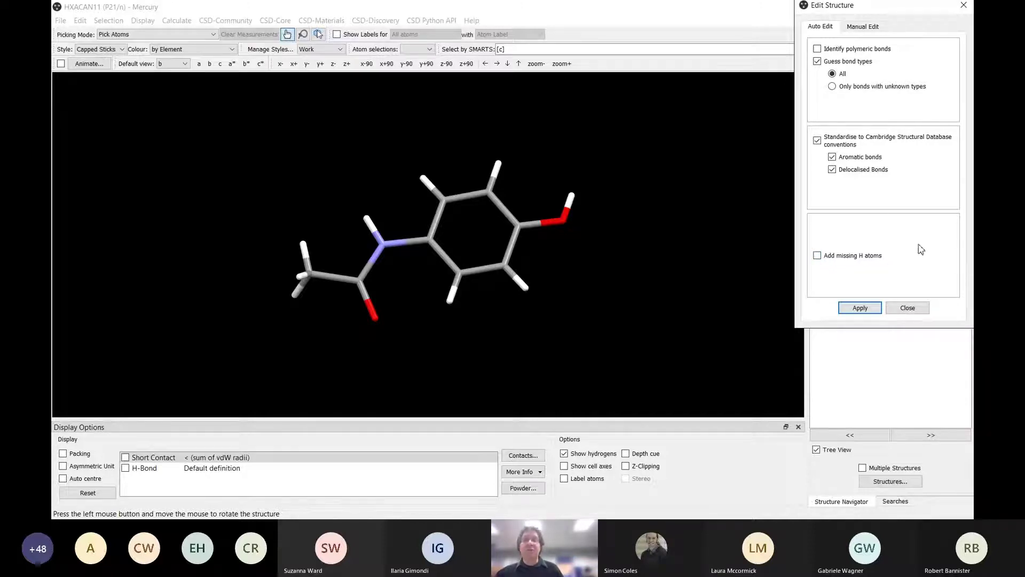
pyautogui.click(861, 308)
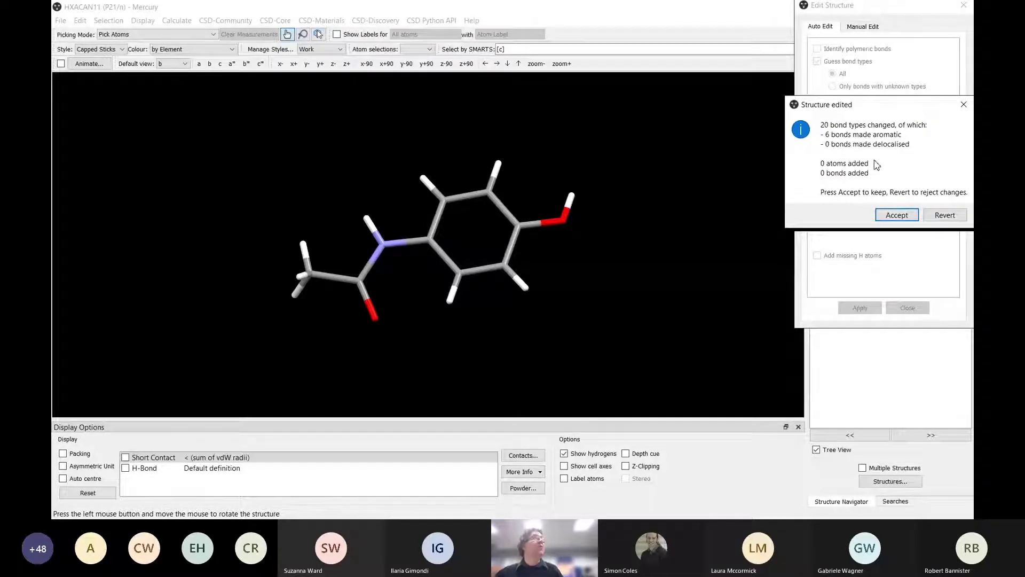
pyautogui.click(900, 215)
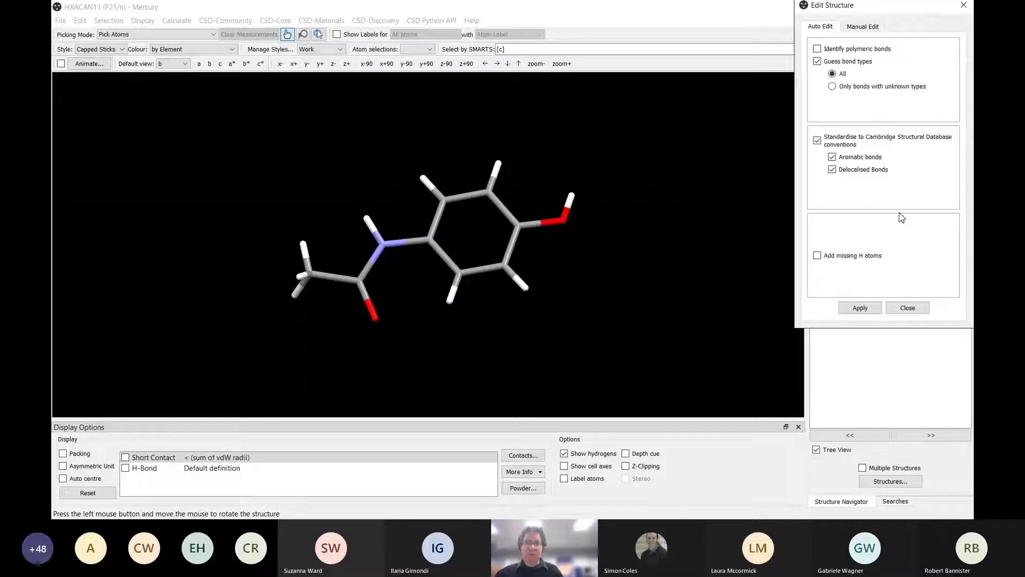
pyautogui.click(860, 309)
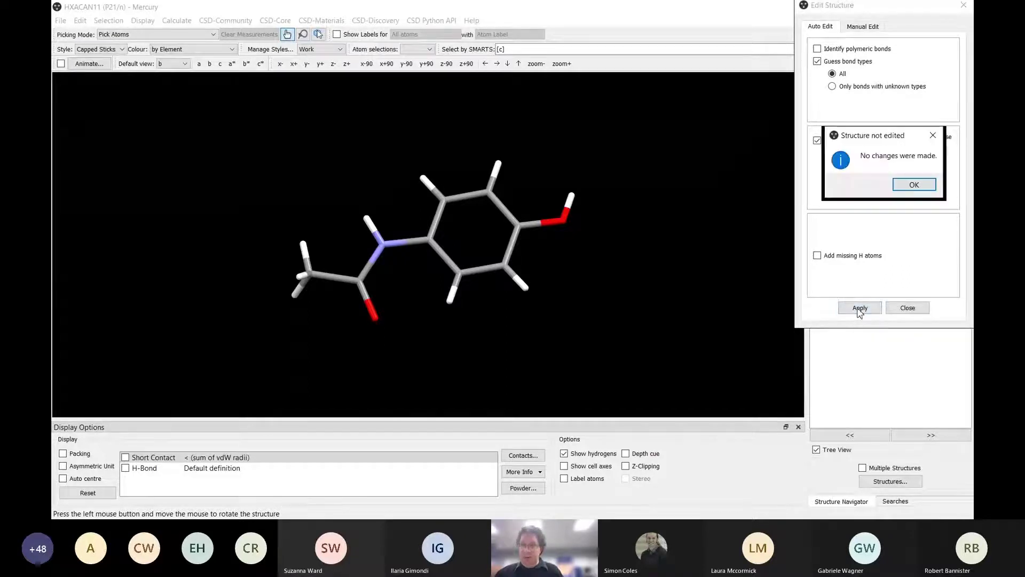
pyautogui.click(910, 187)
pyautogui.click(926, 310)
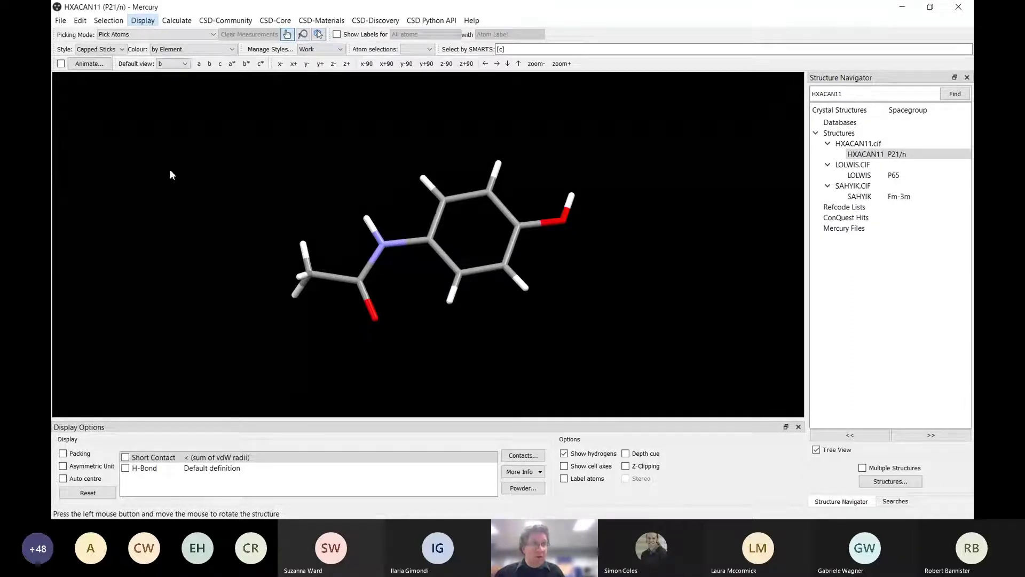
# Step: Turn on the display of bond types for HXACAN11, drawing the aromatic ring circle and the C=O double bond
pyautogui.click(181, 131)
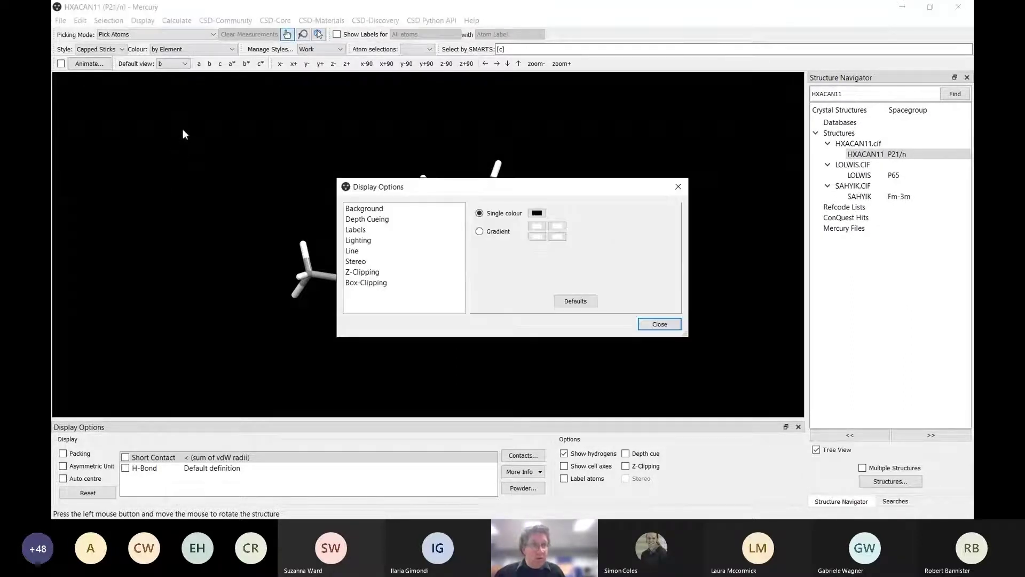
pyautogui.click(659, 324)
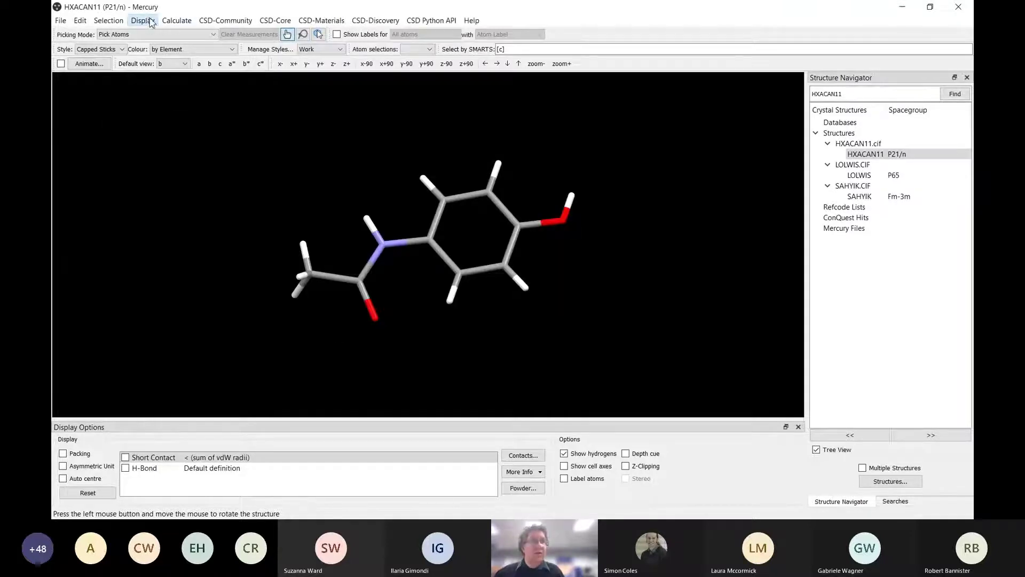
pyautogui.click(177, 128)
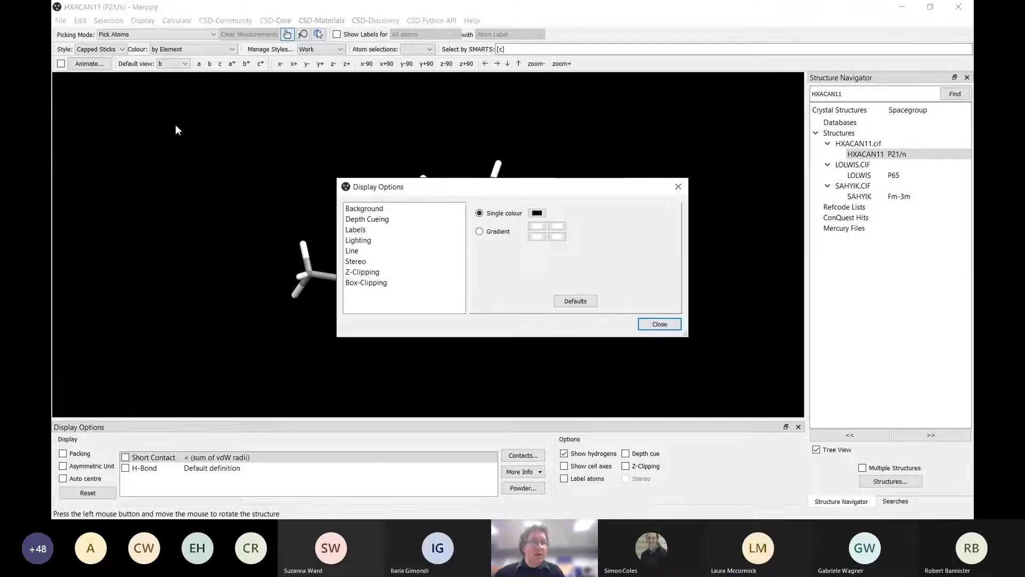
pyautogui.click(660, 324)
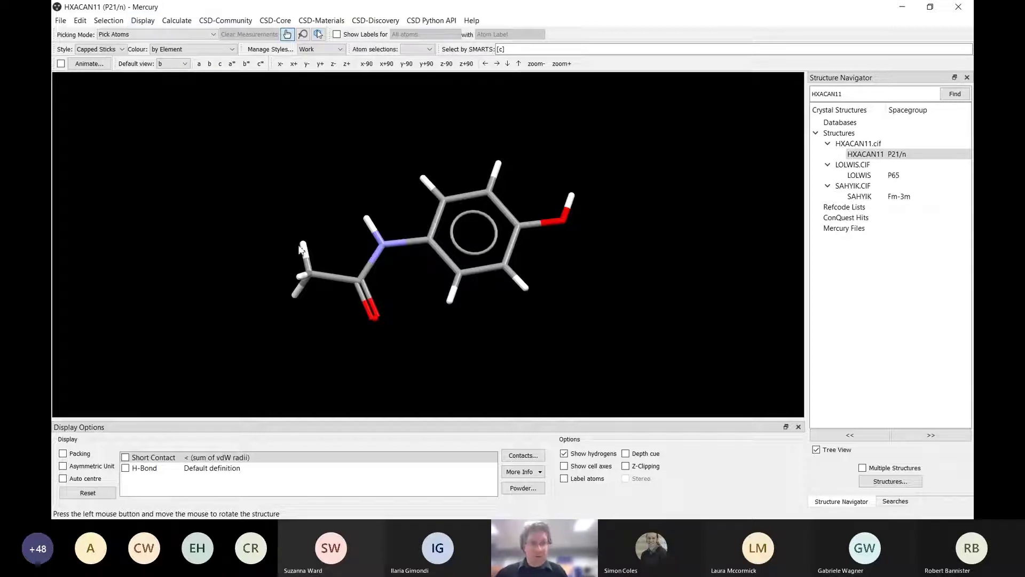
# Step: Turn off the bond type and aromatic ring display of HXACAN11 and rotate the molecule slightly
pyautogui.moveTo(401, 281); pyautogui.dragTo(426, 366)
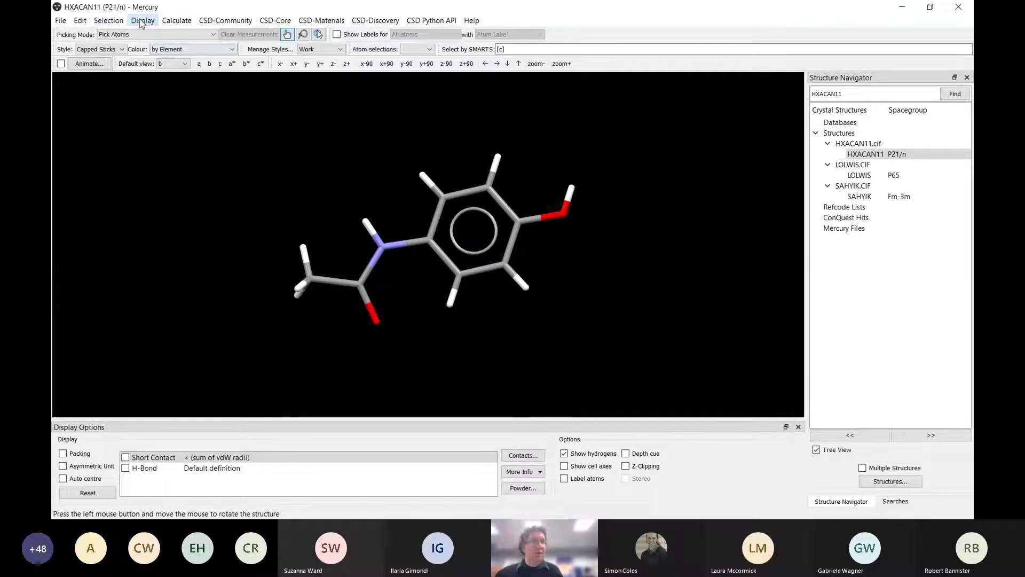
pyautogui.click(270, 247)
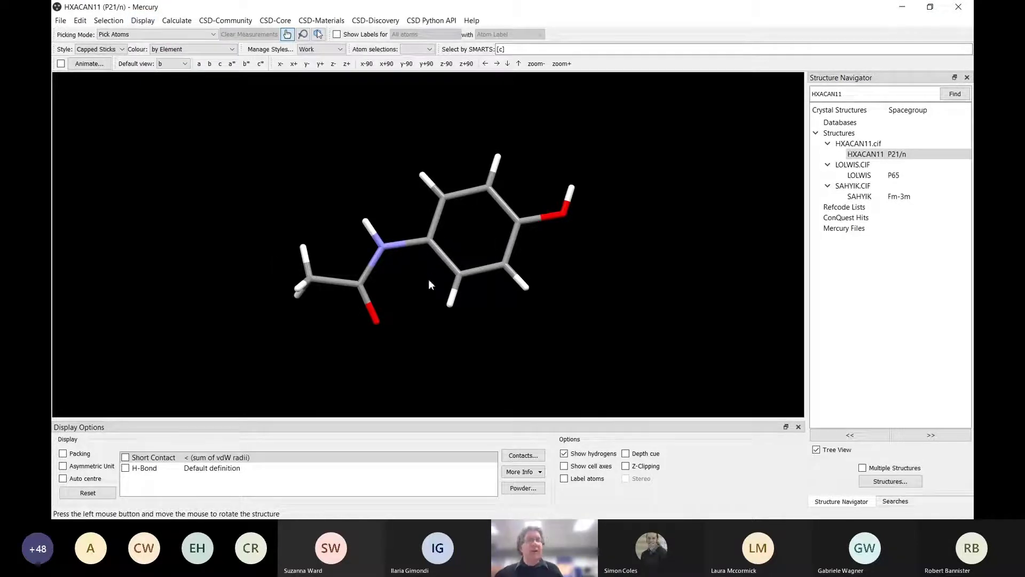
pyautogui.moveTo(429, 280)
pyautogui.mouseDown()
pyautogui.moveTo(444, 260)
pyautogui.moveTo(433, 246)
pyautogui.moveTo(419, 291)
pyautogui.moveTo(434, 273)
pyautogui.mouseUp()
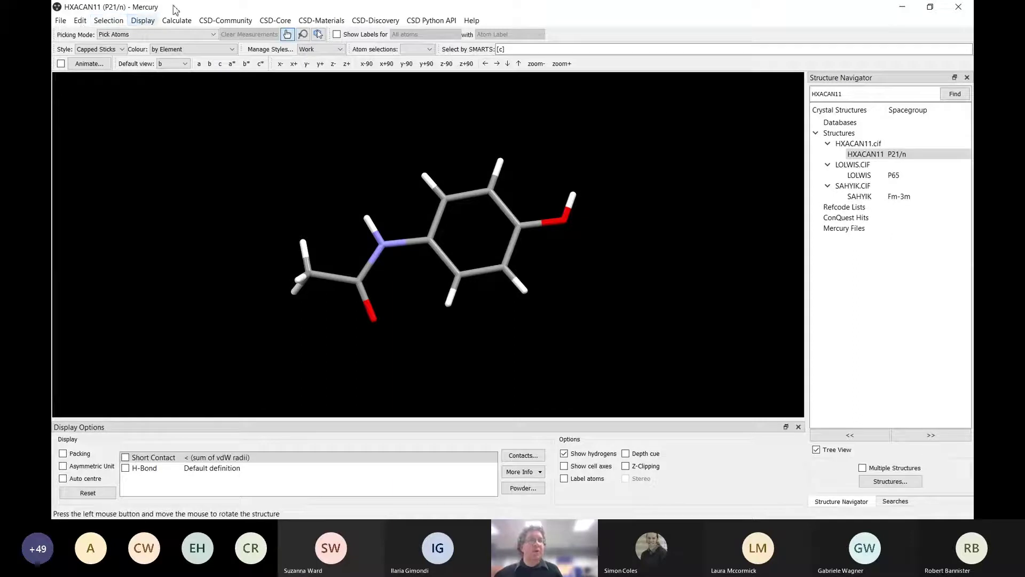
pyautogui.click(205, 9)
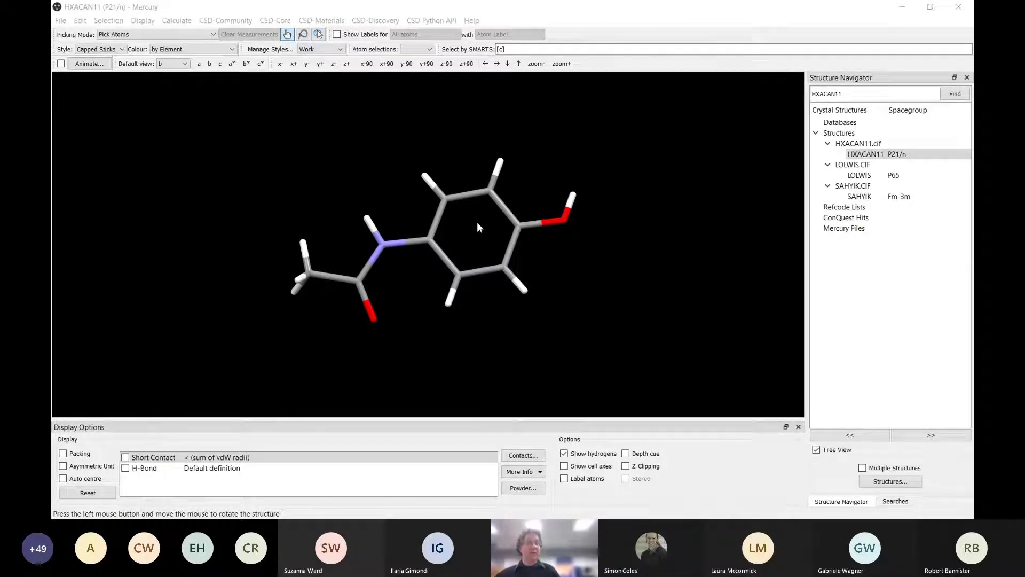
pyautogui.moveTo(427, 291)
pyautogui.mouseDown()
pyautogui.moveTo(435, 277)
pyautogui.moveTo(482, 274)
pyautogui.moveTo(450, 319)
pyautogui.moveTo(415, 294)
pyautogui.mouseUp()
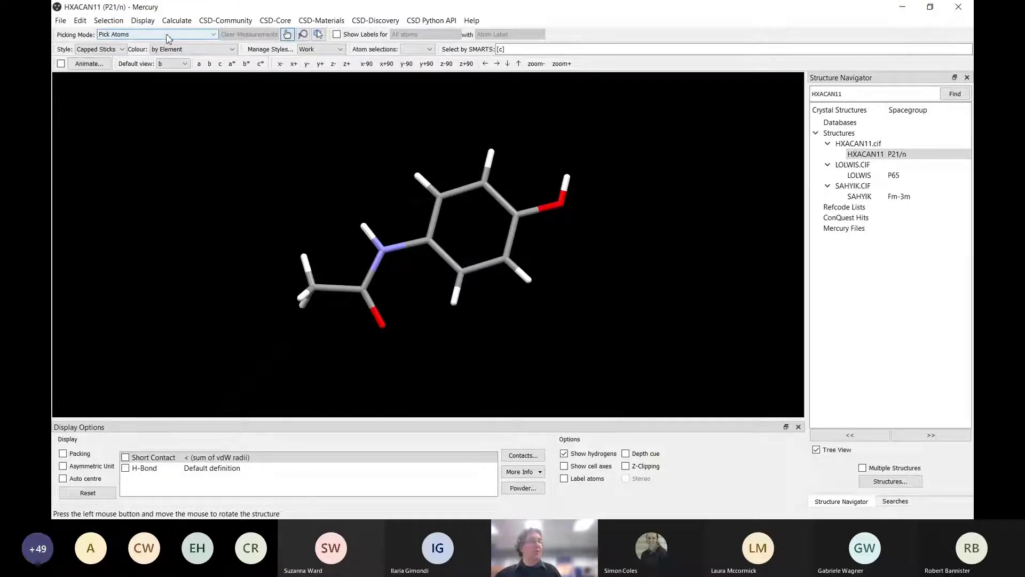
# Step: Cycle the HXACAN11 display style through Ball and Stick and Spacefill, ending on Capped Sticks
pyautogui.click(363, 227)
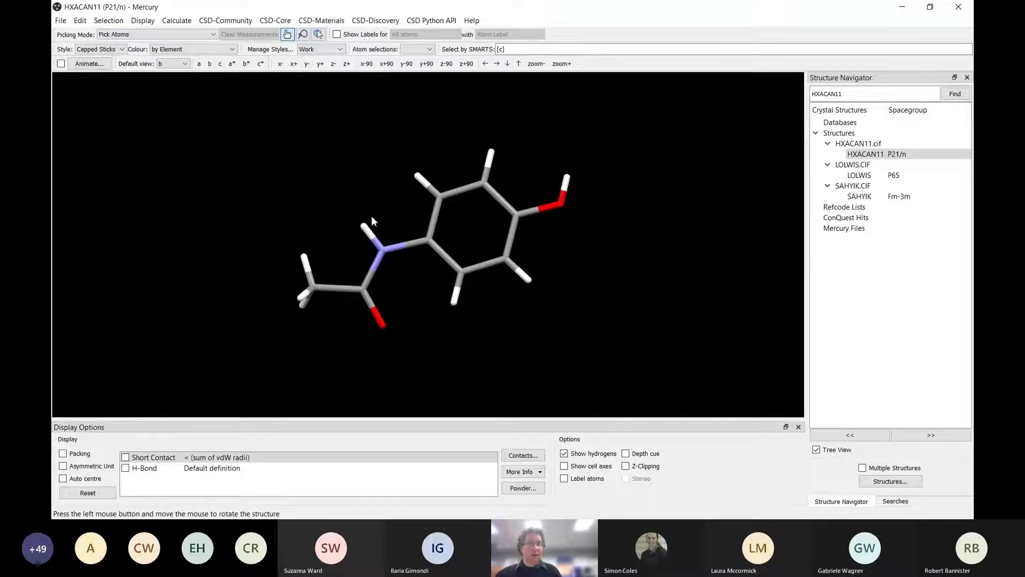
pyautogui.click(98, 70)
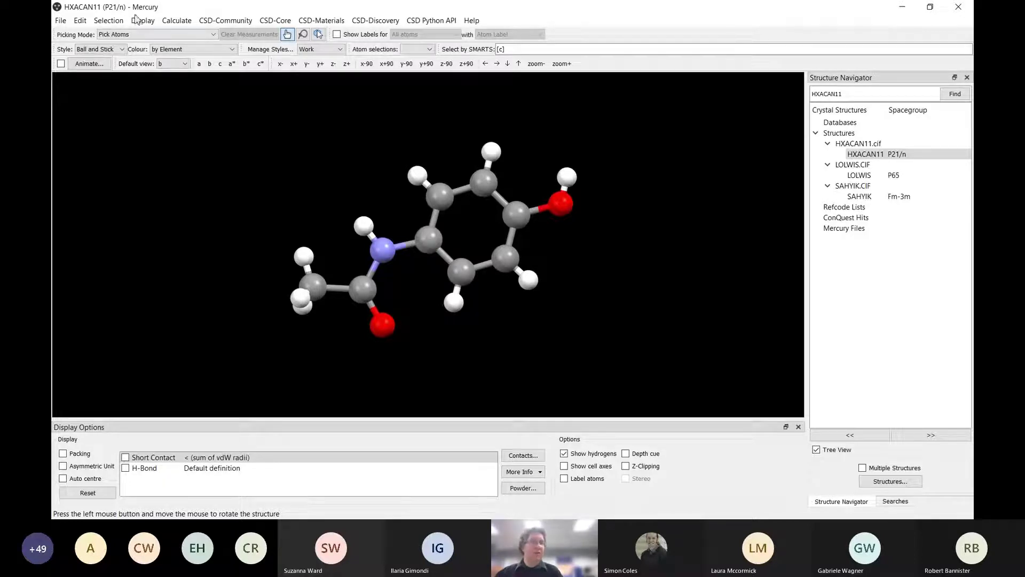
pyautogui.click(104, 79)
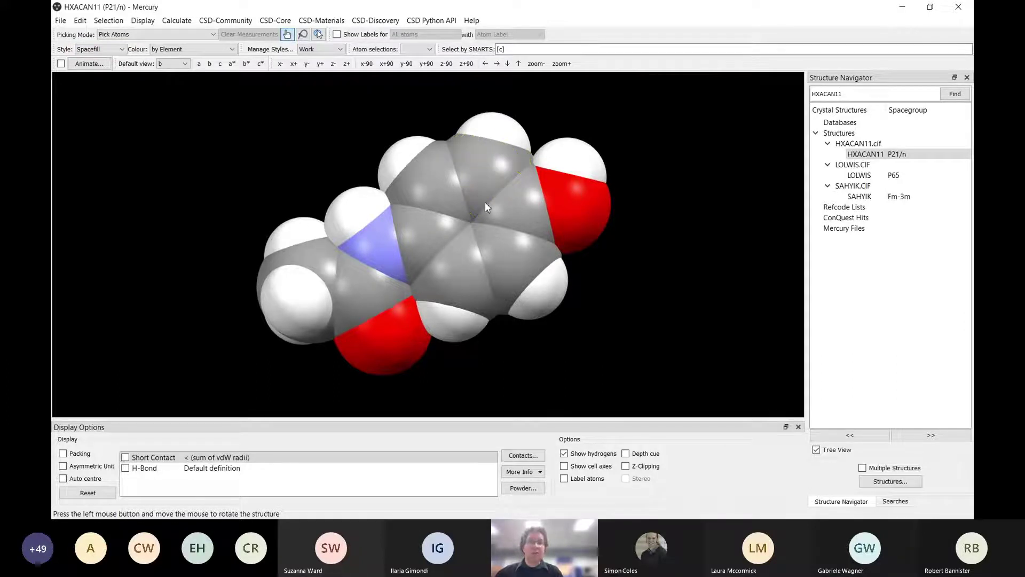
pyautogui.click(97, 66)
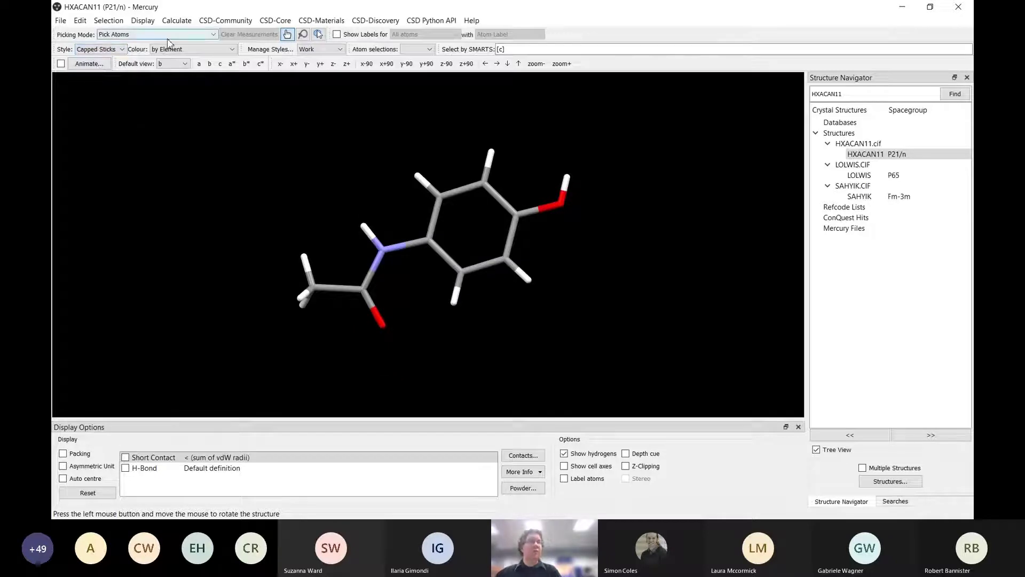
# Step: Set the picking mode to Lasso Atoms and encircle the acetamide group plus two neighbouring ring carbons with their hydrogens
pyautogui.click(126, 52)
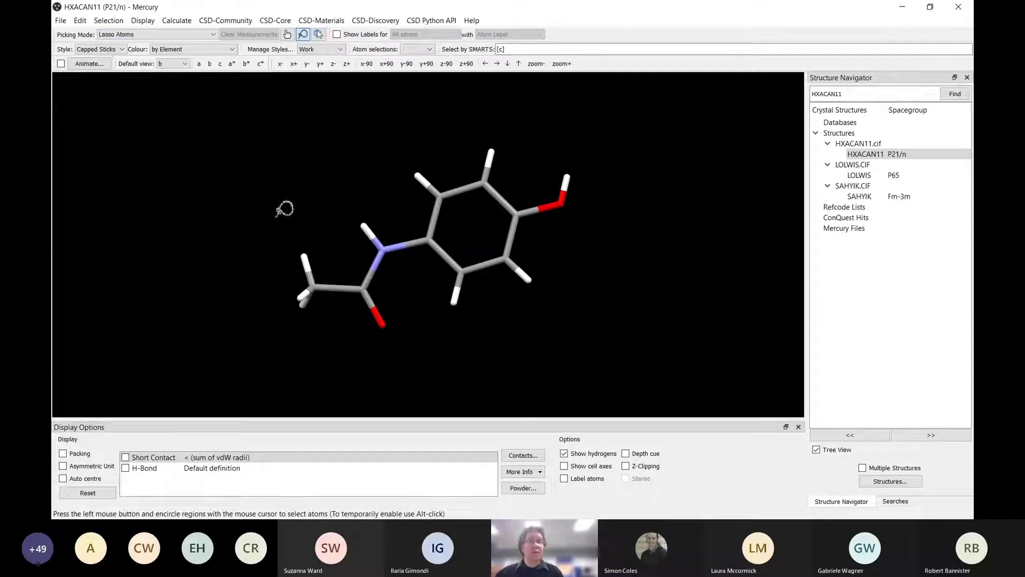
pyautogui.moveTo(285, 208)
pyautogui.mouseDown()
pyautogui.moveTo(522, 198)
pyautogui.moveTo(483, 219)
pyautogui.moveTo(423, 220)
pyautogui.moveTo(421, 272)
pyautogui.moveTo(338, 362)
pyautogui.moveTo(284, 207)
pyautogui.mouseUp()
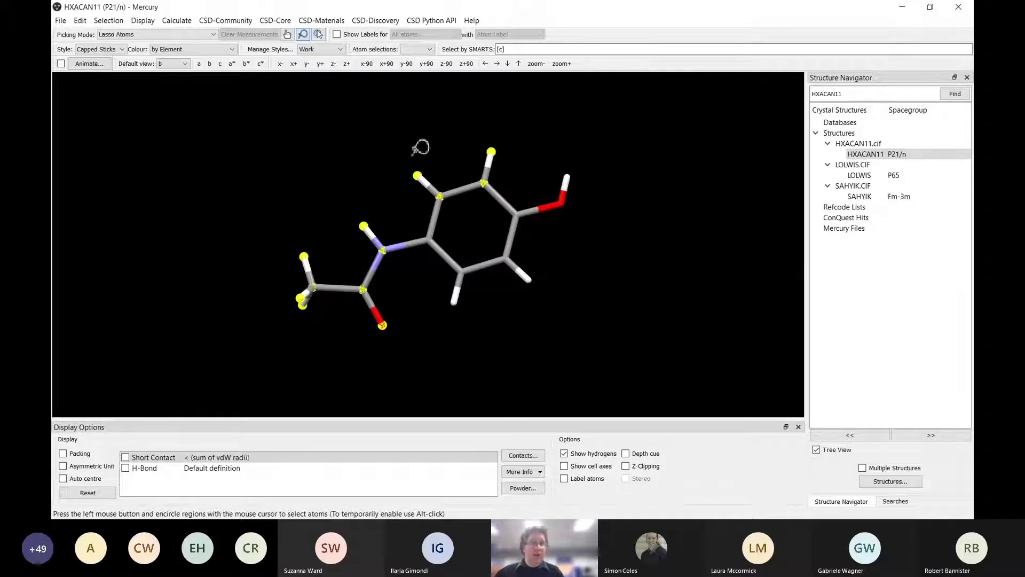
# Step: Invert the lassoed atom selection of HXACAN11 and set the picking mode to Pick Atoms
pyautogui.moveTo(409, 215)
pyautogui.mouseDown()
pyautogui.moveTo(435, 286)
pyautogui.moveTo(626, 215)
pyautogui.moveTo(415, 218)
pyautogui.mouseUp()
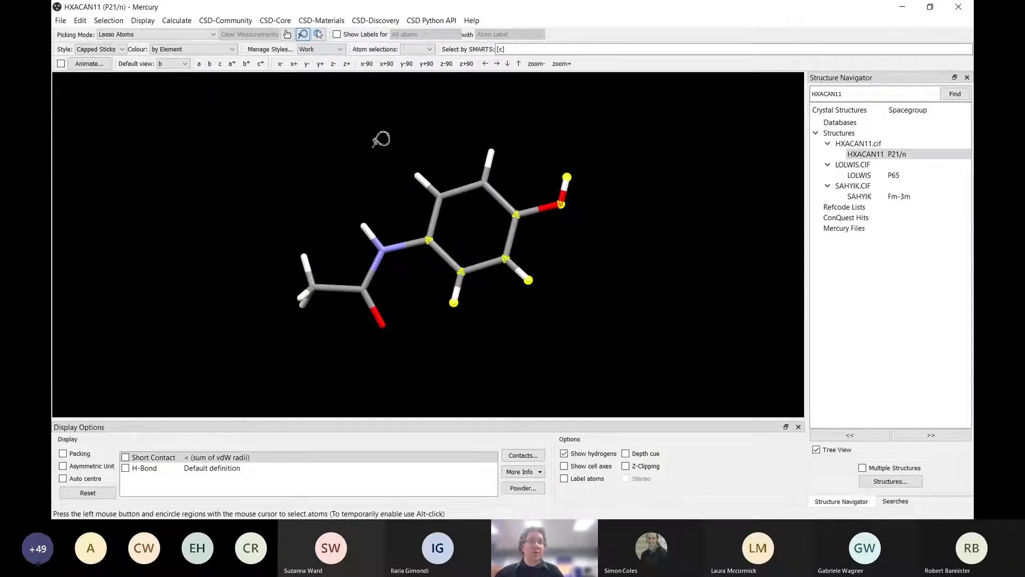
pyautogui.click(288, 36)
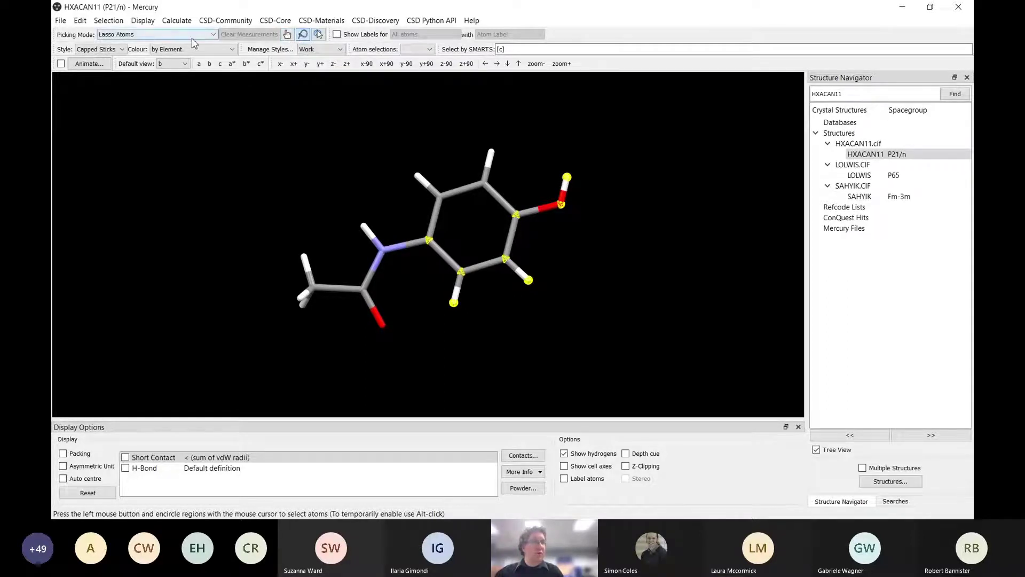
pyautogui.click(303, 34)
pyautogui.click(288, 37)
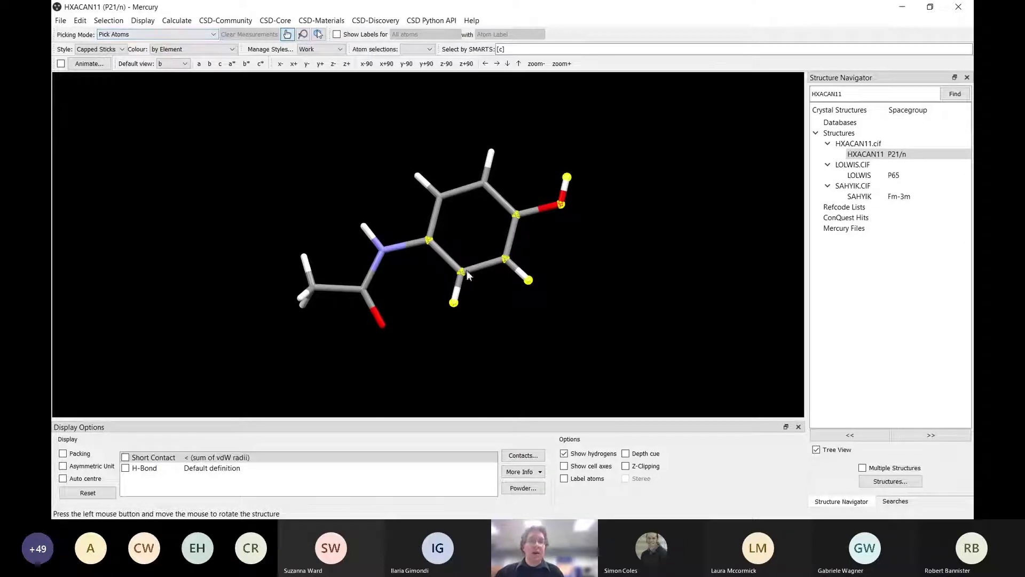
# Step: Deselect all atoms, then select only the non-hydrogen atoms of HXACAN11 and clear that selection again
pyautogui.click(111, 22)
pyautogui.click(118, 81)
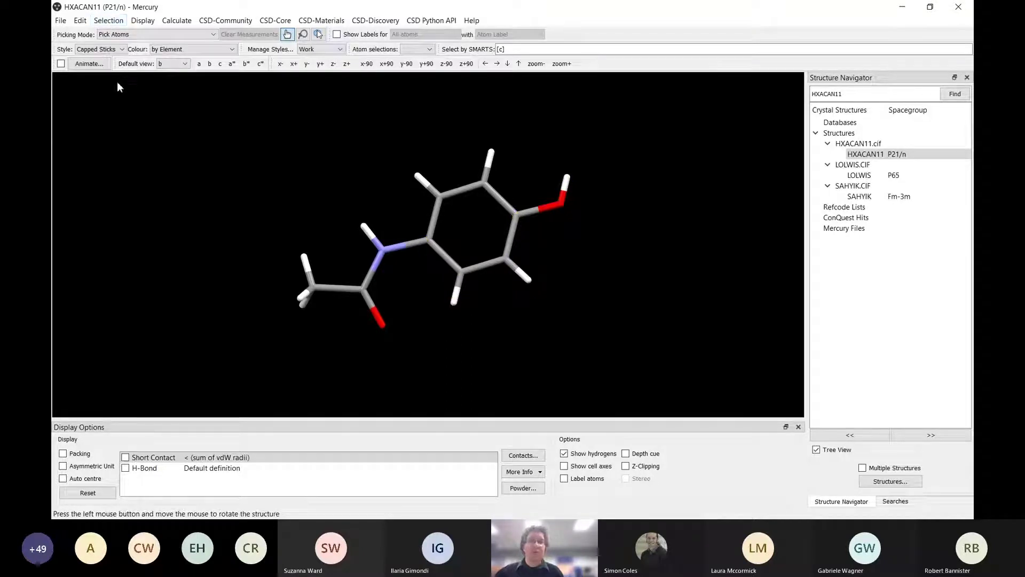
pyautogui.click(112, 21)
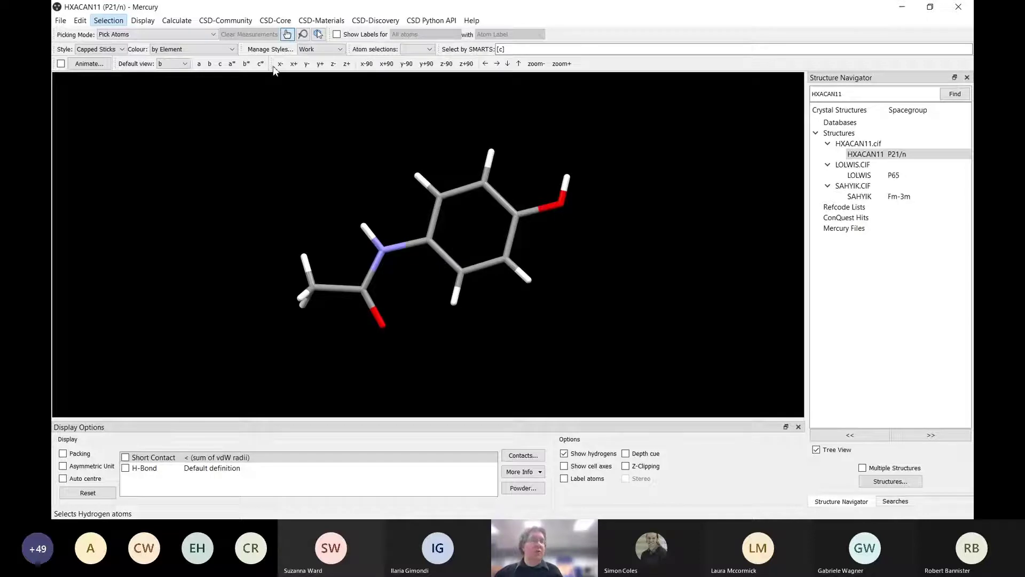
pyautogui.click(254, 85)
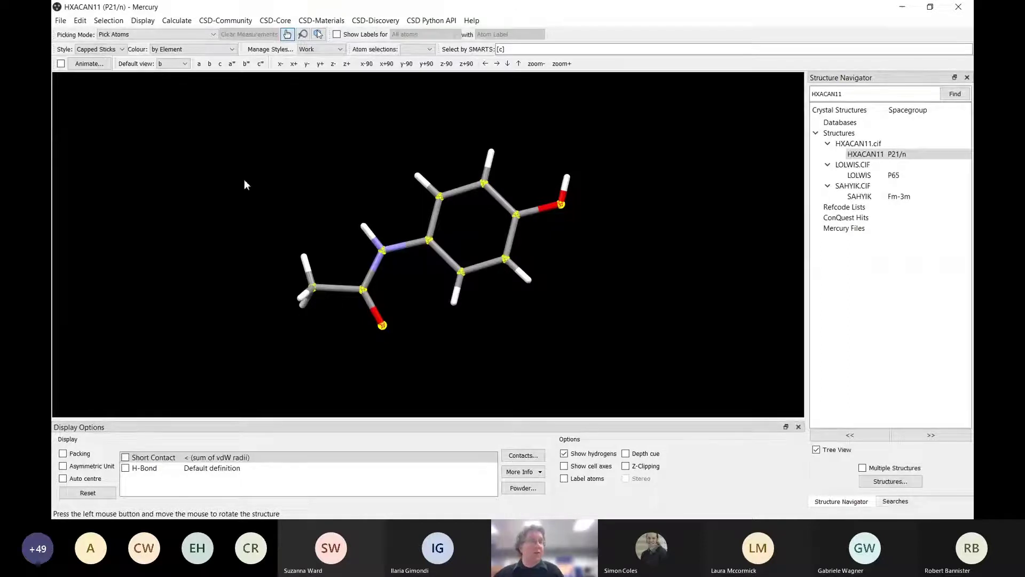
pyautogui.click(125, 84)
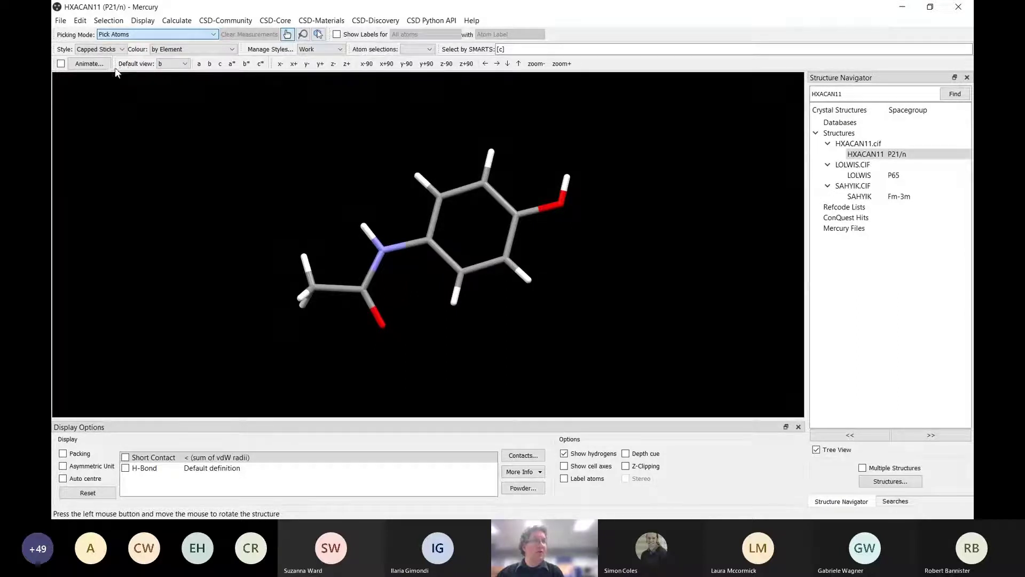
# Step: Set the picking mode to Toggle Labels and turn on atom labels for the whole molecule
pyautogui.click(125, 67)
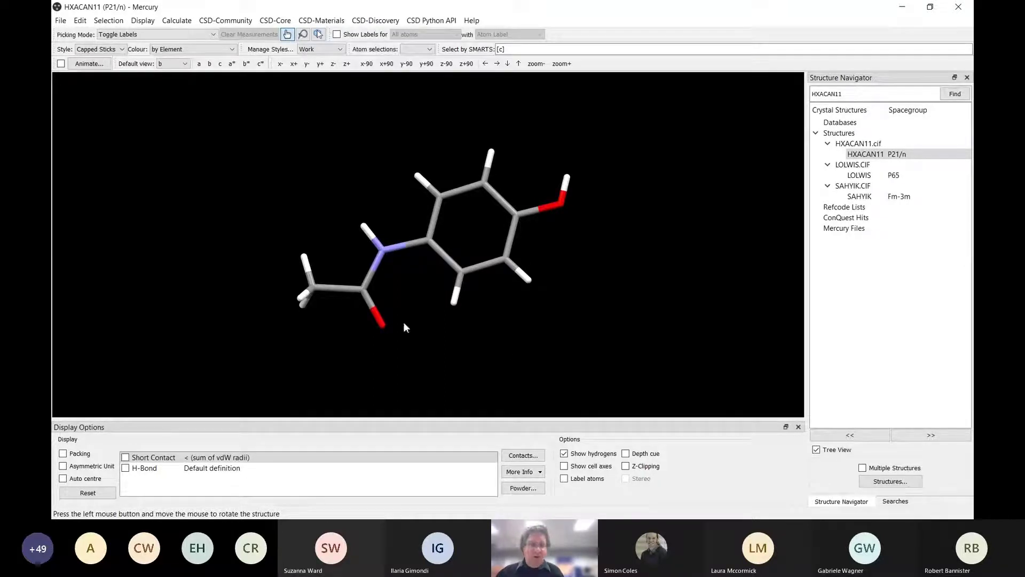
pyautogui.click(565, 479)
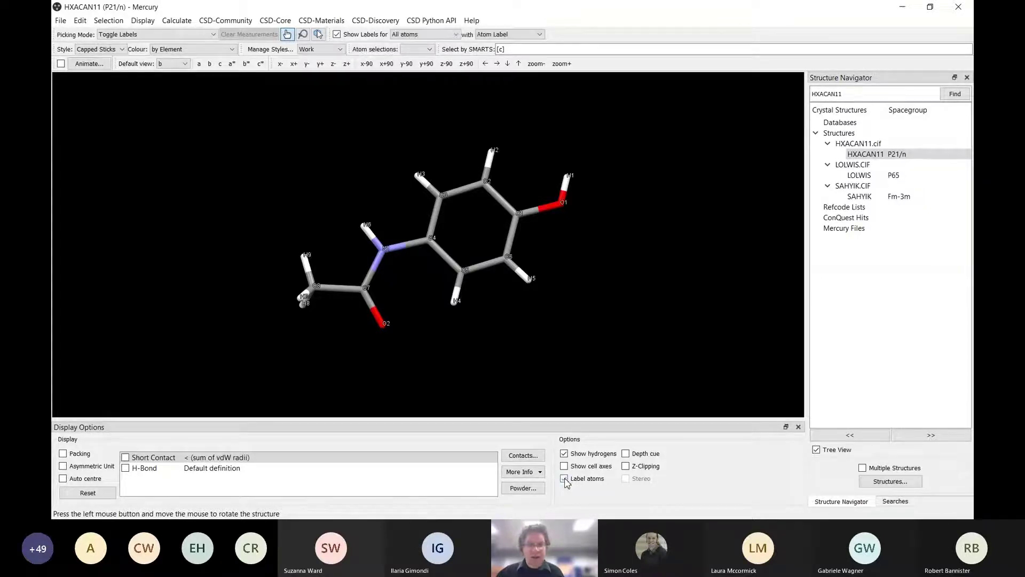
pyautogui.moveTo(400, 299); pyautogui.dragTo(434, 243)
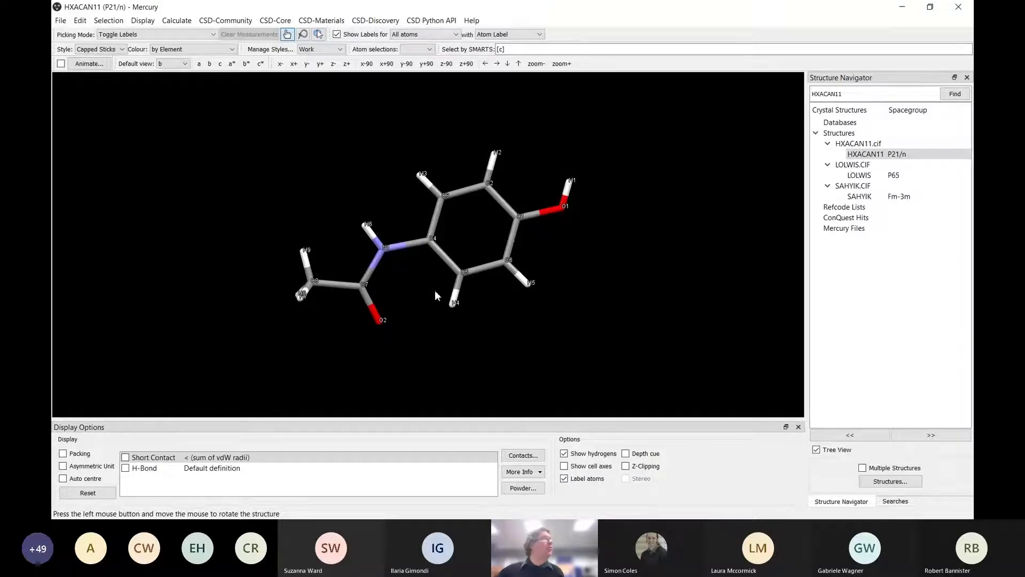
pyautogui.moveTo(394, 288)
pyautogui.mouseDown()
pyautogui.moveTo(461, 258)
pyautogui.moveTo(418, 287)
pyautogui.moveTo(401, 265)
pyautogui.moveTo(412, 279)
pyautogui.moveTo(403, 271)
pyautogui.moveTo(382, 283)
pyautogui.moveTo(408, 282)
pyautogui.mouseUp()
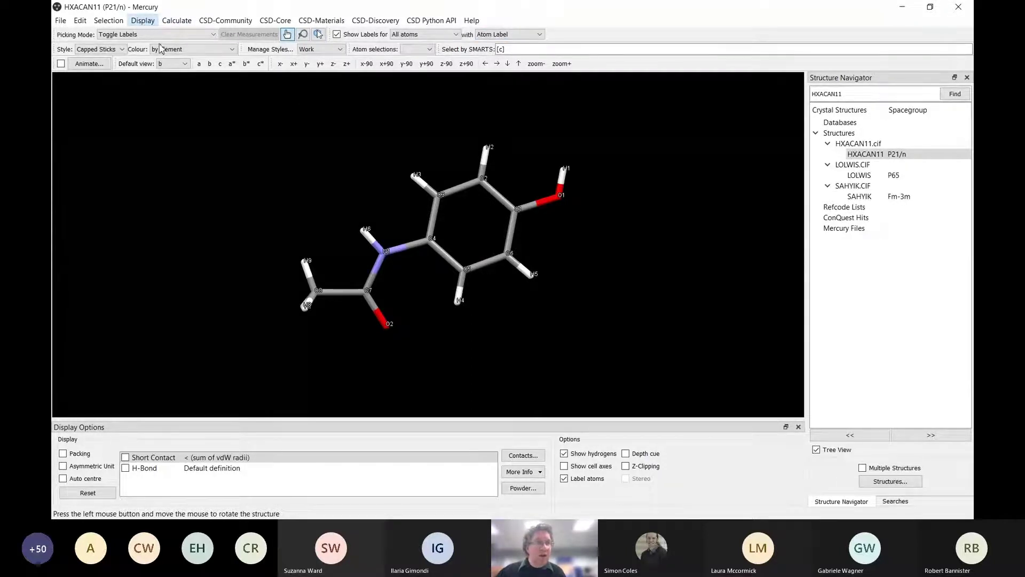
# Step: Set the atom label size to 20 and limit the labels to Non C,H atoms
pyautogui.click(254, 133)
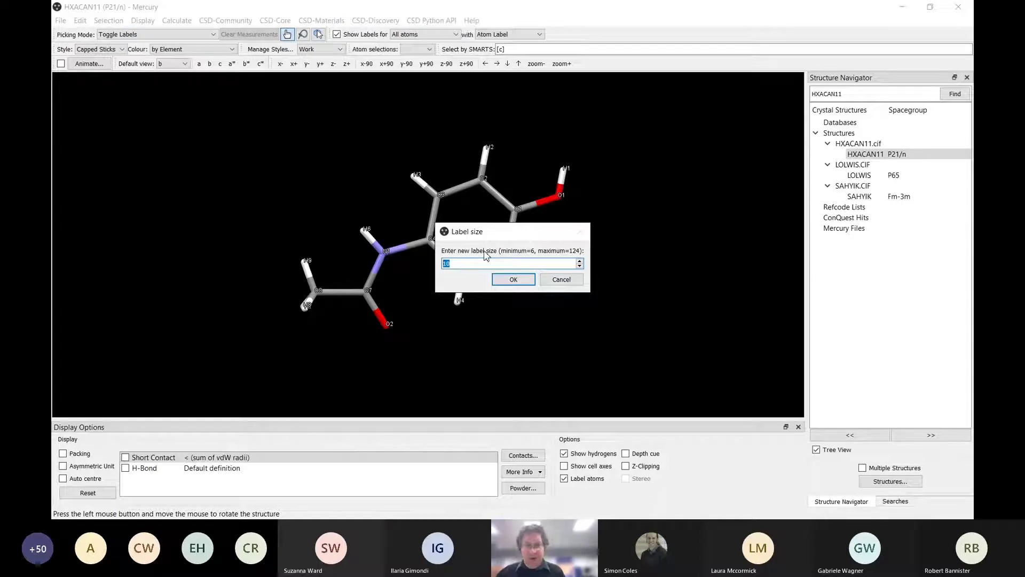
pyautogui.write('20')
pyautogui.click(513, 279)
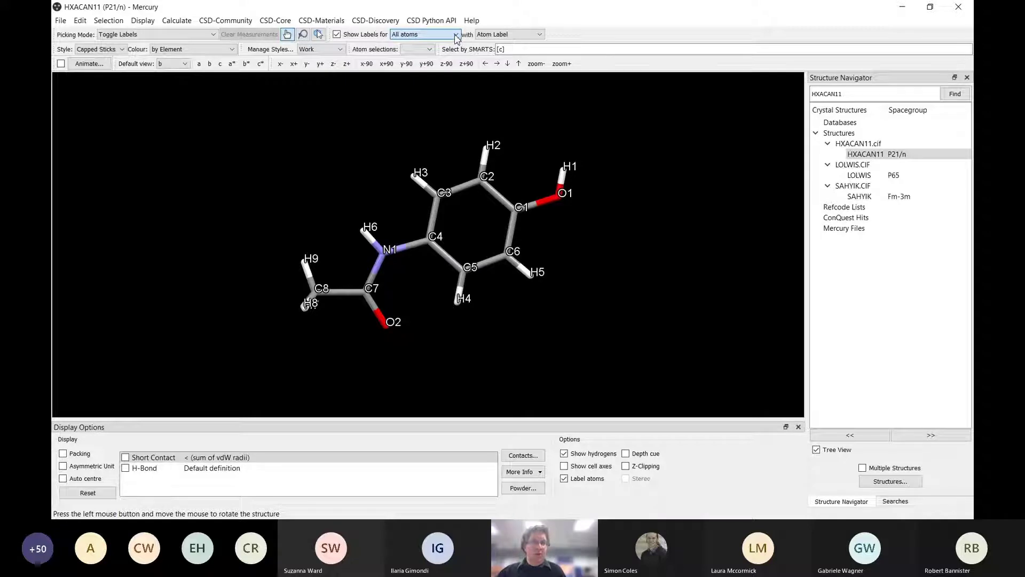
pyautogui.click(419, 73)
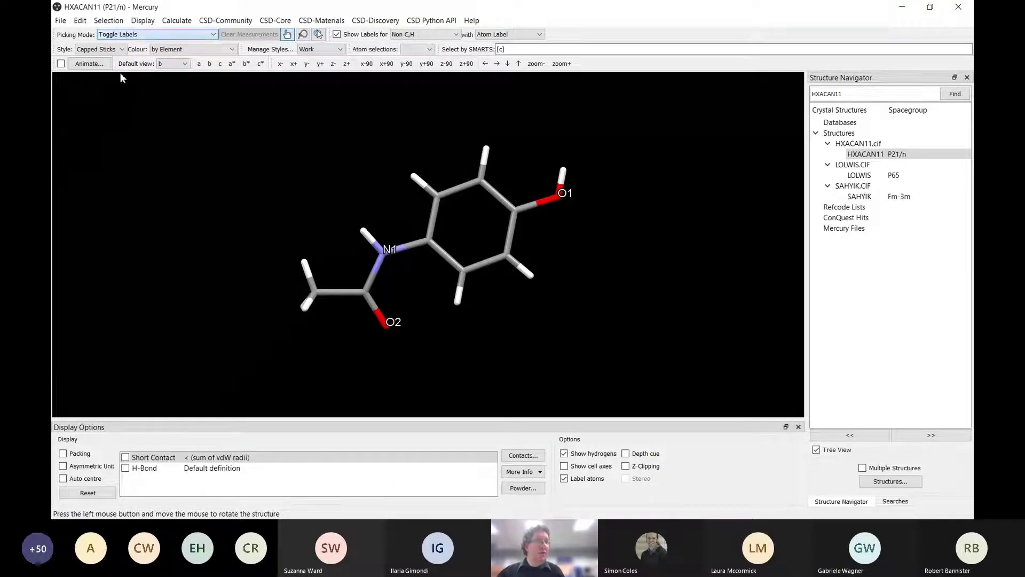
# Step: Set the picking mode to Move Labels and shift the N1, O1 and O2 labels clear of their atoms
pyautogui.press('Down')
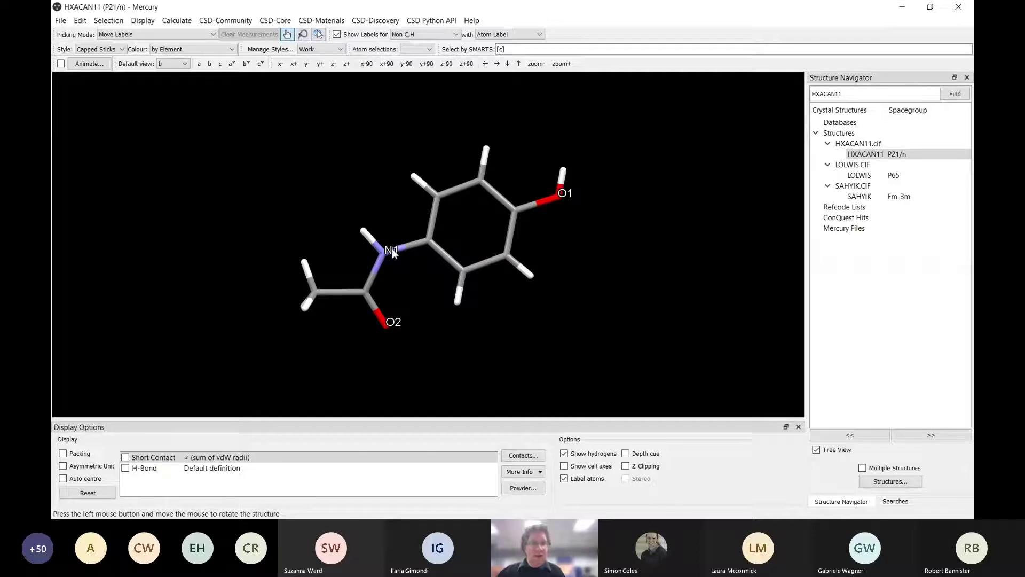
pyautogui.moveTo(392, 249); pyautogui.dragTo(400, 262)
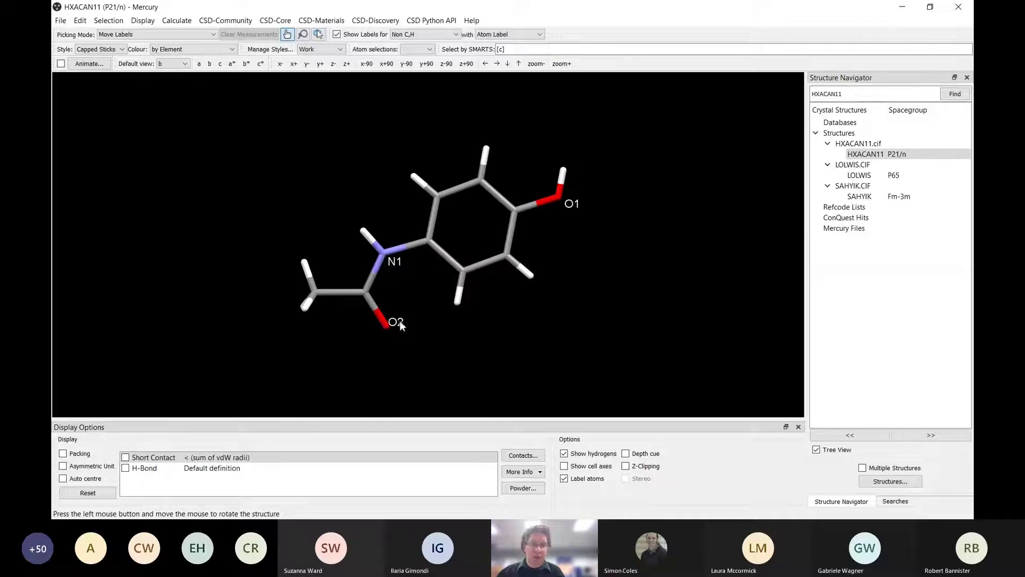
pyautogui.moveTo(458, 236); pyautogui.dragTo(355, 262)
pyautogui.moveTo(425, 280)
pyautogui.mouseDown()
pyautogui.moveTo(435, 279)
pyautogui.moveTo(507, 376)
pyautogui.moveTo(574, 364)
pyautogui.moveTo(434, 151)
pyautogui.moveTo(395, 253)
pyautogui.moveTo(398, 274)
pyautogui.moveTo(436, 296)
pyautogui.mouseUp()
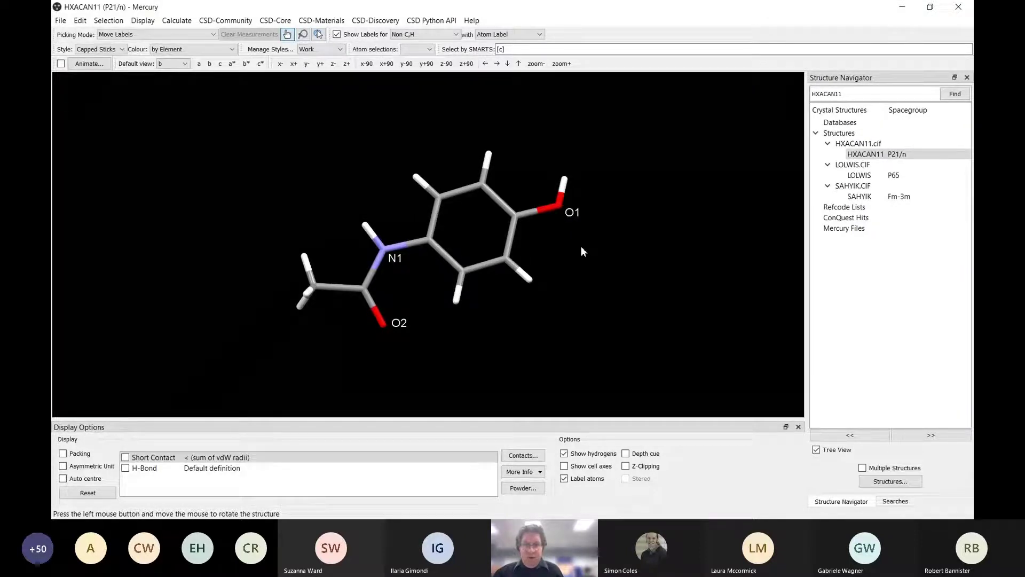
# Step: Remove the O1 label and restore it by turning atom labelling off and on
pyautogui.moveTo(573, 213); pyautogui.dragTo(617, 214)
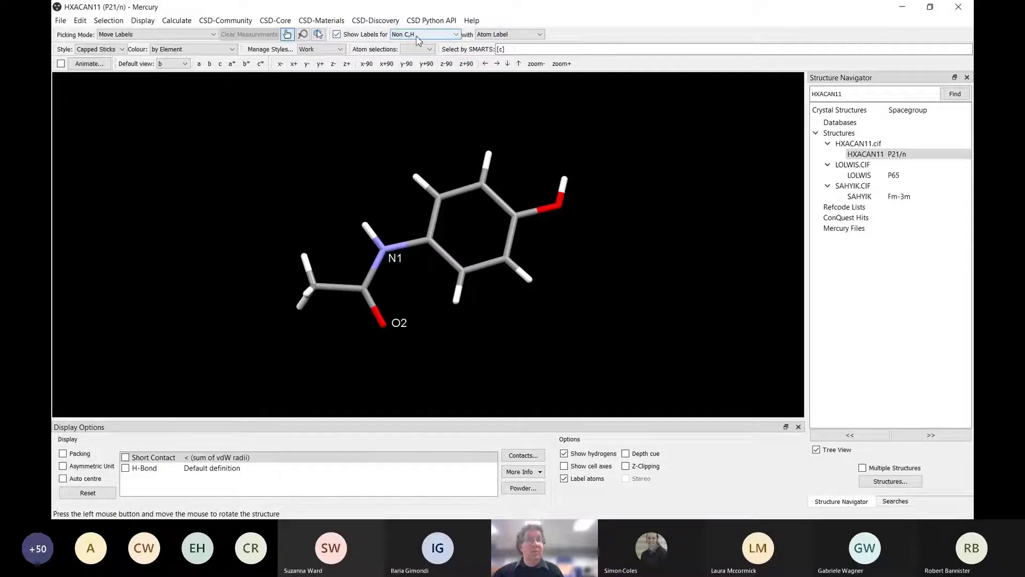
pyautogui.click(564, 479)
pyautogui.click(564, 479)
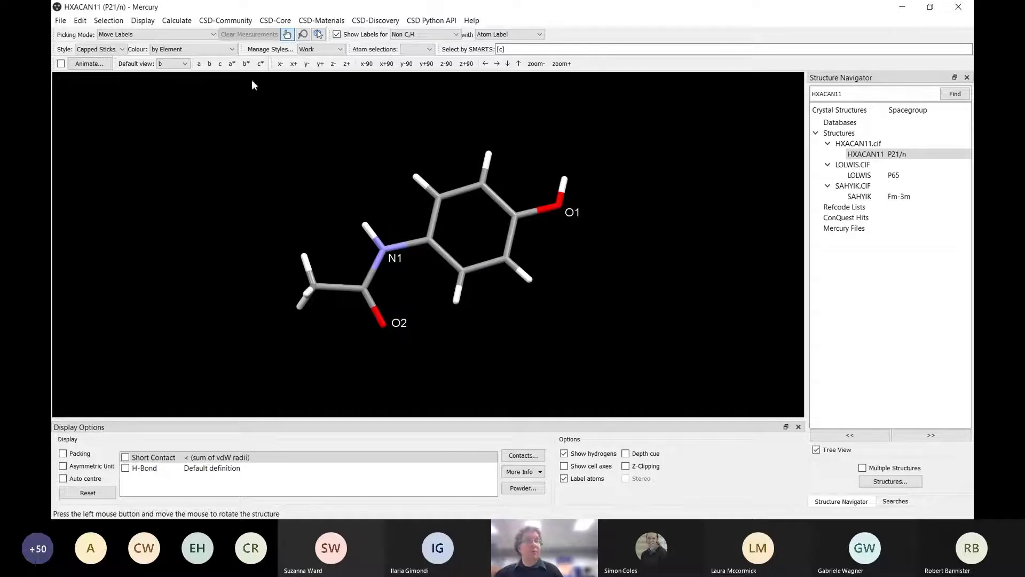
# Step: Measure the distance from N1 to its bonded ring carbon and the distance between O2 and O1
pyautogui.click(123, 82)
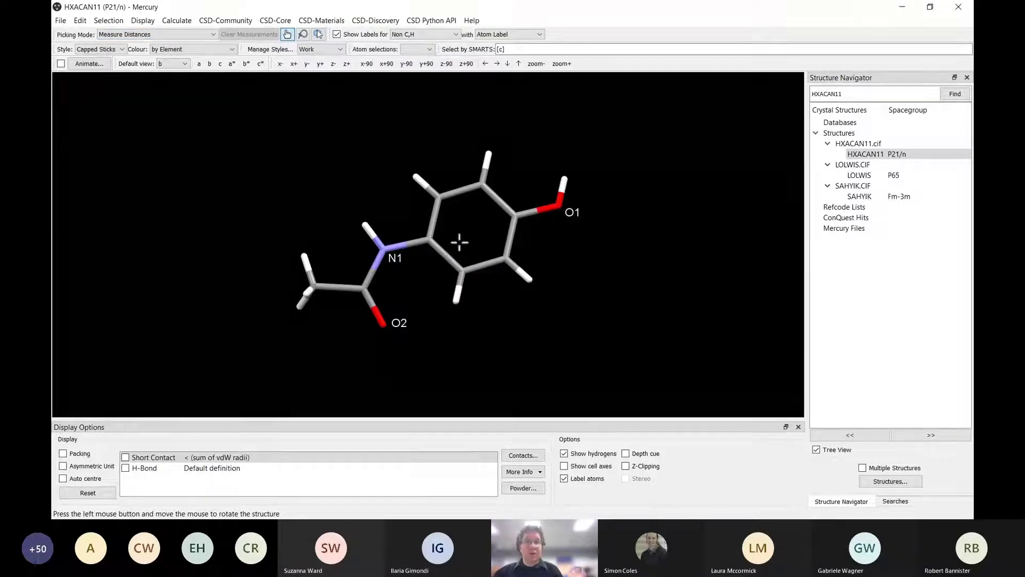
pyautogui.click(387, 249)
pyautogui.click(428, 241)
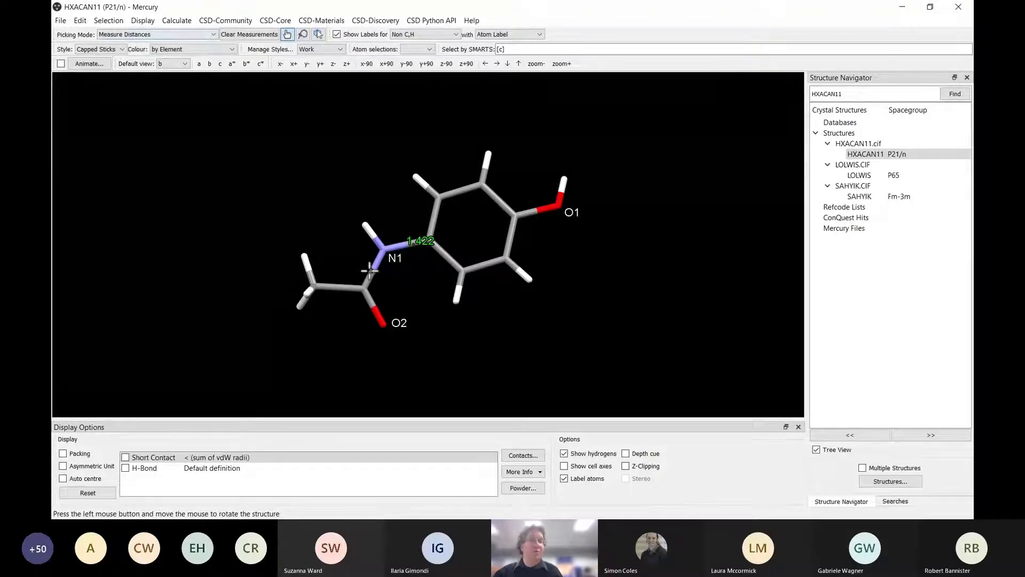
pyautogui.click(384, 323)
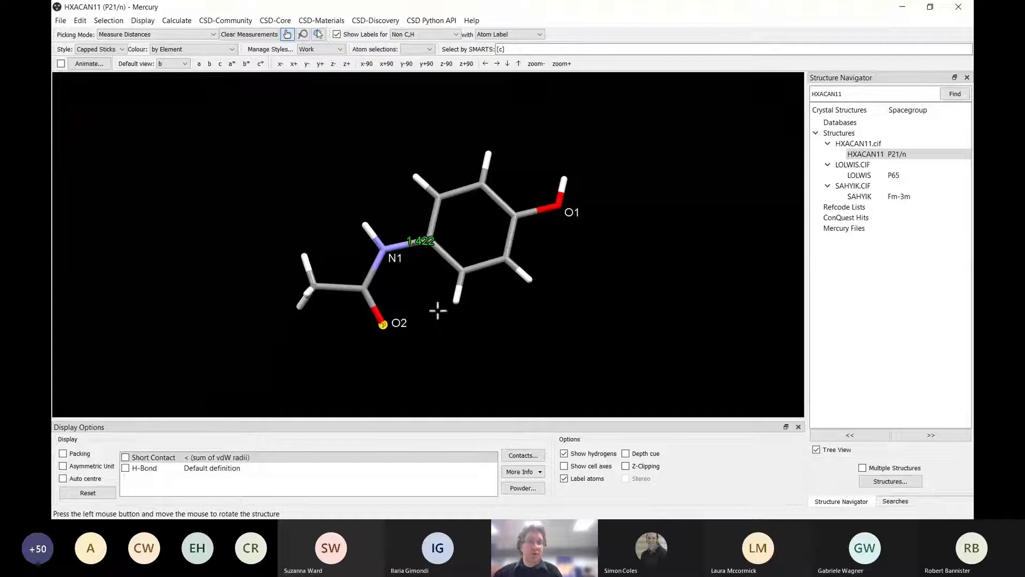
pyautogui.click(562, 207)
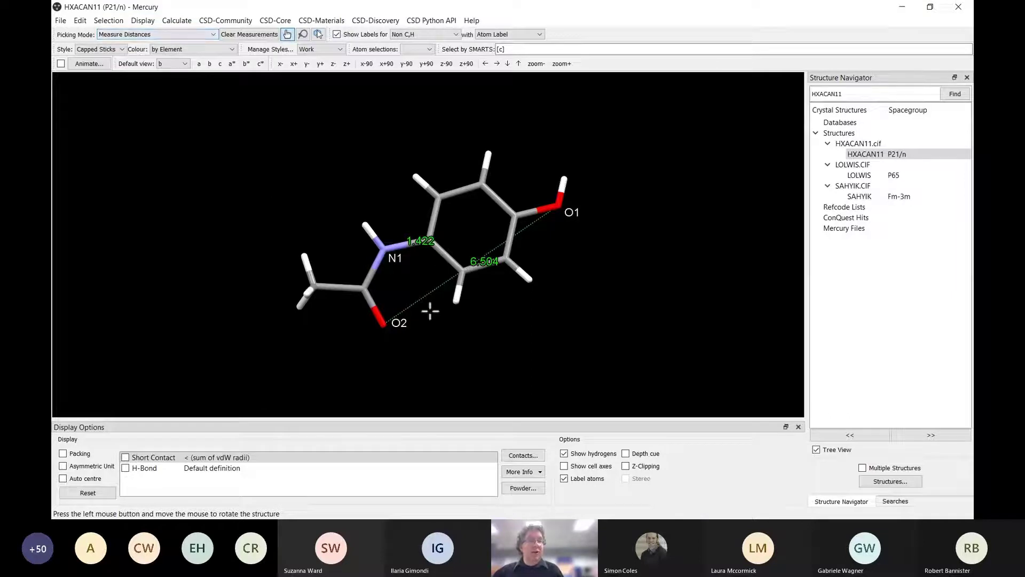
# Step: Remove the O1–O2 distance measurement and clear the remaining measurement from the molecule
pyautogui.moveTo(367, 256); pyautogui.dragTo(408, 283)
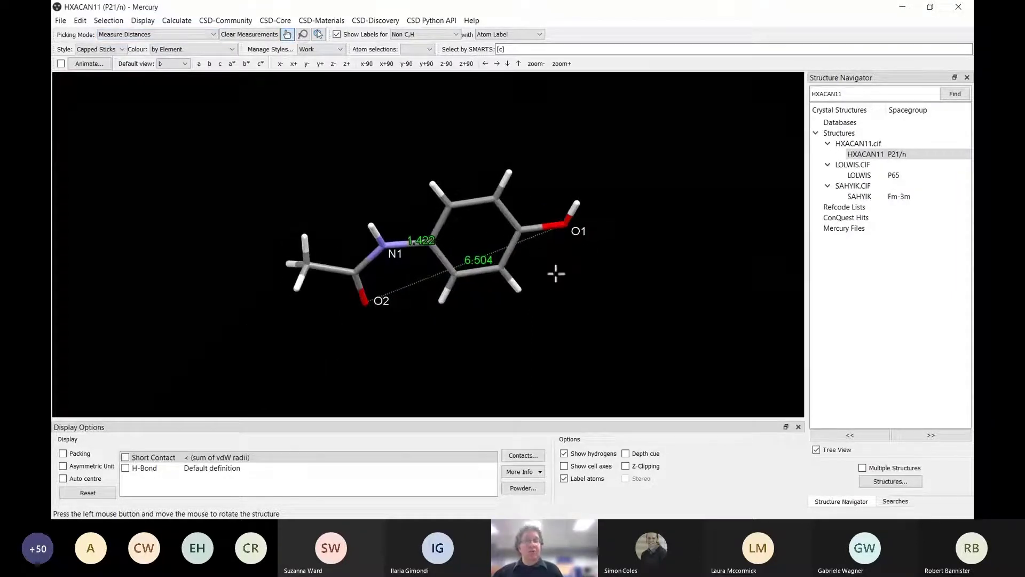
pyautogui.click(502, 269)
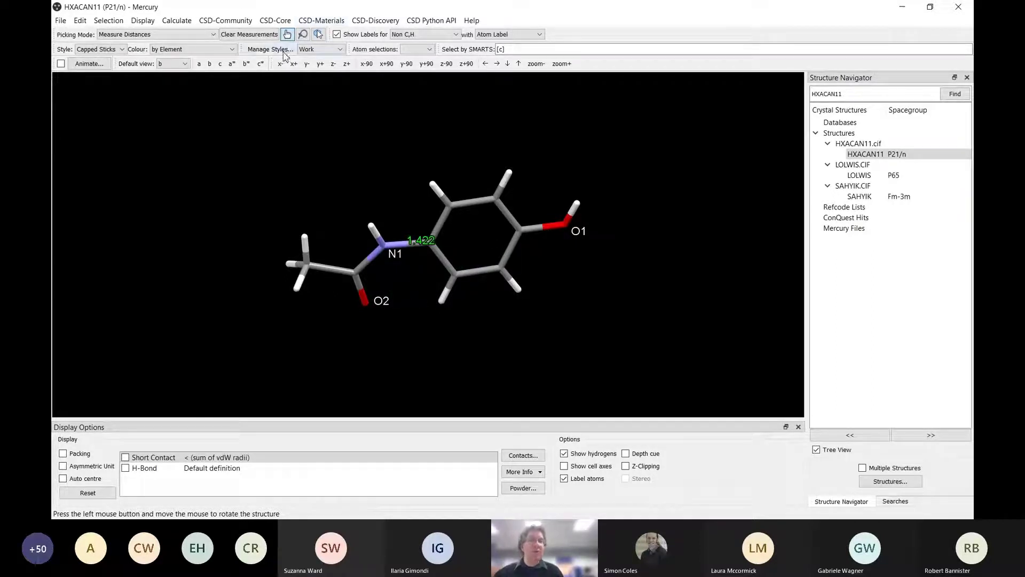
pyautogui.click(258, 39)
pyautogui.moveTo(441, 273); pyautogui.dragTo(425, 204)
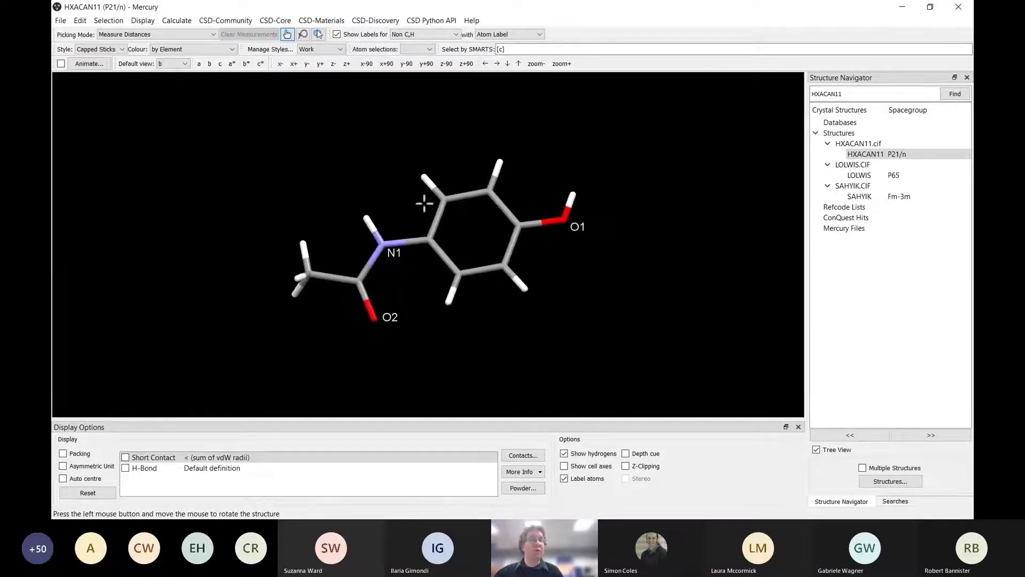
# Step: Measure the angle at O1 between the ring carbon bonded to N1 and O2
pyautogui.click(133, 92)
pyautogui.click(431, 238)
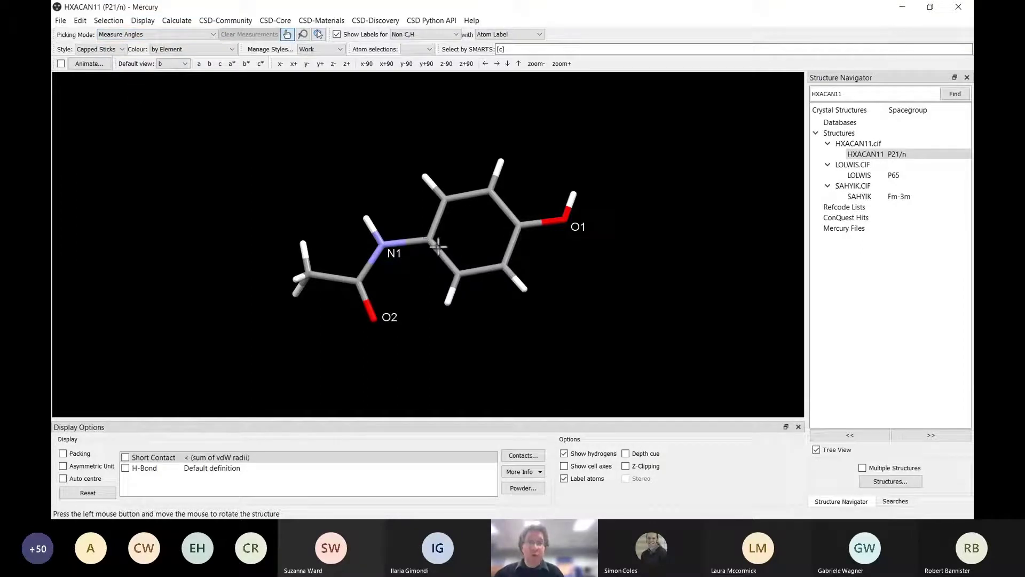
pyautogui.click(566, 221)
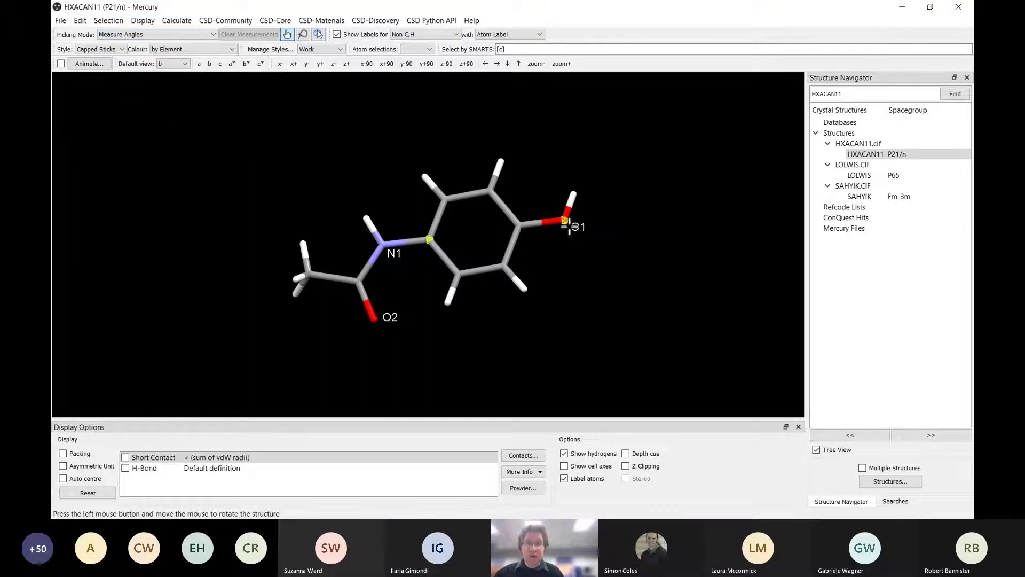
pyautogui.click(377, 319)
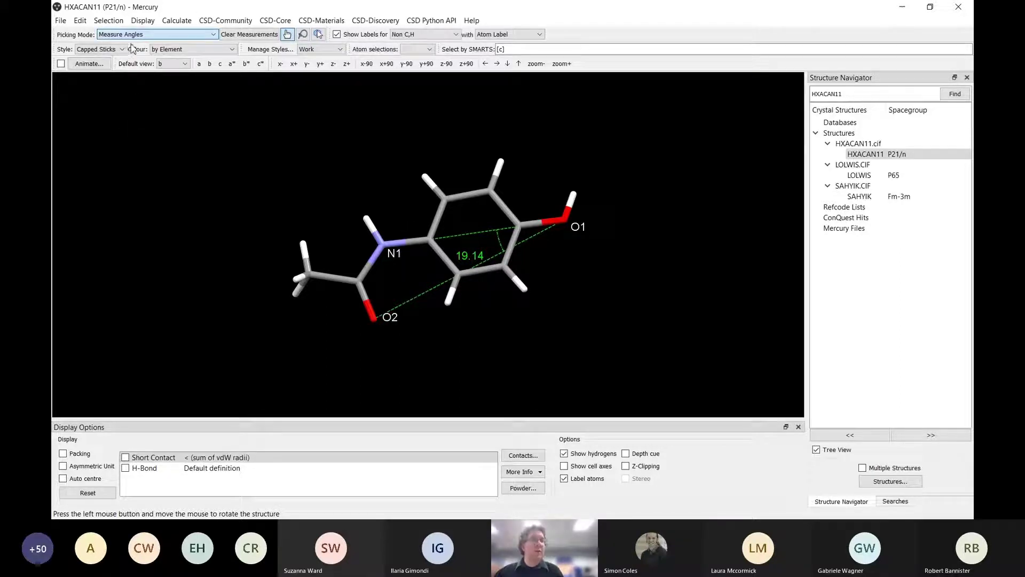
# Step: Set the picking mode back to Measure Distances and clear the angle measurement
pyautogui.click(142, 80)
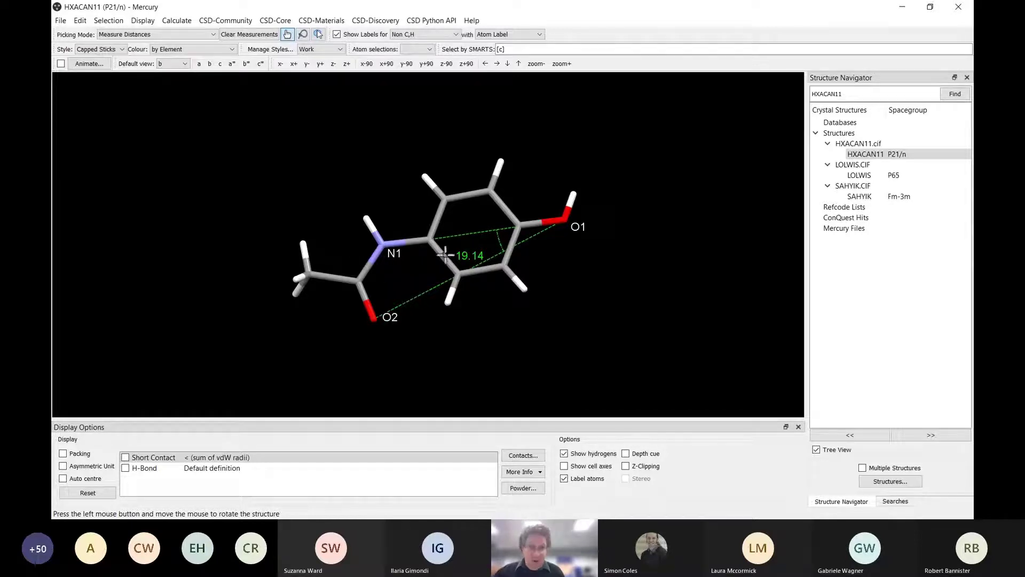
pyautogui.click(252, 35)
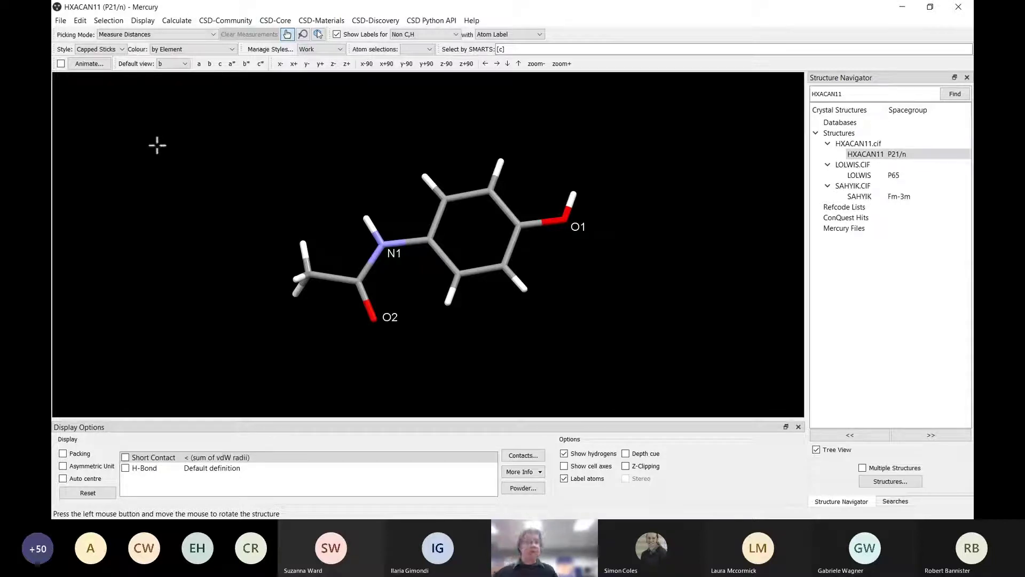
pyautogui.moveTo(417, 257)
pyautogui.mouseDown()
pyautogui.moveTo(428, 309)
pyautogui.moveTo(438, 178)
pyautogui.moveTo(460, 242)
pyautogui.moveTo(400, 267)
pyautogui.mouseUp()
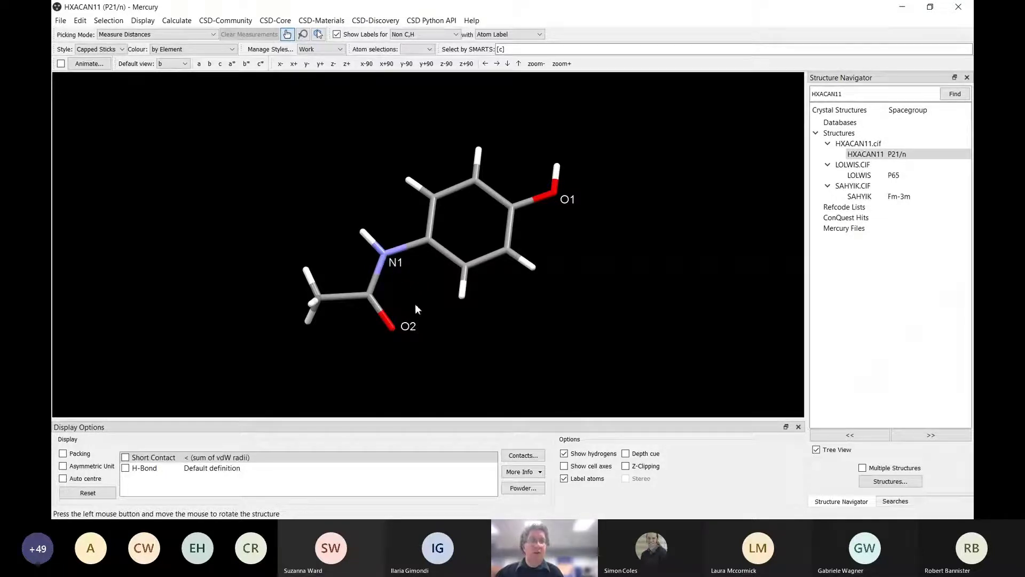
# Step: Change the colour of the atom labels to yellow and return it to white
pyautogui.hotkey('alt', 'Tab')
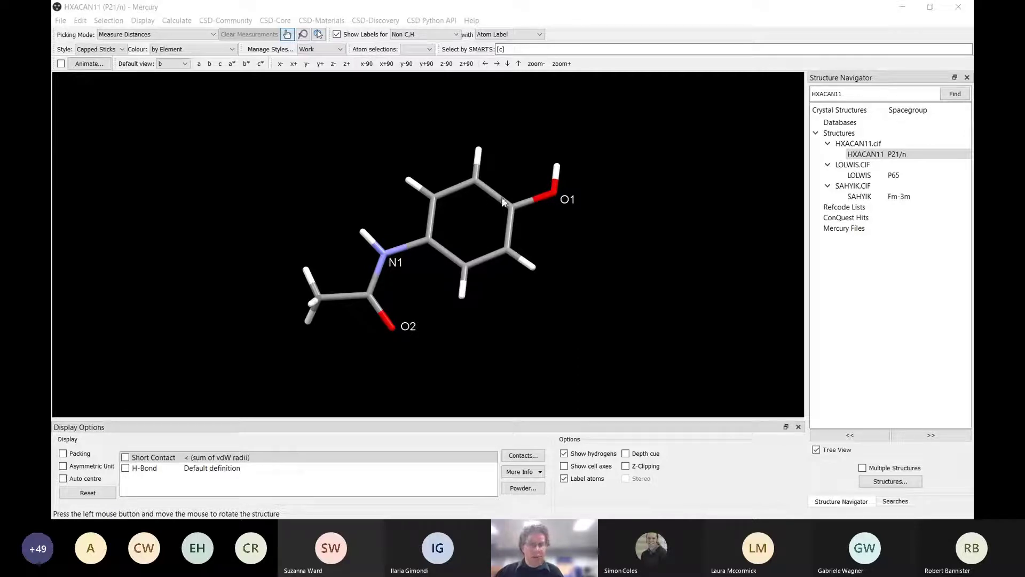
pyautogui.click(545, 349)
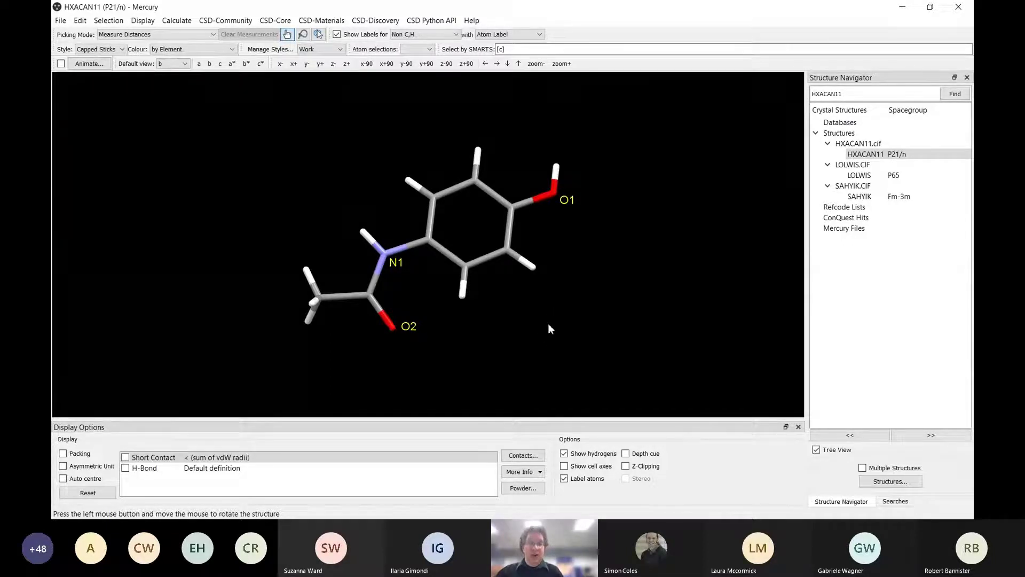
pyautogui.click(566, 347)
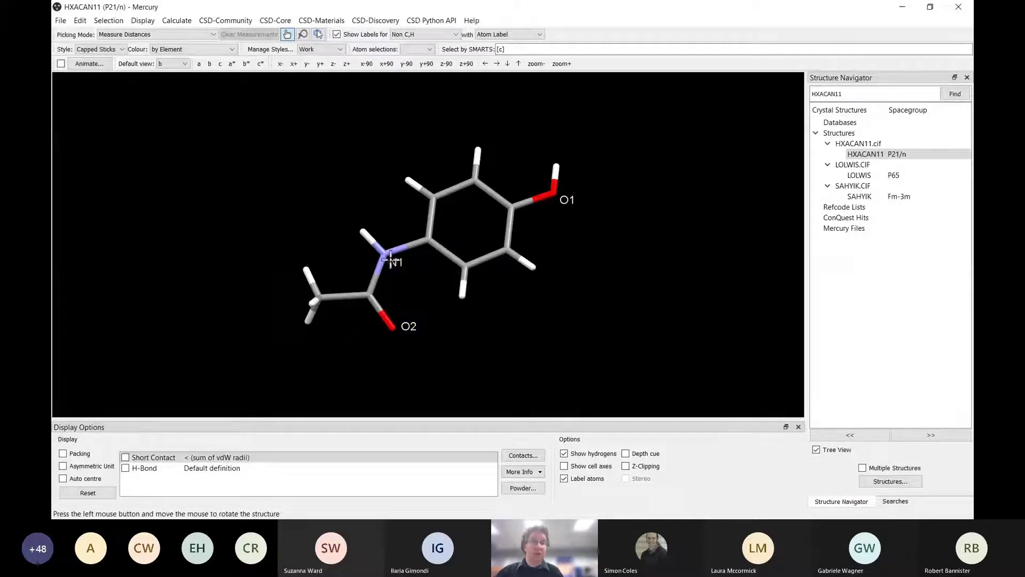
# Step: Set the picking mode to Pick Atoms and clear the selection of the methyl carbon
pyautogui.moveTo(441, 290); pyautogui.dragTo(425, 315)
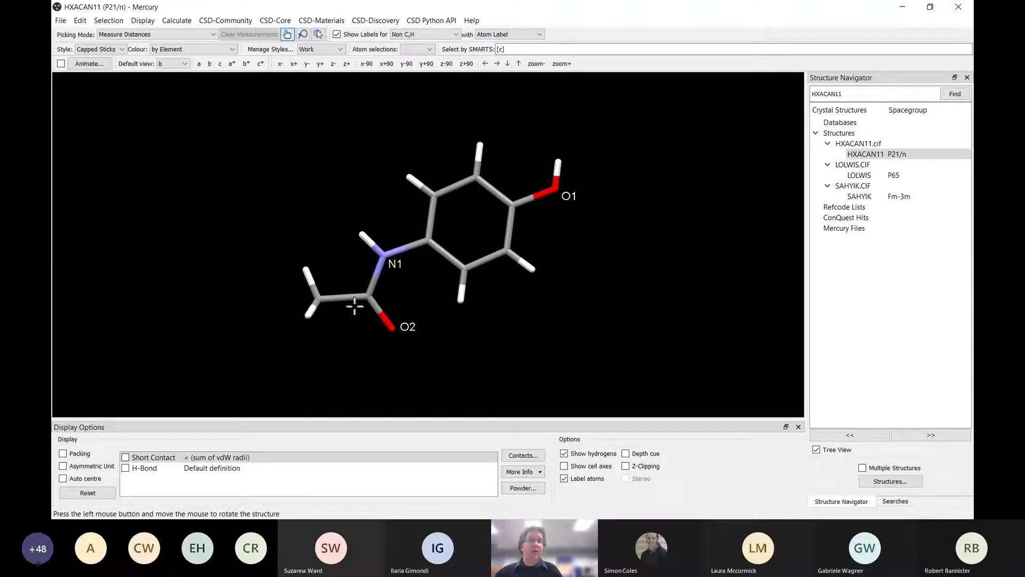
pyautogui.moveTo(347, 304)
pyautogui.mouseDown()
pyautogui.moveTo(369, 352)
pyautogui.moveTo(330, 301)
pyautogui.mouseUp()
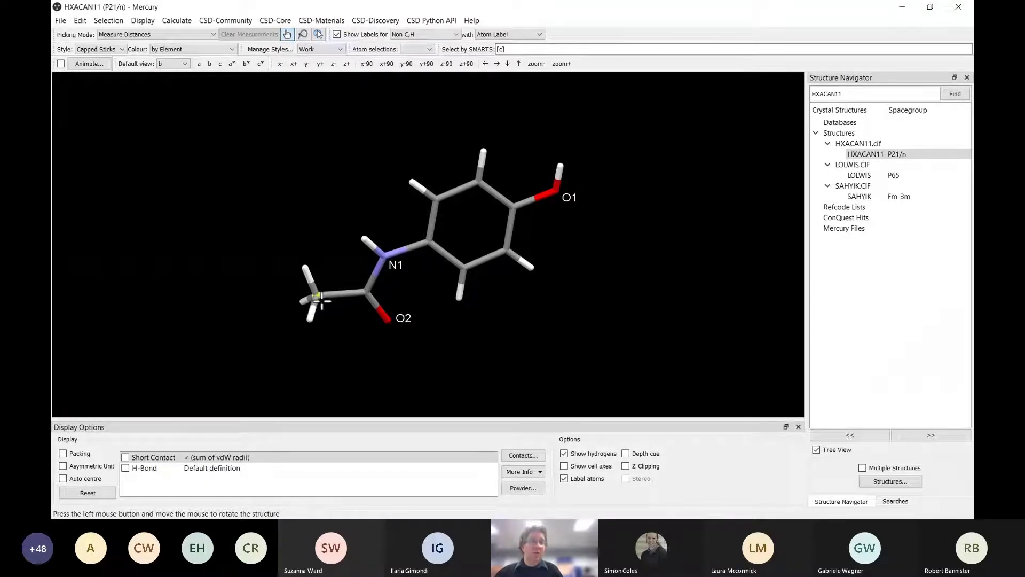
pyautogui.click(135, 35)
pyautogui.click(116, 45)
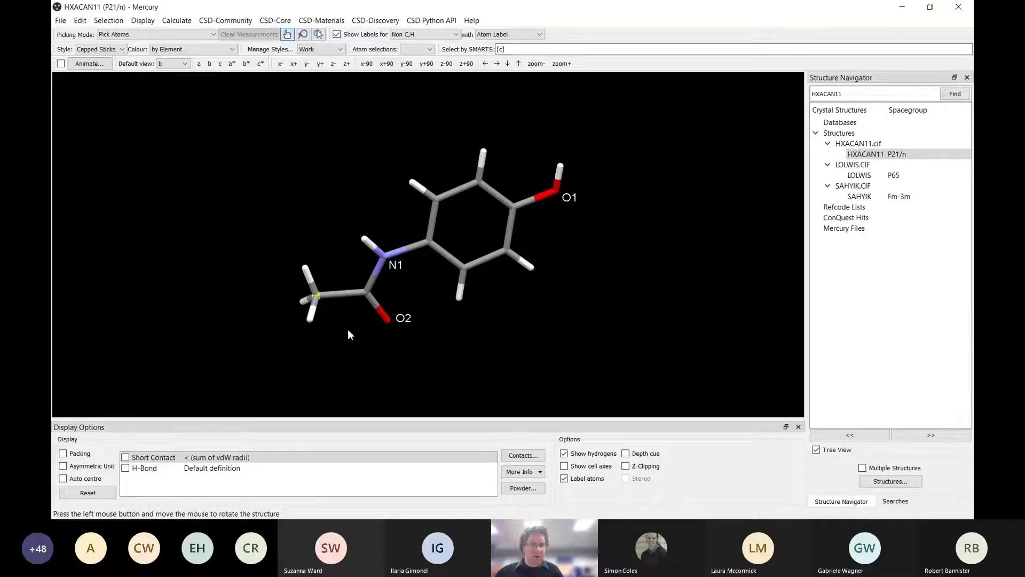
pyautogui.click(453, 383)
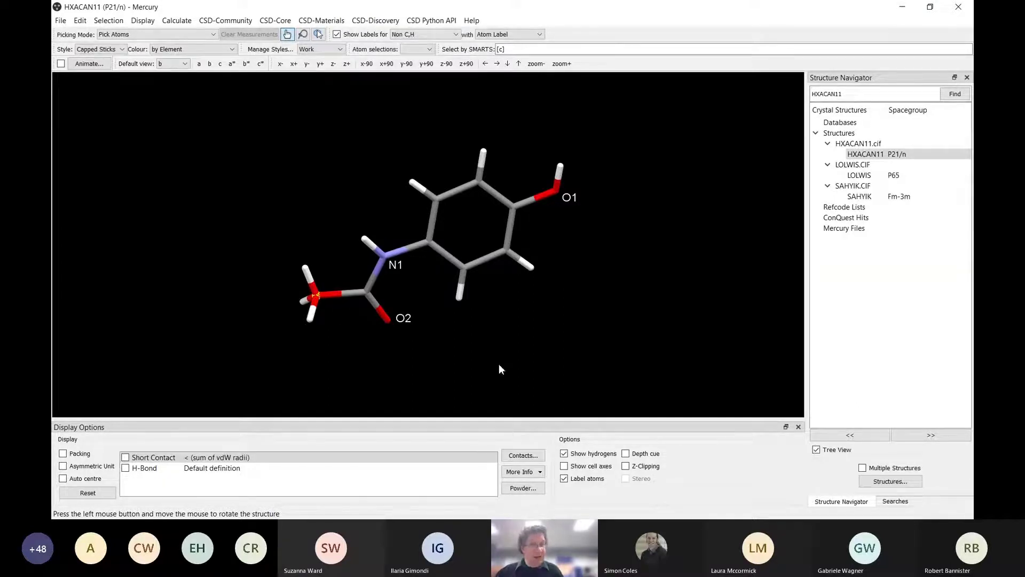
pyautogui.click(462, 476)
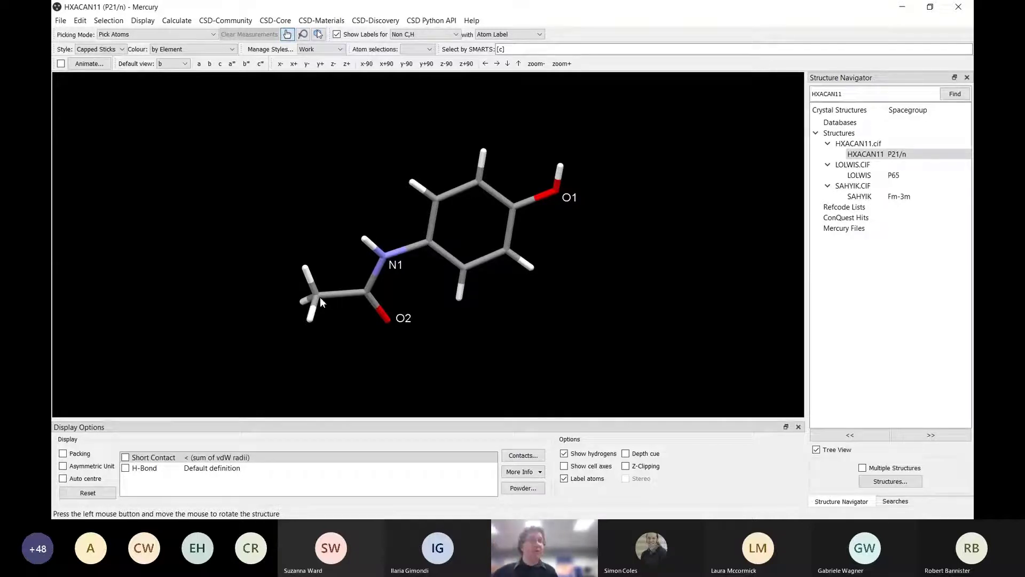
# Step: Change the single-colour background of the structure display to white and close the display options
pyautogui.moveTo(239, 234); pyautogui.dragTo(254, 249)
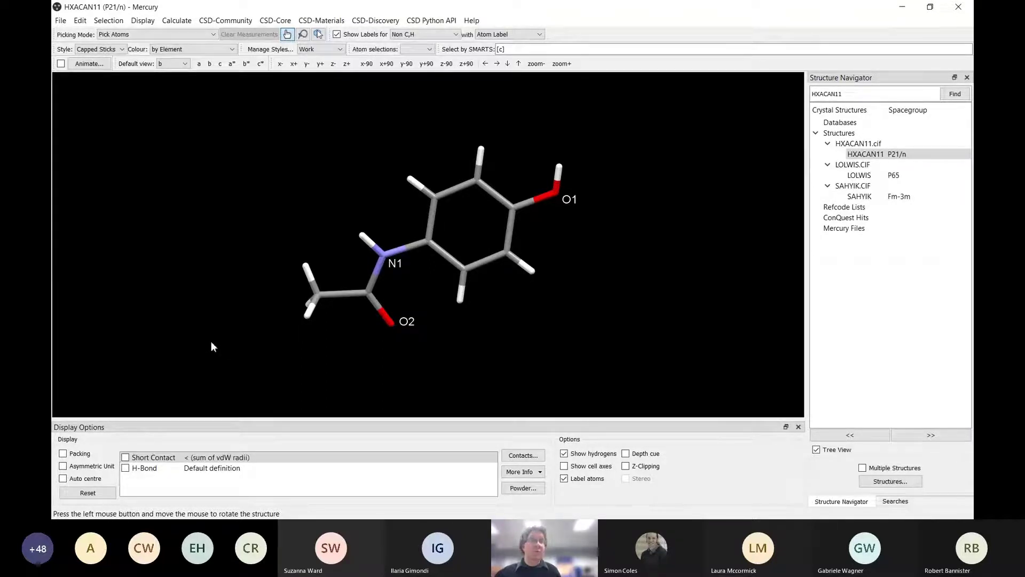
pyautogui.click(143, 22)
pyautogui.click(147, 127)
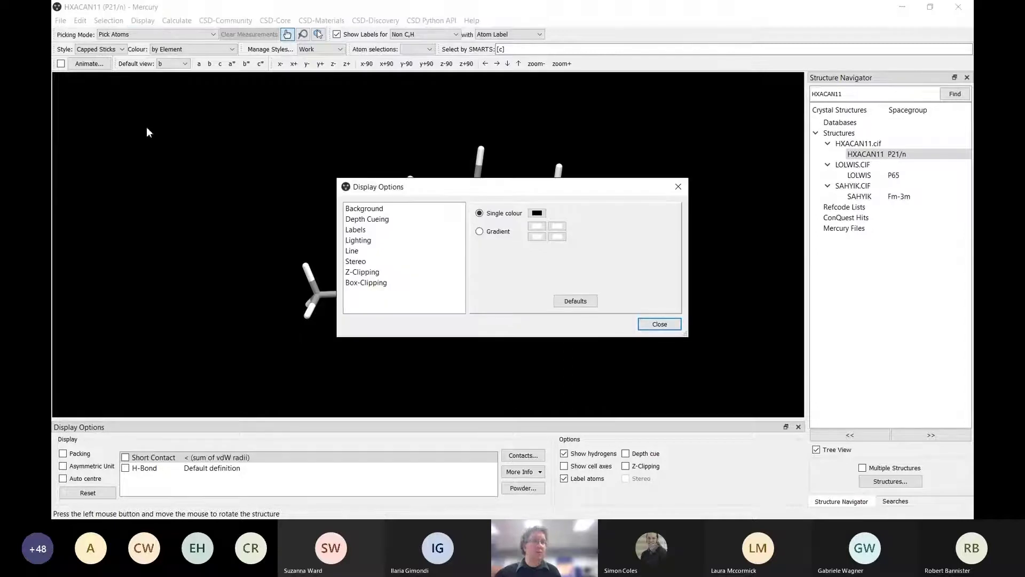
pyautogui.click(387, 211)
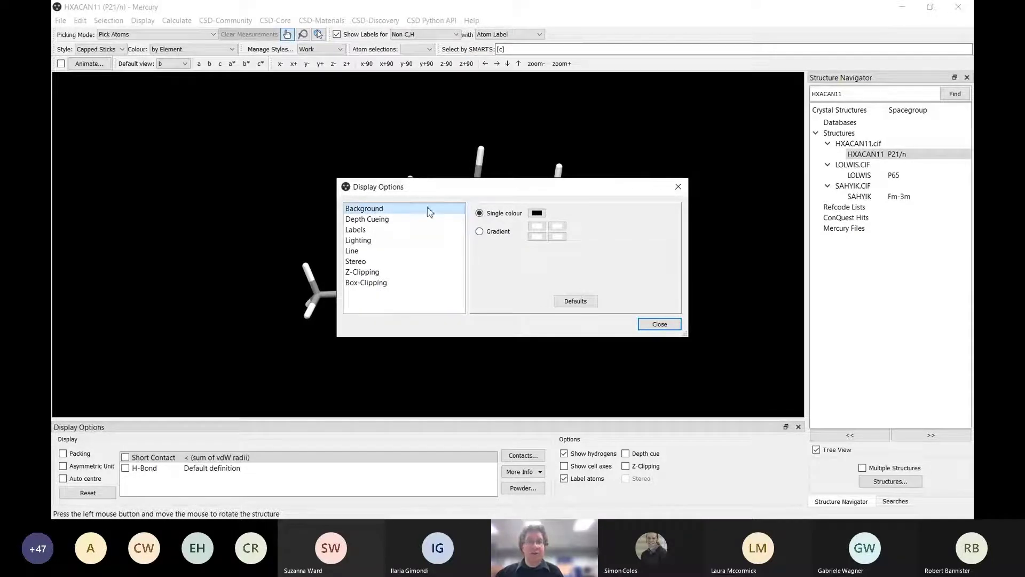
pyautogui.click(538, 213)
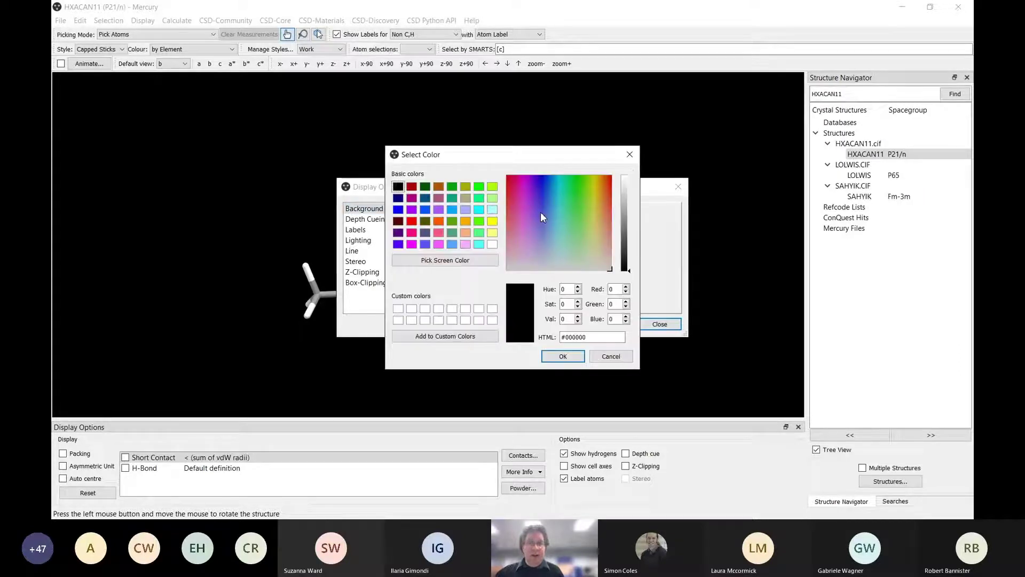
pyautogui.click(492, 244)
pyautogui.click(563, 356)
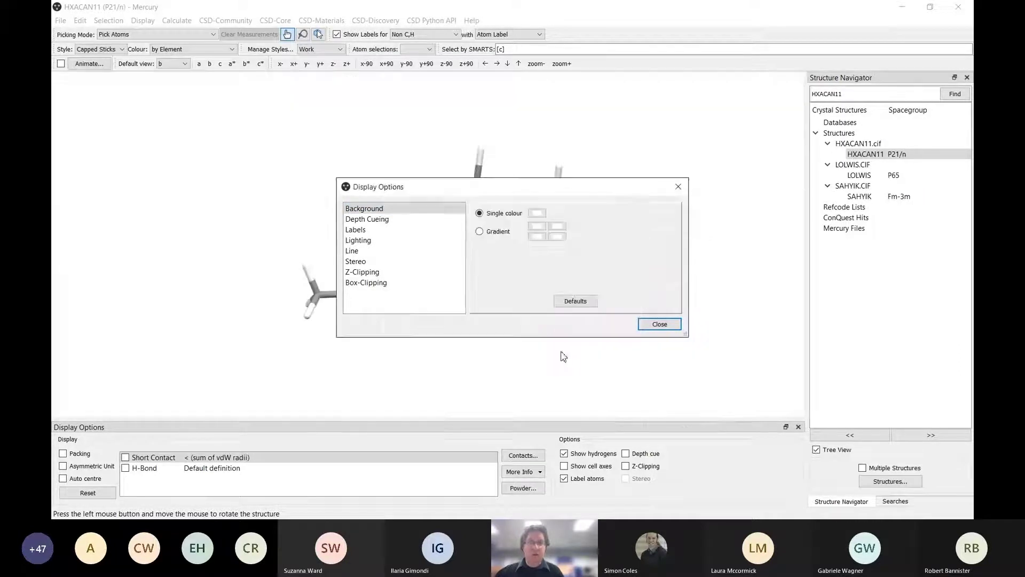
pyautogui.click(660, 323)
pyautogui.moveTo(249, 271); pyautogui.dragTo(211, 155)
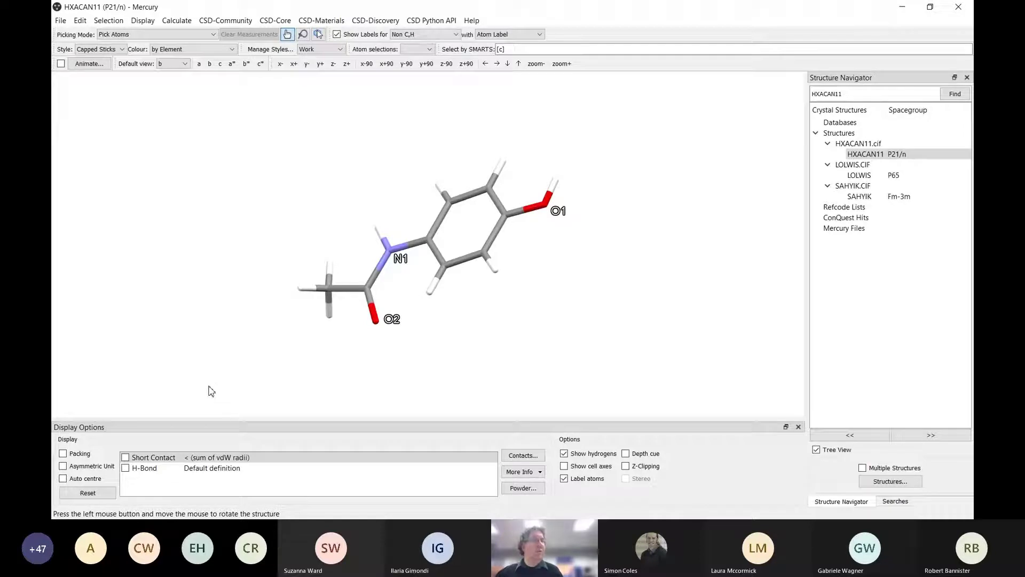
# Step: Toggle the background to black and back to white
pyautogui.hotkey('ctrl', 'b')
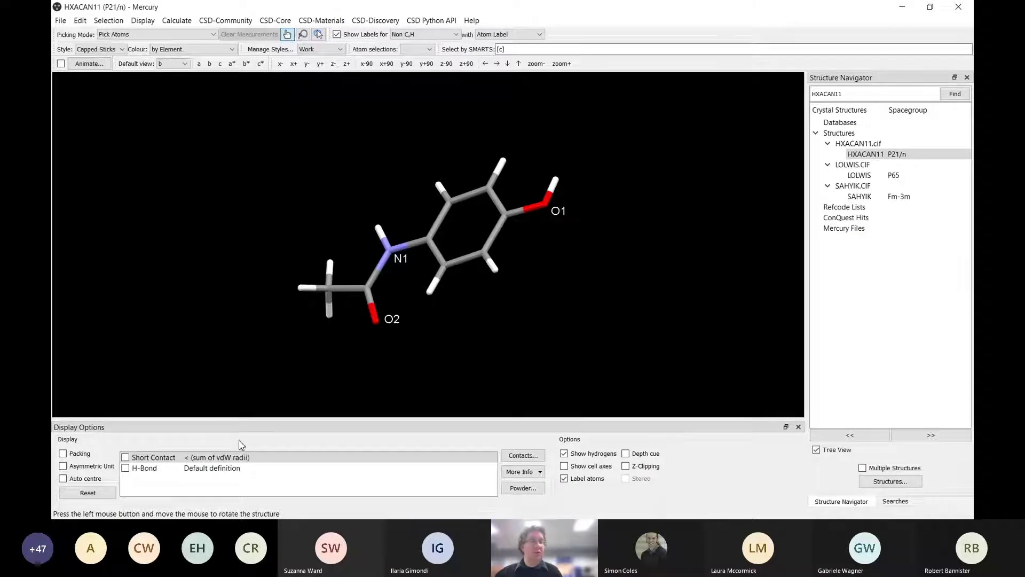
pyautogui.hotkey('ctrl', 'b')
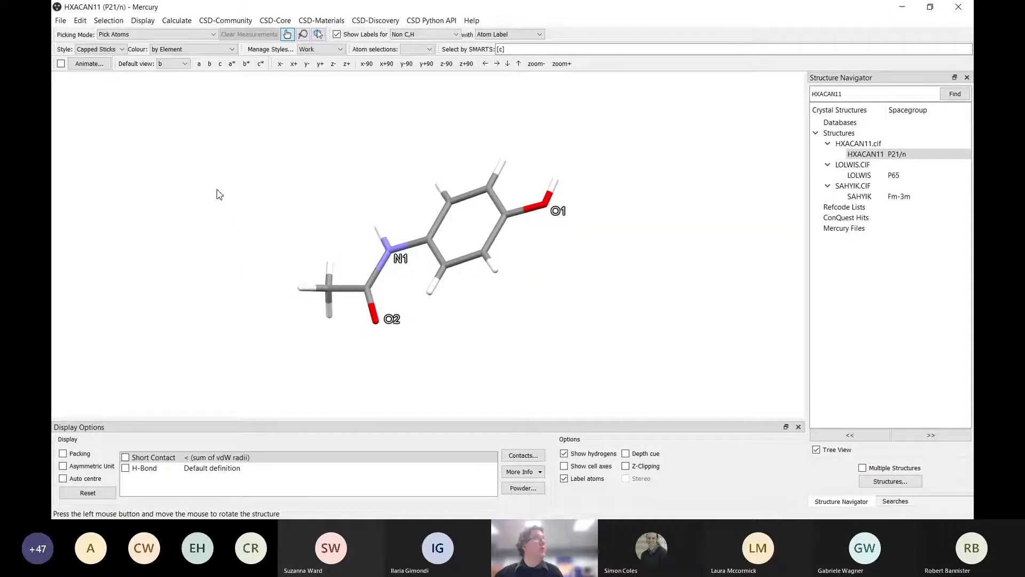
pyautogui.moveTo(217, 195); pyautogui.dragTo(308, 193)
pyautogui.moveTo(287, 240)
pyautogui.mouseDown()
pyautogui.moveTo(307, 231)
pyautogui.moveTo(298, 230)
pyautogui.mouseUp()
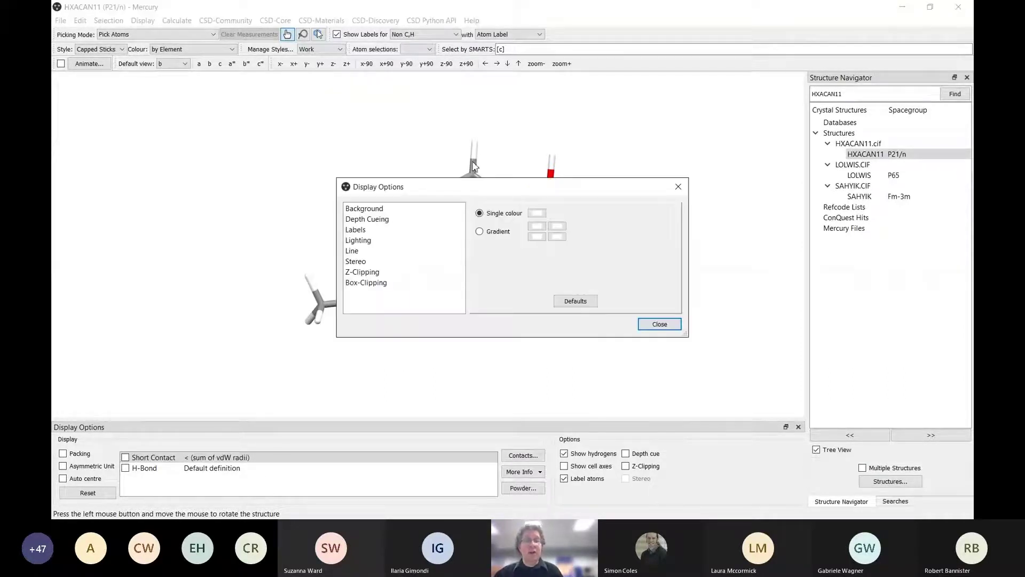
# Step: Switch the background to a gradient with the lower-left corner colour set to #5500ff and inspect the molecule against it
pyautogui.click(481, 232)
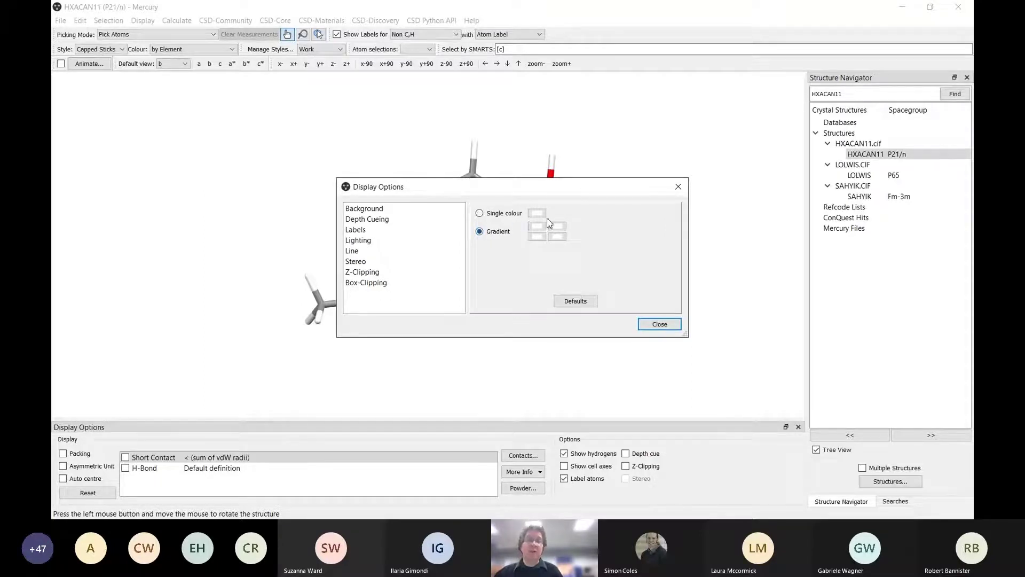
pyautogui.click(536, 236)
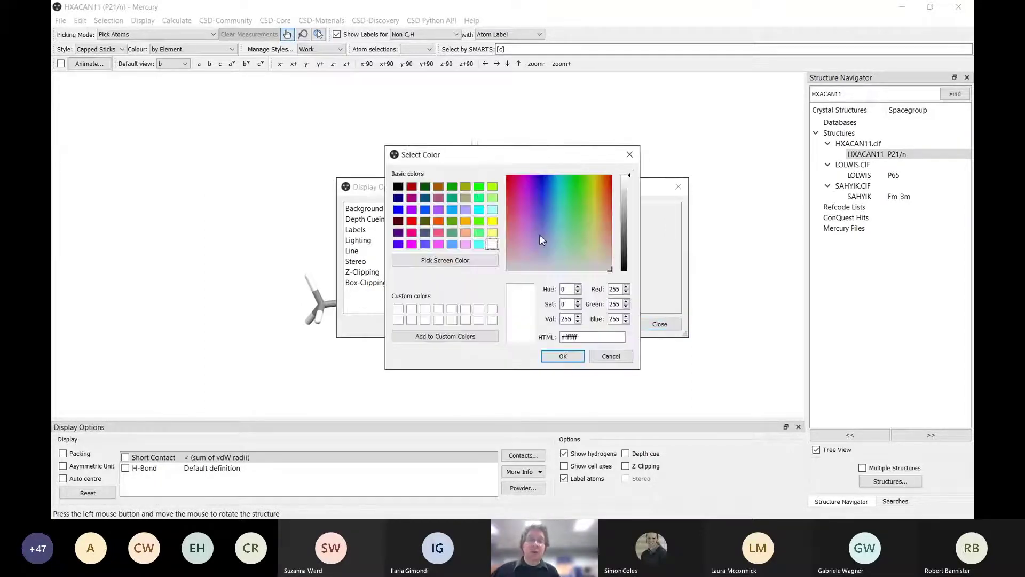
pyautogui.click(398, 244)
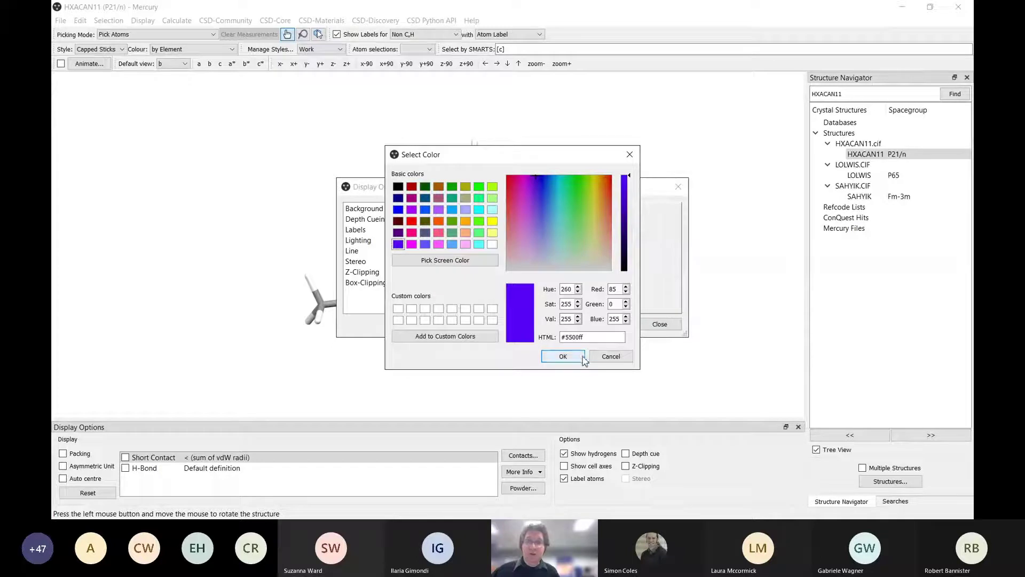
pyautogui.click(565, 357)
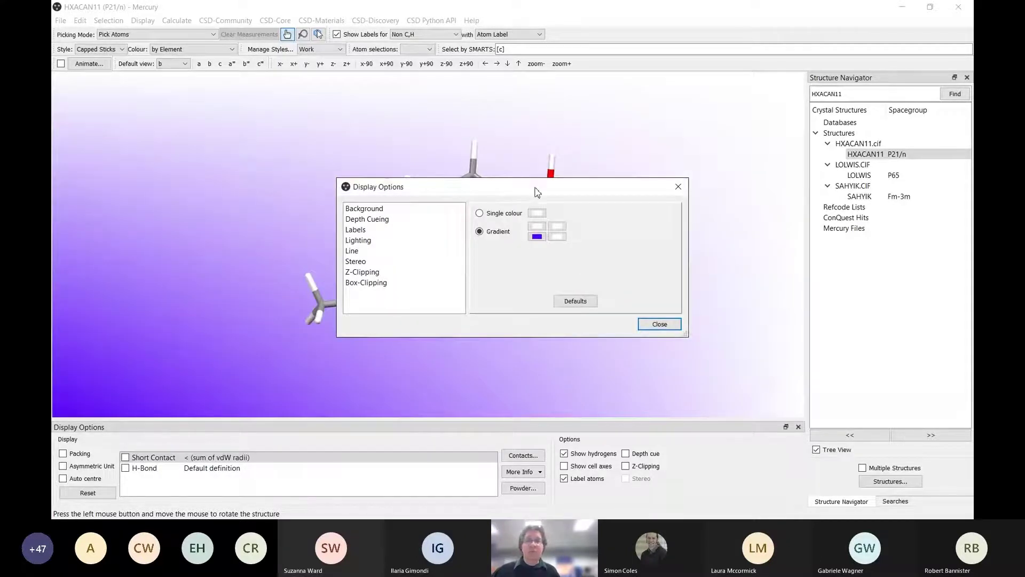
pyautogui.moveTo(537, 191); pyautogui.dragTo(858, 254)
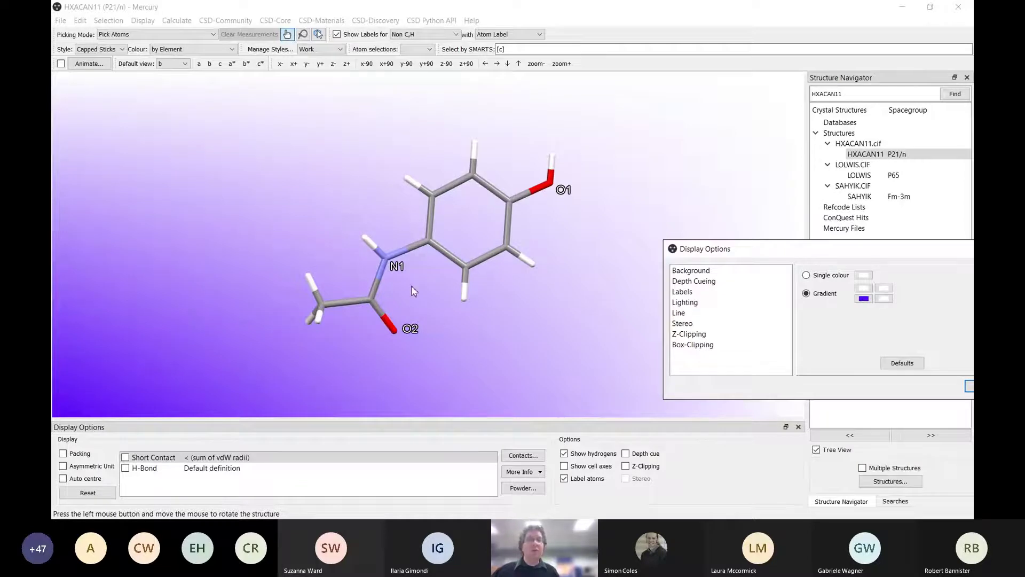
pyautogui.moveTo(412, 290); pyautogui.dragTo(414, 174)
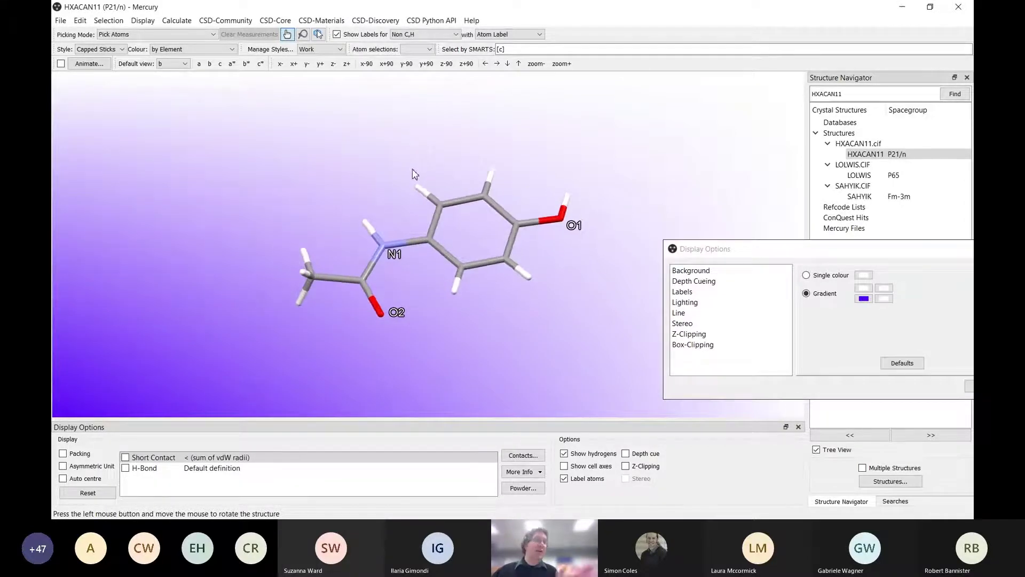
pyautogui.moveTo(452, 245); pyautogui.dragTo(458, 279)
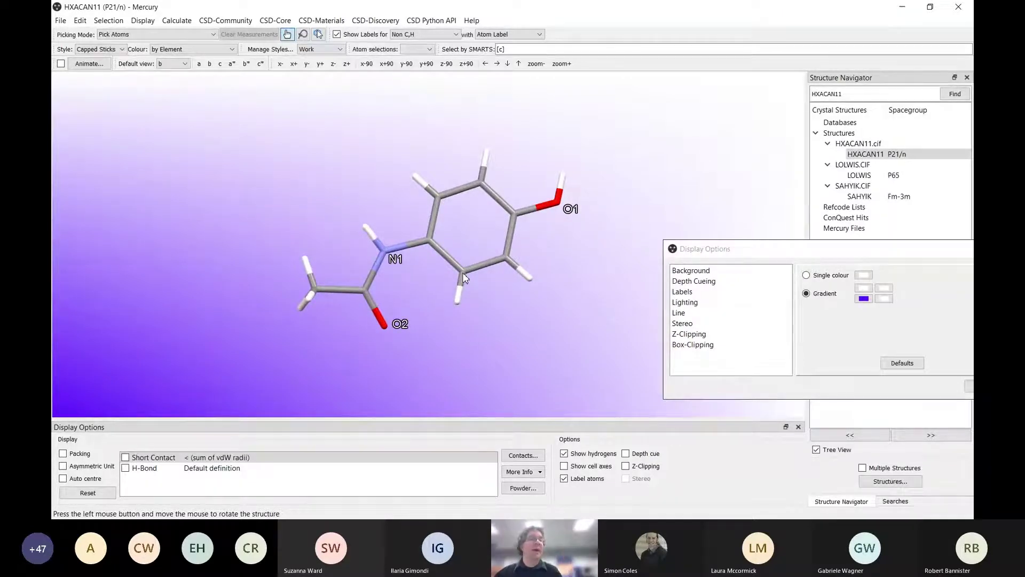
pyautogui.moveTo(430, 252)
pyautogui.mouseDown()
pyautogui.moveTo(481, 224)
pyautogui.moveTo(473, 243)
pyautogui.moveTo(422, 252)
pyautogui.mouseUp()
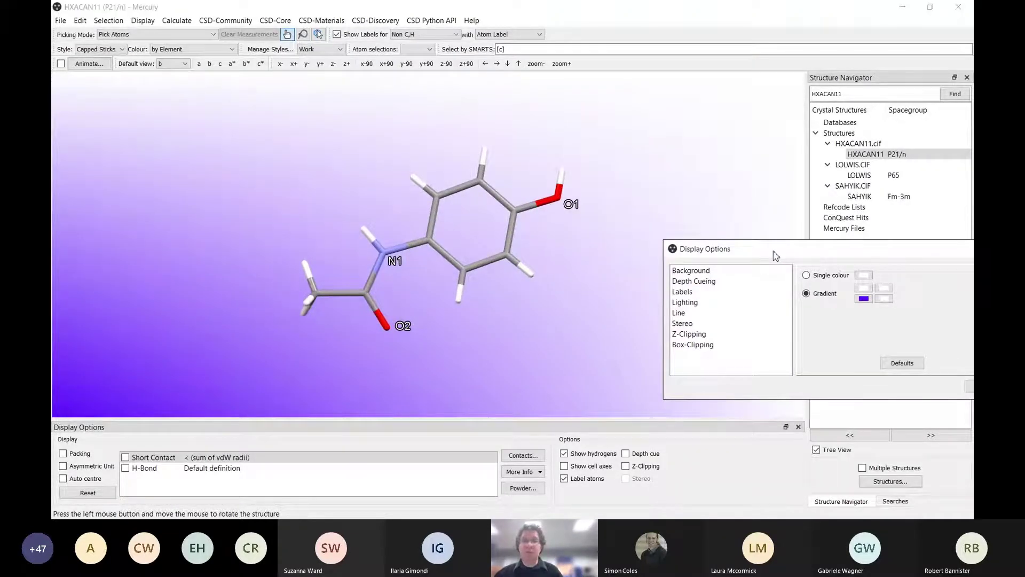
# Step: Return the background to the single white colour, close the display options, and toggle the background to black
pyautogui.moveTo(777, 255); pyautogui.dragTo(728, 221)
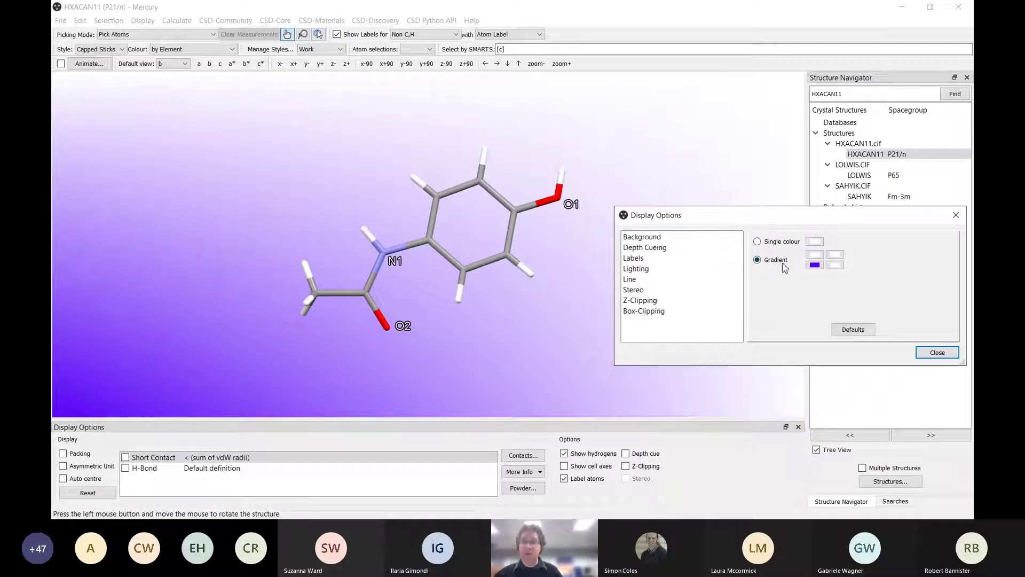
pyautogui.click(758, 241)
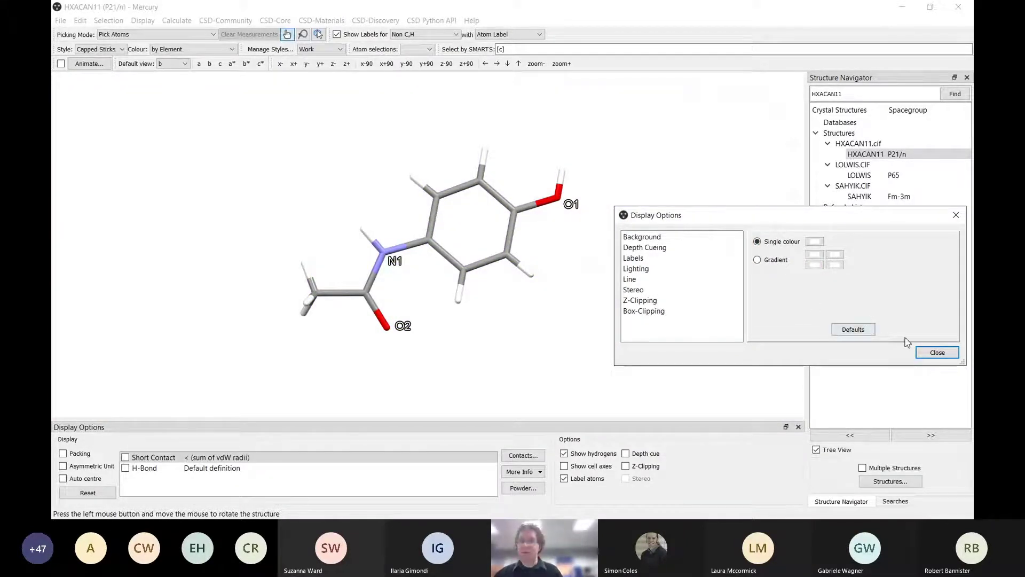
pyautogui.click(936, 354)
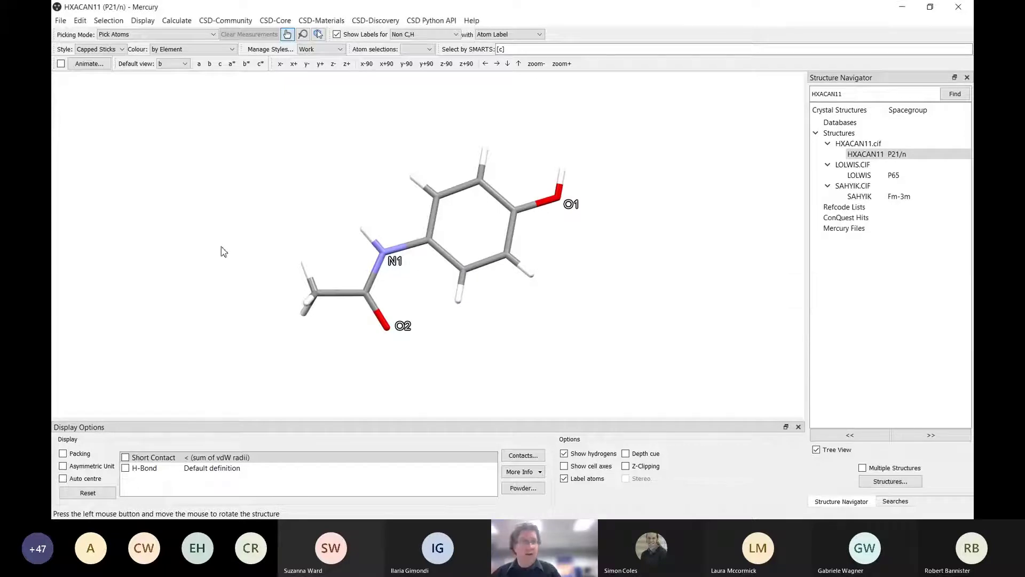
pyautogui.moveTo(212, 232)
pyautogui.mouseDown()
pyautogui.moveTo(252, 275)
pyautogui.moveTo(220, 252)
pyautogui.moveTo(222, 224)
pyautogui.moveTo(214, 225)
pyautogui.mouseUp()
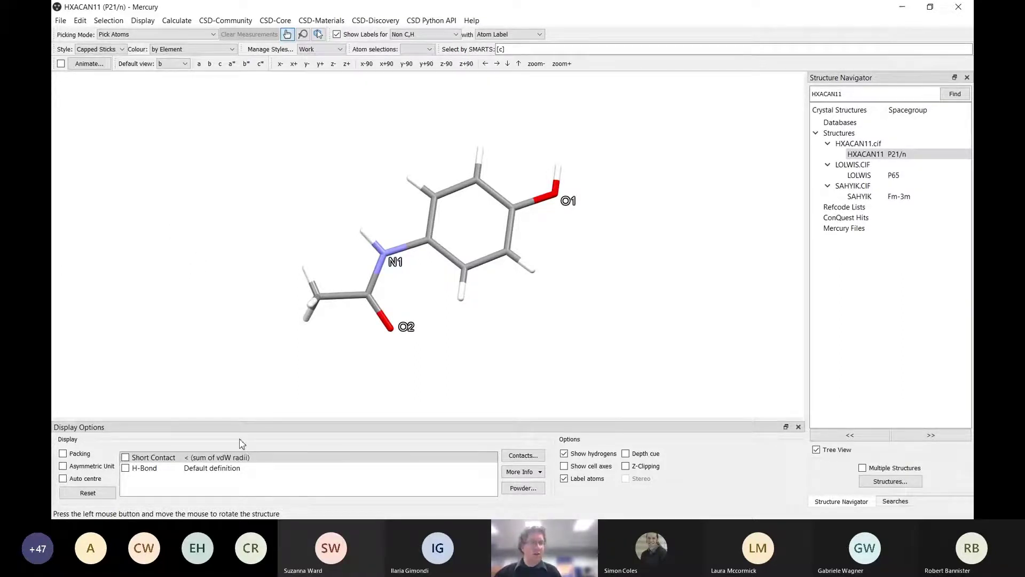
pyautogui.press('b')
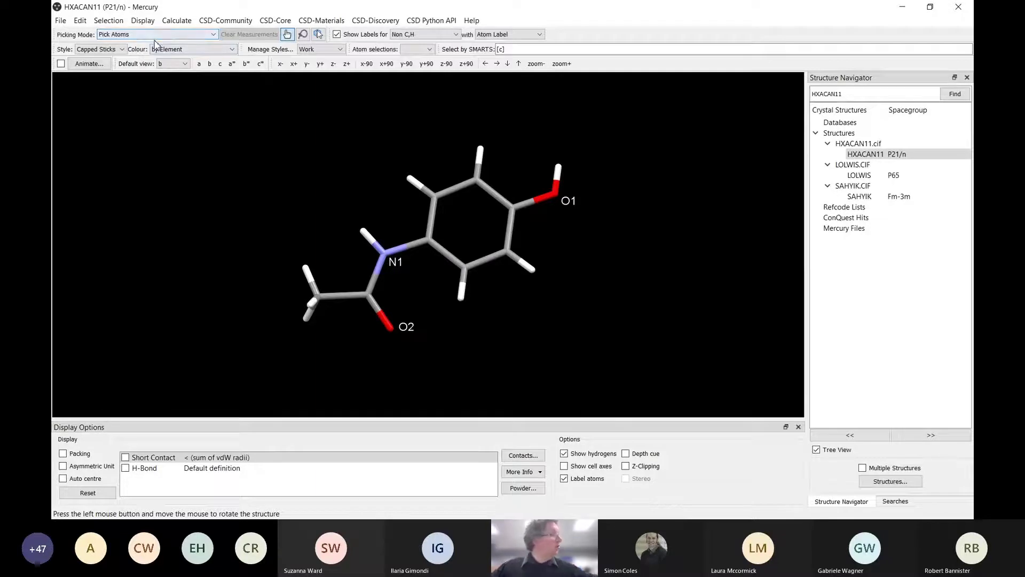
# Step: Turn on packing for HXACAN11 and fit the whole unit cell in view
pyautogui.click(63, 455)
pyautogui.moveTo(293, 210); pyautogui.dragTo(450, 300)
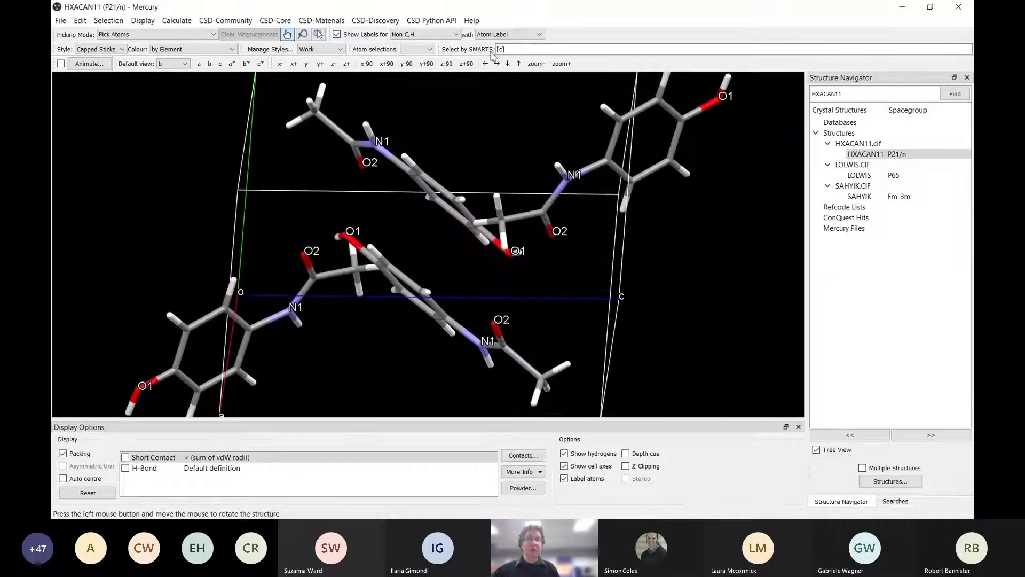
pyautogui.click(536, 64)
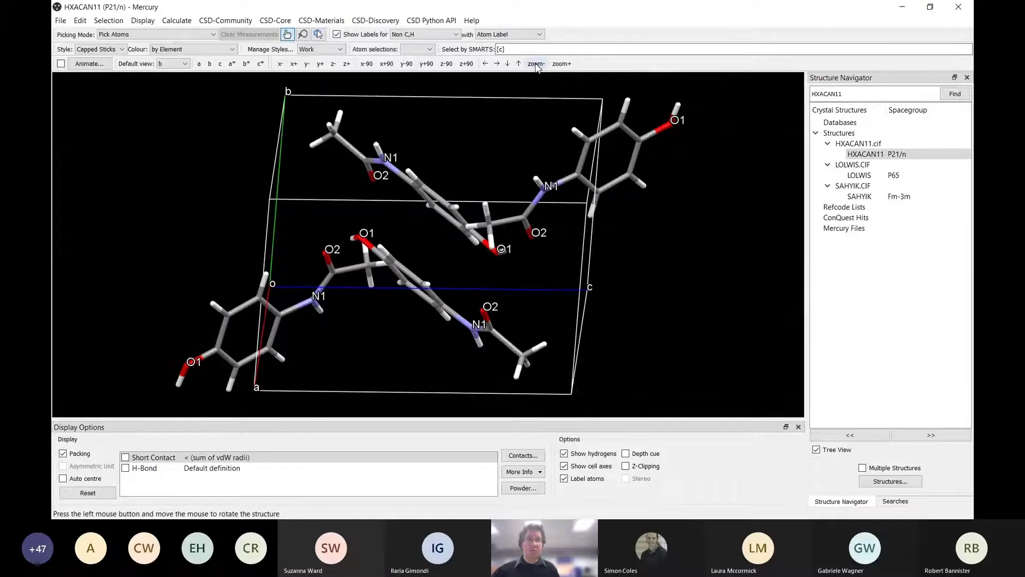
pyautogui.click(537, 63)
pyautogui.moveTo(405, 278)
pyautogui.mouseDown()
pyautogui.moveTo(435, 190)
pyautogui.moveTo(408, 239)
pyautogui.moveTo(453, 273)
pyautogui.moveTo(422, 321)
pyautogui.moveTo(428, 341)
pyautogui.moveTo(452, 247)
pyautogui.moveTo(427, 312)
pyautogui.moveTo(401, 241)
pyautogui.moveTo(426, 261)
pyautogui.moveTo(411, 284)
pyautogui.mouseUp()
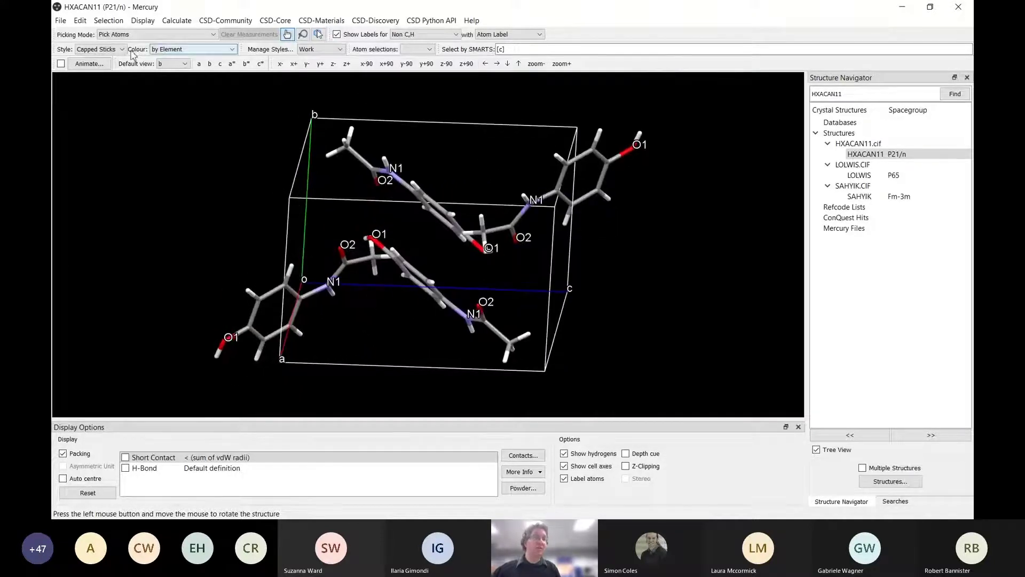
# Step: Set the display style to Spacefill and inspect the packed molecules from several directions
pyautogui.click(102, 88)
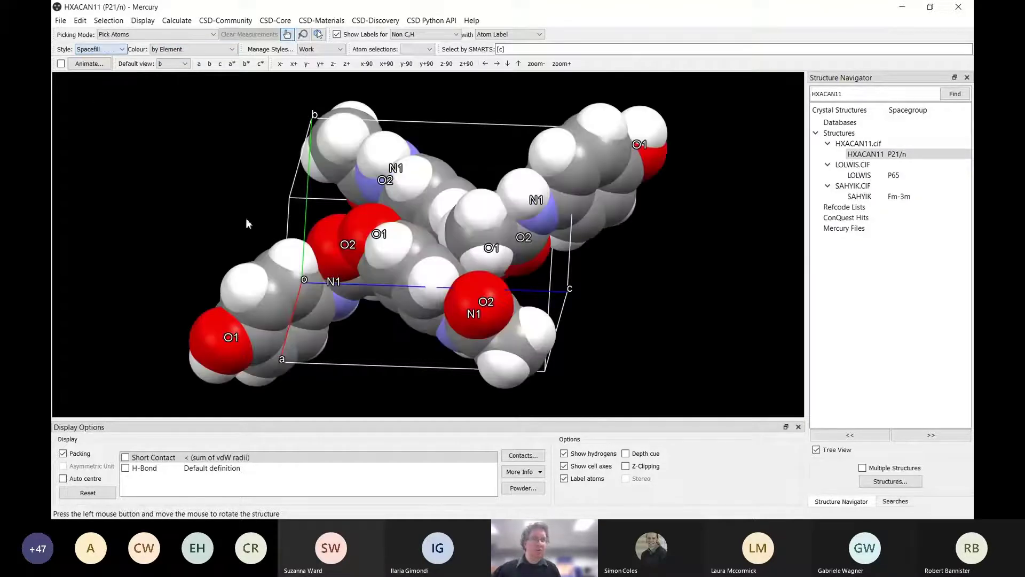
pyautogui.moveTo(472, 331)
pyautogui.mouseDown()
pyautogui.moveTo(486, 371)
pyautogui.moveTo(510, 351)
pyautogui.moveTo(289, 145)
pyautogui.mouseUp()
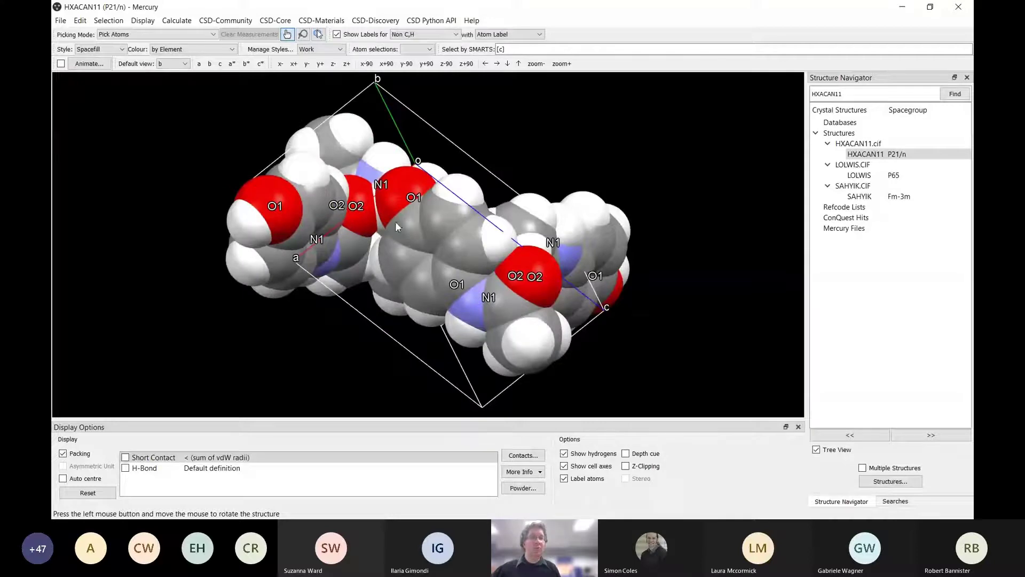
pyautogui.moveTo(395, 221); pyautogui.dragTo(352, 215)
pyautogui.moveTo(430, 248)
pyautogui.mouseDown()
pyautogui.moveTo(485, 121)
pyautogui.moveTo(442, 250)
pyautogui.mouseUp()
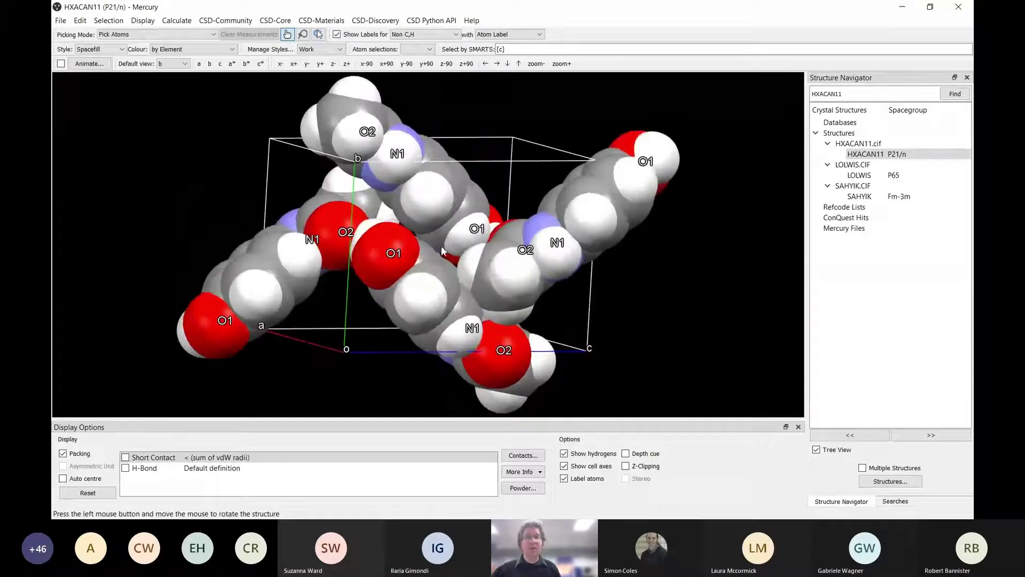
# Step: Set the display style of the packed structure back to Capped Sticks
pyautogui.click(111, 49)
pyautogui.click(95, 71)
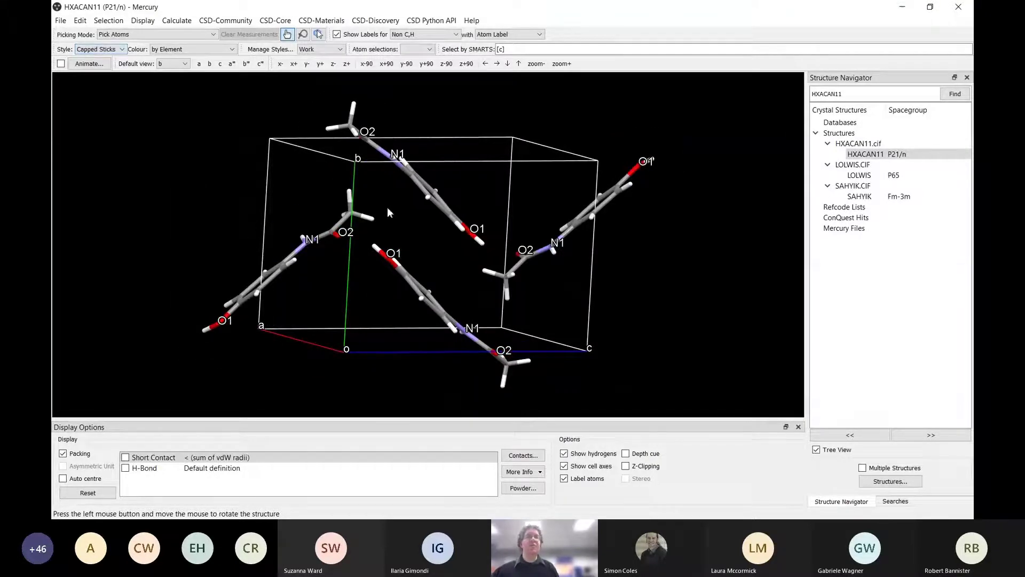
pyautogui.moveTo(388, 212); pyautogui.dragTo(399, 180)
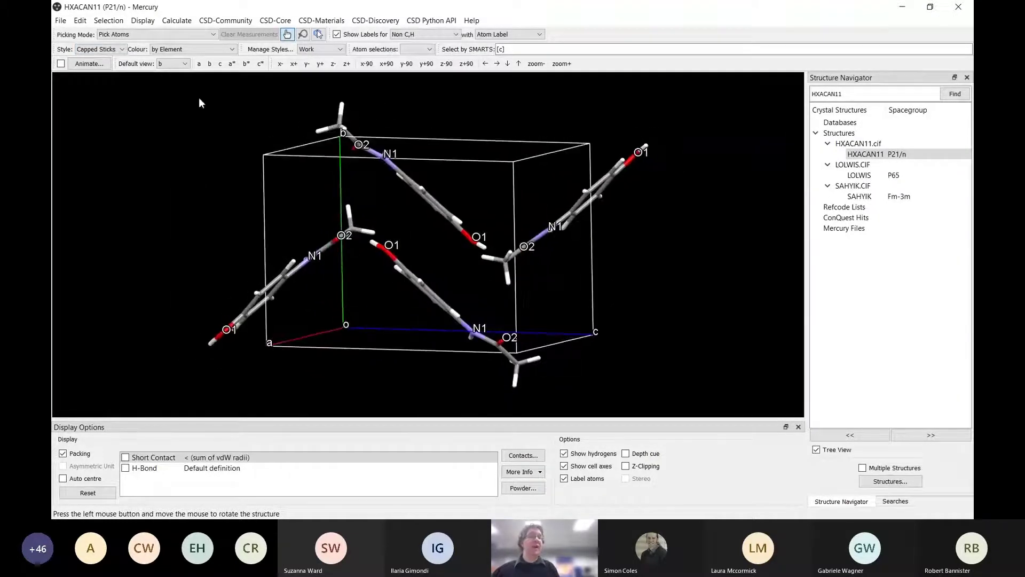
# Step: Show the packed structure in Spacefill style, rotate it slightly, and return it to Capped Sticks
pyautogui.click(95, 81)
pyautogui.moveTo(440, 219); pyautogui.dragTo(396, 229)
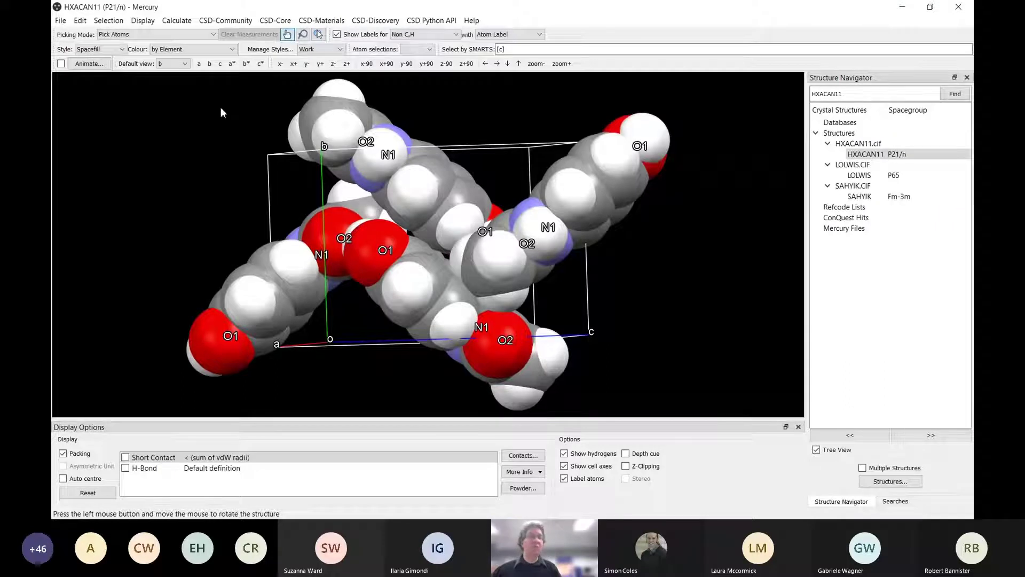
pyautogui.click(99, 52)
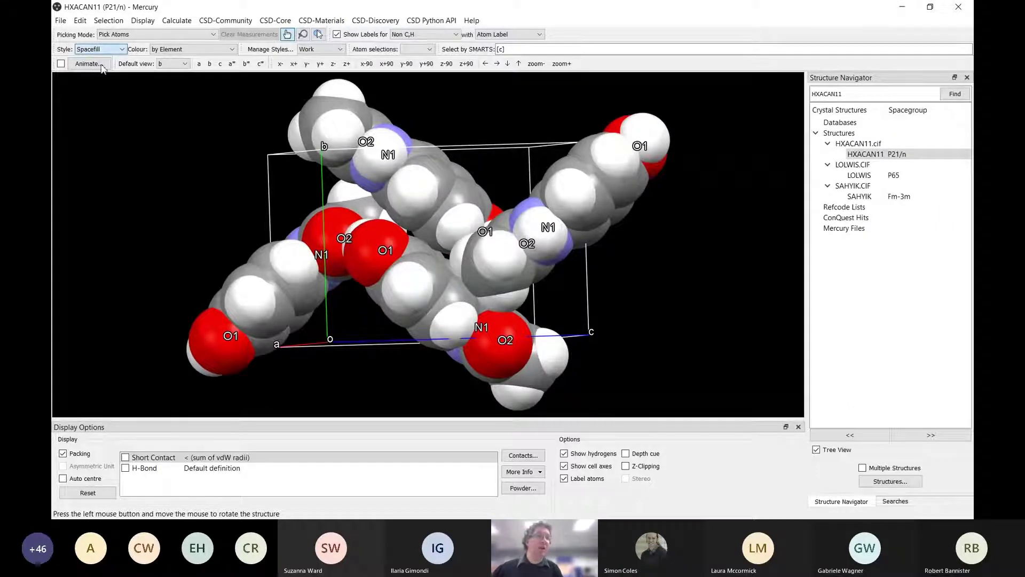
pyautogui.click(98, 67)
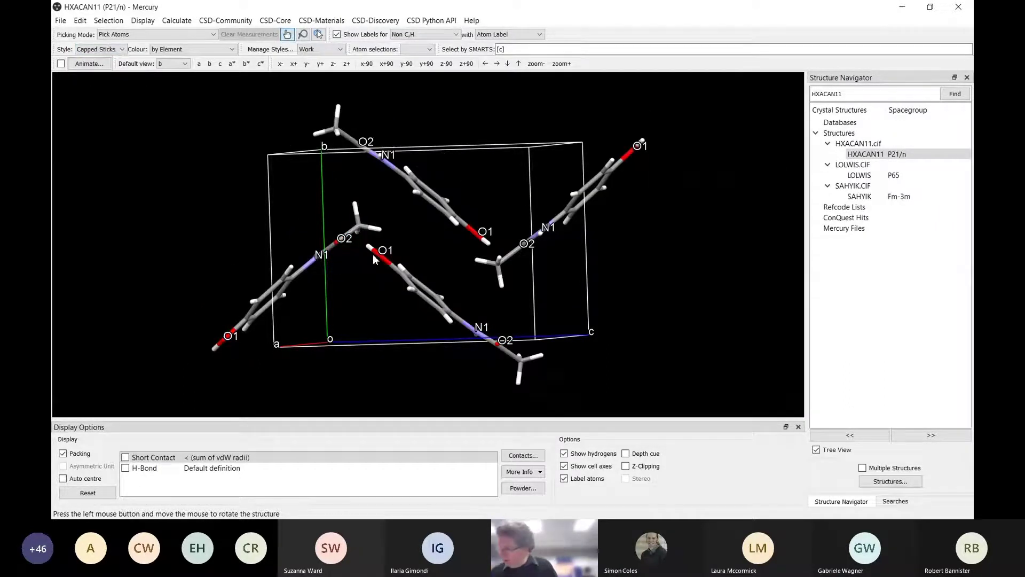
# Step: Turn off packing and rotate the remaining HXACAN11 molecule until its ring faces the viewer
pyautogui.moveTo(528, 305); pyautogui.dragTo(168, 401)
pyautogui.click(63, 453)
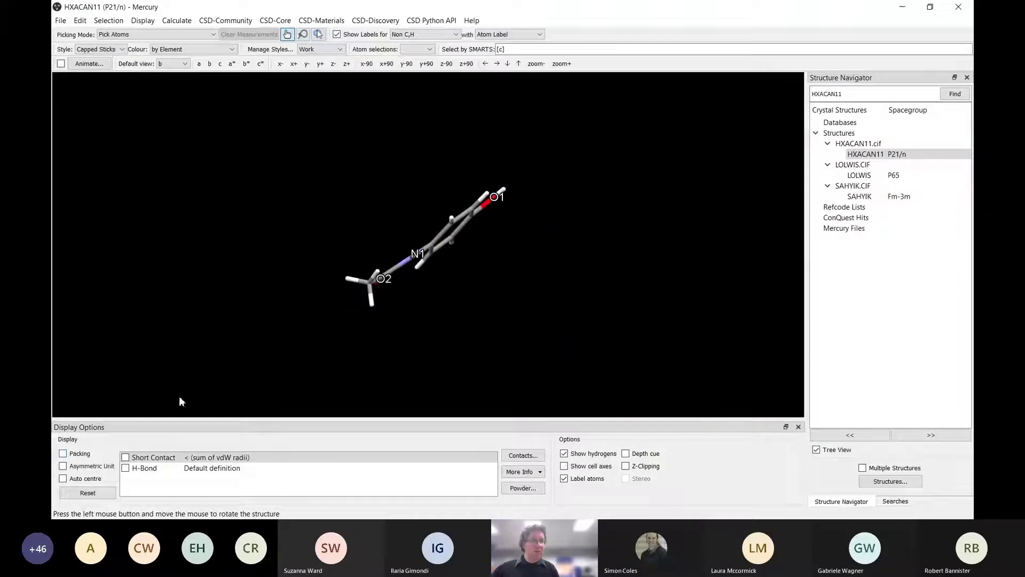
pyautogui.moveTo(432, 226); pyautogui.dragTo(151, 12)
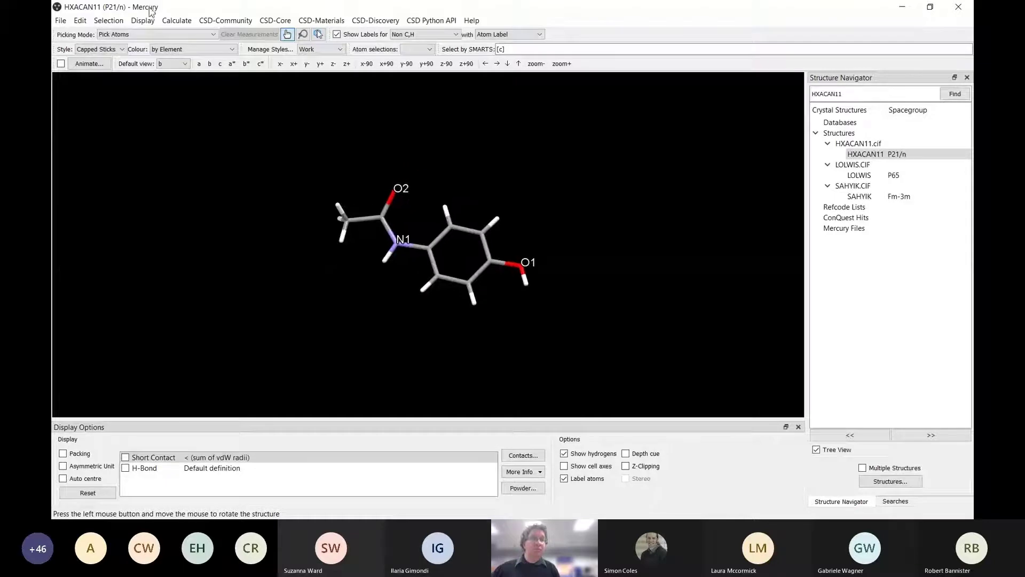
# Step: Open the Packing and Slicing settings beside the structure, enable packing, and expand it to 2x2x2 unit cells
pyautogui.click(183, 64)
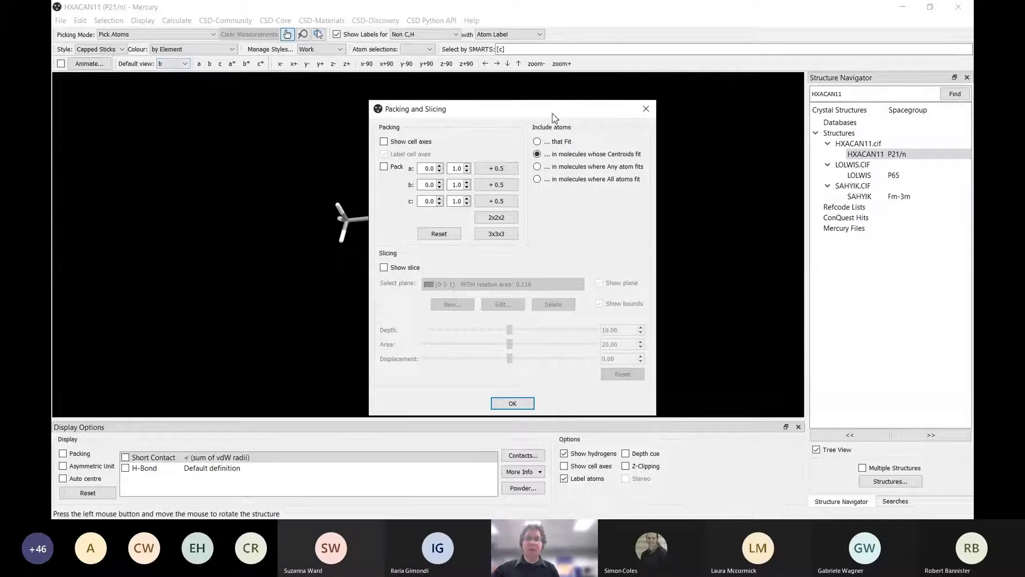
pyautogui.moveTo(552, 113); pyautogui.dragTo(870, 91)
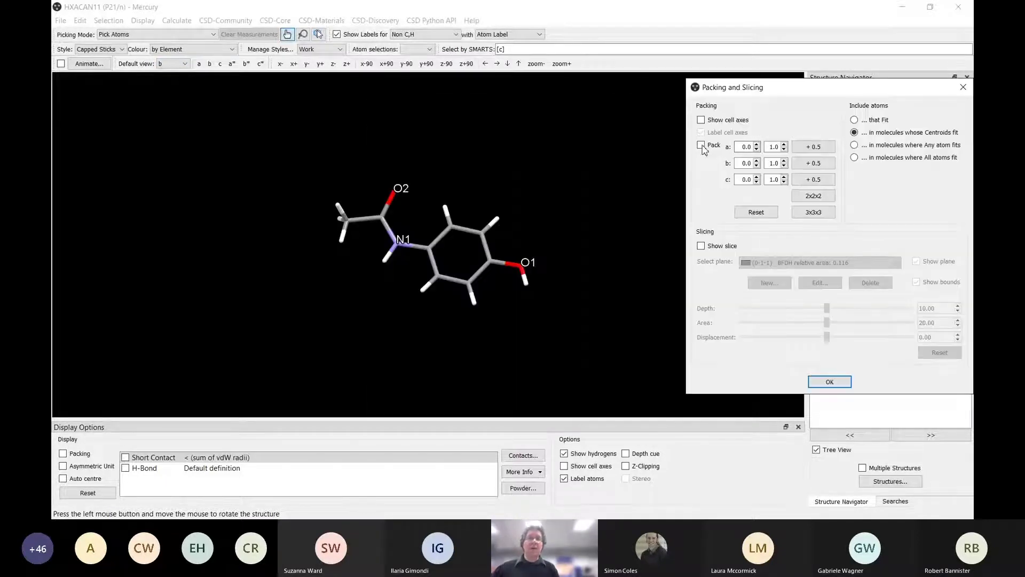
pyautogui.click(701, 146)
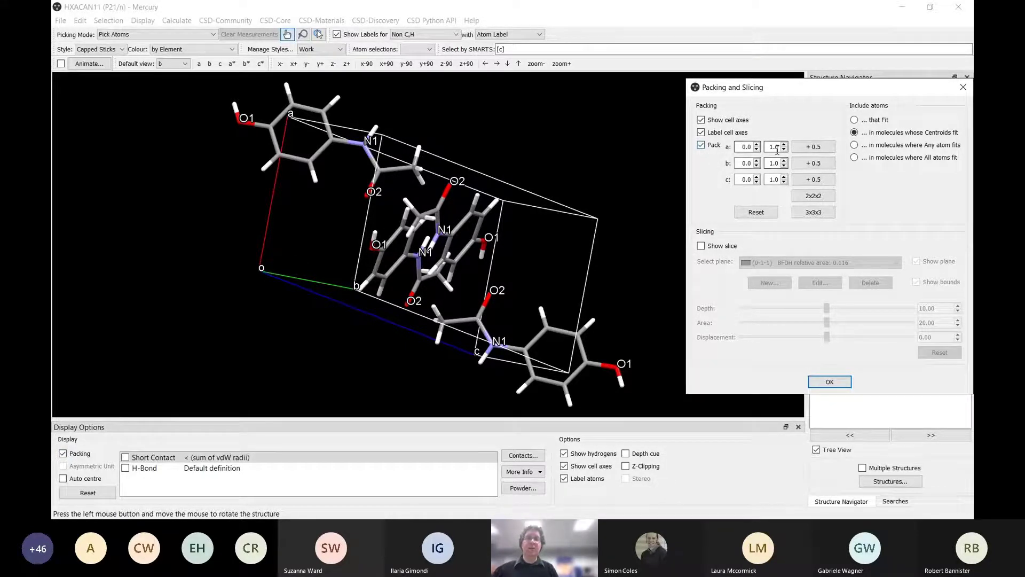
pyautogui.click(813, 196)
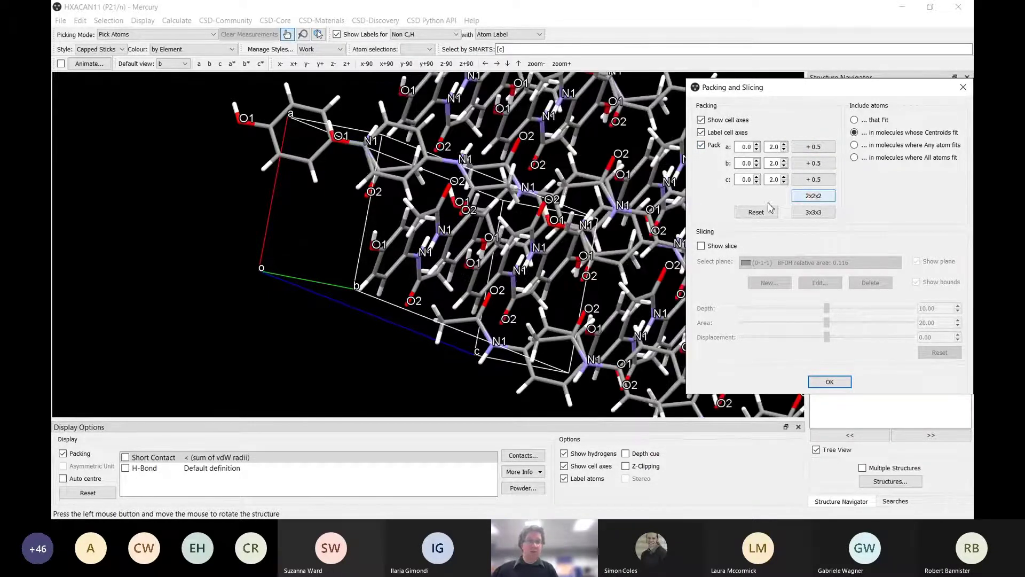
pyautogui.click(63, 453)
pyautogui.click(63, 453)
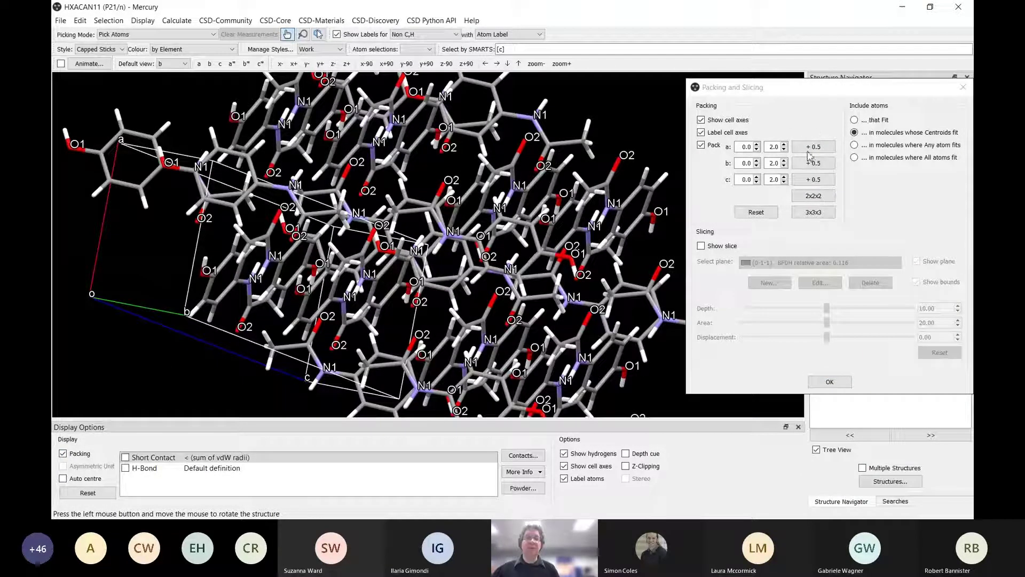
pyautogui.moveTo(400, 187); pyautogui.dragTo(281, 138)
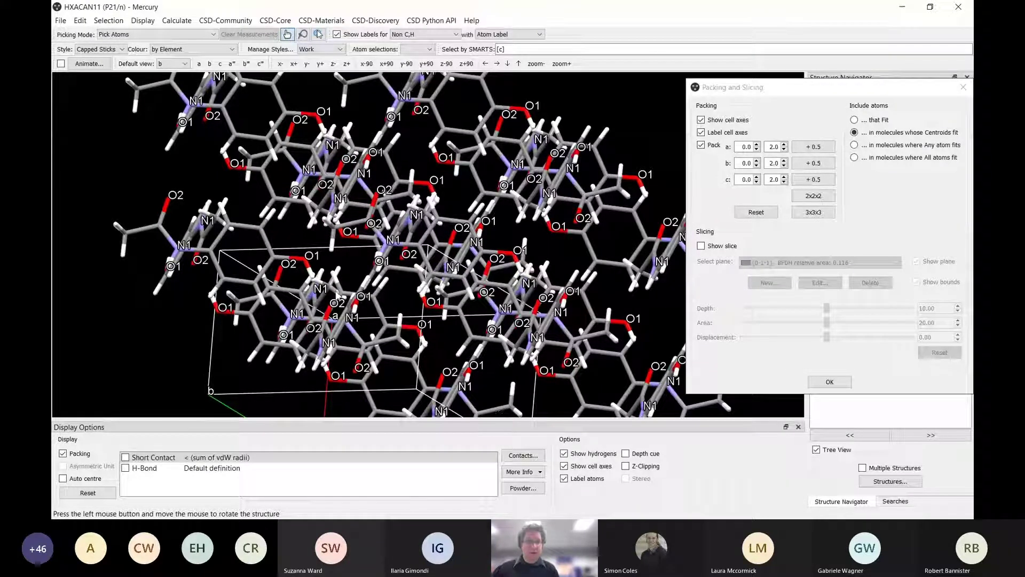
# Step: Reset the packing ranges and the display, and pack the structure again as a single unit cell
pyautogui.click(751, 213)
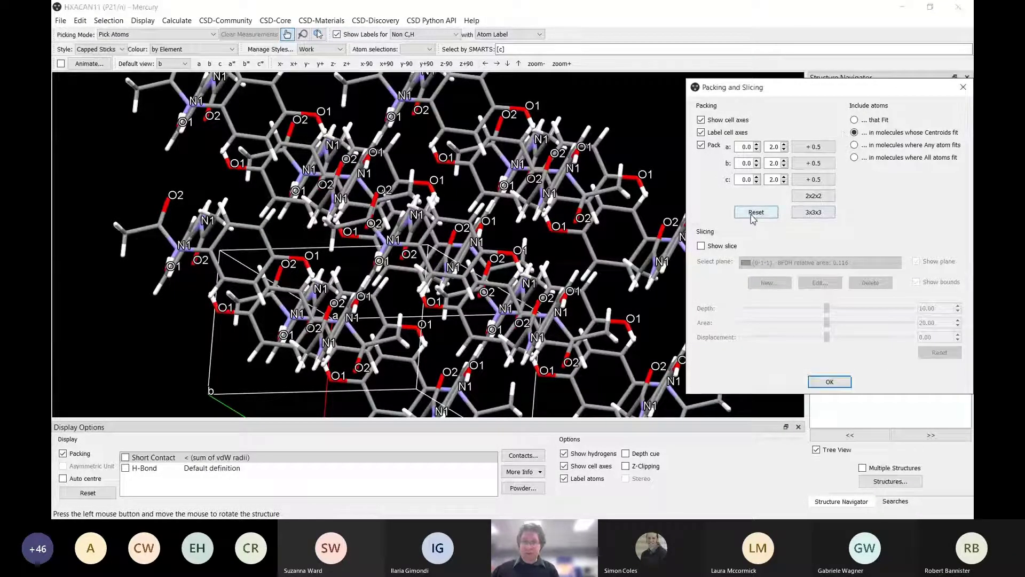
pyautogui.click(91, 493)
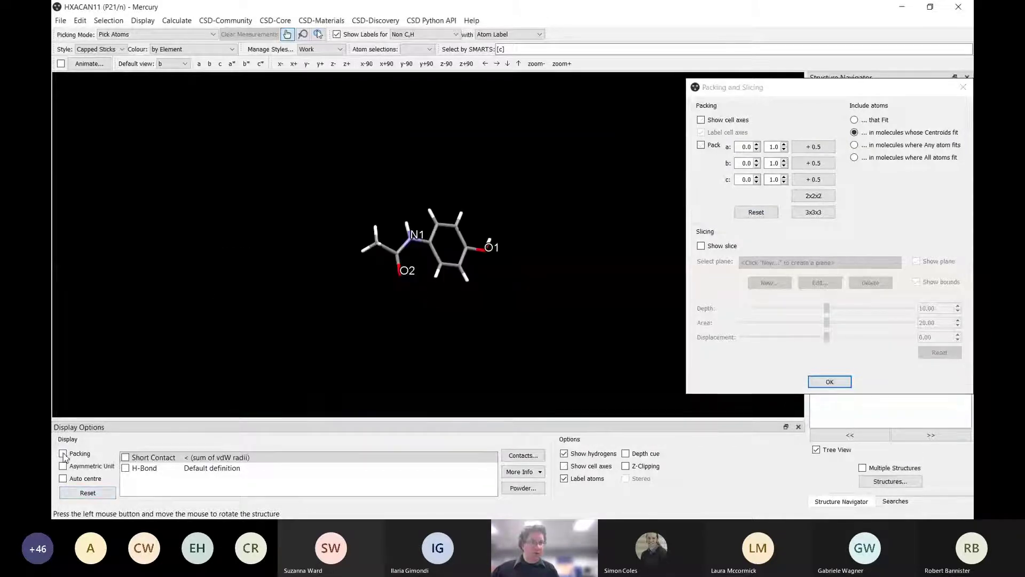
pyautogui.click(79, 454)
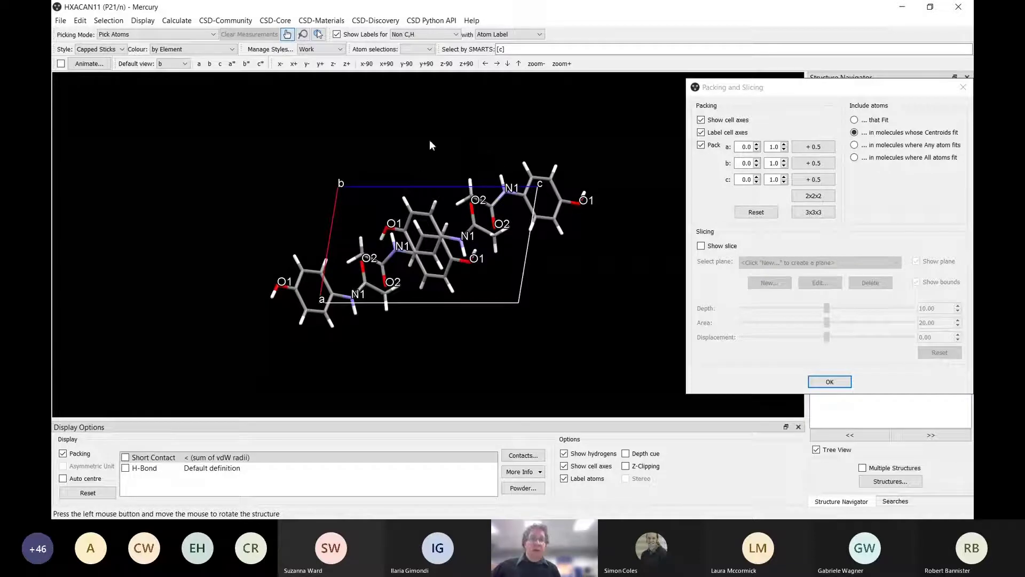
# Step: Examine how the molecules sit inside and across the packed unit cell by rotating it to a view along the a axis
pyautogui.moveTo(429, 139); pyautogui.dragTo(377, 196)
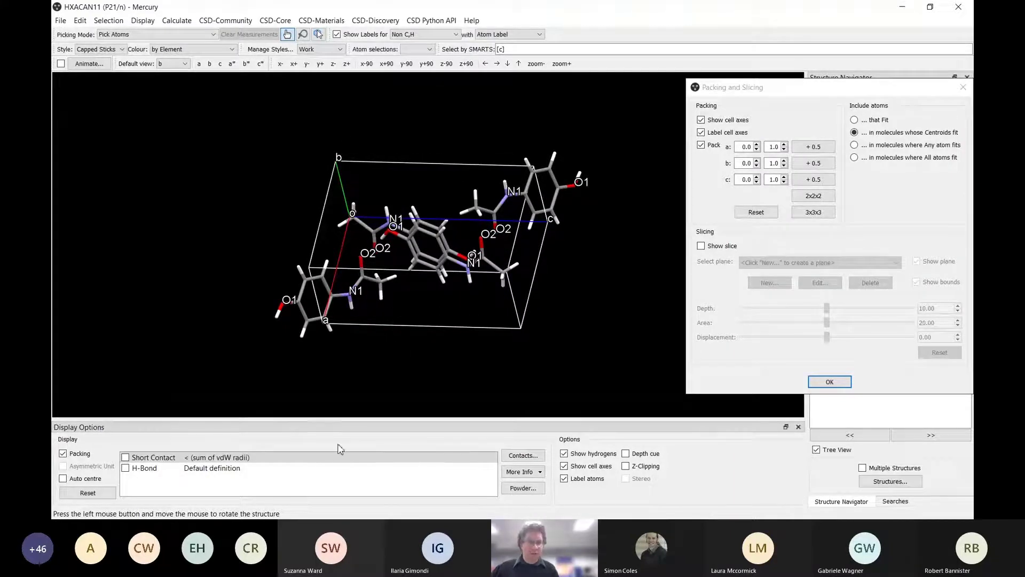
pyautogui.moveTo(524, 280); pyautogui.dragTo(484, 284)
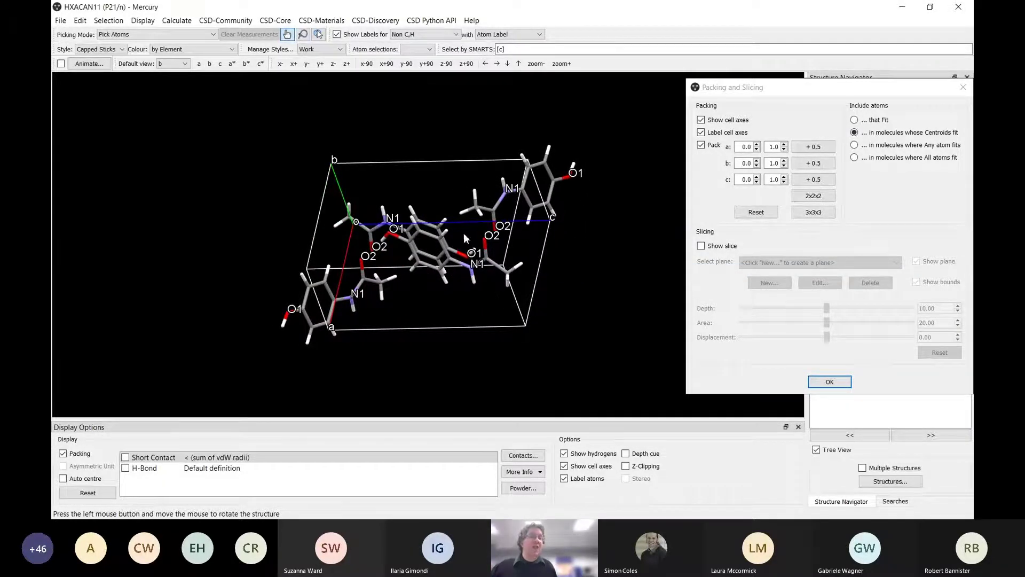
pyautogui.moveTo(464, 233); pyautogui.dragTo(477, 265)
pyautogui.moveTo(469, 265); pyautogui.dragTo(388, 200)
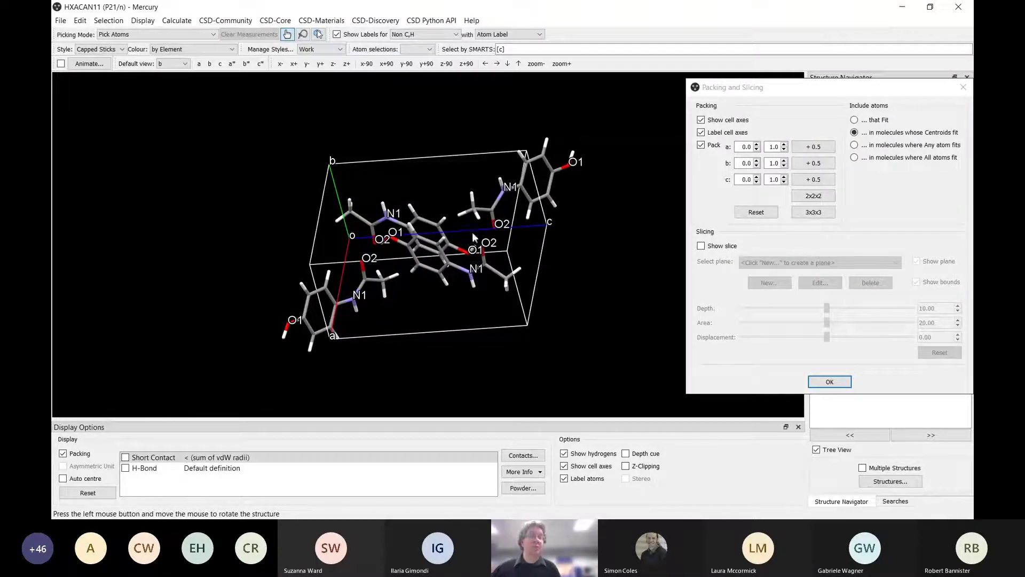
pyautogui.moveTo(479, 241); pyautogui.dragTo(328, 232)
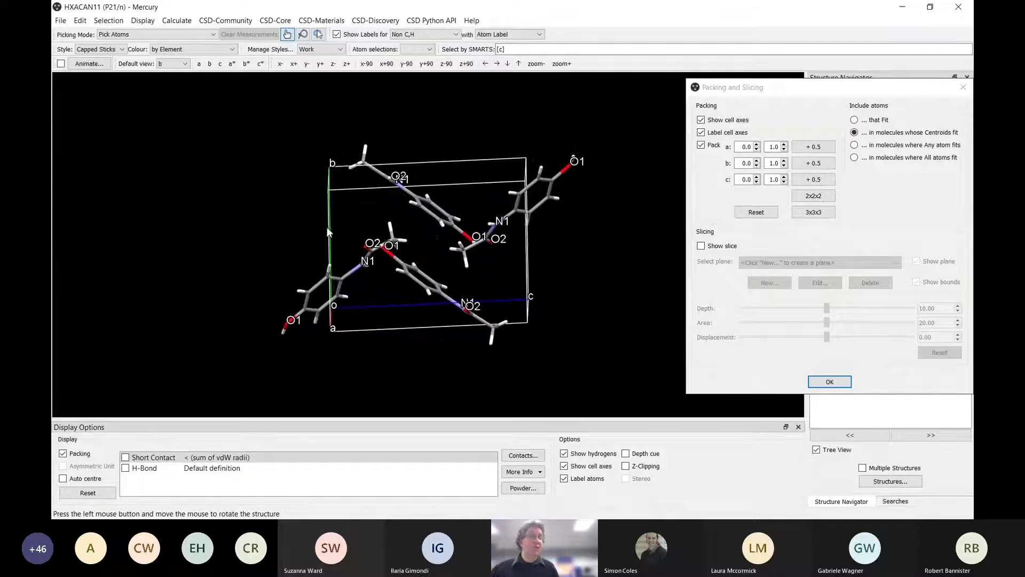
pyautogui.moveTo(433, 244); pyautogui.dragTo(361, 145)
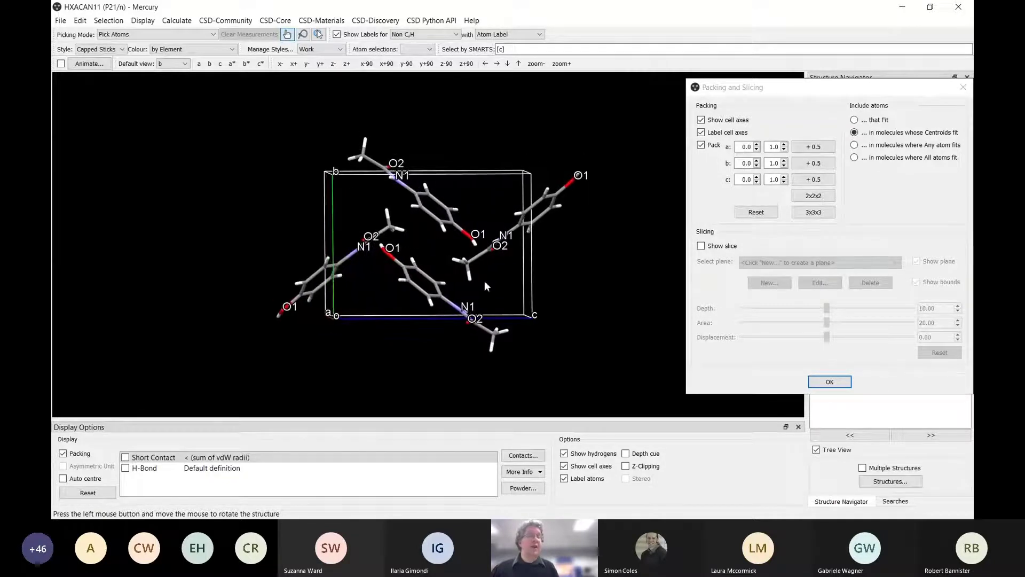
pyautogui.moveTo(485, 285); pyautogui.dragTo(393, 254)
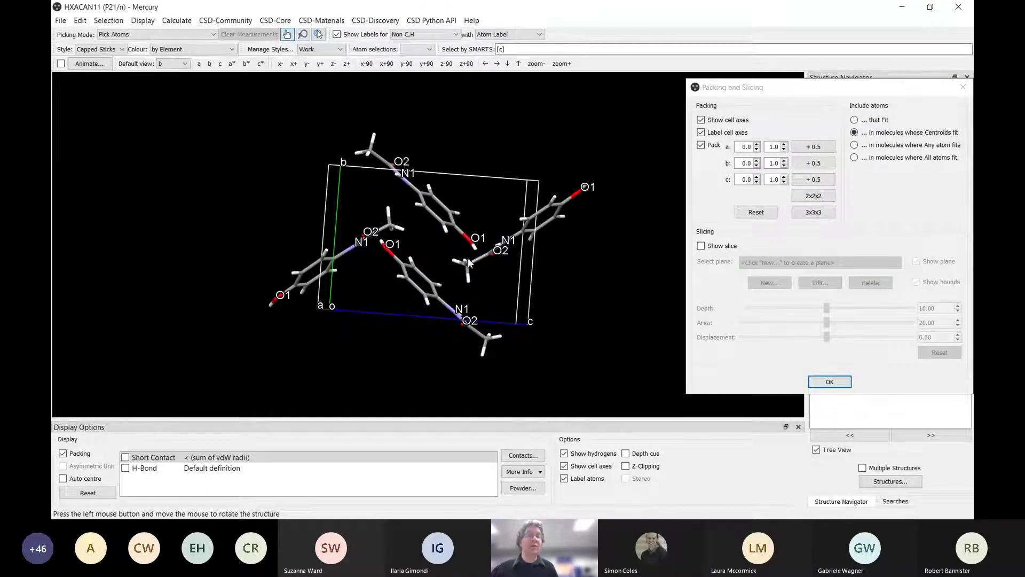
pyautogui.moveTo(463, 260)
pyautogui.mouseDown()
pyautogui.moveTo(454, 260)
pyautogui.moveTo(473, 261)
pyautogui.mouseUp()
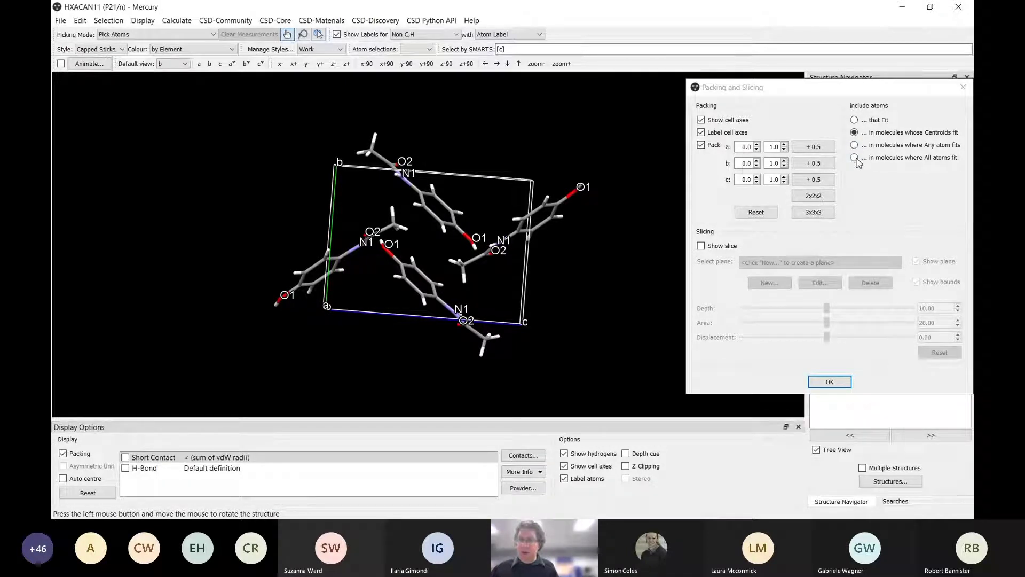
# Step: Try packing with atoms that fit and with molecules where any atom fits, and restore molecules whose centroids fit
pyautogui.click(855, 121)
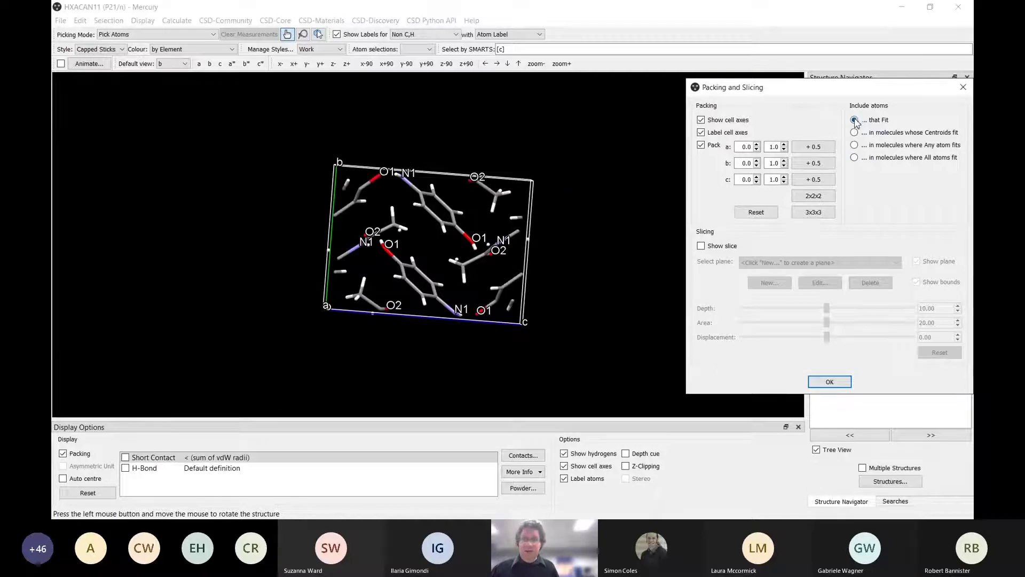
pyautogui.moveTo(406, 274); pyautogui.dragTo(434, 270)
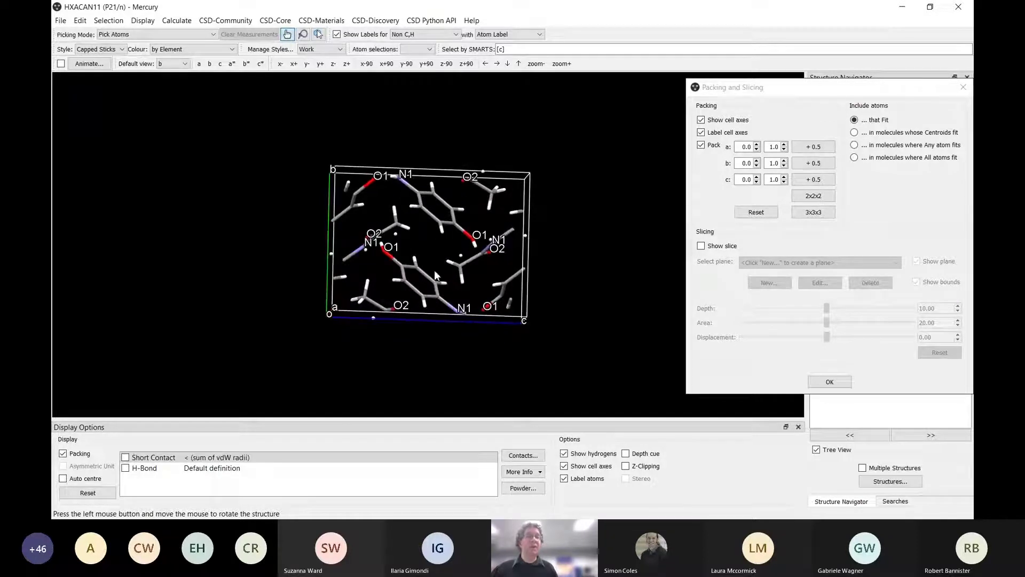
pyautogui.click(867, 134)
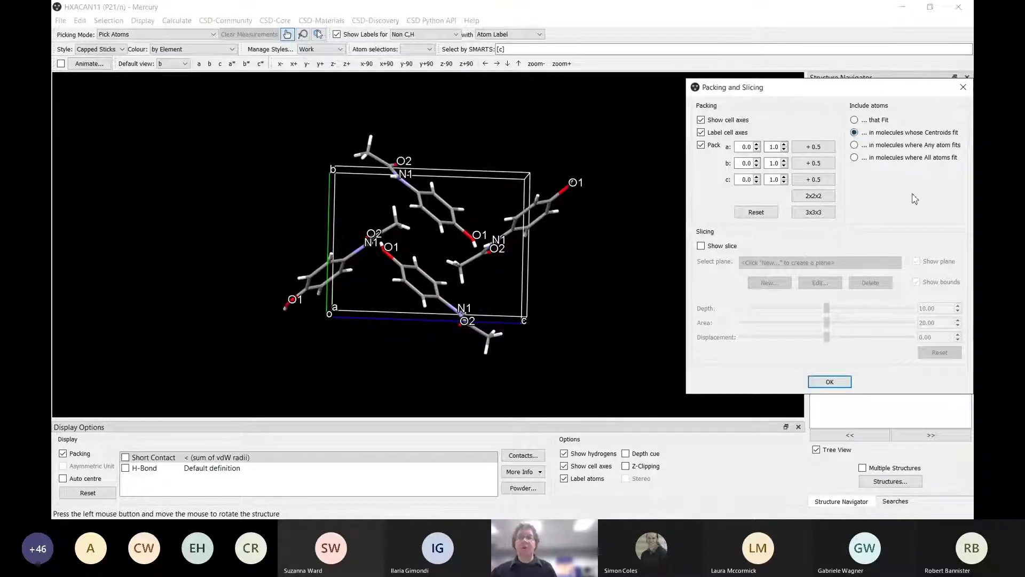
pyautogui.click(855, 144)
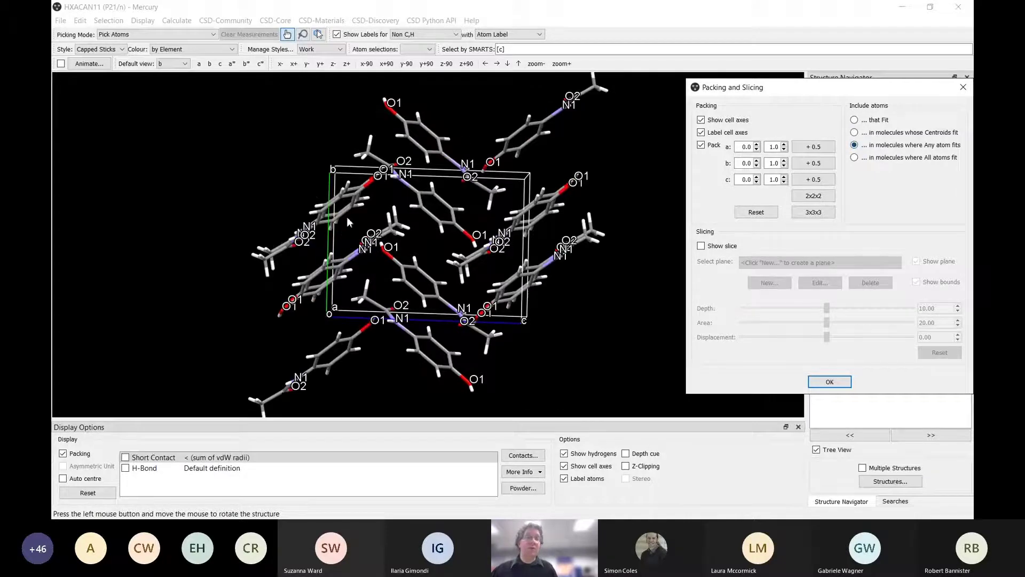
pyautogui.moveTo(347, 216); pyautogui.dragTo(394, 227)
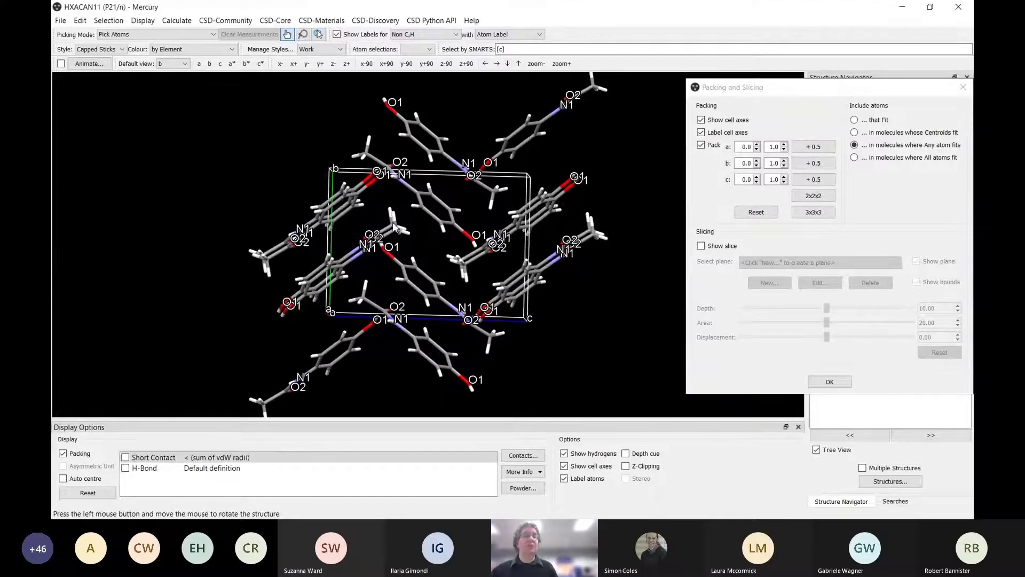
pyautogui.click(854, 133)
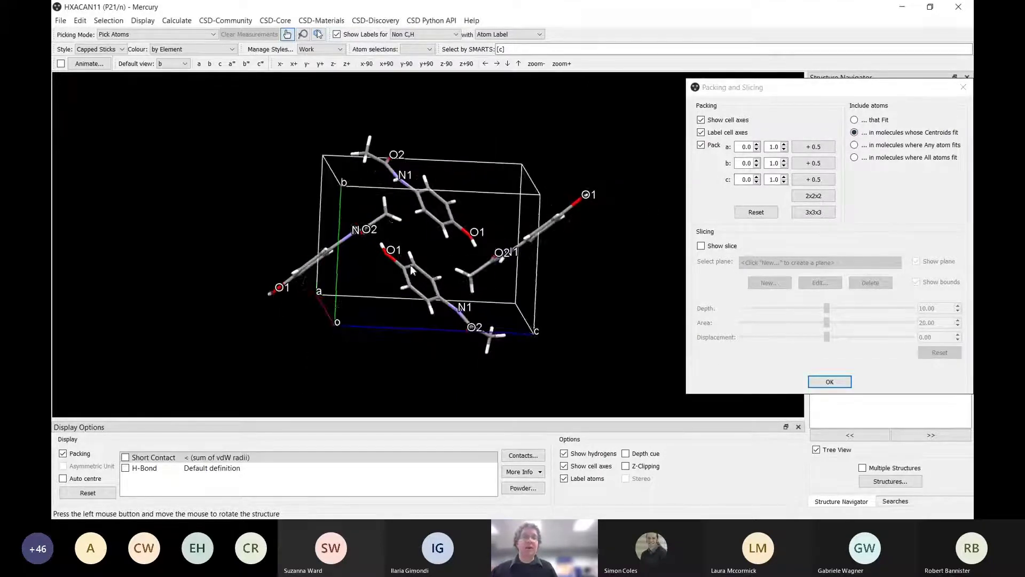
pyautogui.moveTo(411, 268); pyautogui.dragTo(397, 248)
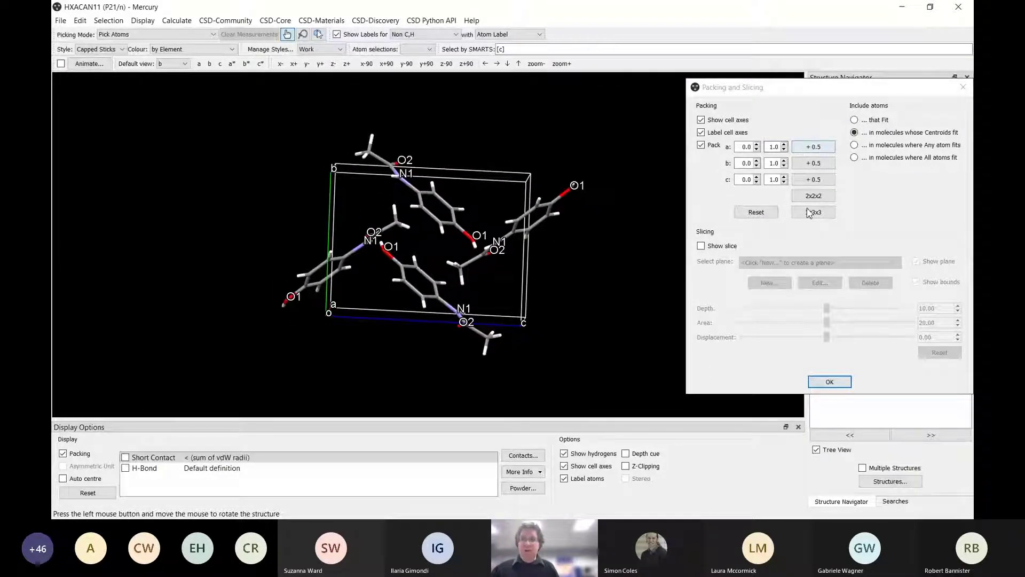
# Step: Extend the packing range along the a axis to 1.5 cells and tilt the view to inspect the added molecules
pyautogui.click(784, 150)
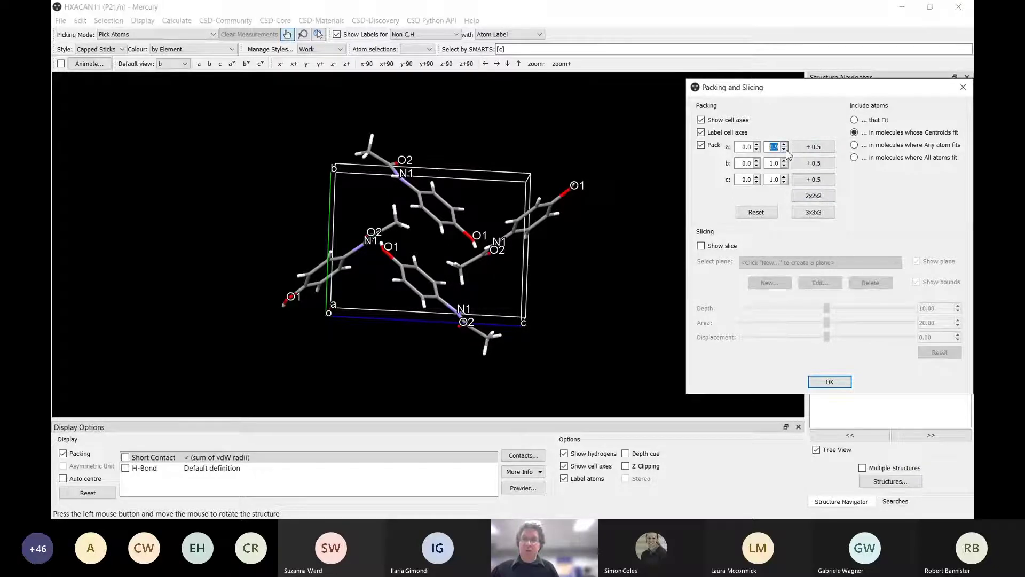
pyautogui.click(784, 144)
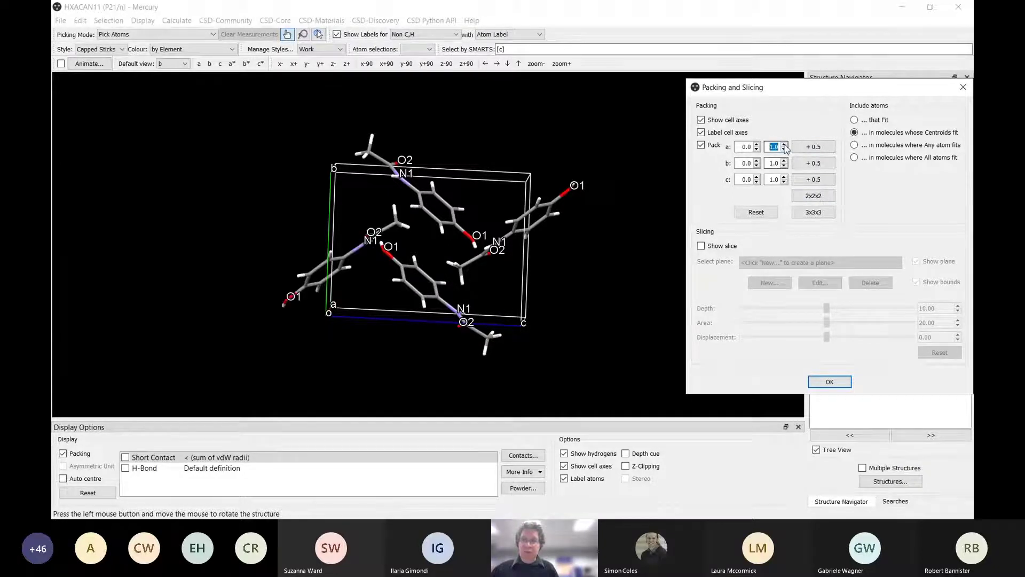
pyautogui.click(784, 144)
pyautogui.click(784, 145)
pyautogui.click(784, 145)
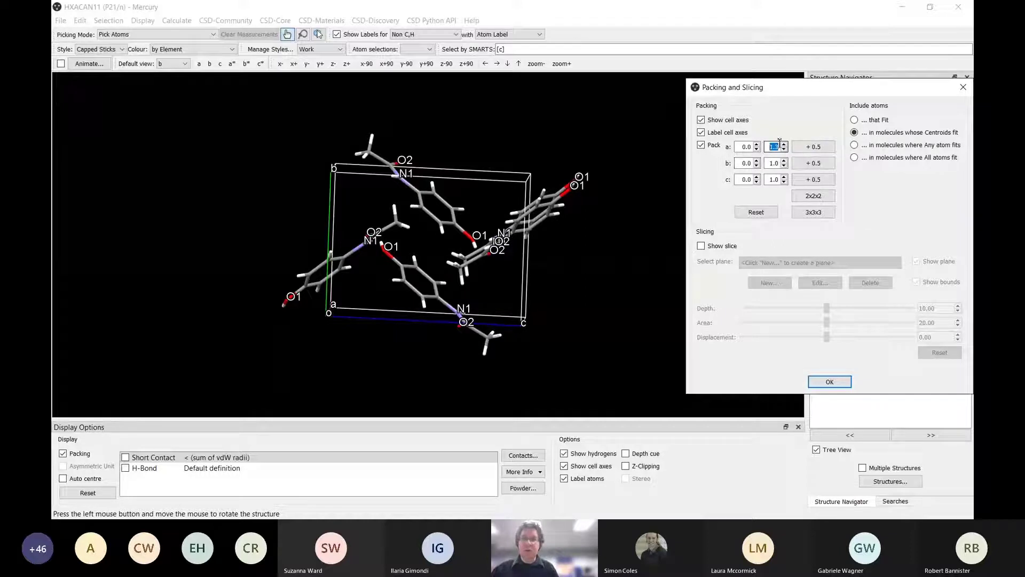
pyautogui.click(784, 144)
pyautogui.moveTo(439, 283); pyautogui.dragTo(451, 270)
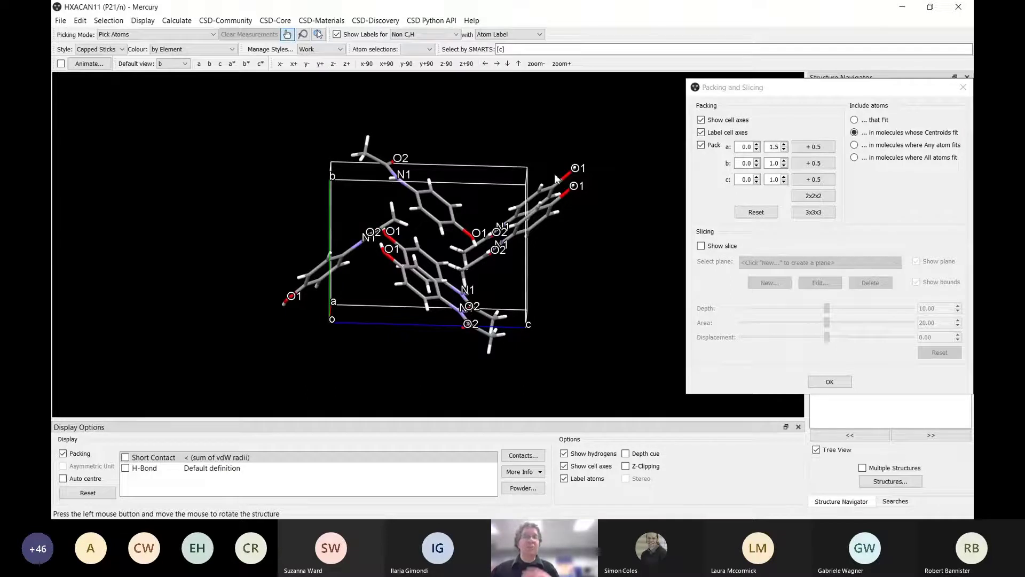
# Step: Reset the packing ranges, turn off packing, and rotate the single molecule to show its ring
pyautogui.click(756, 213)
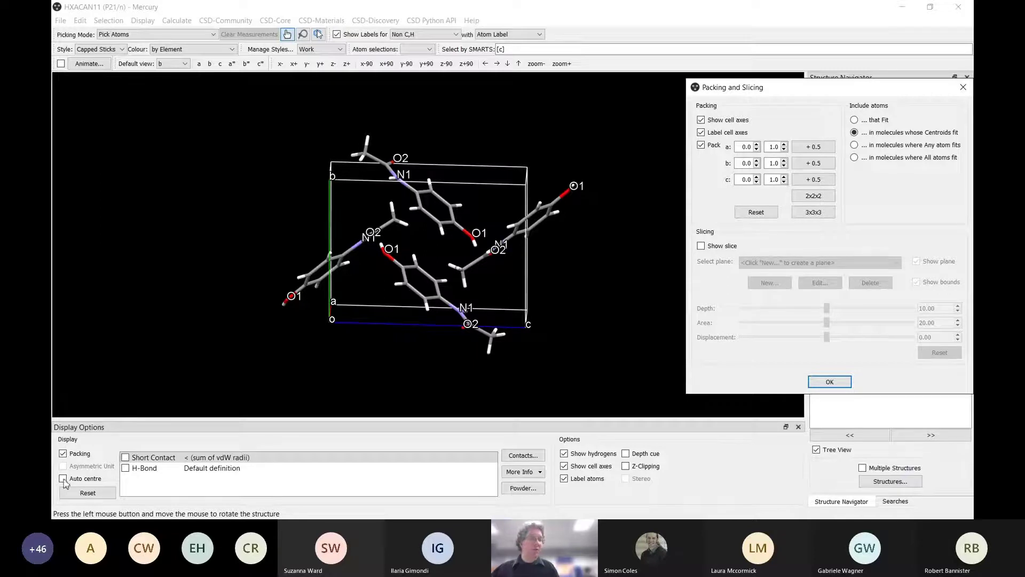
pyautogui.click(64, 454)
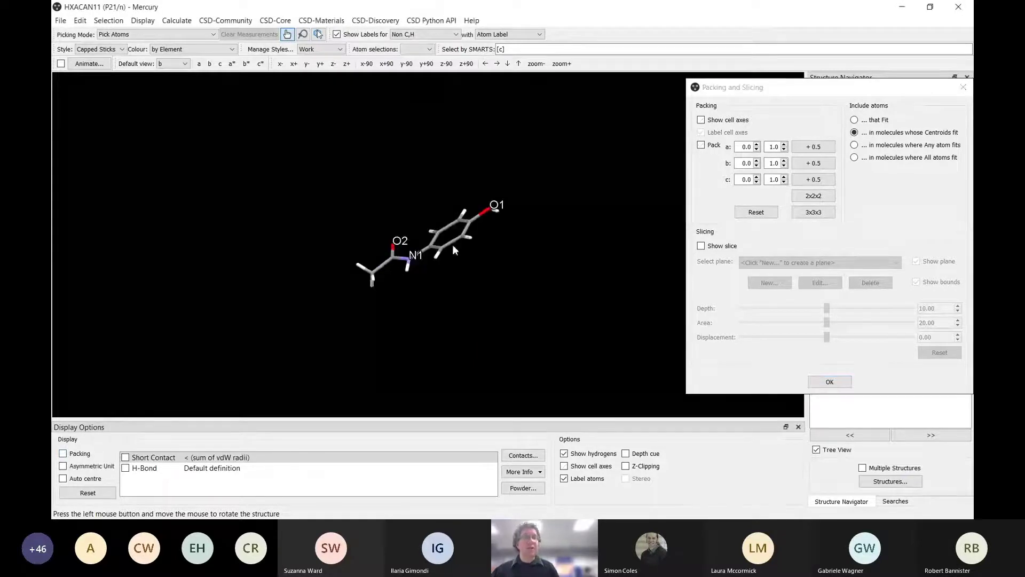
pyautogui.moveTo(422, 254); pyautogui.dragTo(509, 184)
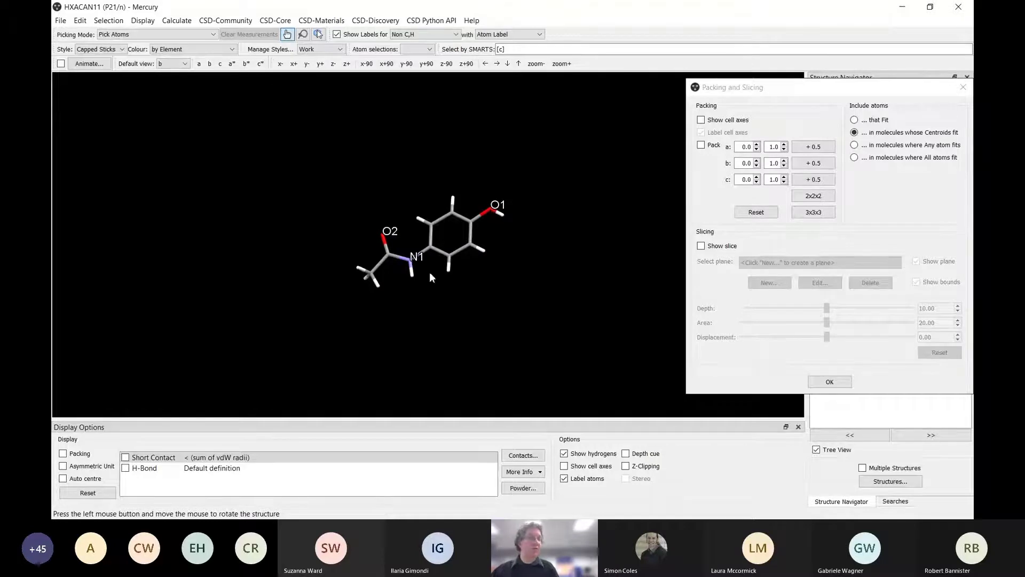
# Step: Show the short contacts (< sum of vdW radii) around the molecule and examine them from a closer, rotated view
pyautogui.click(127, 458)
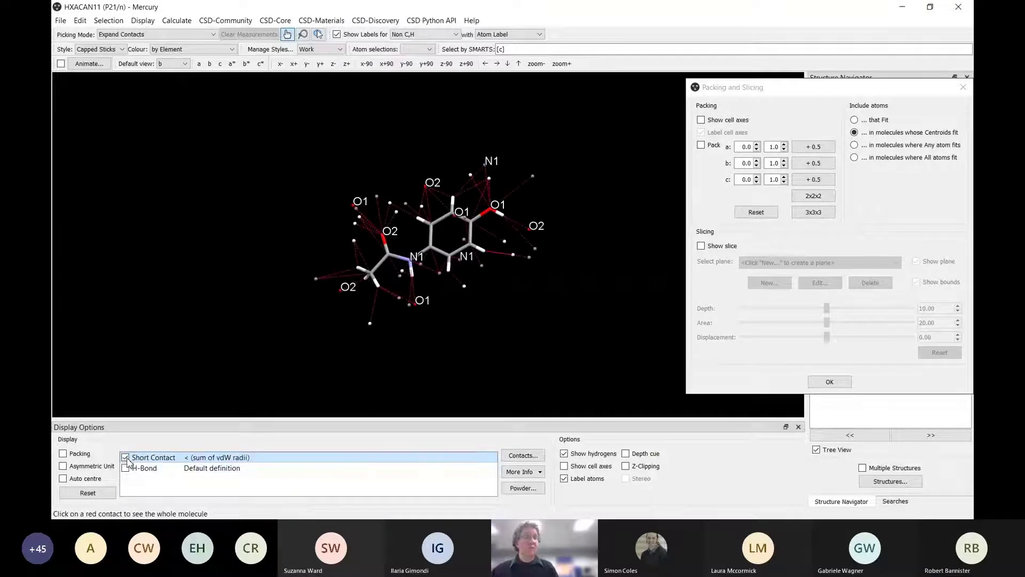
pyautogui.moveTo(449, 251); pyautogui.dragTo(383, 207)
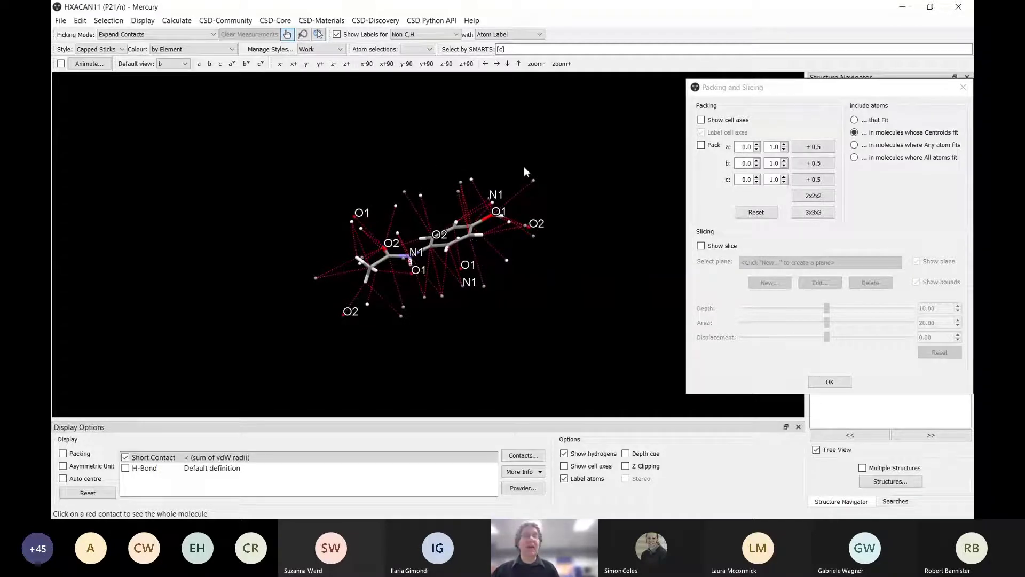
pyautogui.click(563, 64)
pyautogui.click(562, 64)
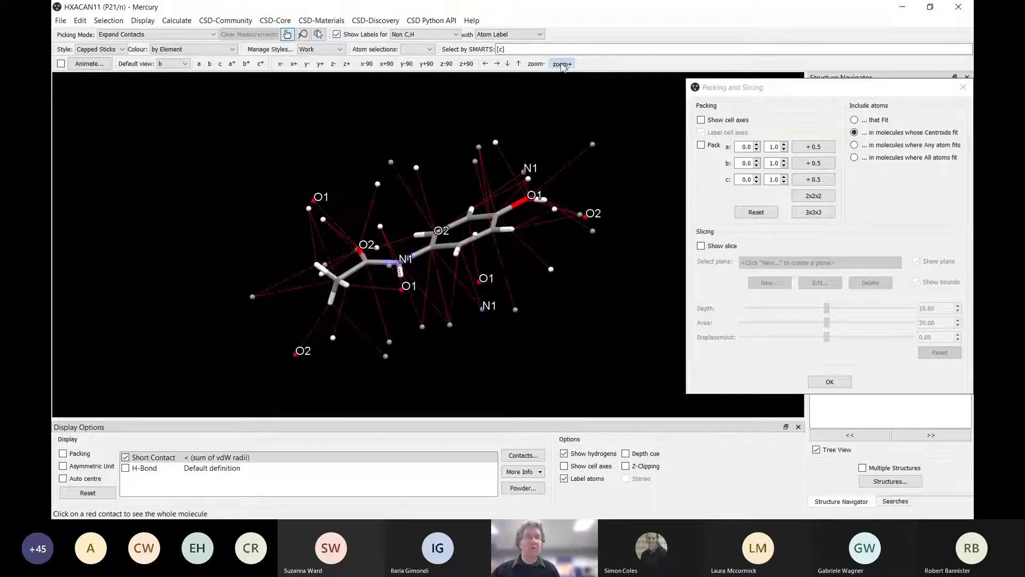
pyautogui.scroll(1, 368, 167)
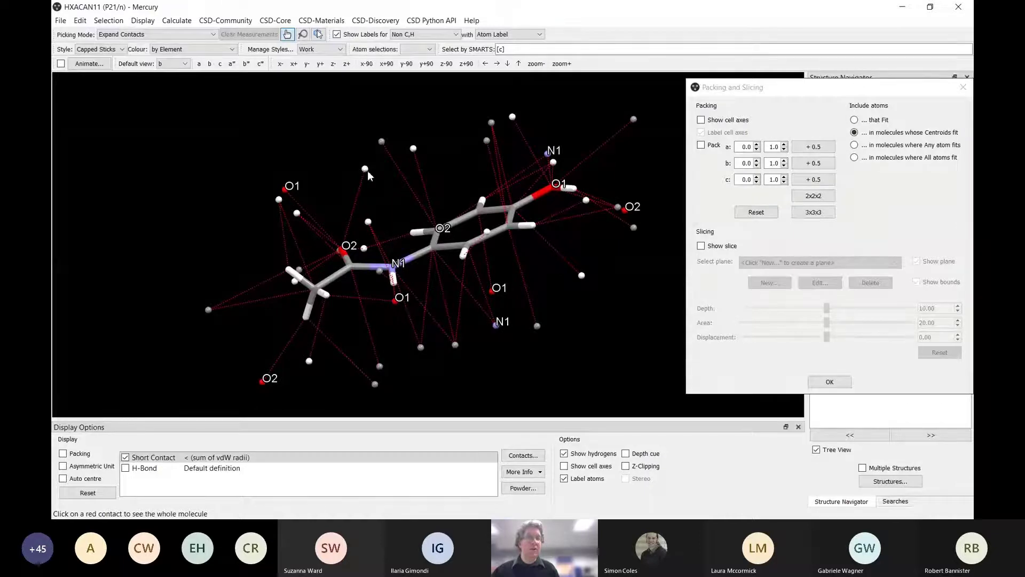
pyautogui.moveTo(368, 172); pyautogui.dragTo(288, 200)
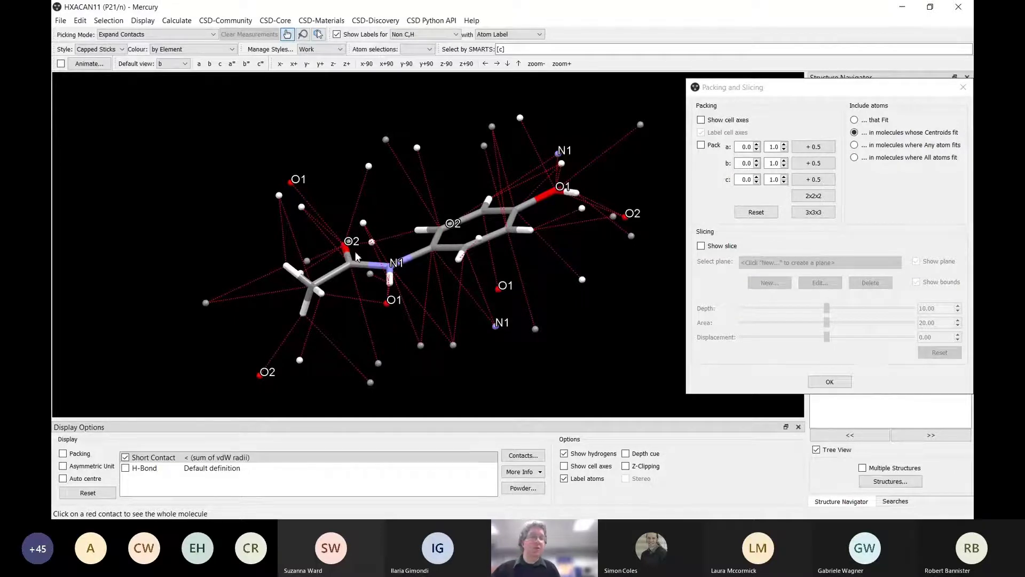
pyautogui.moveTo(427, 155); pyautogui.dragTo(374, 176)
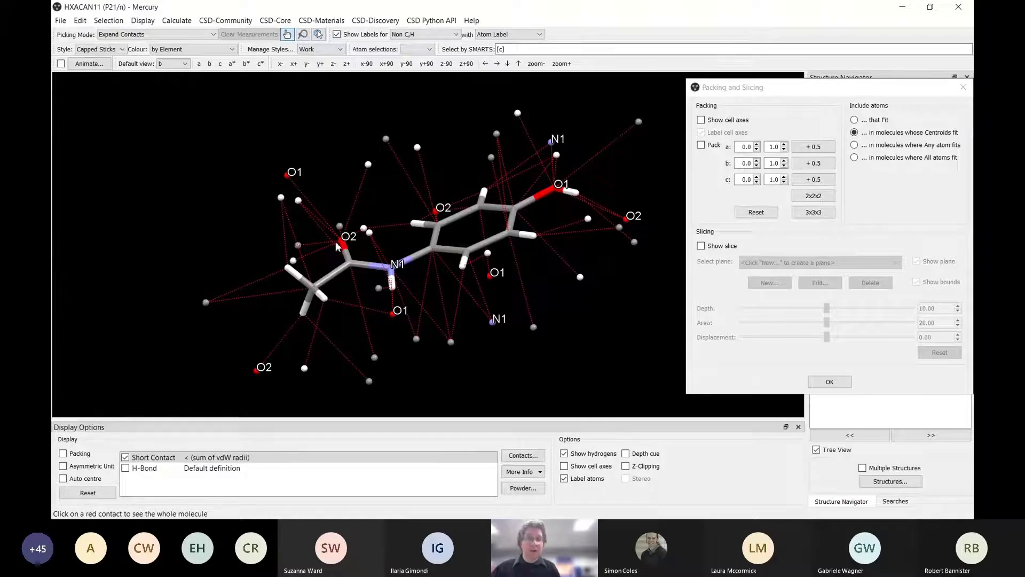
pyautogui.moveTo(346, 278); pyautogui.dragTo(283, 282)
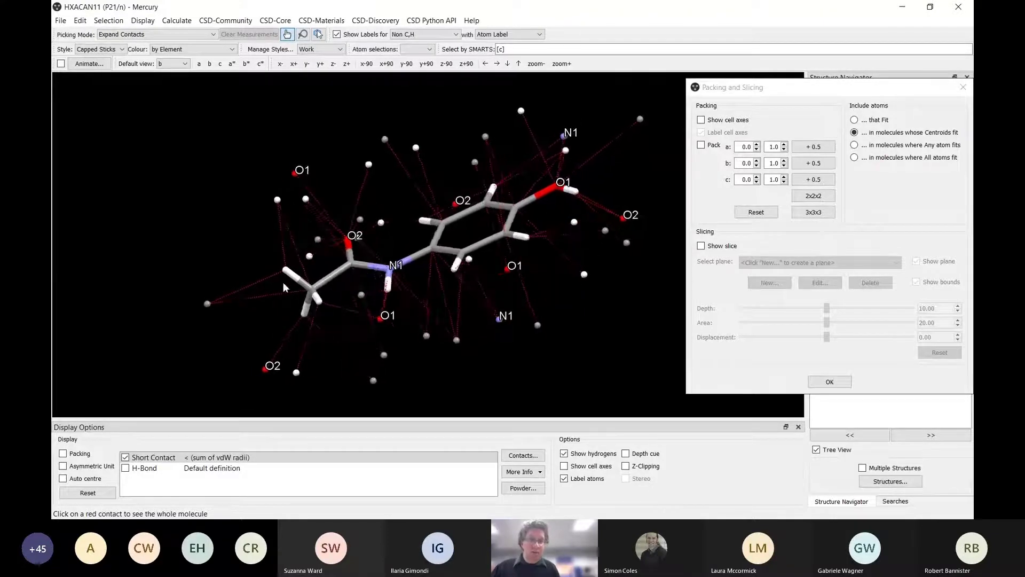
# Step: Expand a short contact at the methyl end to show the neighbouring molecule, inspect the pair, and reset the display without short contacts
pyautogui.click(207, 304)
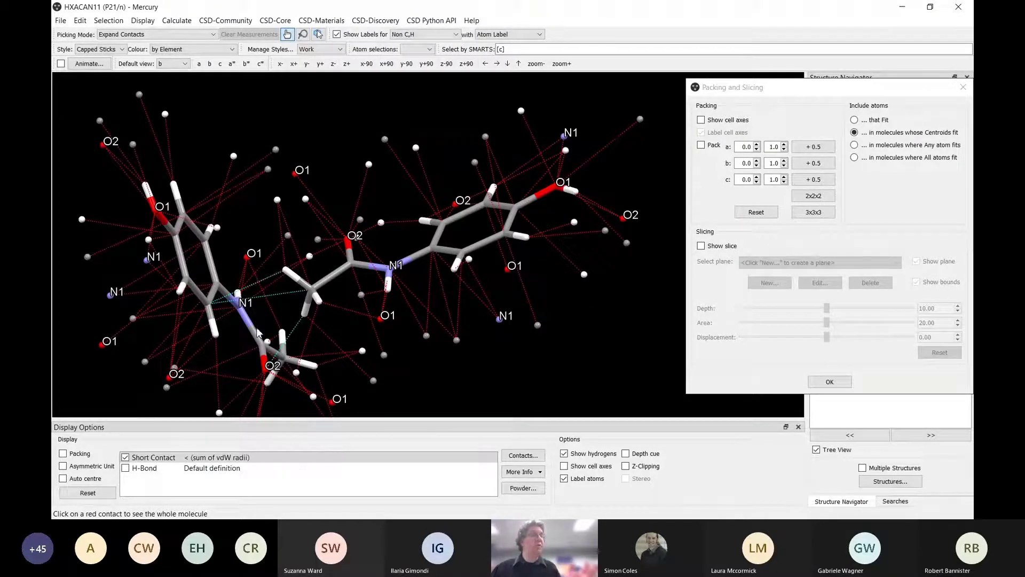
pyautogui.moveTo(213, 269); pyautogui.dragTo(216, 238)
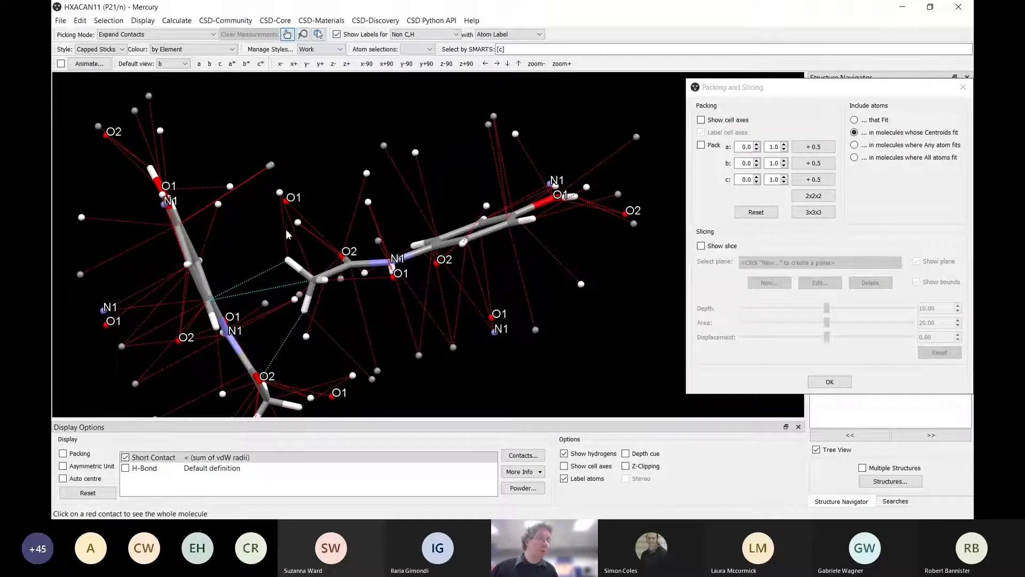
pyautogui.moveTo(291, 233); pyautogui.dragTo(289, 309)
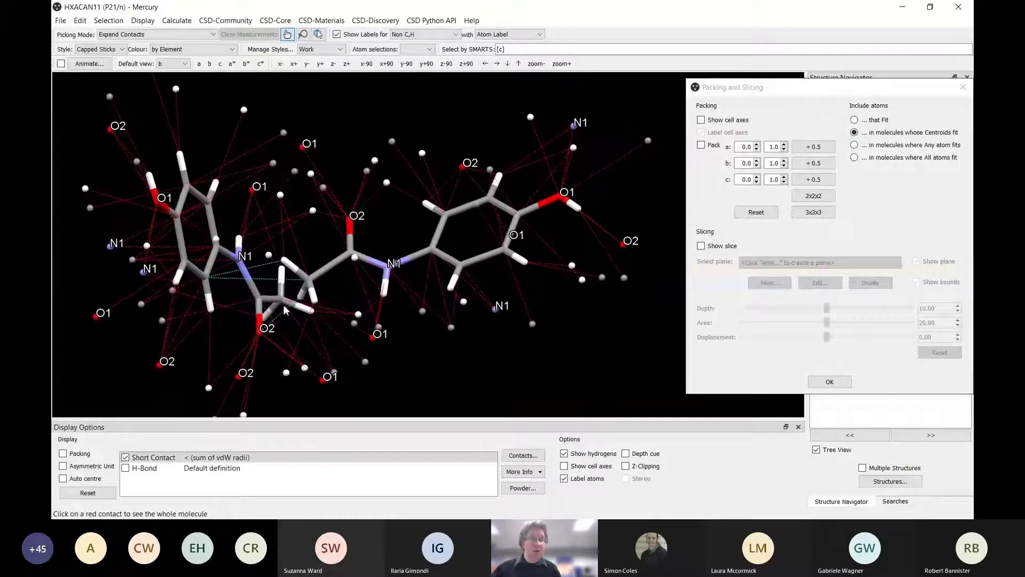
pyautogui.click(126, 458)
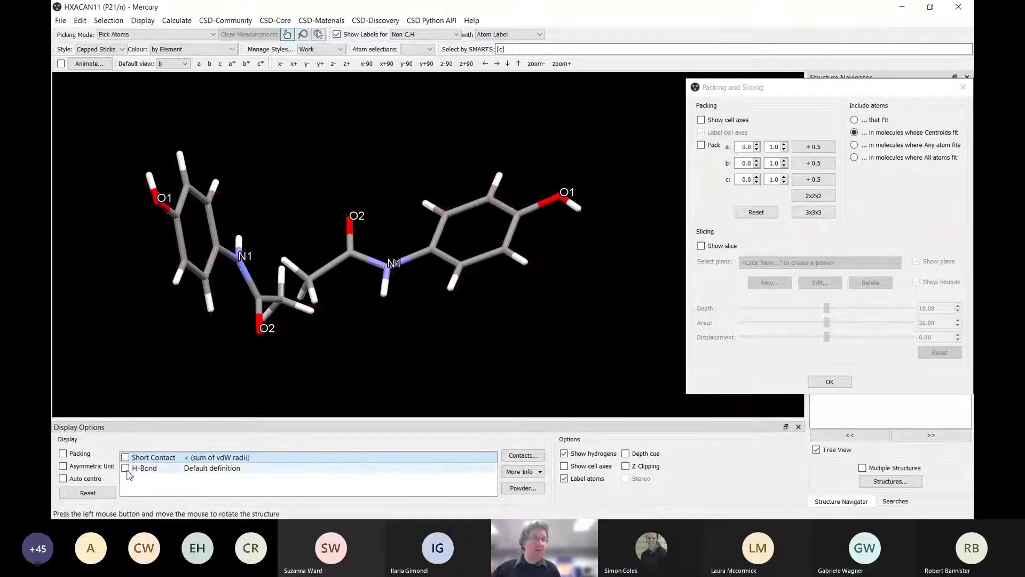
pyautogui.click(74, 495)
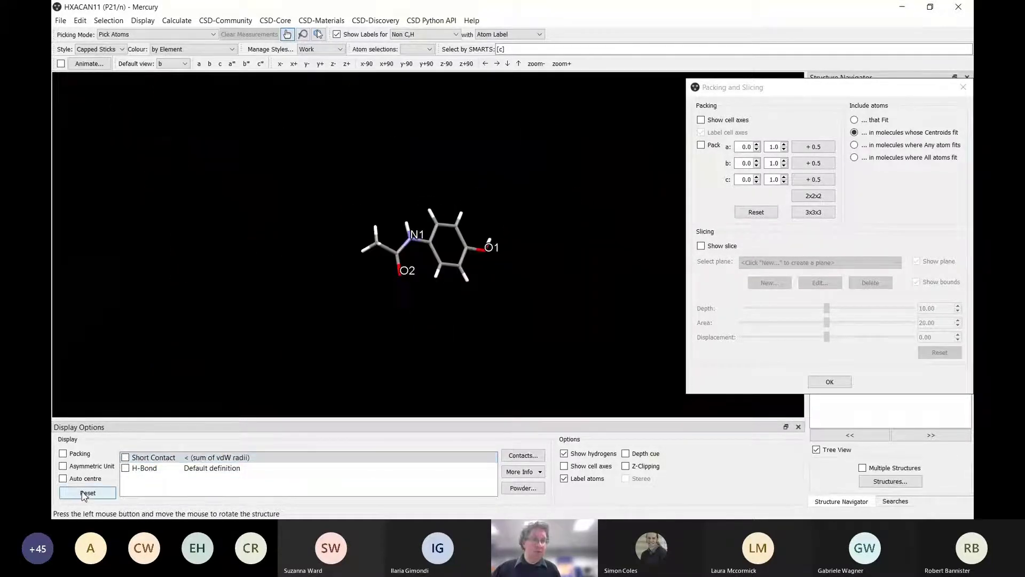
# Step: Show the hydrogen bonds with the default definition and expand the O1, O2 and N1 contacts of the central molecule into whole molecules
pyautogui.click(126, 469)
pyautogui.moveTo(557, 249); pyautogui.dragTo(422, 255)
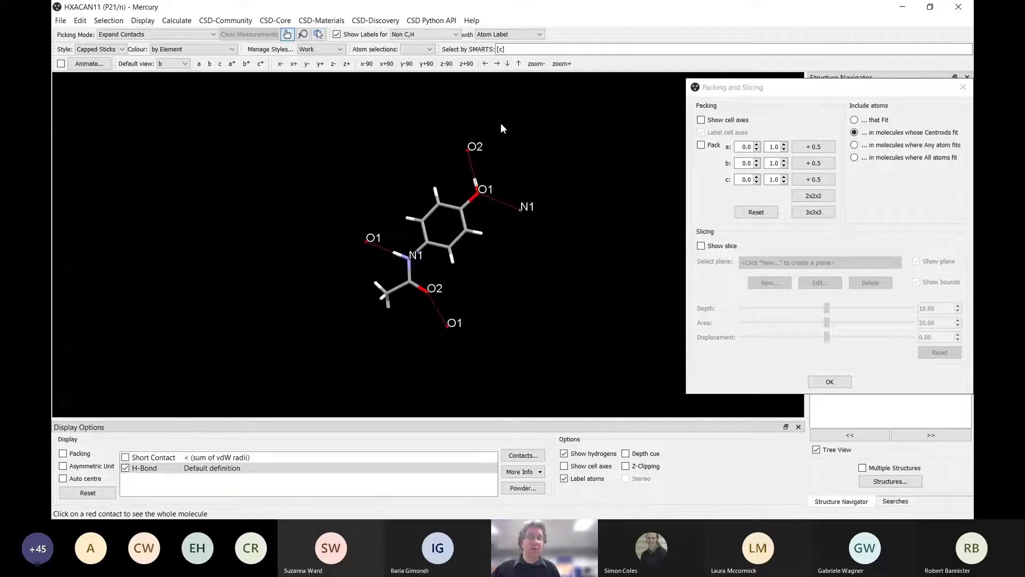
pyautogui.click(365, 241)
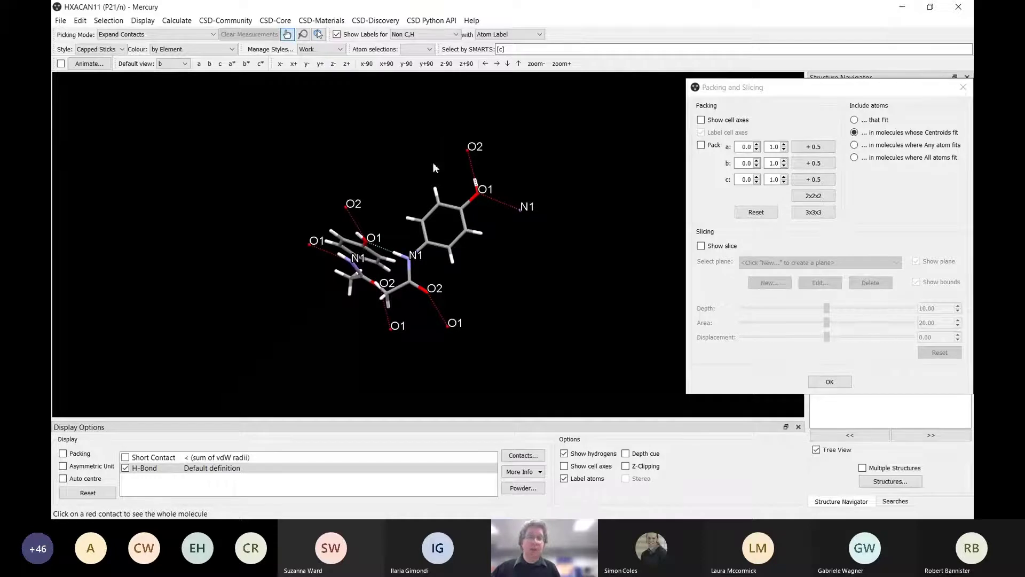
pyautogui.click(469, 154)
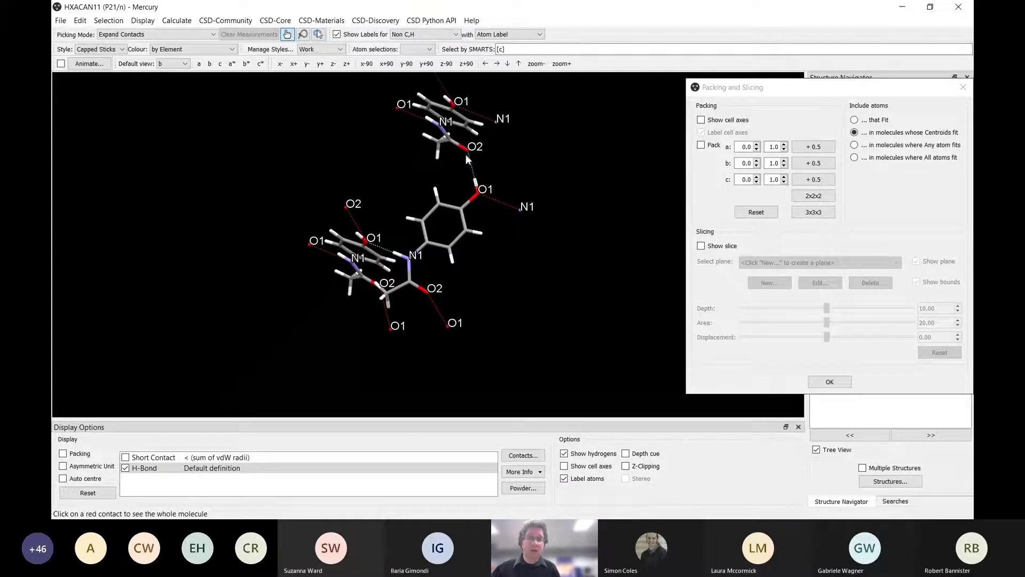
pyautogui.click(521, 210)
pyautogui.moveTo(525, 231); pyautogui.dragTo(566, 141)
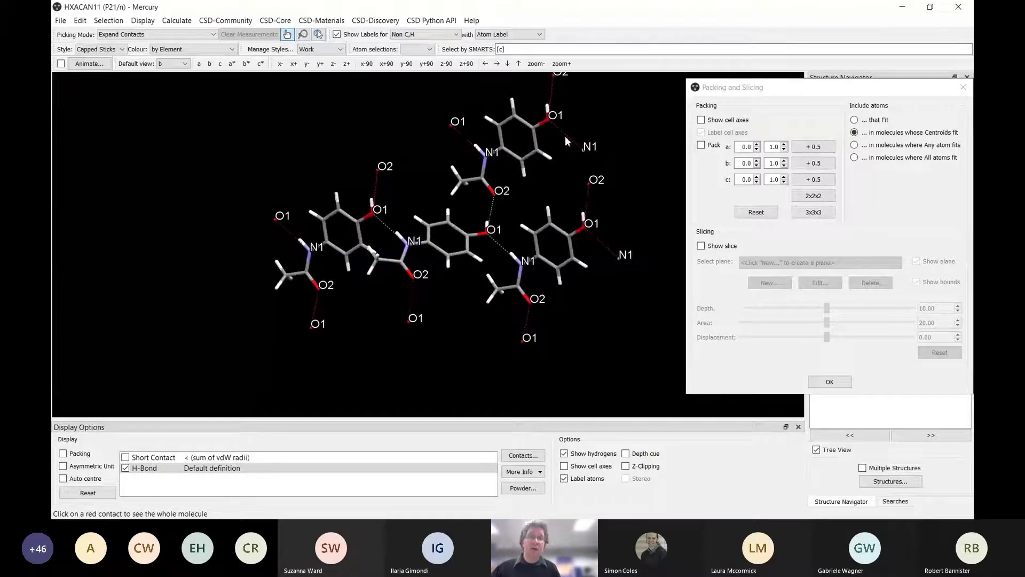
# Step: Extend the hydrogen-bonded network by expanding two outlying O2 contacts and the O1 contact beside the upper molecule's N1
pyautogui.moveTo(455, 215); pyautogui.dragTo(551, 269)
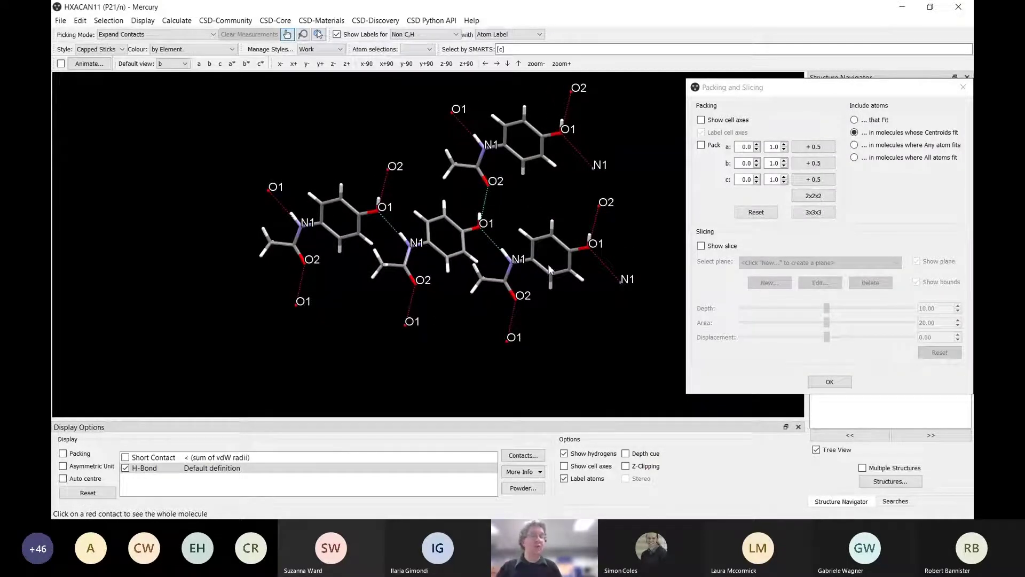
pyautogui.click(601, 206)
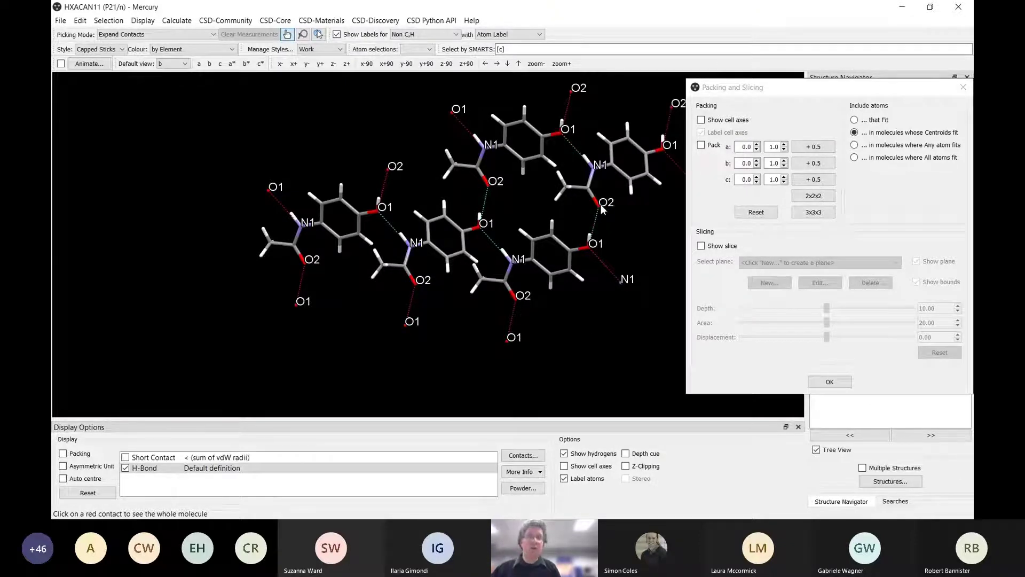
pyautogui.moveTo(602, 209); pyautogui.dragTo(633, 142)
pyautogui.click(577, 101)
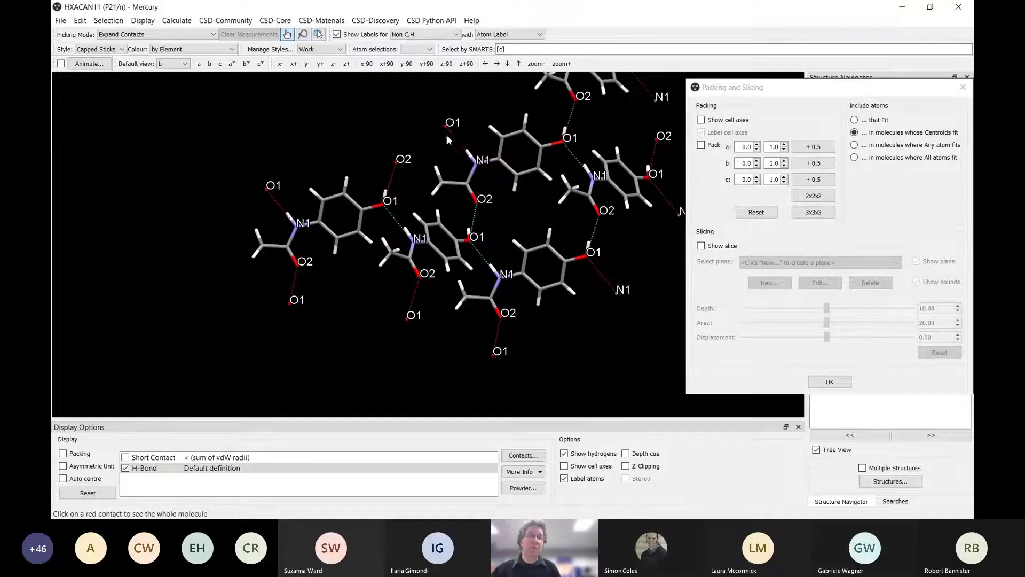
pyautogui.click(446, 124)
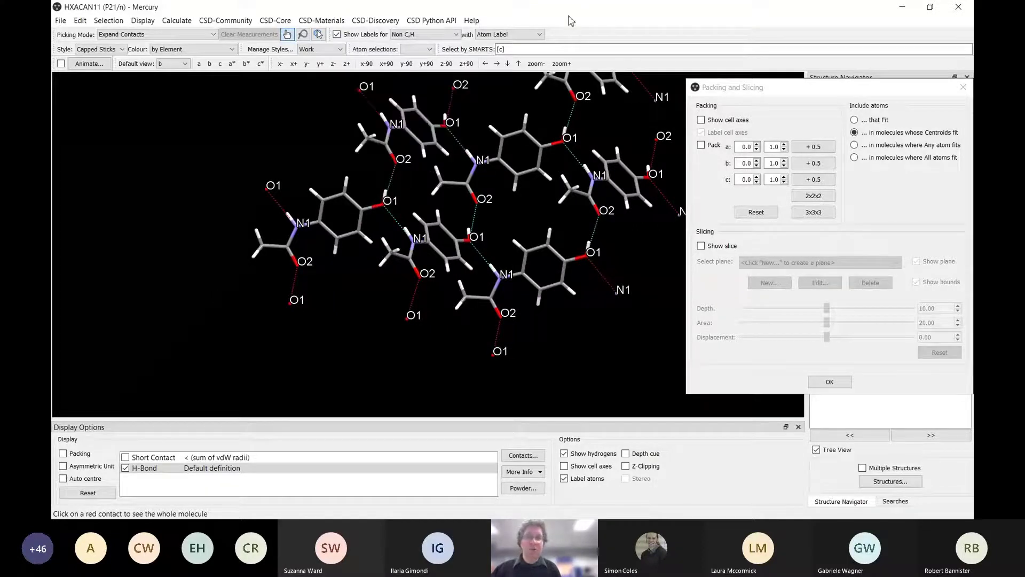
# Step: Inspect the whole hydrogen-bonded network, reset the display to the single molecule, and close the Packing and Slicing dialog
pyautogui.click(536, 65)
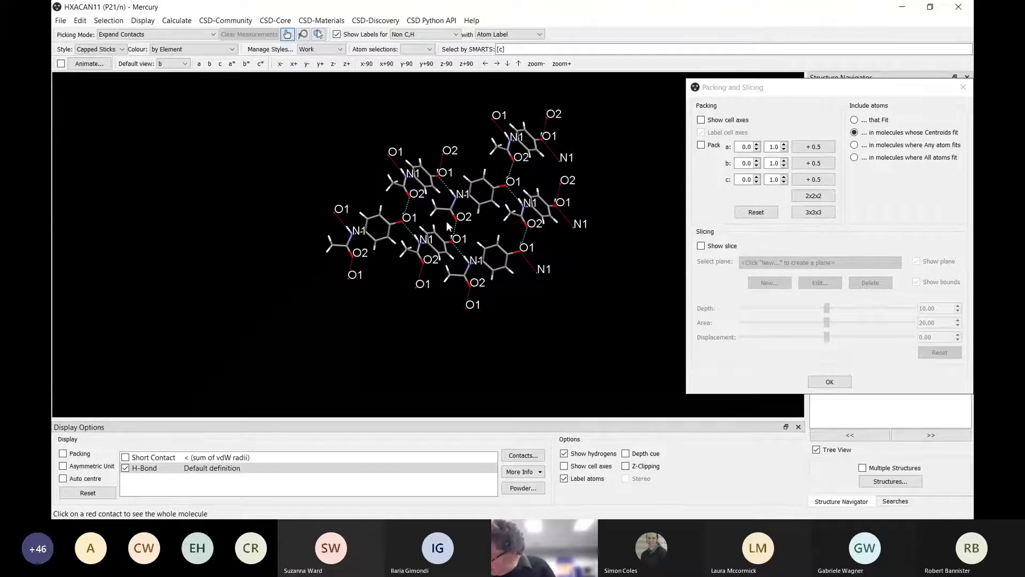
pyautogui.moveTo(447, 226); pyautogui.dragTo(398, 261)
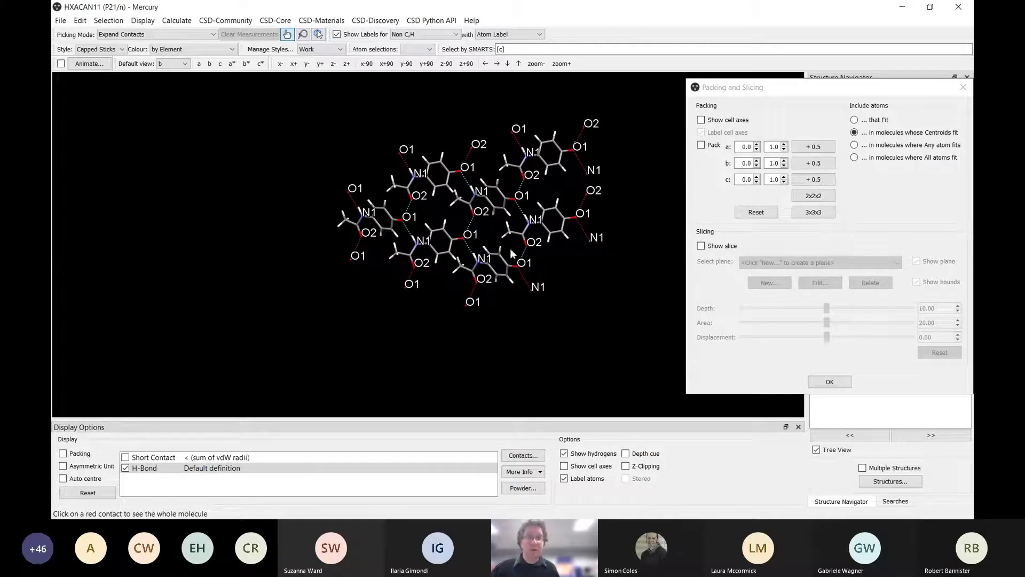
pyautogui.moveTo(511, 248); pyautogui.dragTo(536, 253)
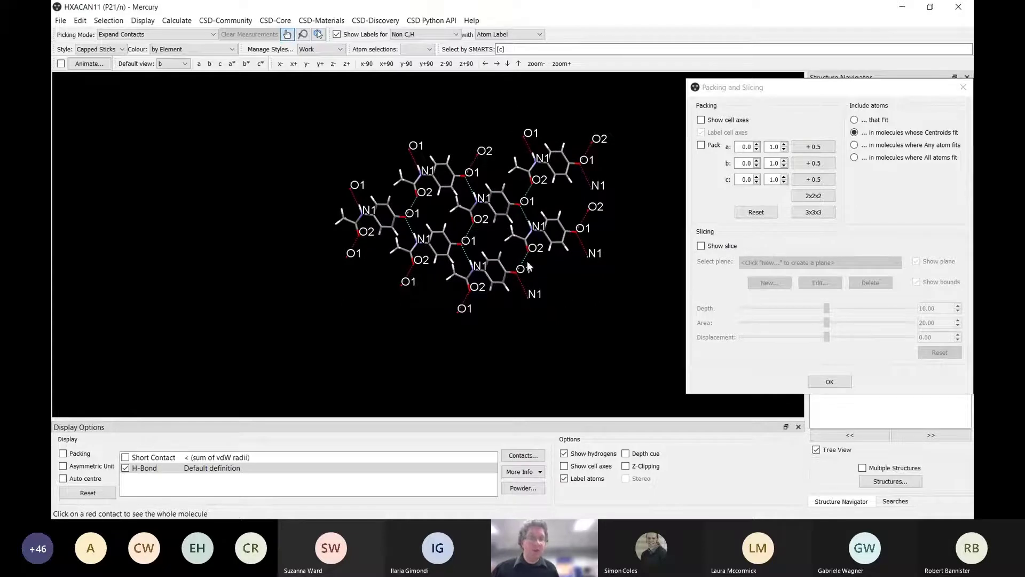
pyautogui.click(90, 494)
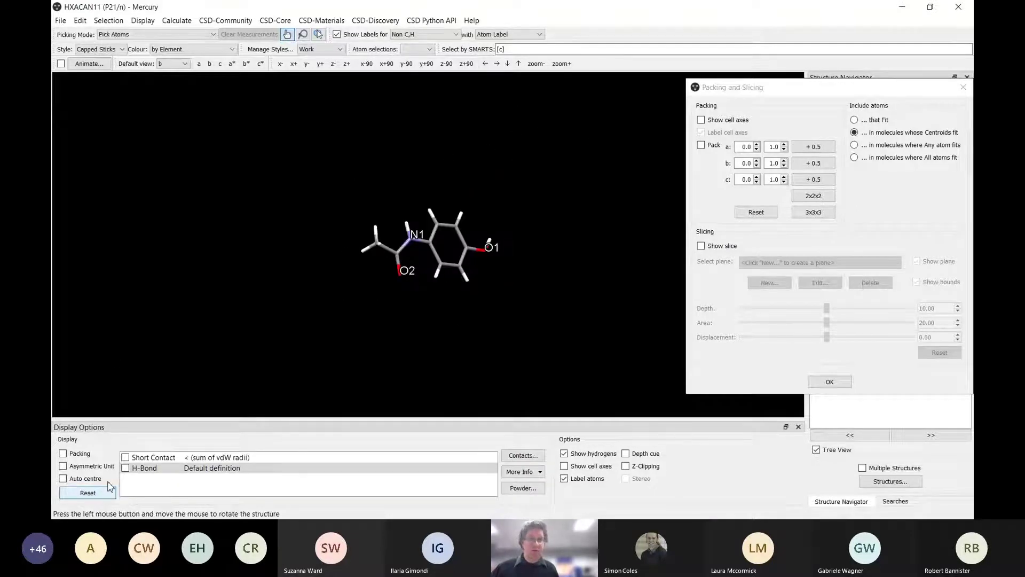
pyautogui.click(837, 384)
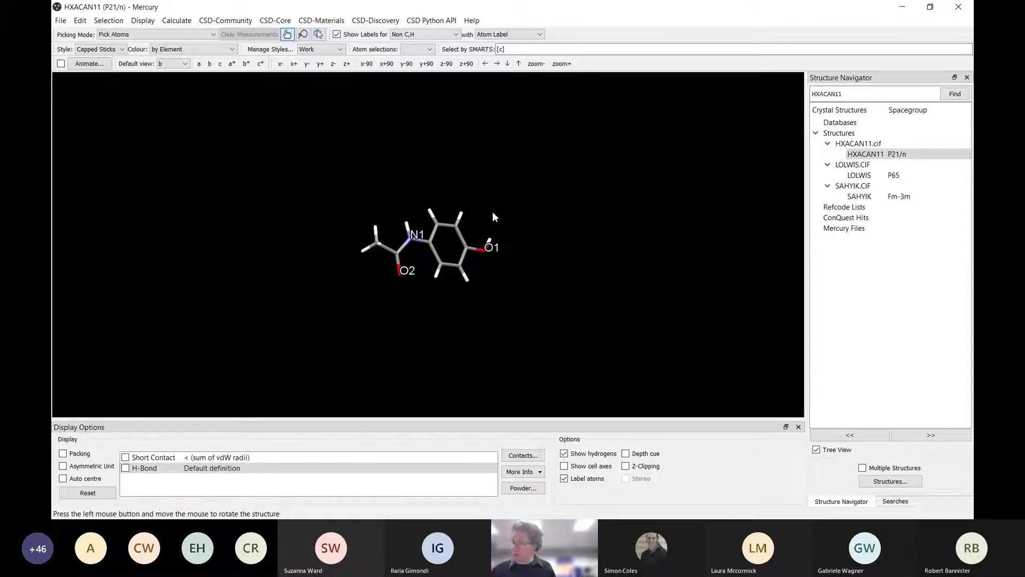
# Step: Load the SAHYIK structure, hide its atom labels, and rotate it to show the zinc cluster and its linkers
pyautogui.click(861, 198)
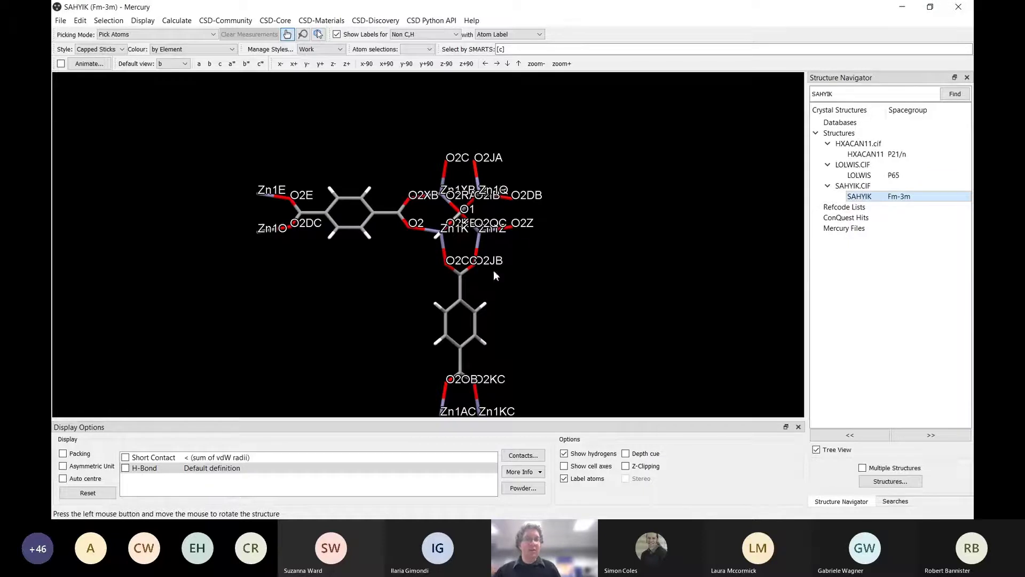
pyautogui.moveTo(493, 270); pyautogui.dragTo(622, 303)
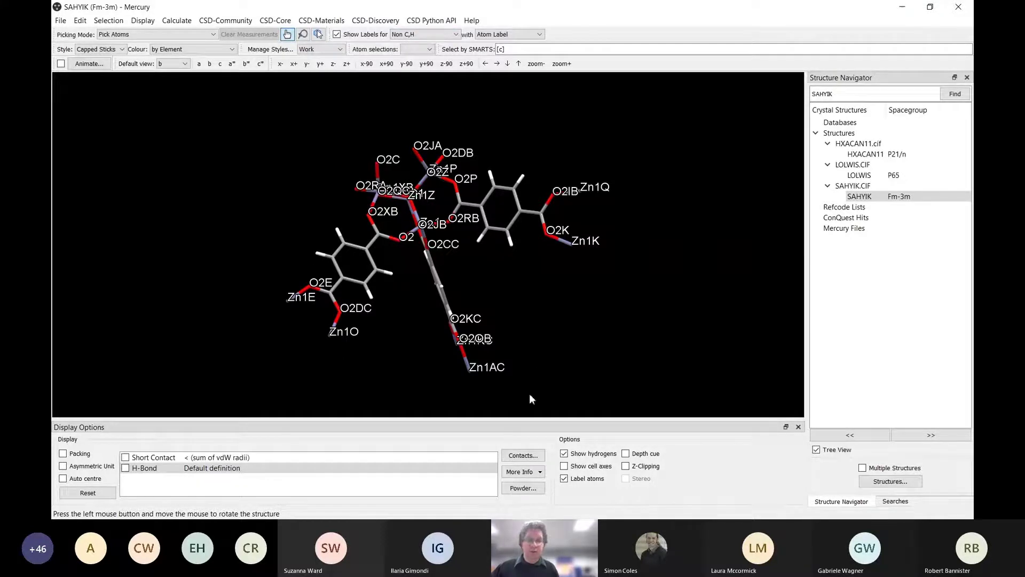
pyautogui.click(565, 478)
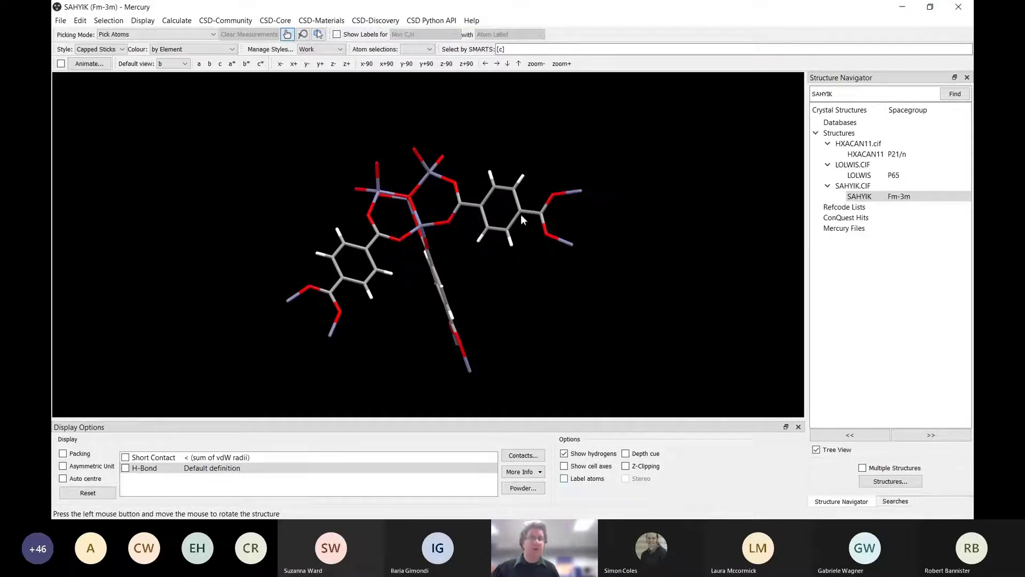
pyautogui.moveTo(498, 274); pyautogui.dragTo(357, 385)
pyautogui.moveTo(330, 279); pyautogui.dragTo(481, 257)
# Step: Preview the SAHYIK structure in Ball and Stick style, and set the display style to Wireframe
pyautogui.click(118, 49)
pyautogui.click(91, 78)
pyautogui.click(99, 74)
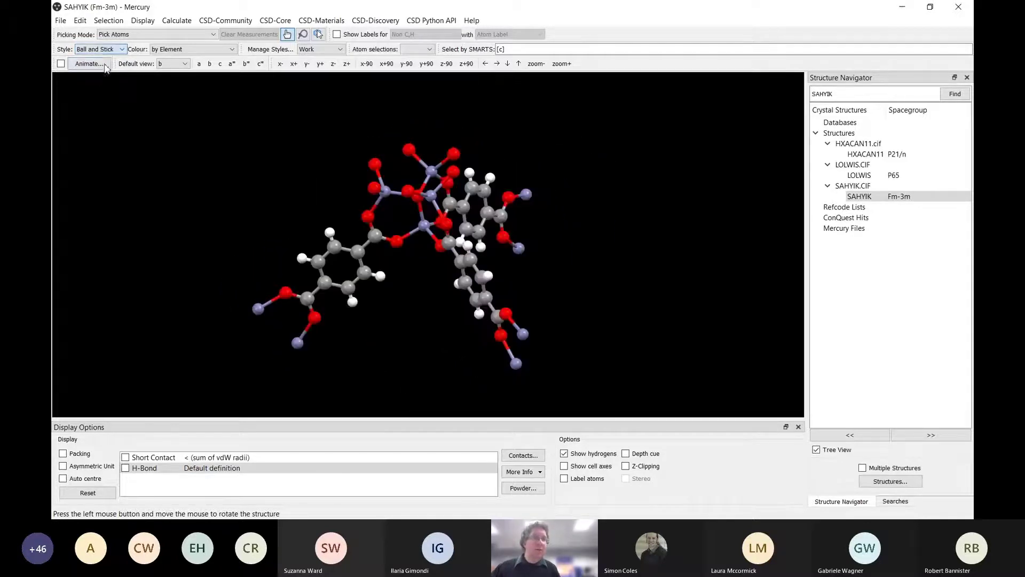
pyautogui.click(104, 58)
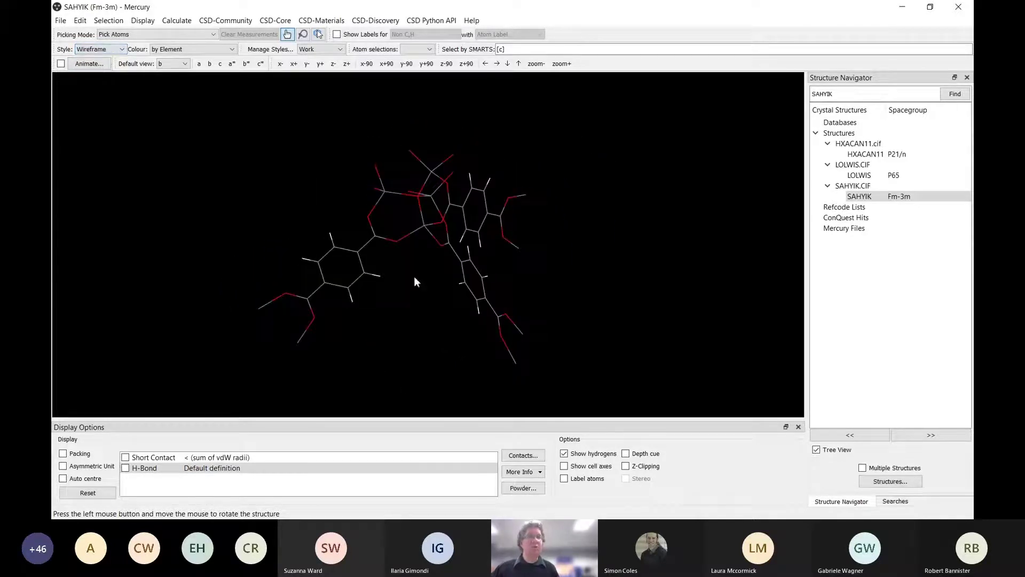
pyautogui.moveTo(416, 281); pyautogui.dragTo(411, 315)
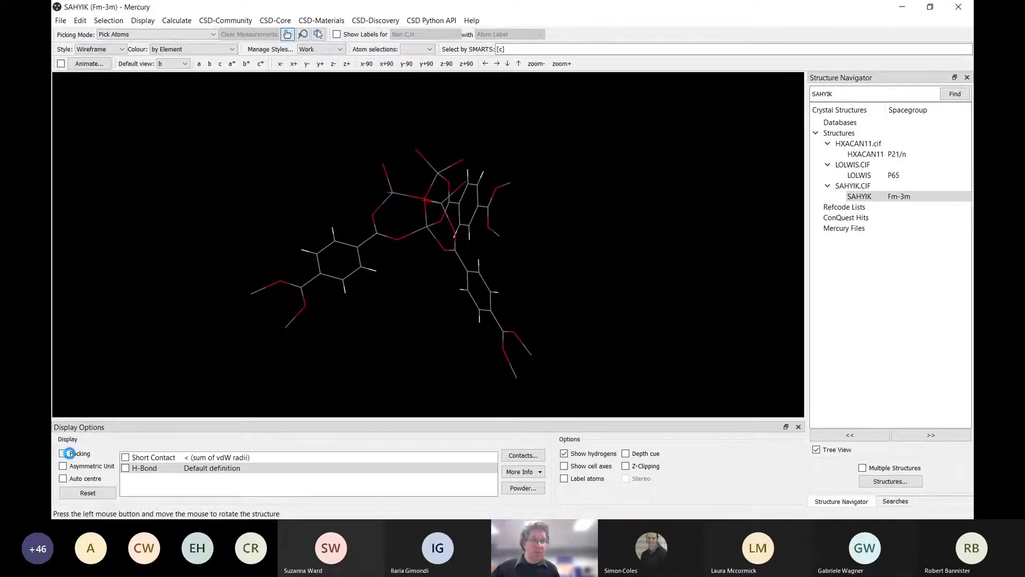
# Step: Turn on packing for SAHYIK and orient the framework to look along the c axis
pyautogui.click(69, 453)
pyautogui.click(536, 64)
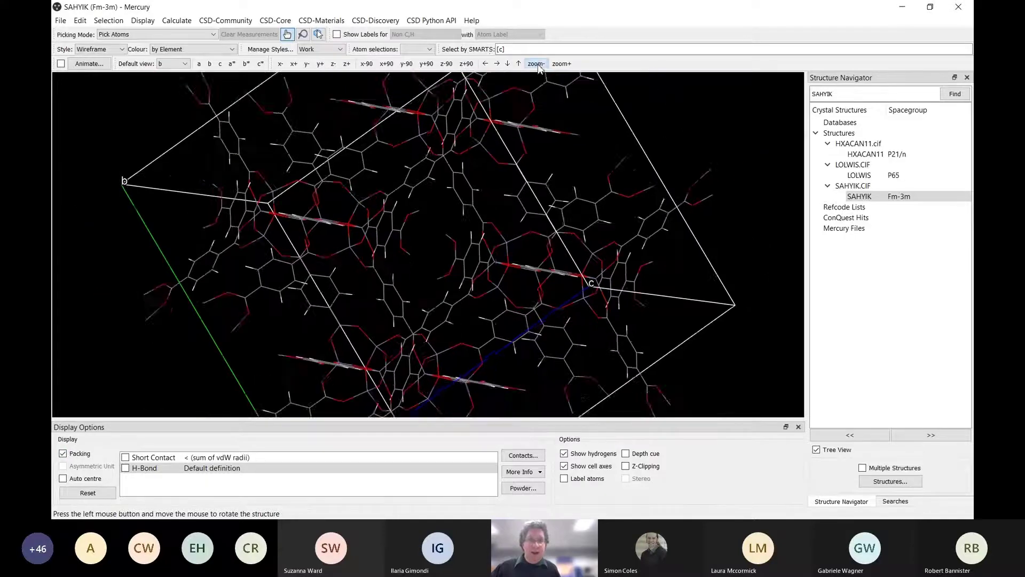
pyautogui.moveTo(422, 251); pyautogui.dragTo(289, 242)
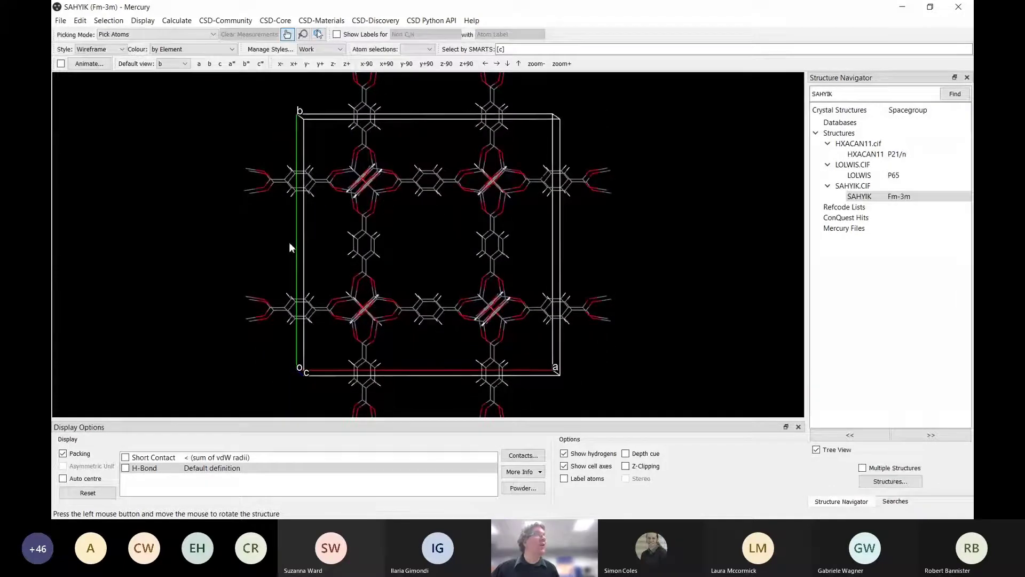
# Step: Try the Ball and Stick style on the packed framework while rotating it, and return to Wireframe
pyautogui.click(104, 74)
pyautogui.moveTo(402, 217); pyautogui.dragTo(528, 214)
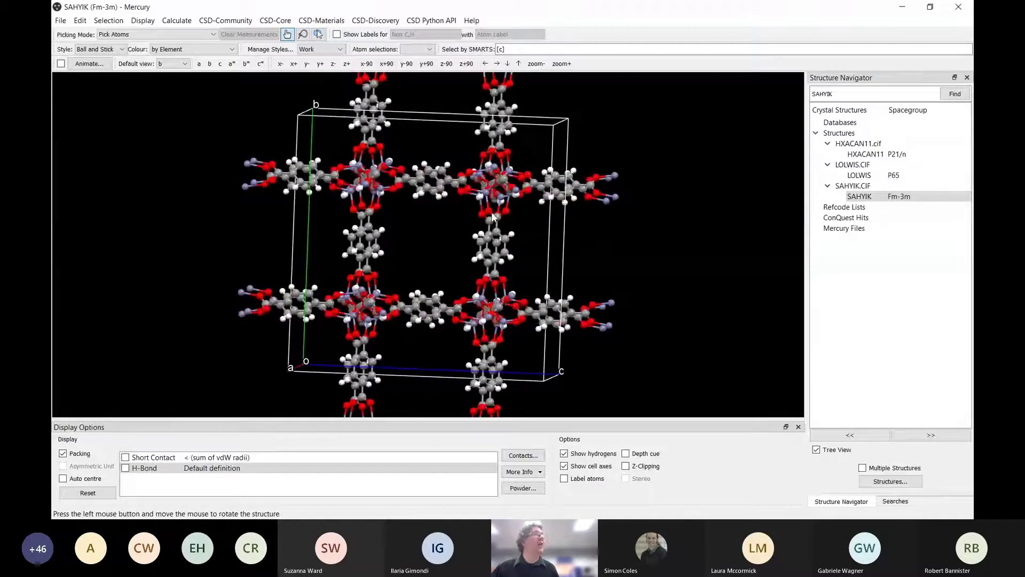
pyautogui.moveTo(438, 256); pyautogui.dragTo(314, 261)
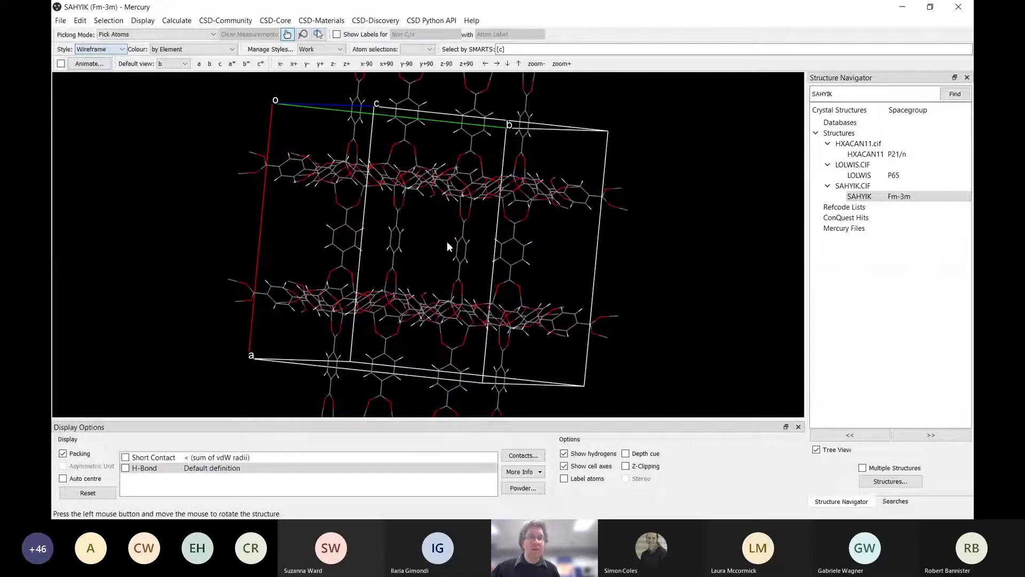
# Step: Turn off packing for SAHYIK, display short contacts shorter than the sum of vdW radii, and rotate to show them around the zinc cluster
pyautogui.moveTo(446, 242); pyautogui.dragTo(597, 262)
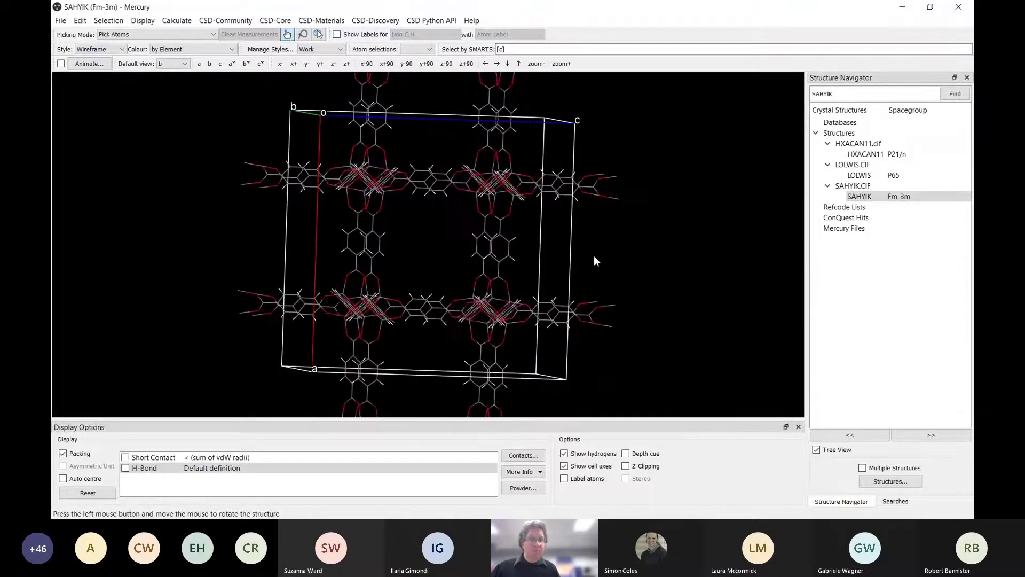
pyautogui.click(63, 453)
pyautogui.moveTo(424, 218); pyautogui.dragTo(267, 325)
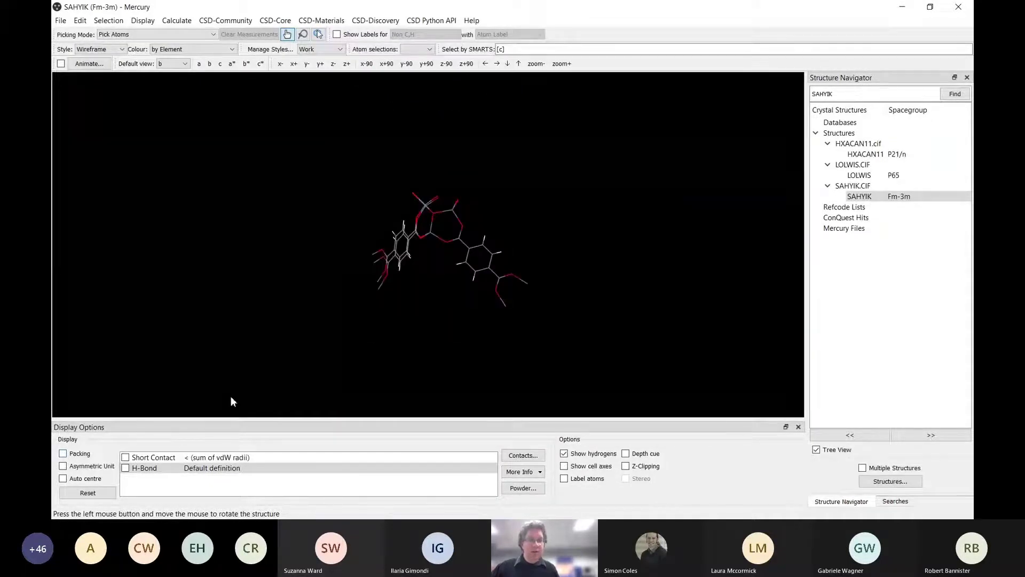
pyautogui.click(125, 458)
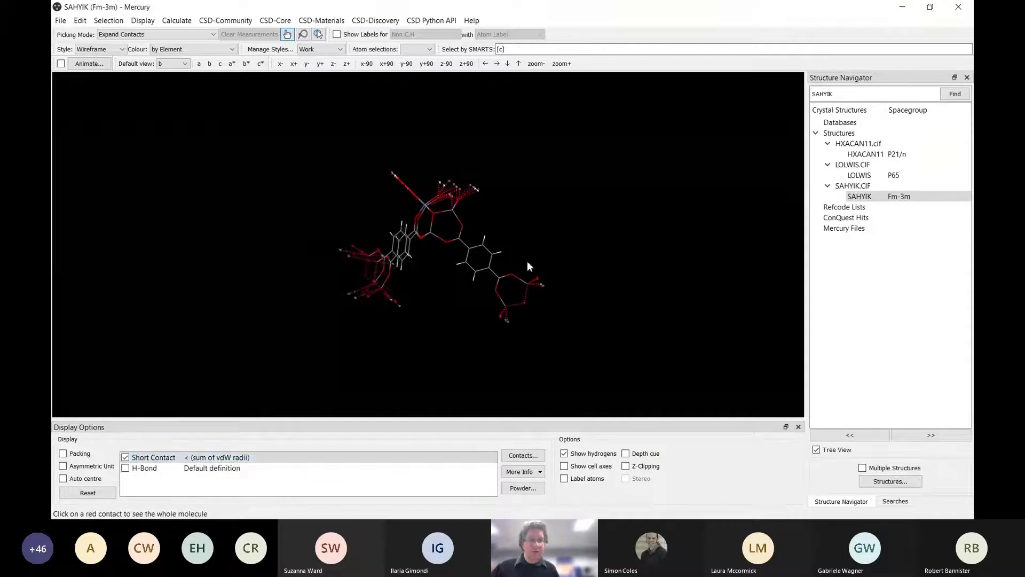
pyautogui.moveTo(524, 301); pyautogui.dragTo(460, 291)
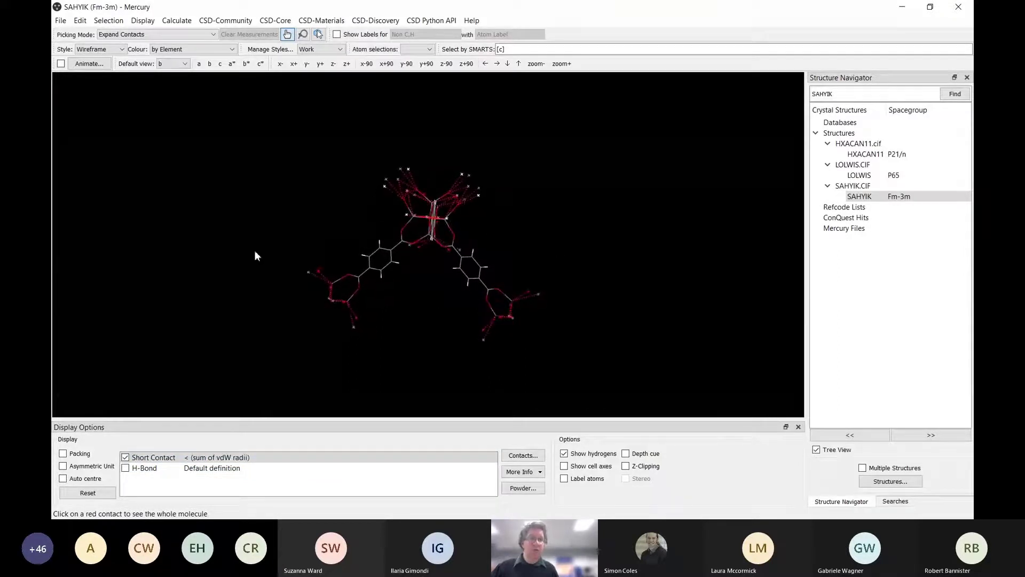
pyautogui.moveTo(462, 182); pyautogui.dragTo(443, 225)
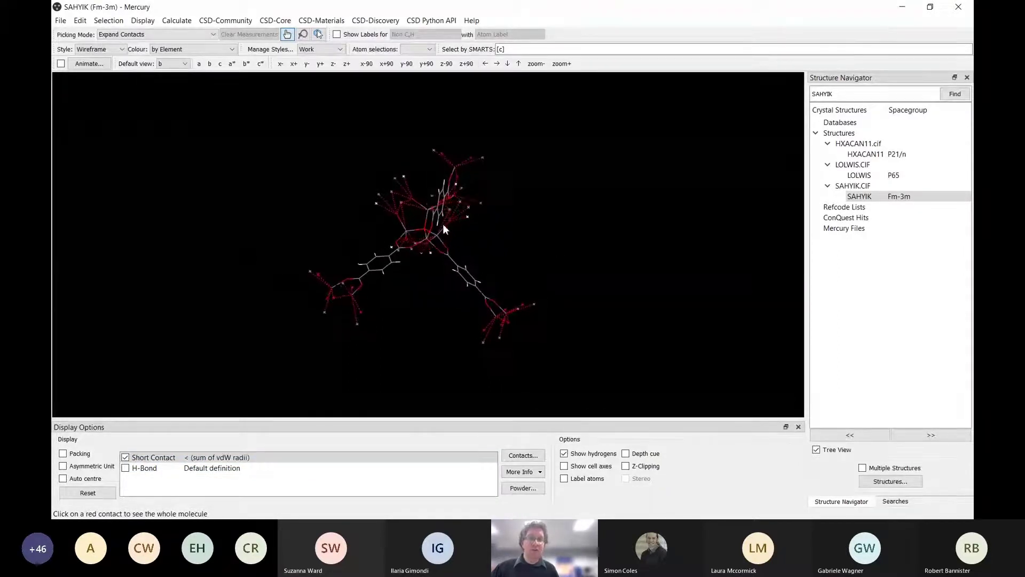
# Step: Expand short contacts around the central zinc cluster and at the linker ends to grow neighbouring framework units
pyautogui.click(399, 203)
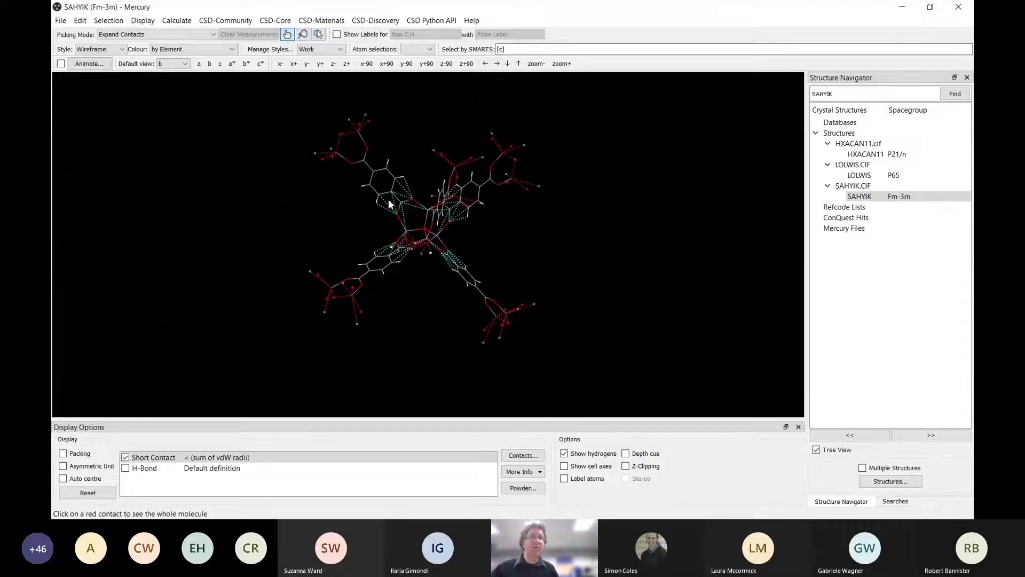
pyautogui.click(344, 135)
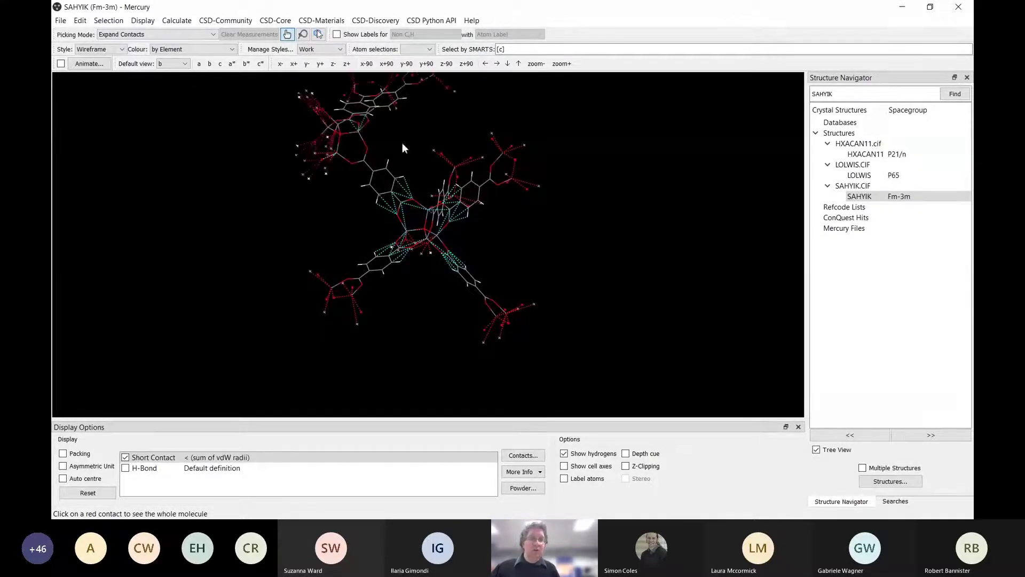
pyautogui.moveTo(402, 143); pyautogui.dragTo(565, 240)
pyautogui.click(495, 140)
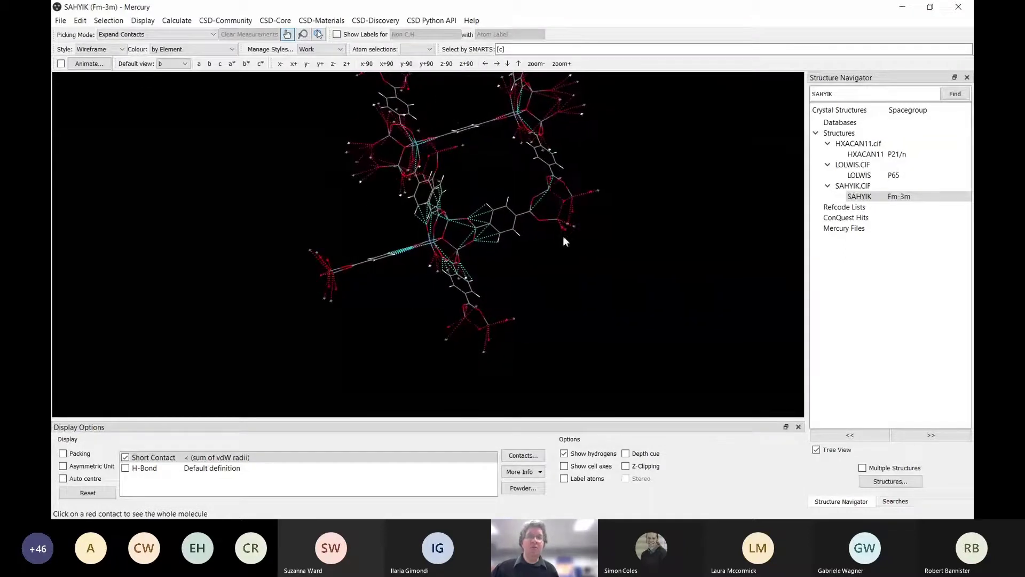
pyautogui.click(568, 227)
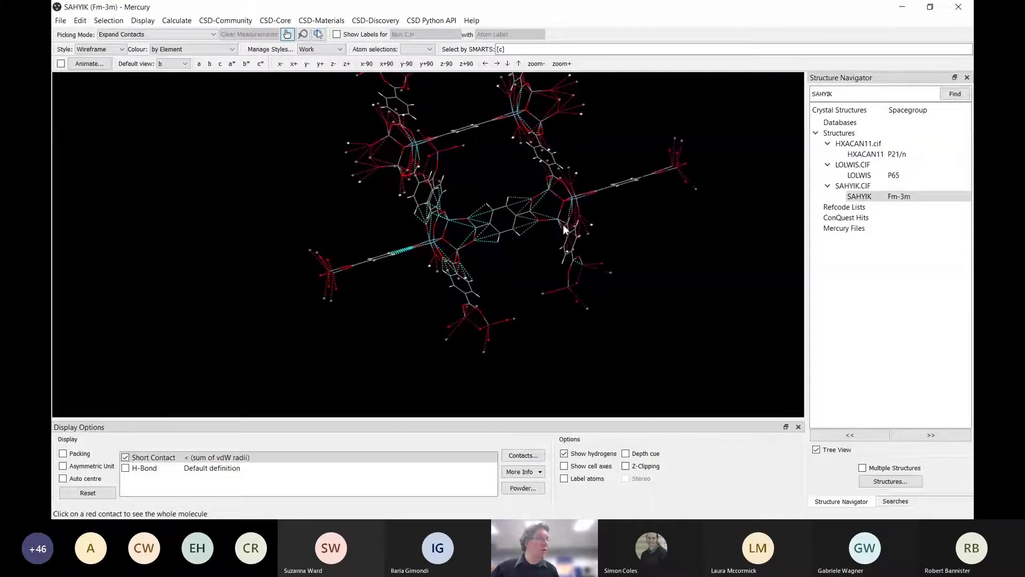
pyautogui.click(356, 161)
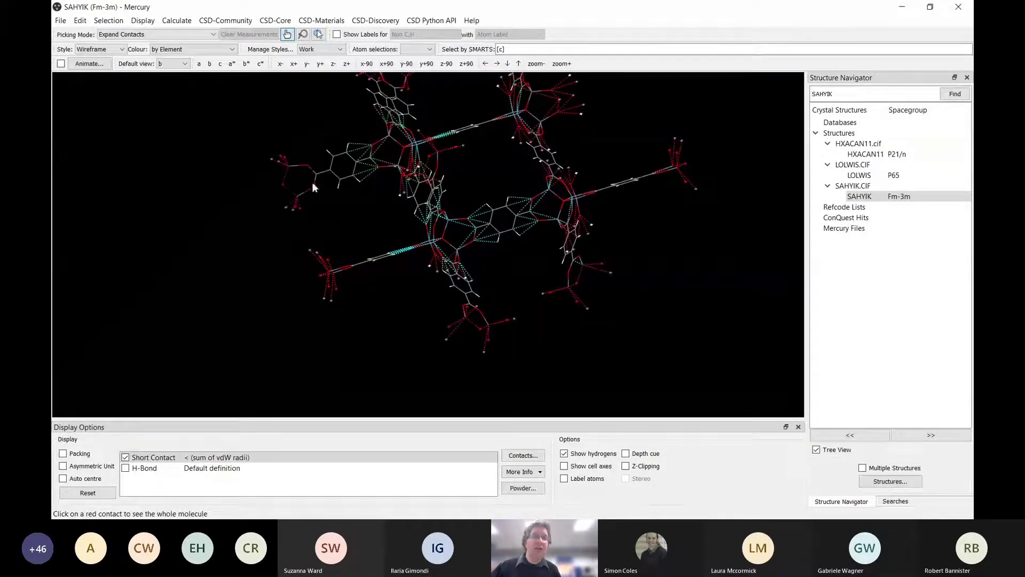
# Step: Expand more hanging contacts to extend the framework into a grid of adjoining pores, and orient it to look straight through them
pyautogui.click(283, 182)
pyautogui.moveTo(285, 184); pyautogui.dragTo(294, 202)
pyautogui.click(283, 186)
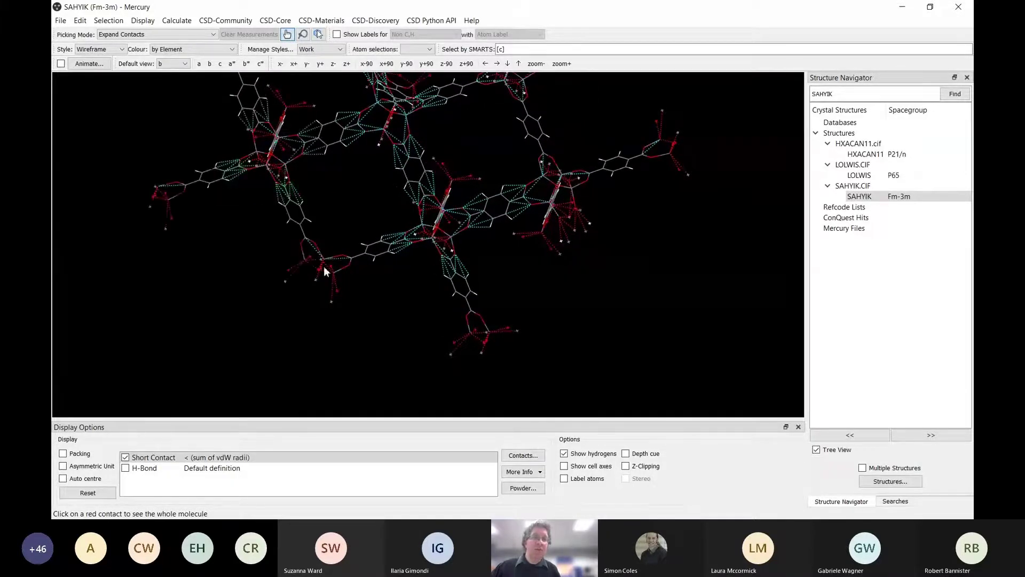
pyautogui.moveTo(323, 266); pyautogui.dragTo(108, 128)
pyautogui.moveTo(341, 266); pyautogui.dragTo(314, 225)
pyautogui.click(319, 218)
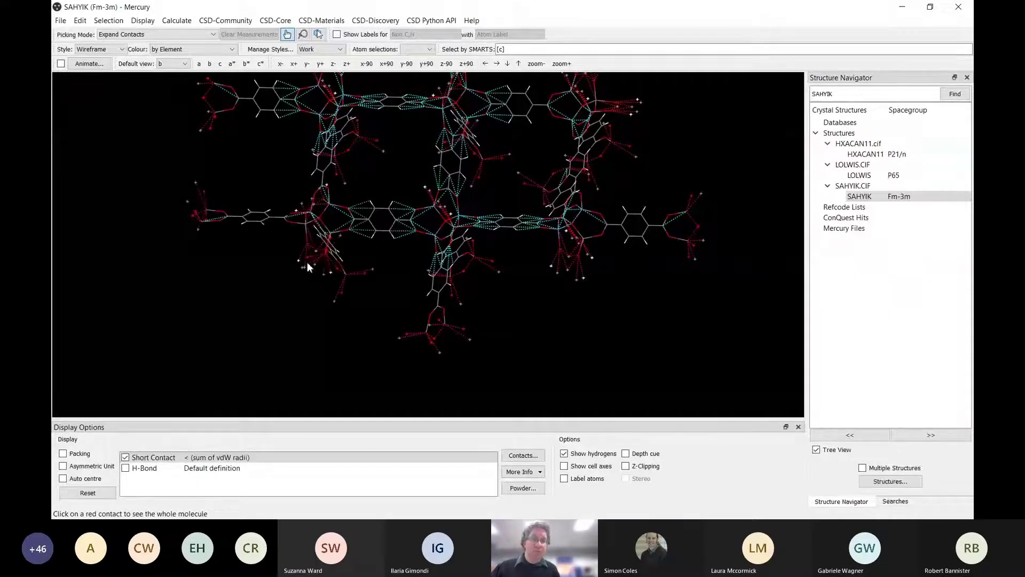
pyautogui.moveTo(306, 261)
pyautogui.mouseDown()
pyautogui.moveTo(308, 288)
pyautogui.moveTo(305, 275)
pyautogui.mouseUp()
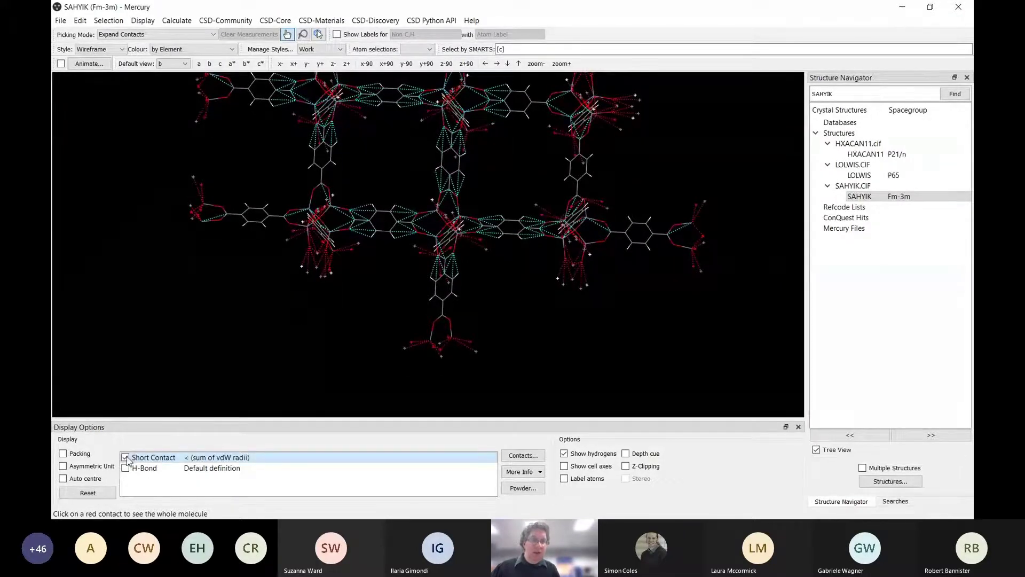
pyautogui.click(168, 468)
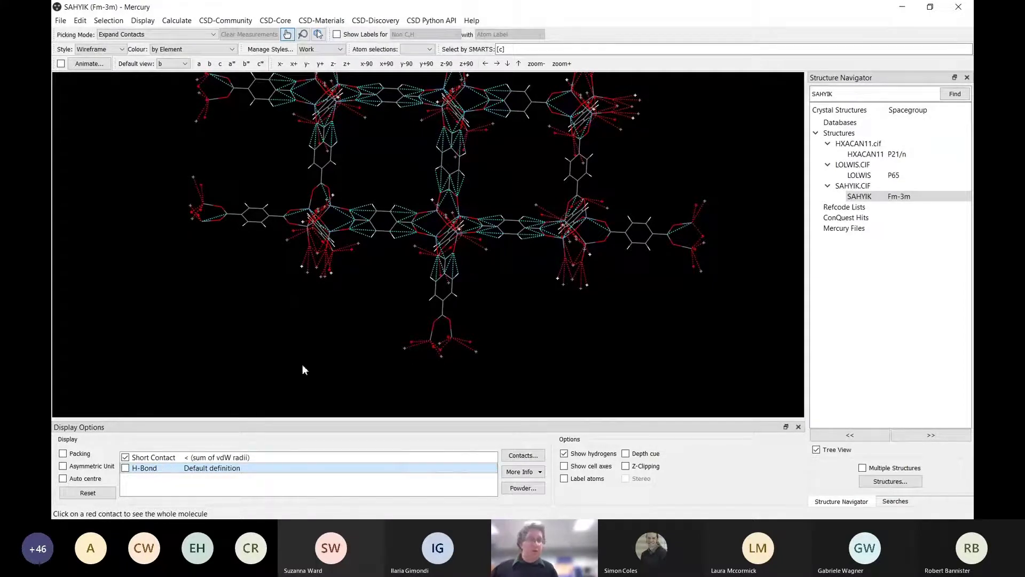
pyautogui.moveTo(360, 288); pyautogui.dragTo(358, 300)
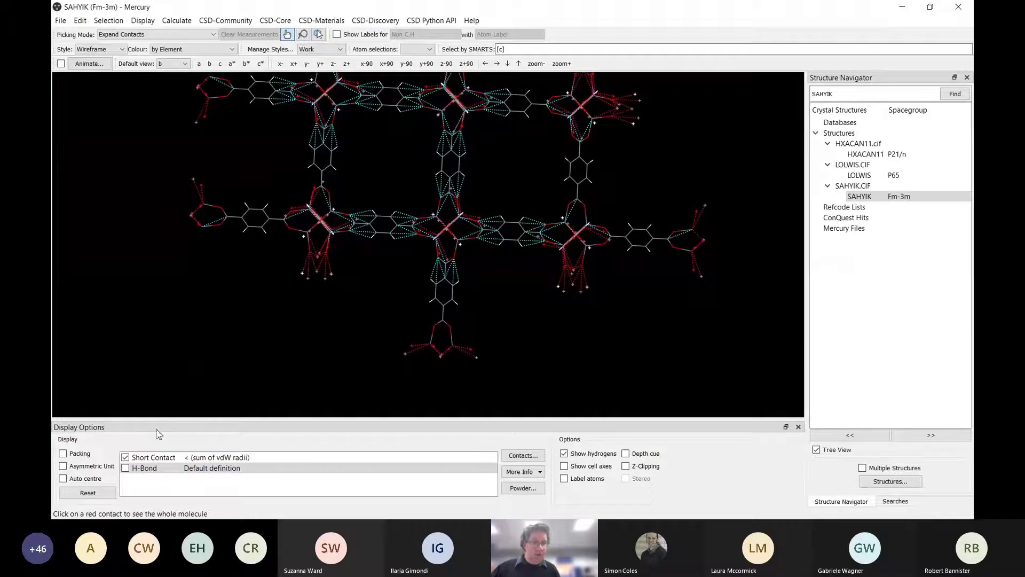
# Step: Hide the short contacts and reset the structure, and display the packed unit cell in Ball and Stick style
pyautogui.click(126, 457)
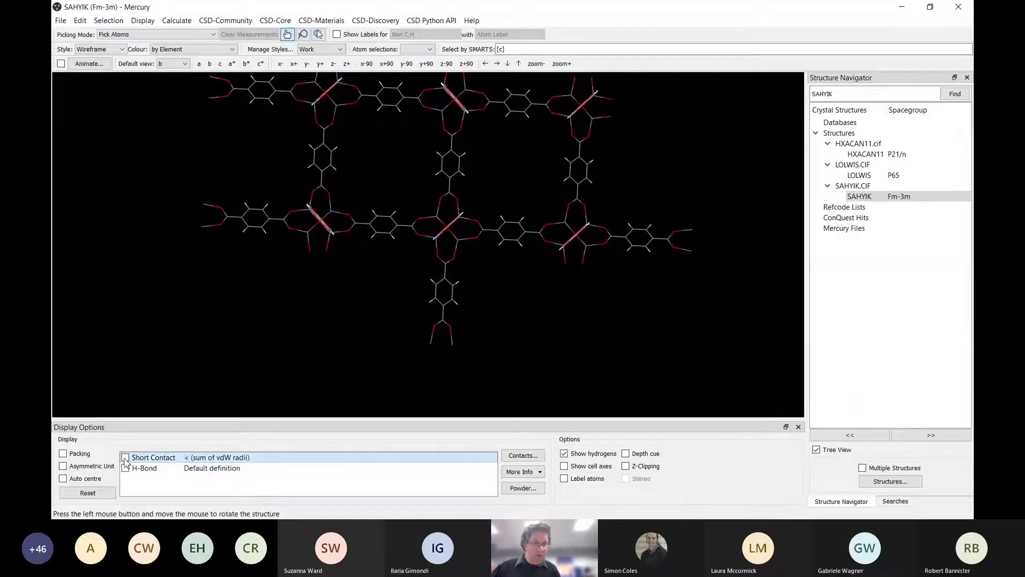
pyautogui.click(88, 493)
pyautogui.click(64, 453)
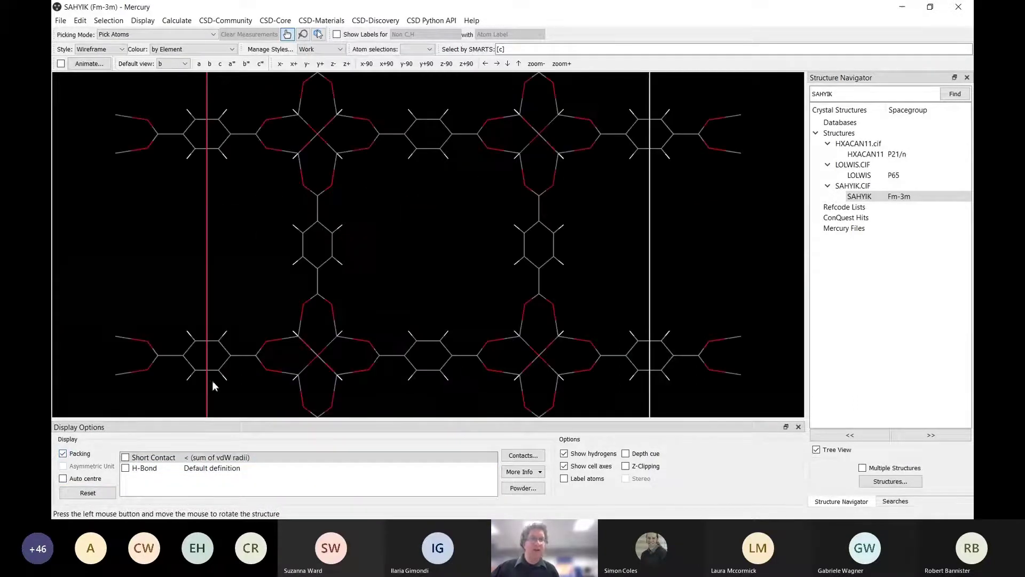
pyautogui.click(536, 64)
pyautogui.click(537, 64)
pyautogui.click(536, 63)
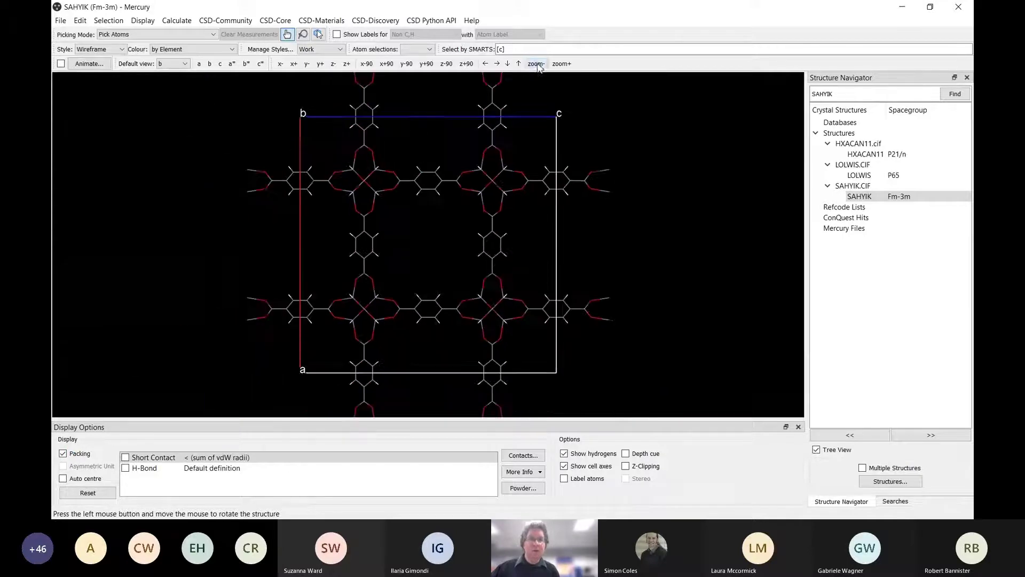
pyautogui.moveTo(515, 187); pyautogui.dragTo(472, 235)
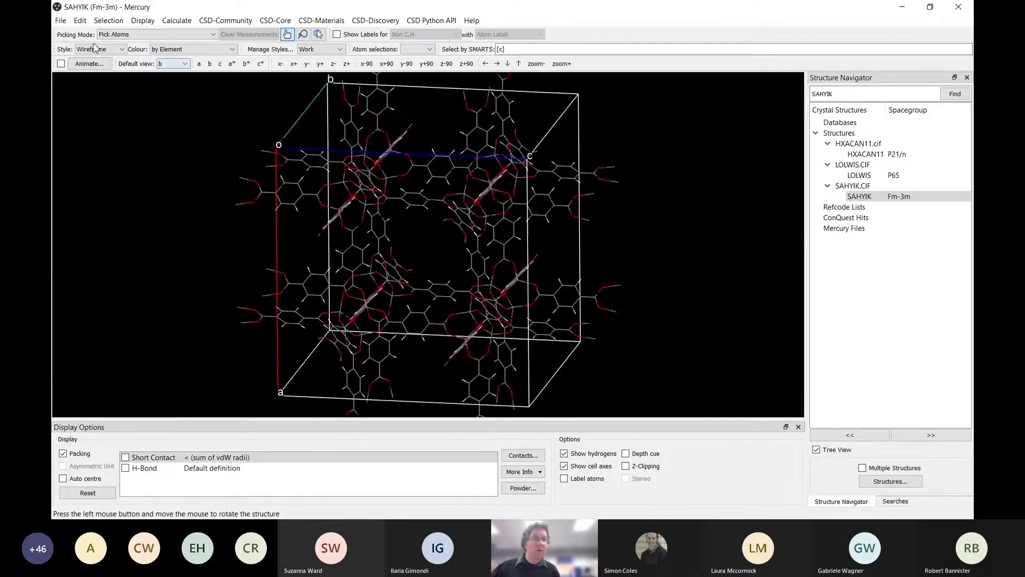
pyautogui.click(107, 75)
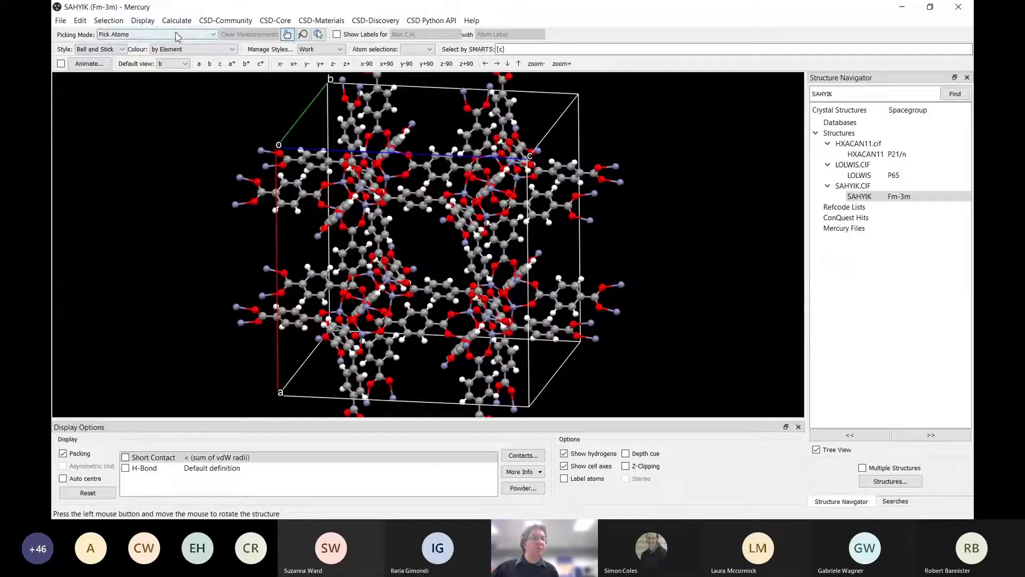
# Step: Measure the zinc-to-zinc distances diagonally across the pore and along one linker, and clear the measurements
pyautogui.click(143, 80)
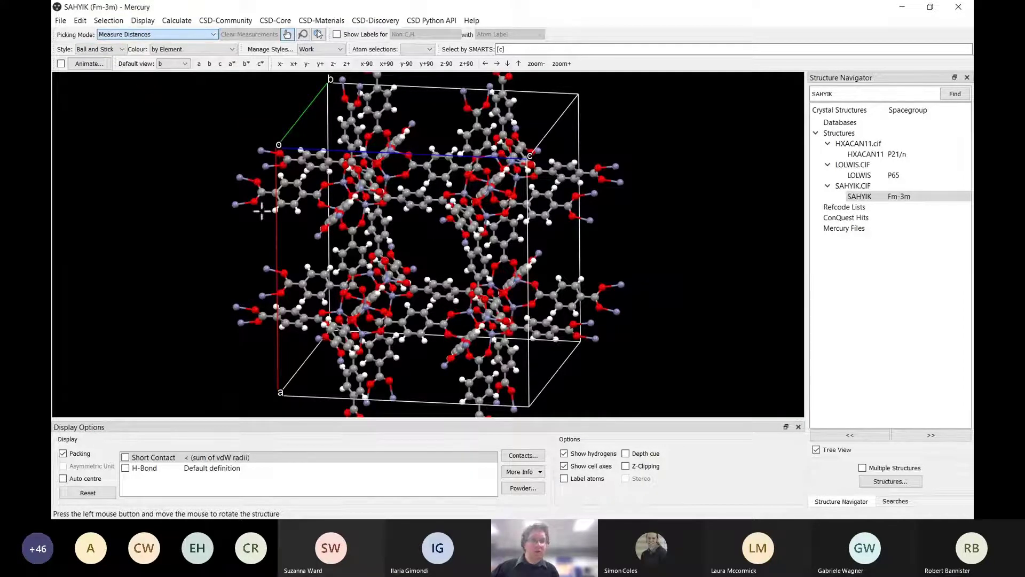
pyautogui.moveTo(446, 292); pyautogui.dragTo(443, 303)
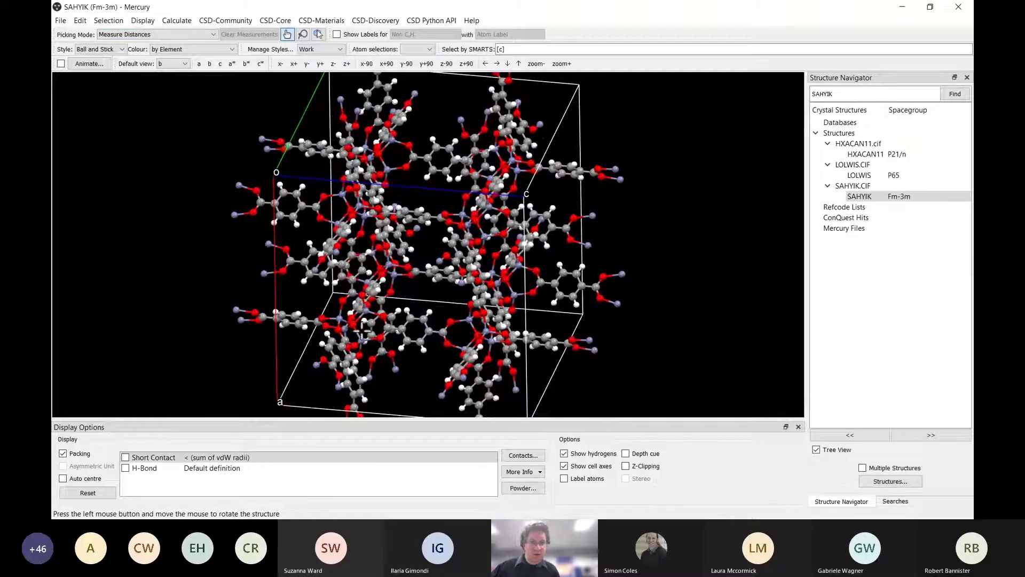
pyautogui.moveTo(511, 199); pyautogui.dragTo(513, 153)
pyautogui.click(492, 173)
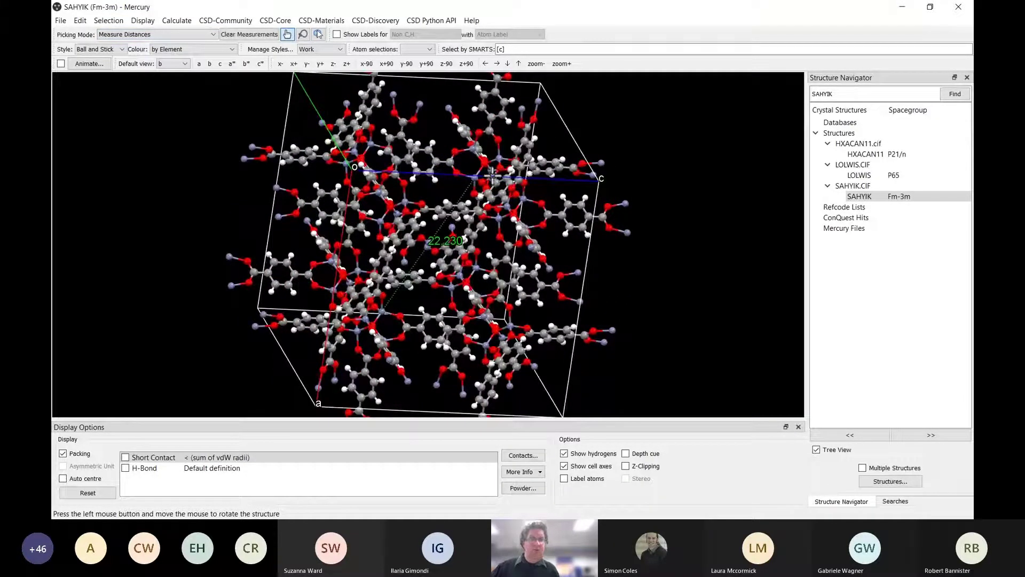
pyautogui.moveTo(450, 207); pyautogui.dragTo(350, 342)
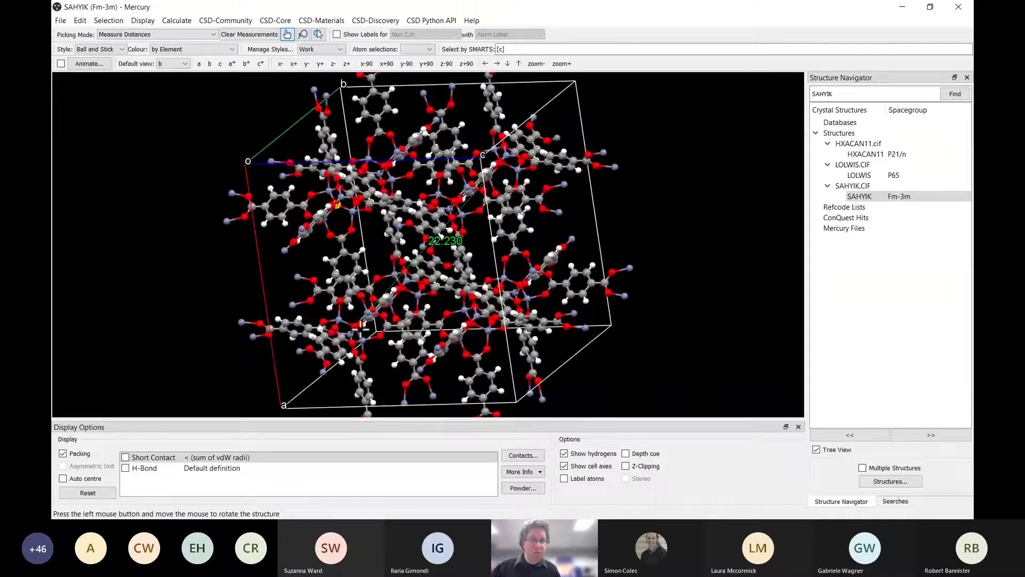
pyautogui.click(355, 324)
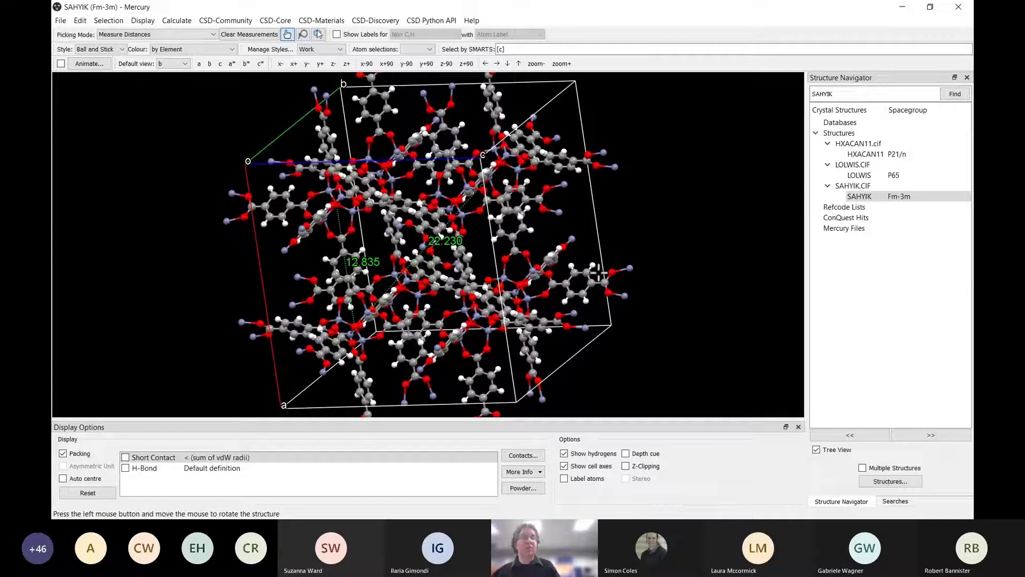
pyautogui.moveTo(434, 246); pyautogui.dragTo(466, 226)
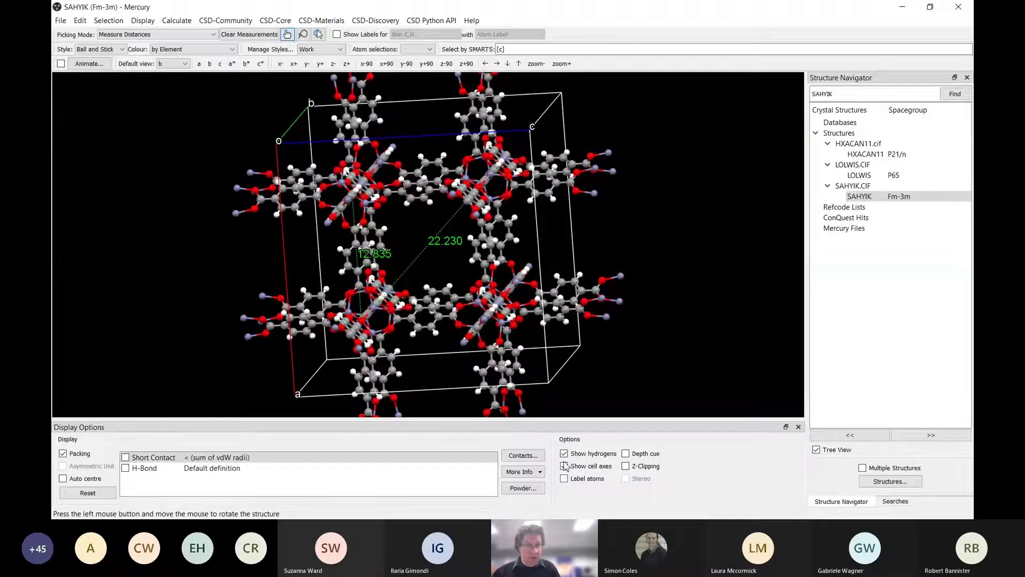
pyautogui.click(249, 34)
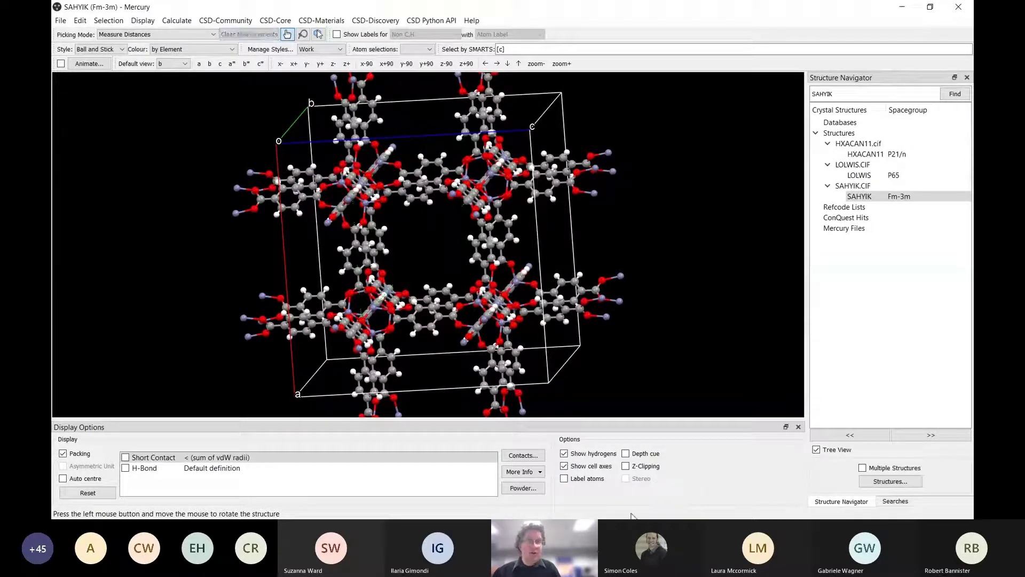
# Step: Show atom labels for metal atoms only at a smaller label size, and hide the labels again
pyautogui.click(564, 478)
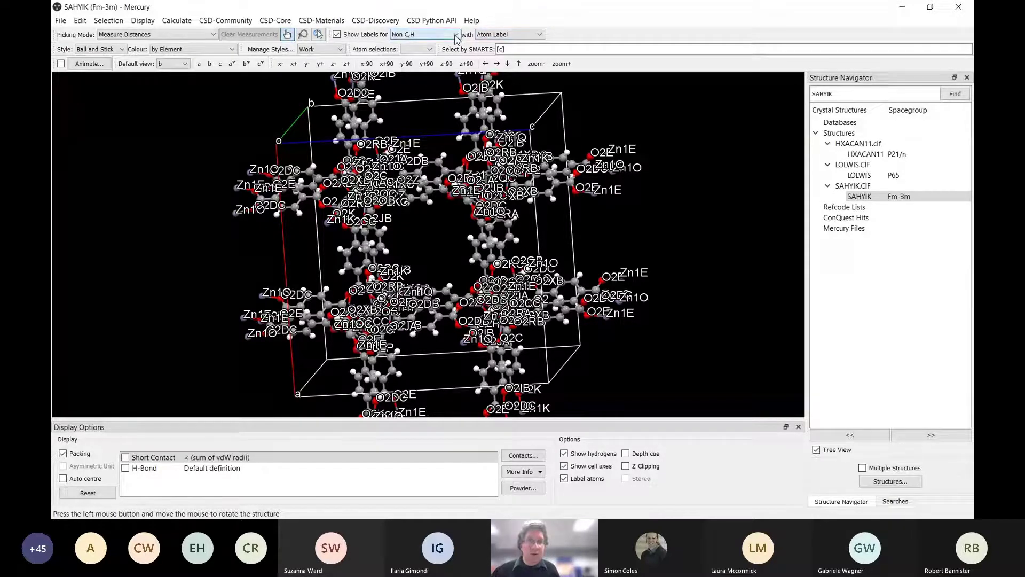
pyautogui.click(417, 79)
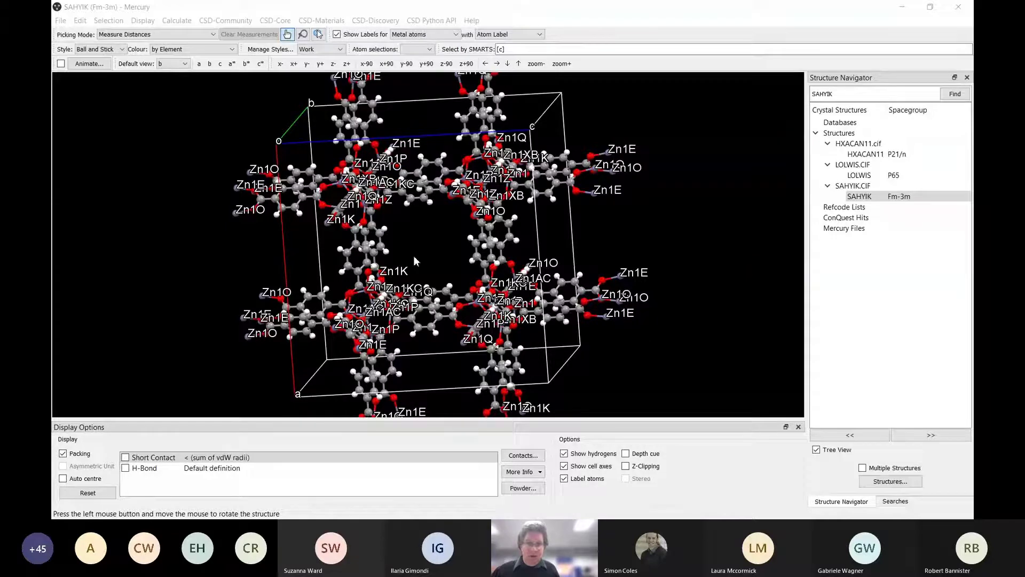
pyautogui.click(517, 274)
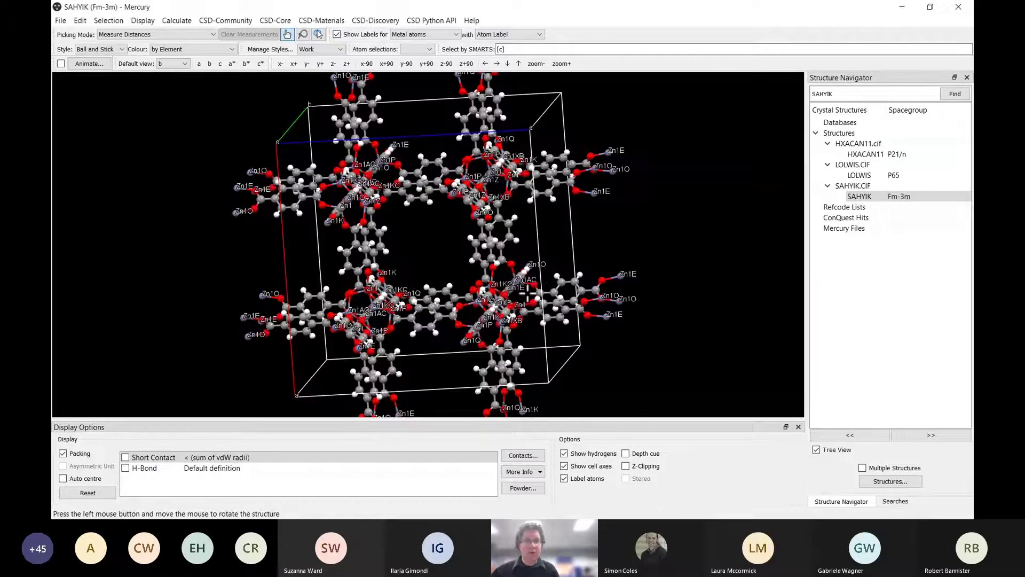
pyautogui.moveTo(591, 357); pyautogui.dragTo(528, 363)
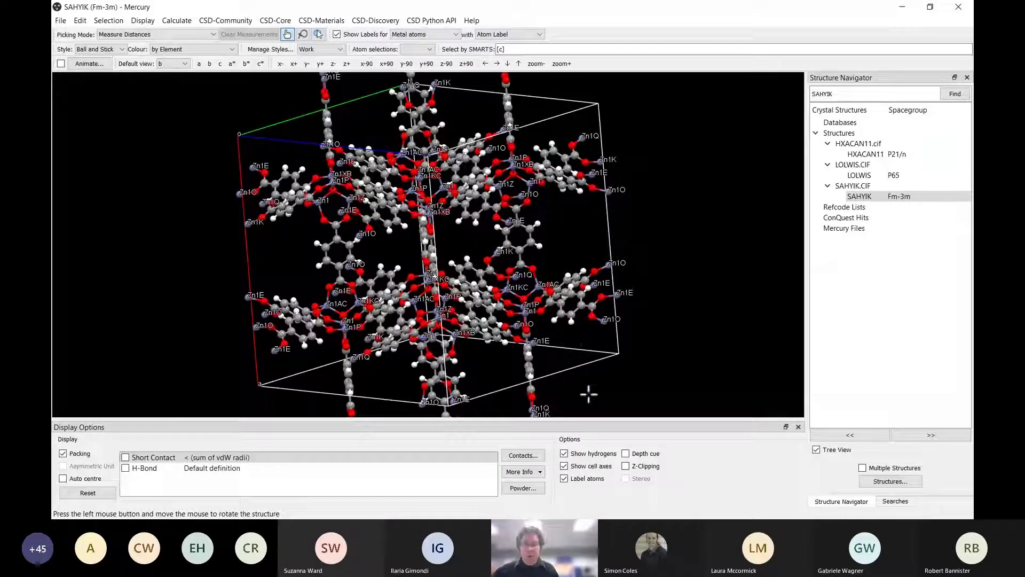
pyautogui.click(564, 478)
# Step: Rotate the packed framework to look through its square channels and down the body diagonal of the unit cell
pyautogui.moveTo(395, 286); pyautogui.dragTo(391, 219)
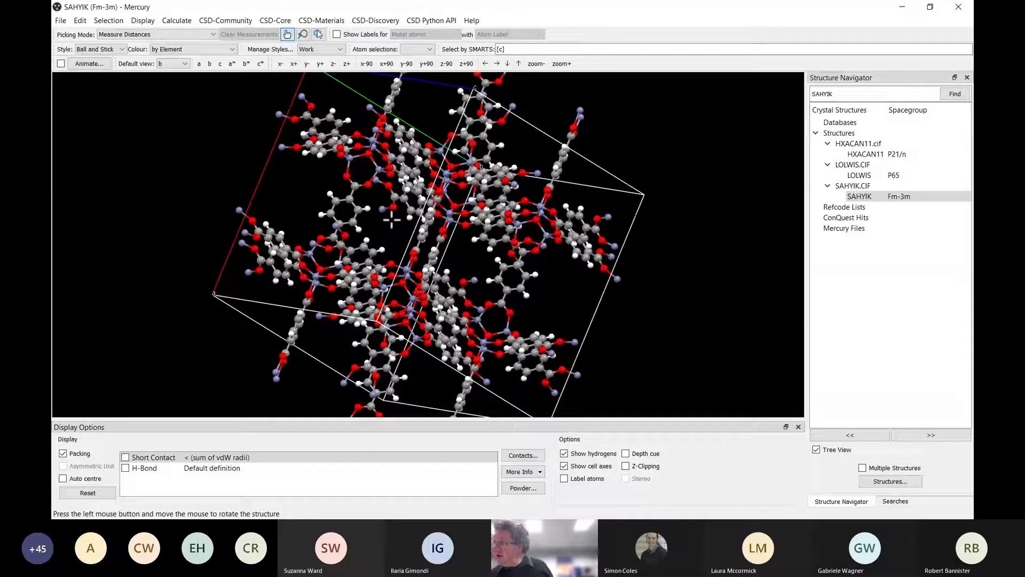
pyautogui.moveTo(436, 230); pyautogui.dragTo(506, 92)
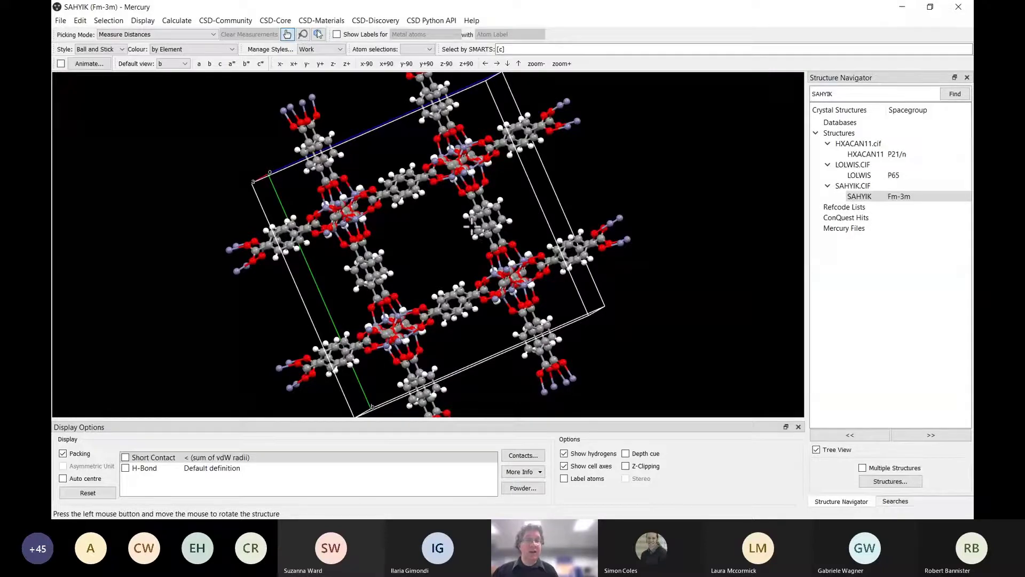
pyautogui.moveTo(409, 195)
pyautogui.mouseDown()
pyautogui.moveTo(384, 183)
pyautogui.moveTo(389, 193)
pyautogui.mouseUp()
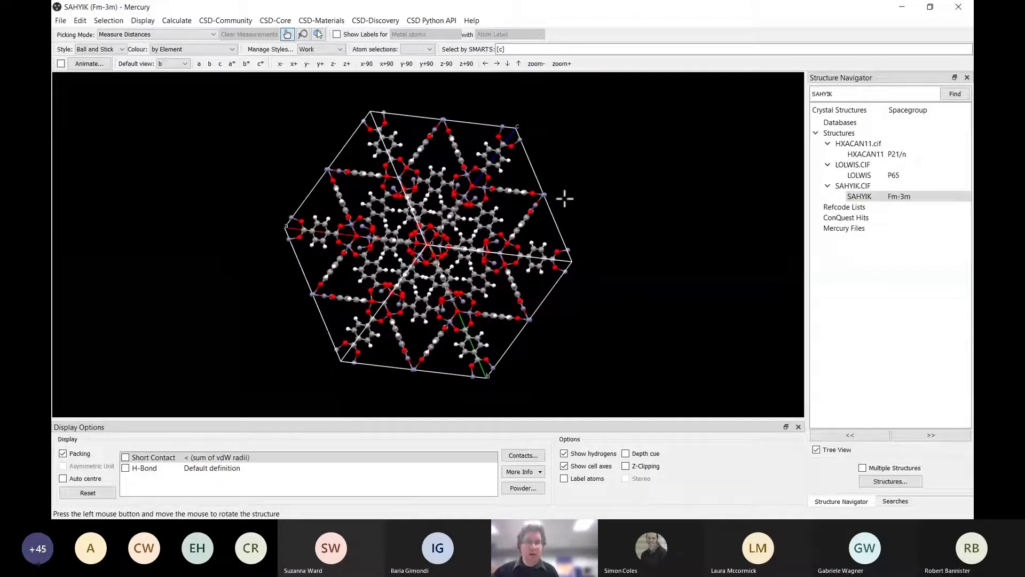
pyautogui.moveTo(620, 215); pyautogui.dragTo(515, 213)
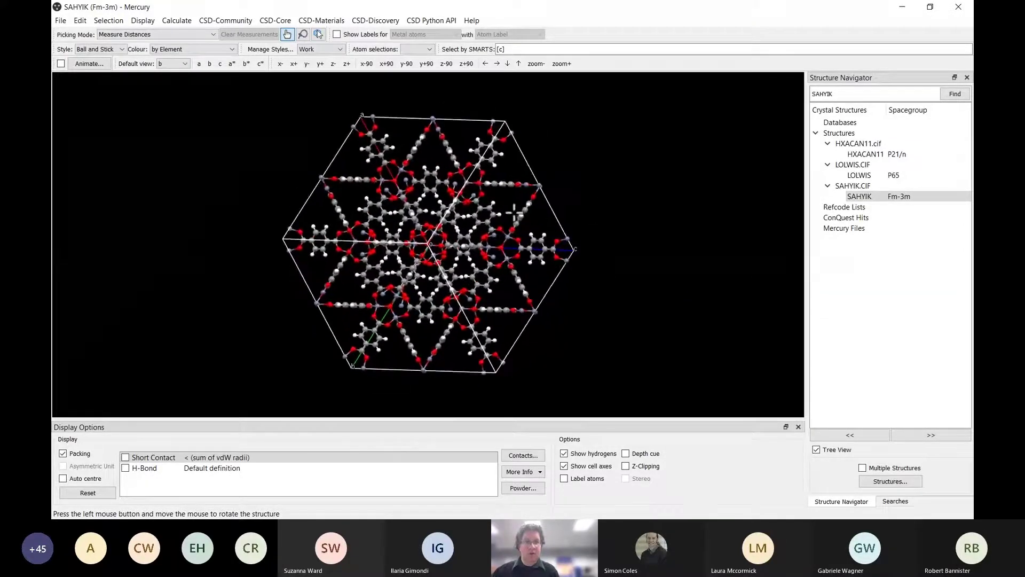
# Step: Enlarge the packed framework in the display and switch the background to white
pyautogui.click(561, 63)
pyautogui.moveTo(127, 267); pyautogui.dragTo(125, 261, button='right')
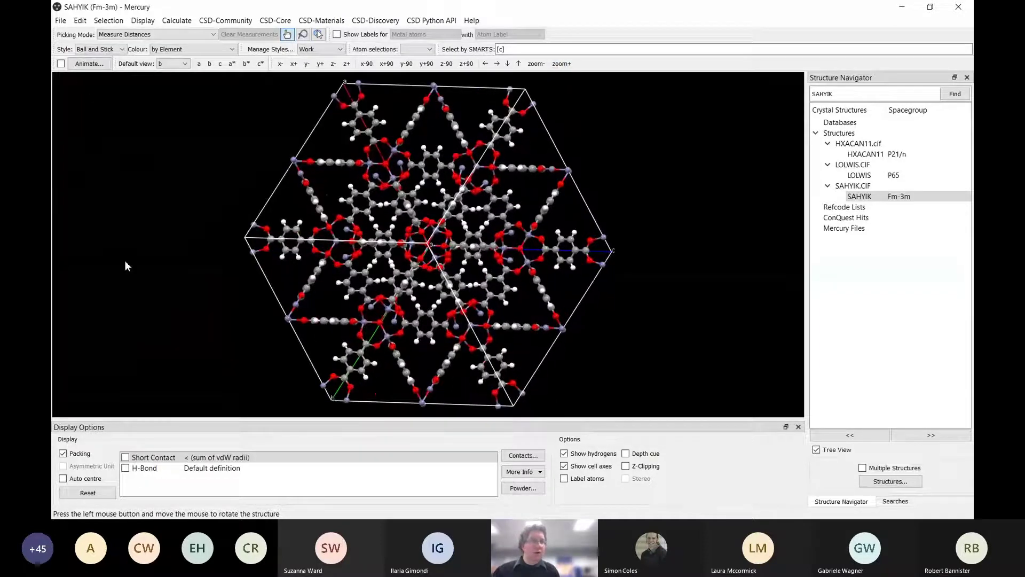
pyautogui.click(178, 438)
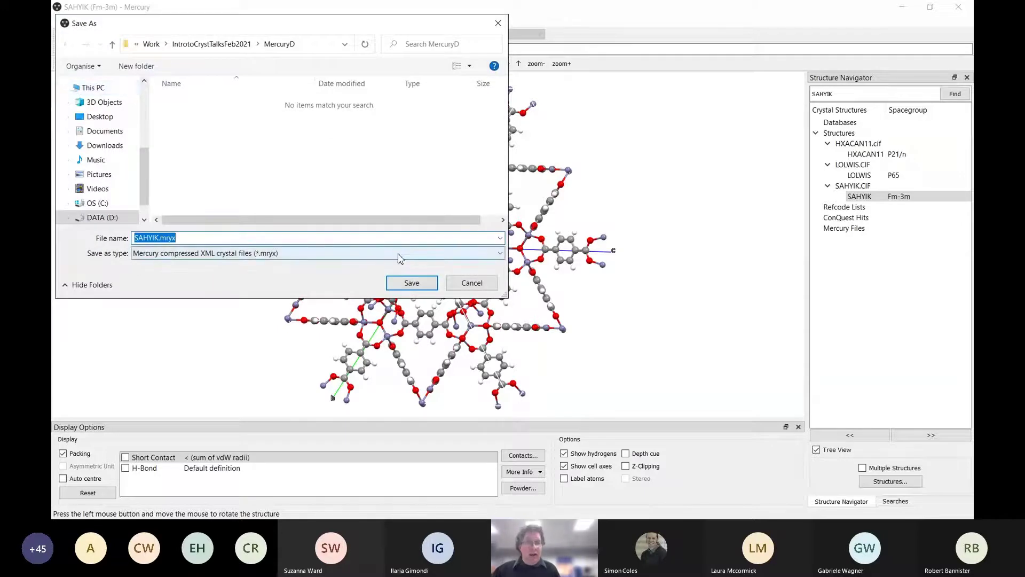
# Step: Save the view as the PNG image SAHYIK.png at 2.00 times the current window size with a transparent background
pyautogui.click(399, 259)
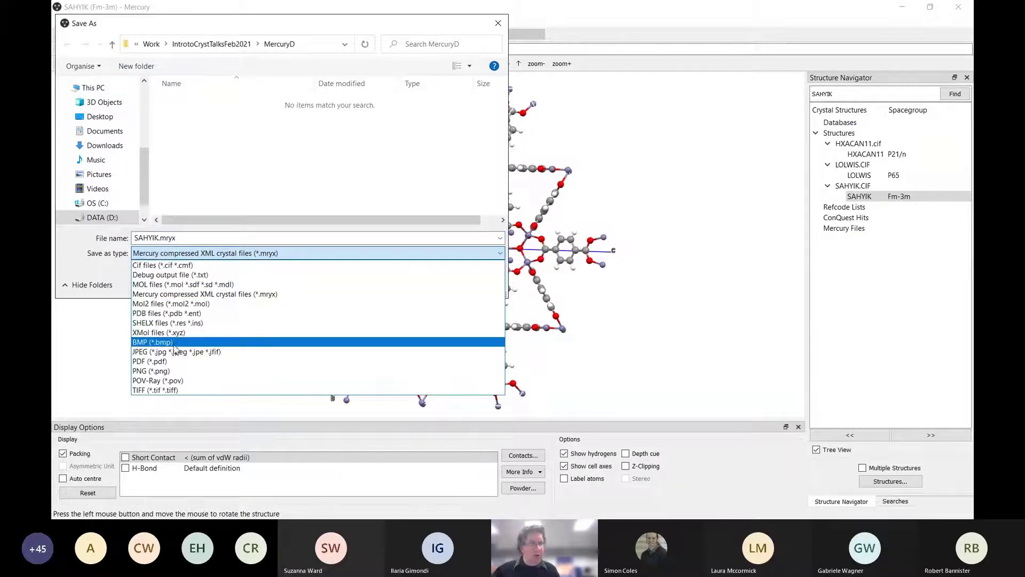
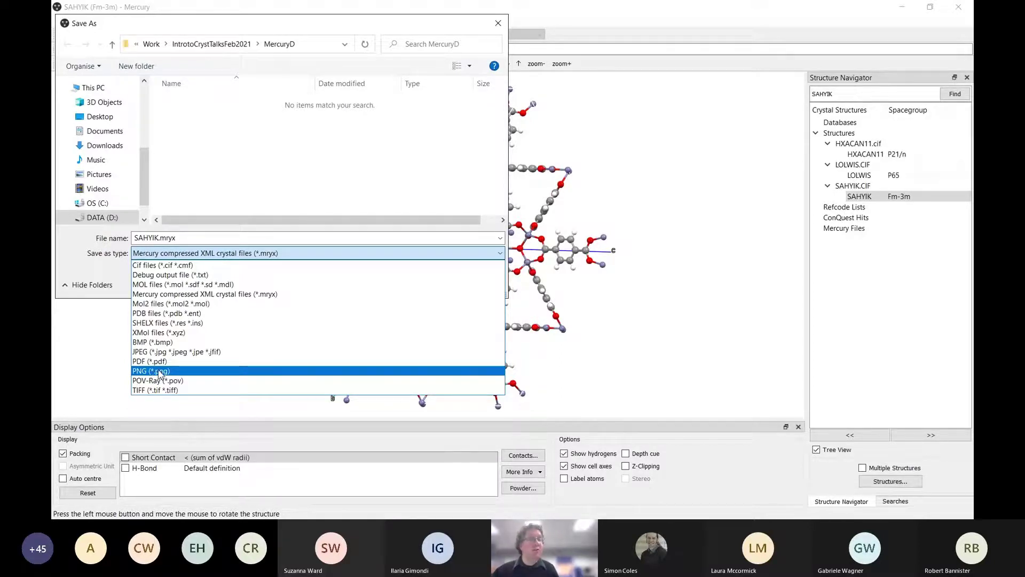
pyautogui.click(161, 372)
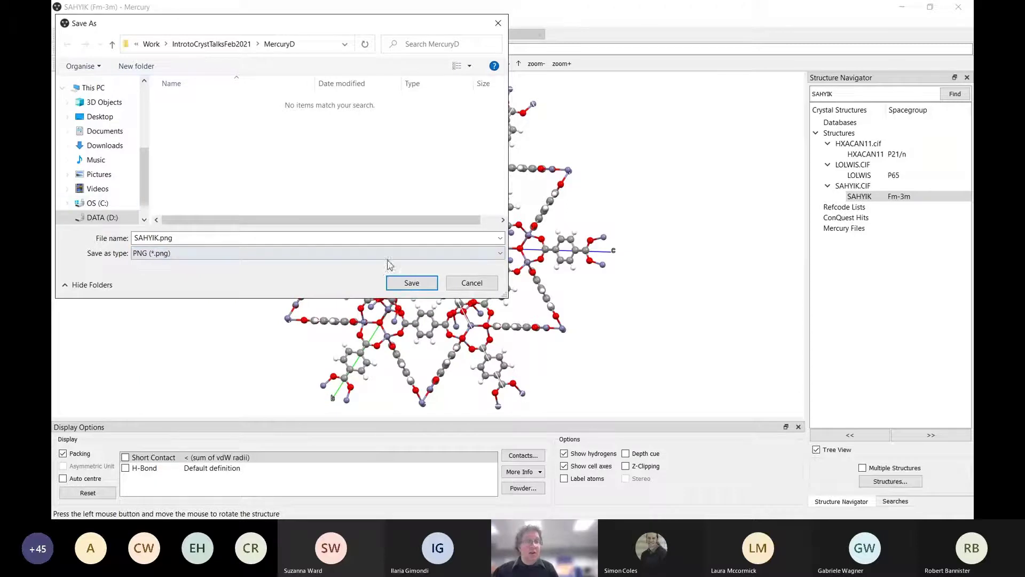
pyautogui.click(412, 283)
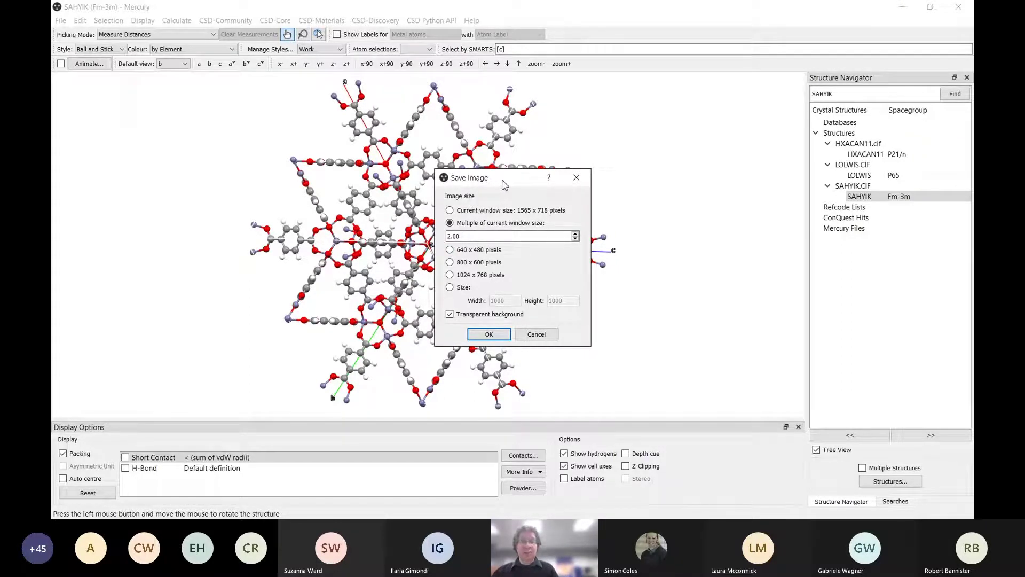
pyautogui.moveTo(505, 185); pyautogui.dragTo(685, 109)
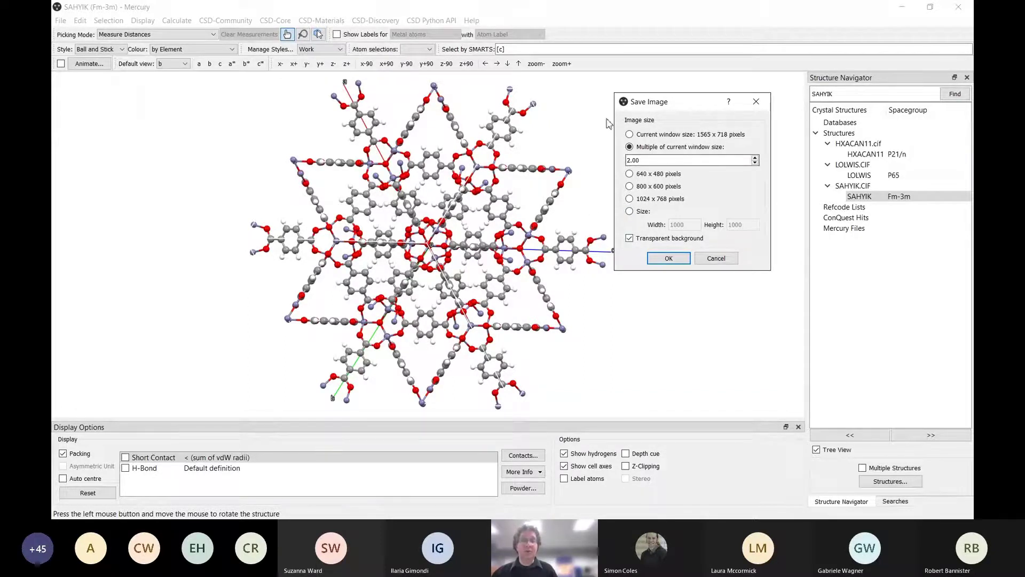
pyautogui.click(668, 259)
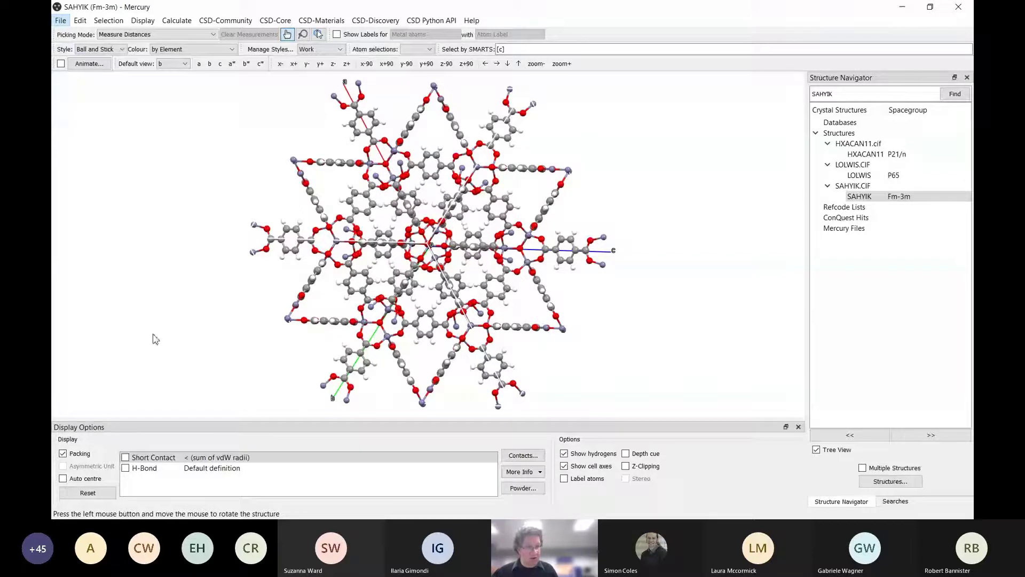
# Step: Turn off packing for SAHYIK and display only its asymmetric unit
pyautogui.moveTo(162, 323); pyautogui.dragTo(165, 325)
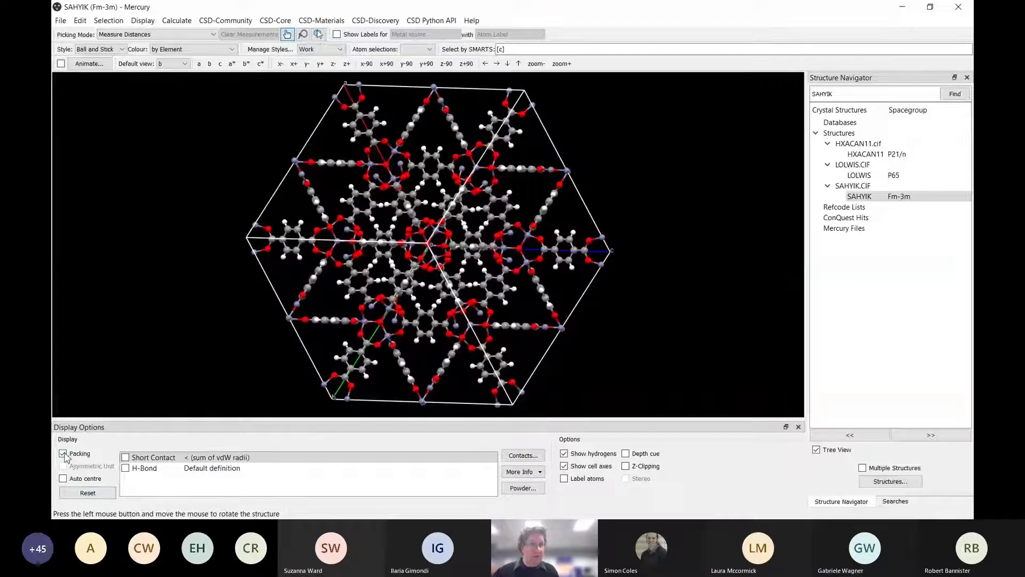
pyautogui.click(63, 453)
pyautogui.moveTo(380, 119); pyautogui.dragTo(393, 278)
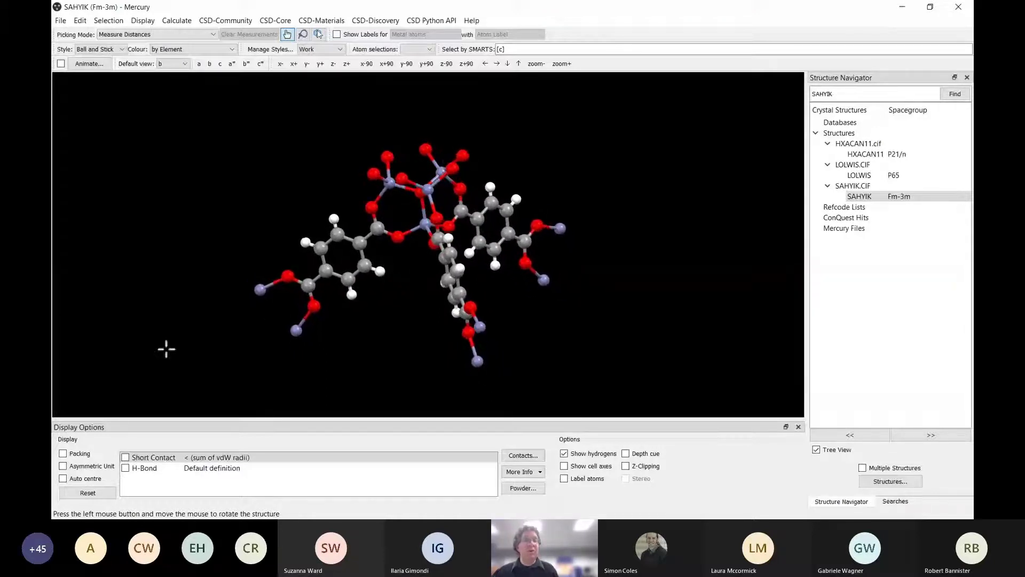
pyautogui.click(63, 465)
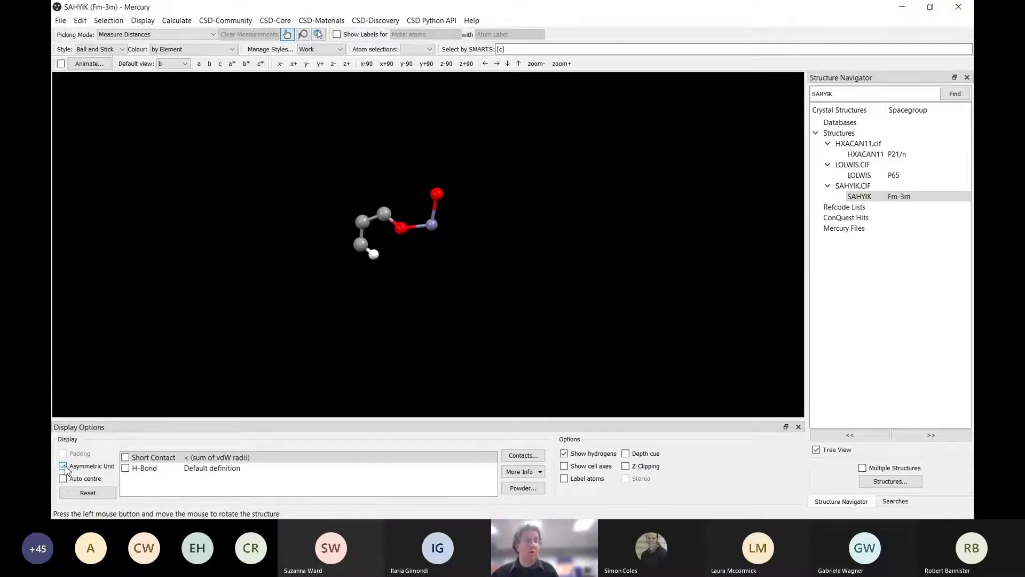
# Step: Display the full zinc cluster with its linkers instead of the asymmetric unit, and rotate it to examine the connectivity
pyautogui.click(64, 466)
pyautogui.moveTo(299, 278); pyautogui.dragTo(508, 243)
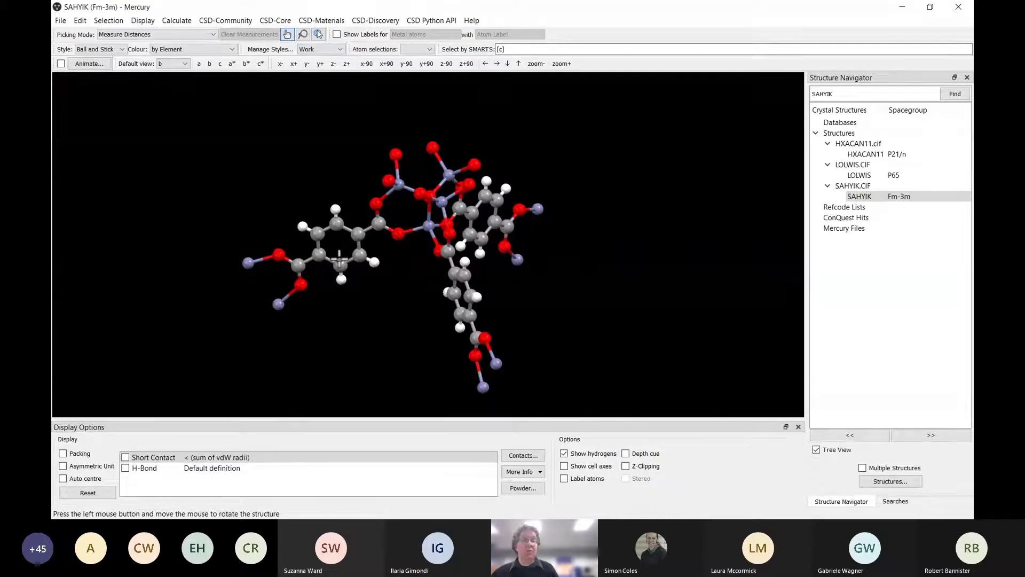
pyautogui.moveTo(490, 302); pyautogui.dragTo(434, 261)
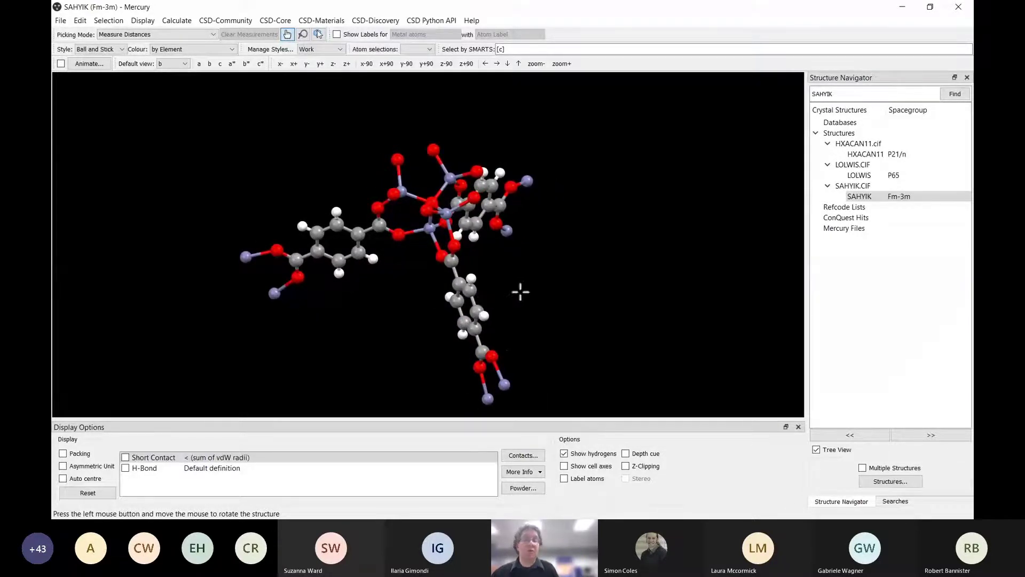
pyautogui.moveTo(571, 267); pyautogui.dragTo(299, 128)
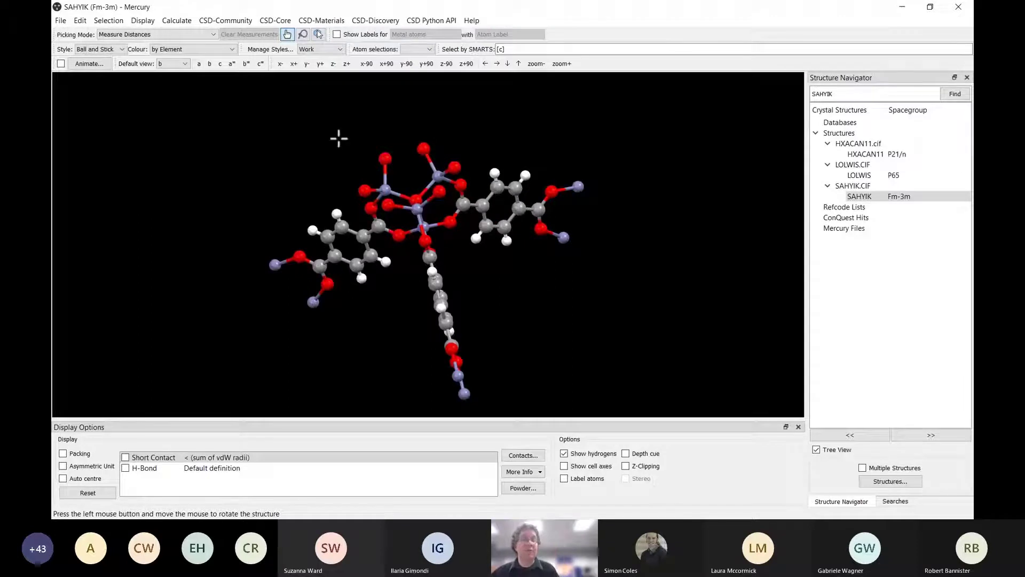
pyautogui.moveTo(488, 255); pyautogui.dragTo(452, 214)
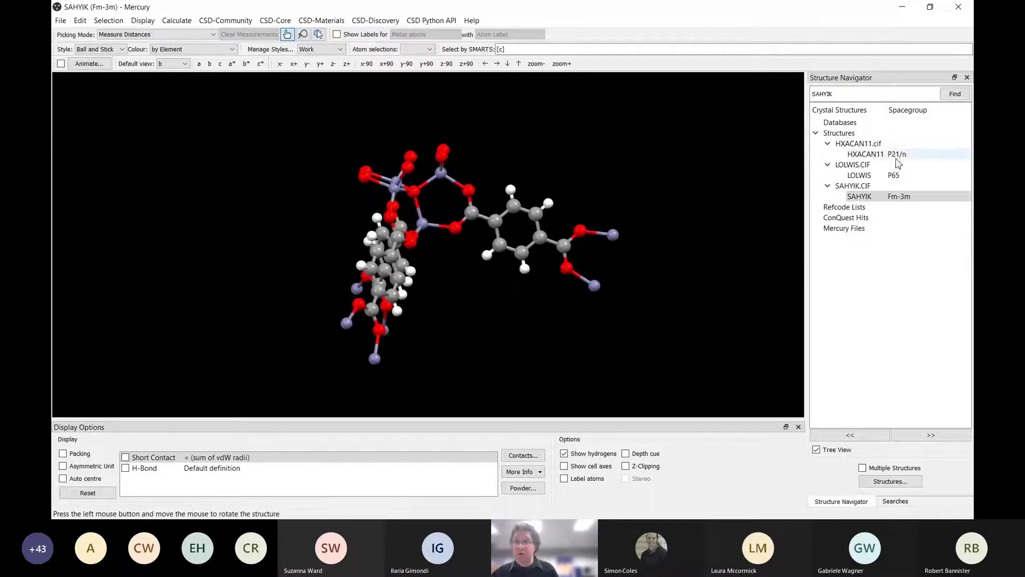
# Step: Open the LOLWIS structure and rotate the complex to inspect the arrangement of ligands around the metal
pyautogui.click(868, 176)
pyautogui.moveTo(351, 202); pyautogui.dragTo(376, 218)
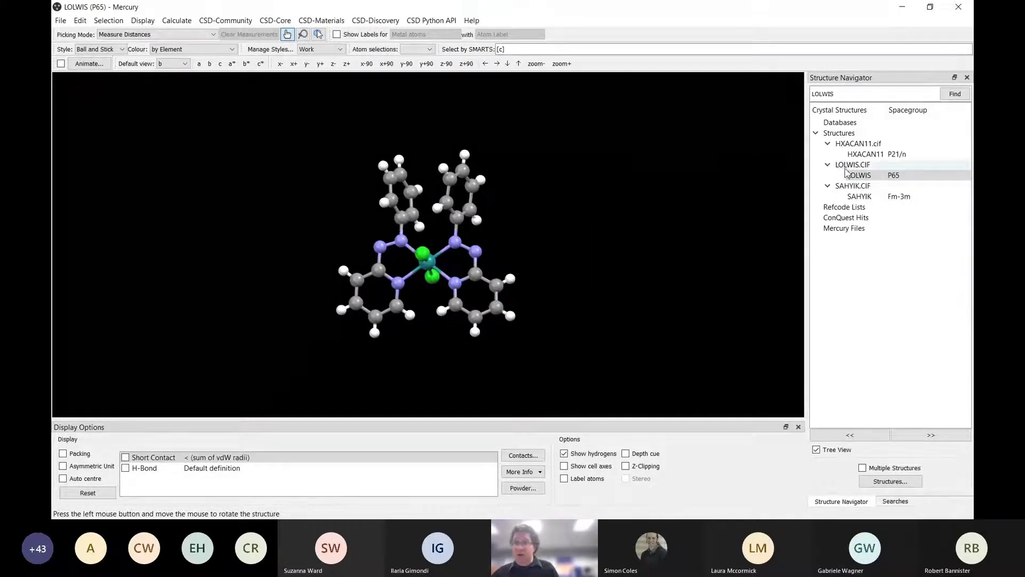
pyautogui.moveTo(523, 224); pyautogui.dragTo(544, 219)
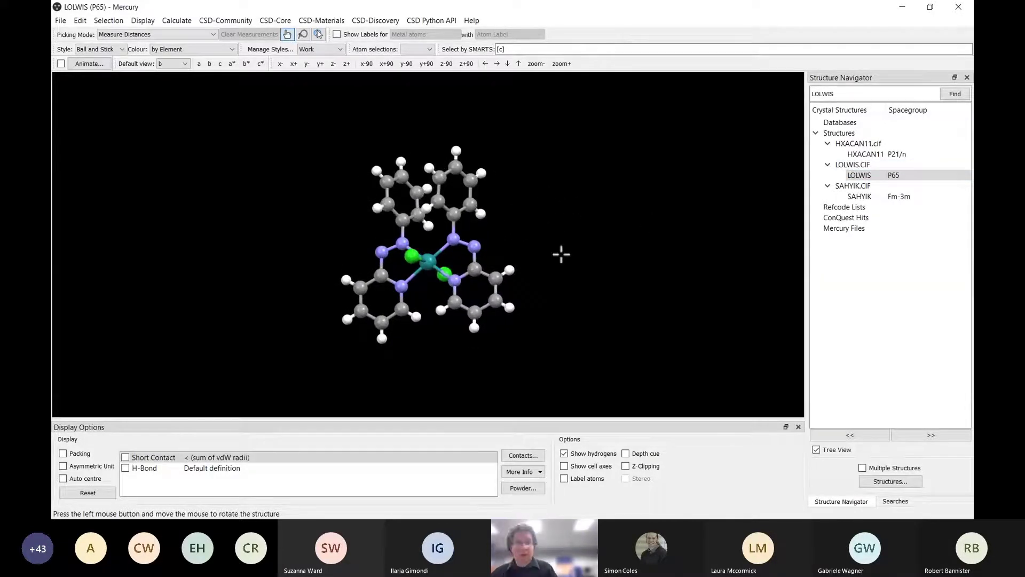
pyautogui.moveTo(561, 254); pyautogui.dragTo(584, 199)
pyautogui.moveTo(578, 198); pyautogui.dragTo(366, 267)
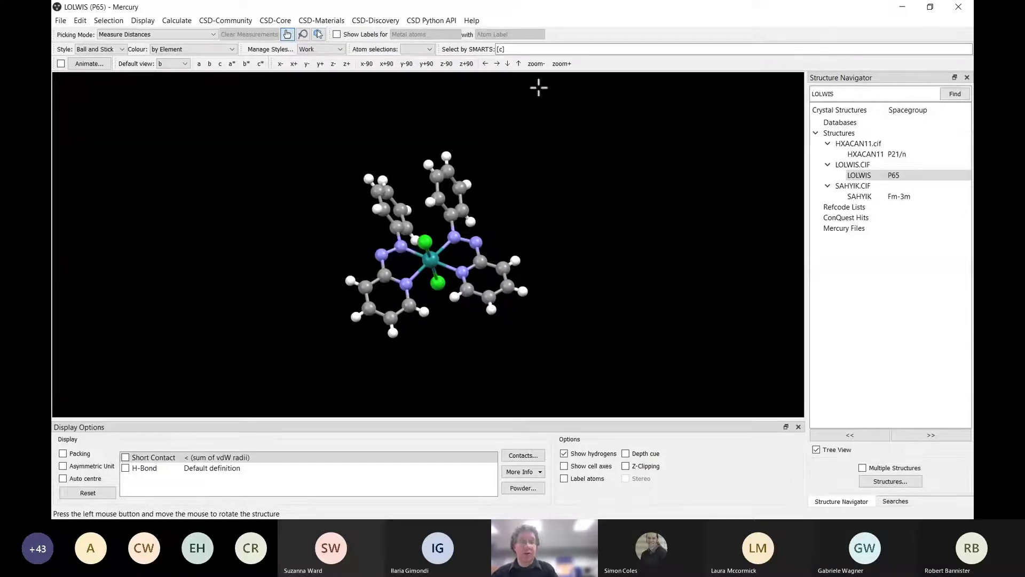
# Step: Show the label on LOLWIS's metal atom and display the complex in Capped Sticks style
pyautogui.click(565, 478)
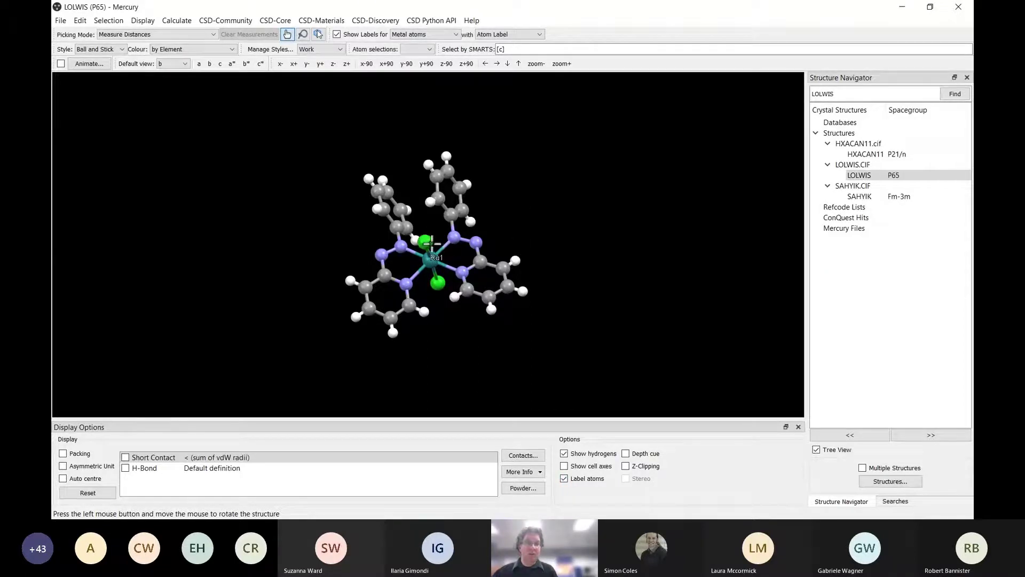
pyautogui.moveTo(454, 348); pyautogui.dragTo(437, 374)
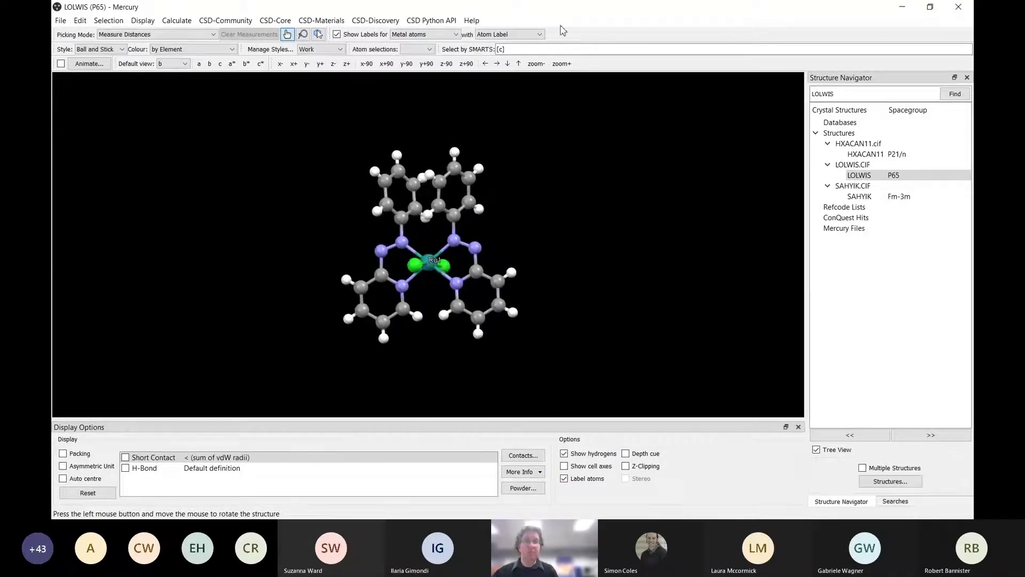
pyautogui.click(561, 63)
pyautogui.click(561, 64)
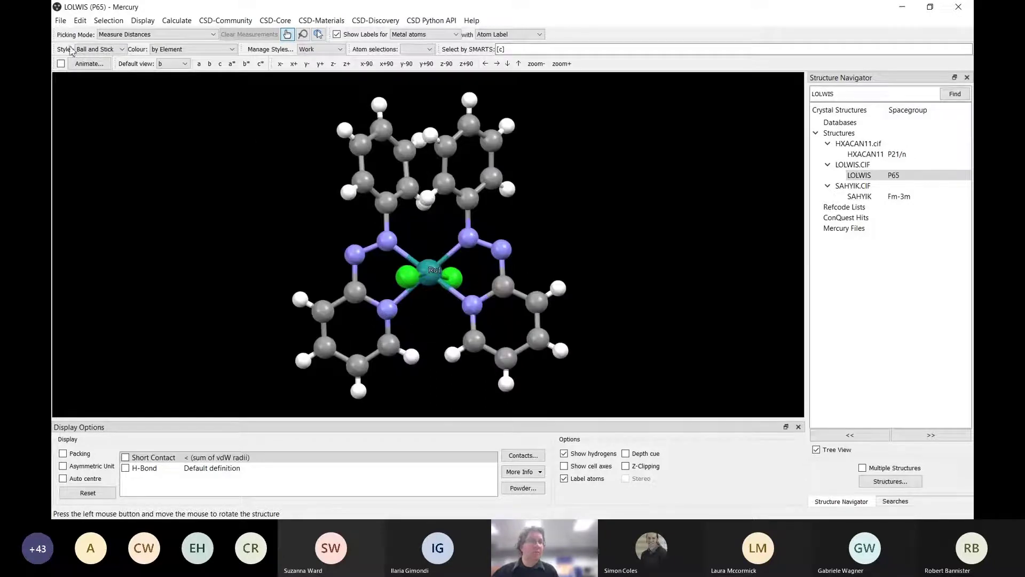
pyautogui.click(100, 68)
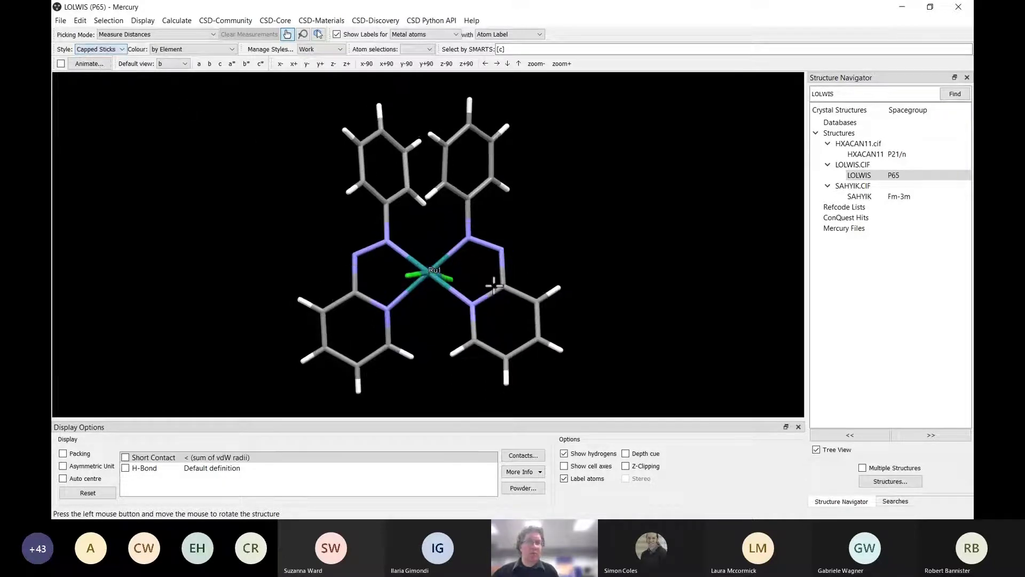
pyautogui.moveTo(492, 283); pyautogui.dragTo(470, 211)
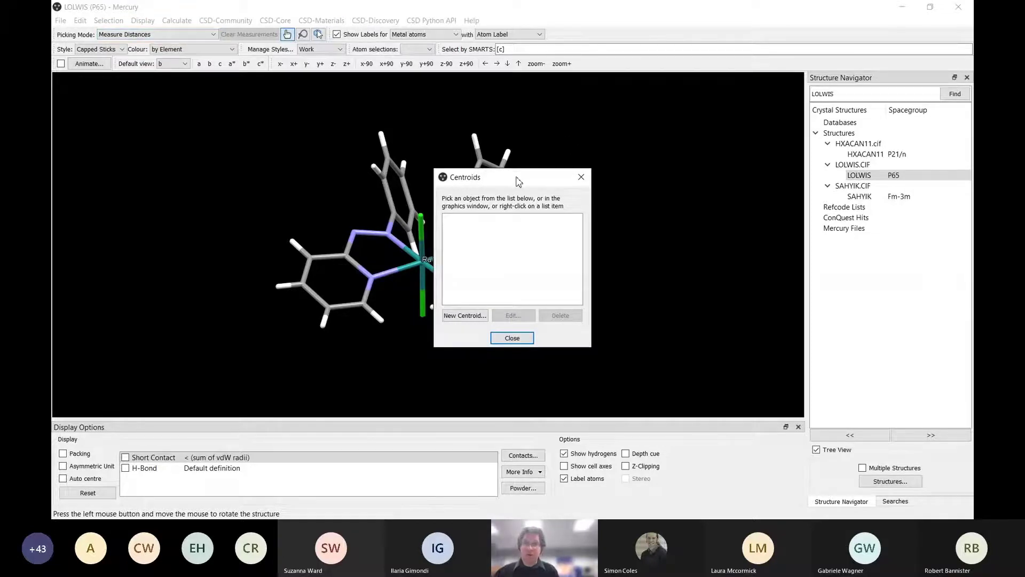
# Step: Start a new centroid with the picking mode set to Pick Atoms, and pick pyridine ring atoms C1 to C5 and N1
pyautogui.moveTo(517, 181); pyautogui.dragTo(841, 168)
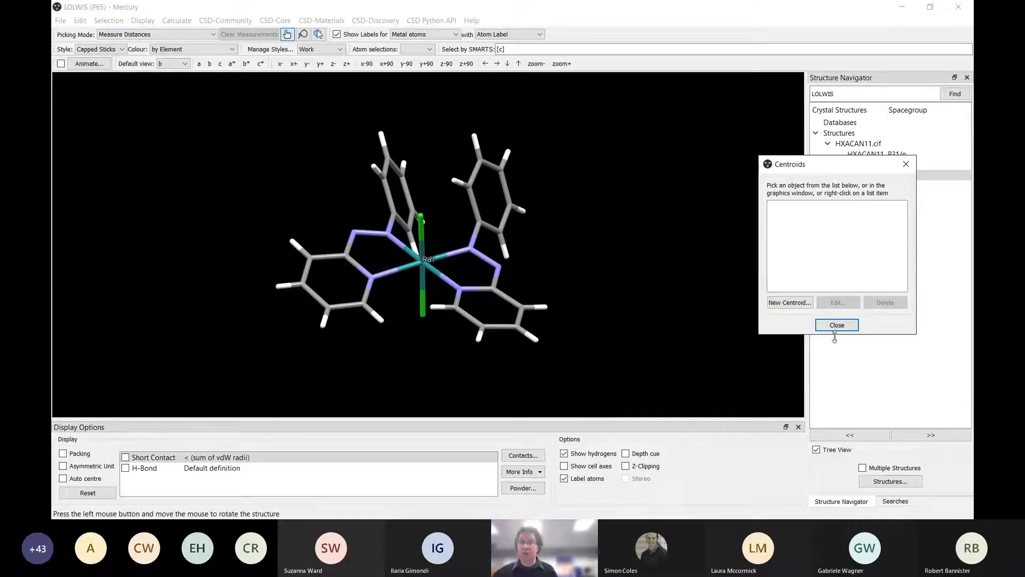
pyautogui.click(789, 302)
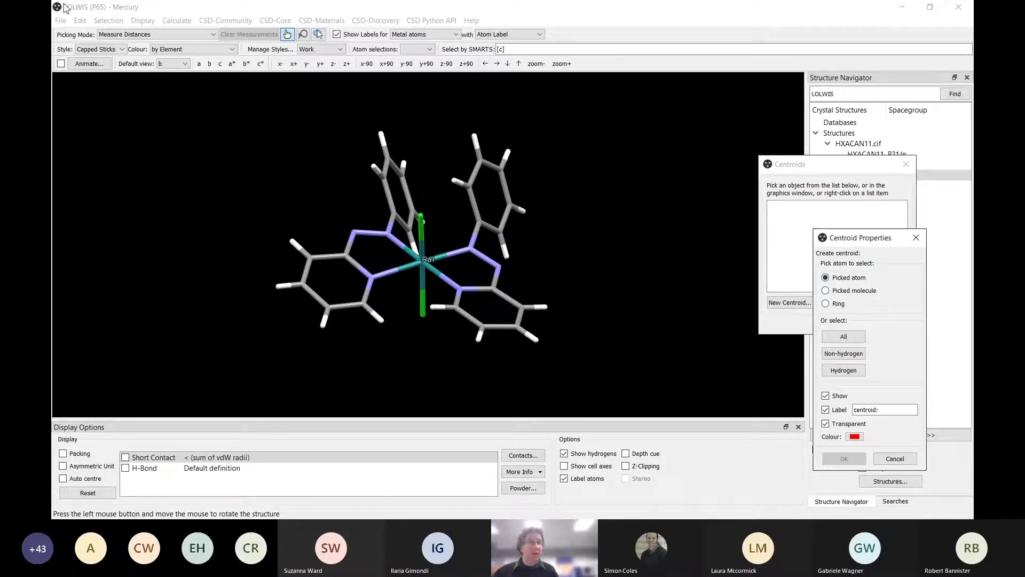
pyautogui.click(125, 41)
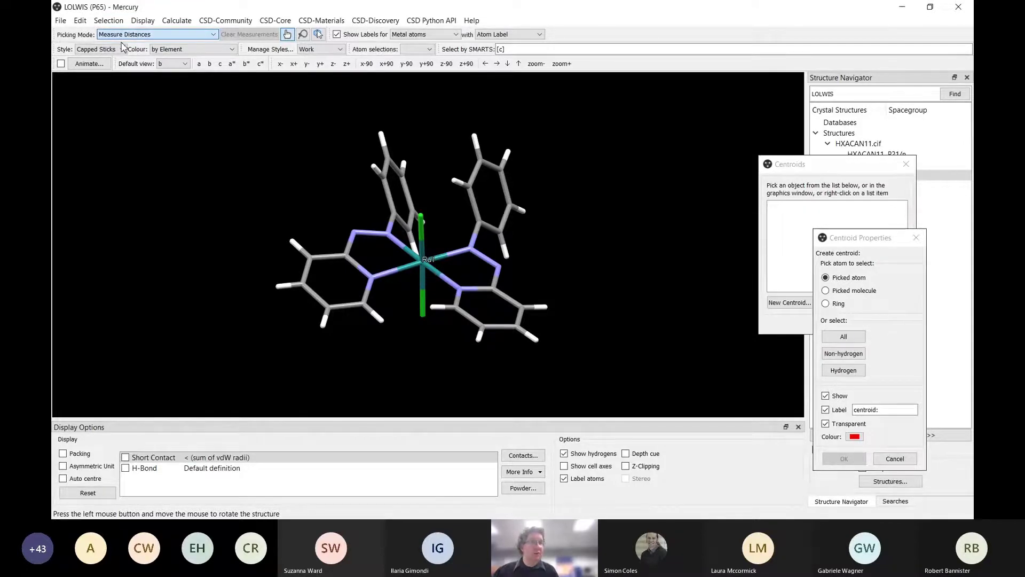
pyautogui.click(122, 43)
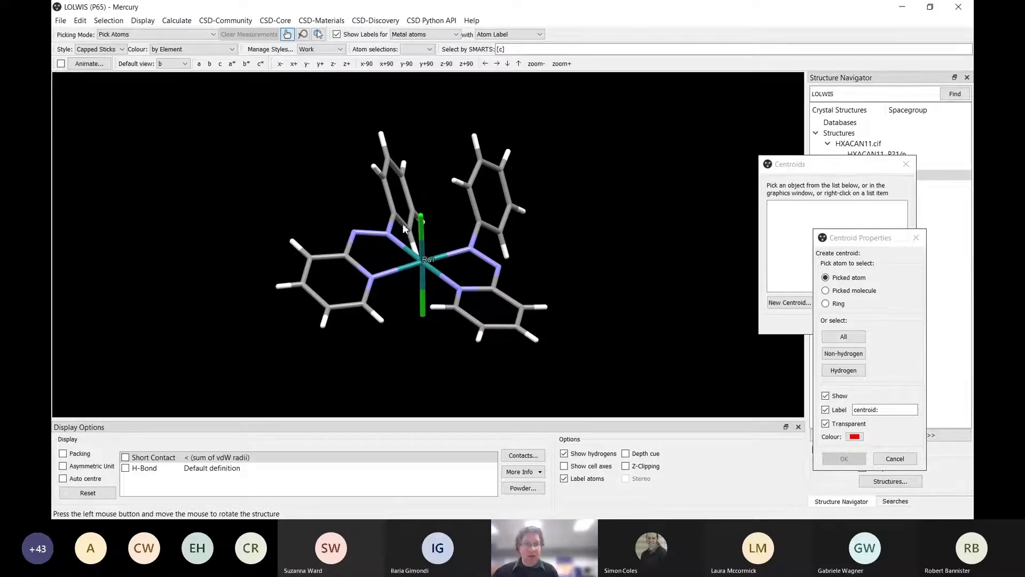
pyautogui.click(346, 255)
pyautogui.click(310, 257)
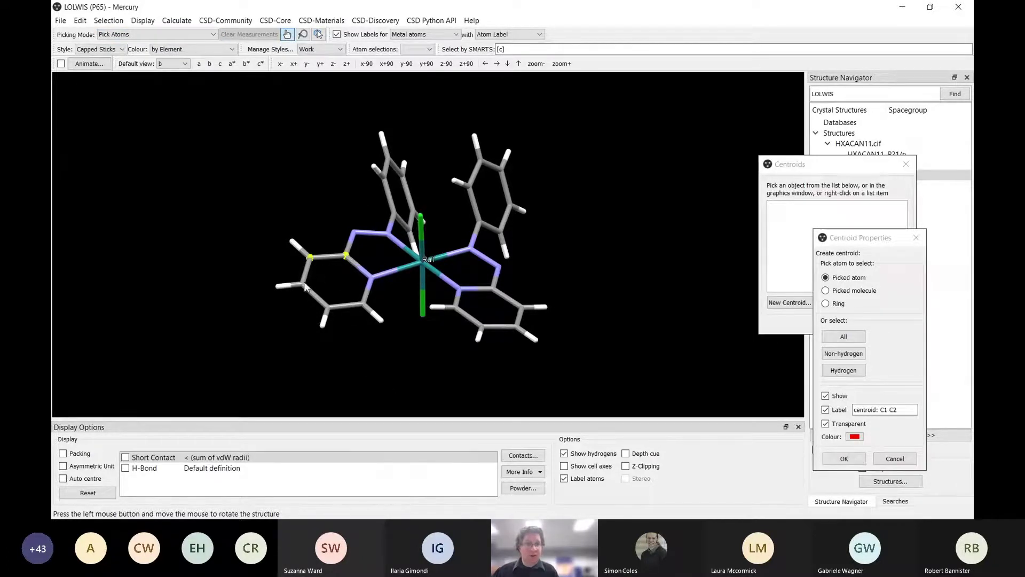
pyautogui.click(303, 283)
pyautogui.click(328, 306)
pyautogui.click(364, 304)
pyautogui.click(372, 277)
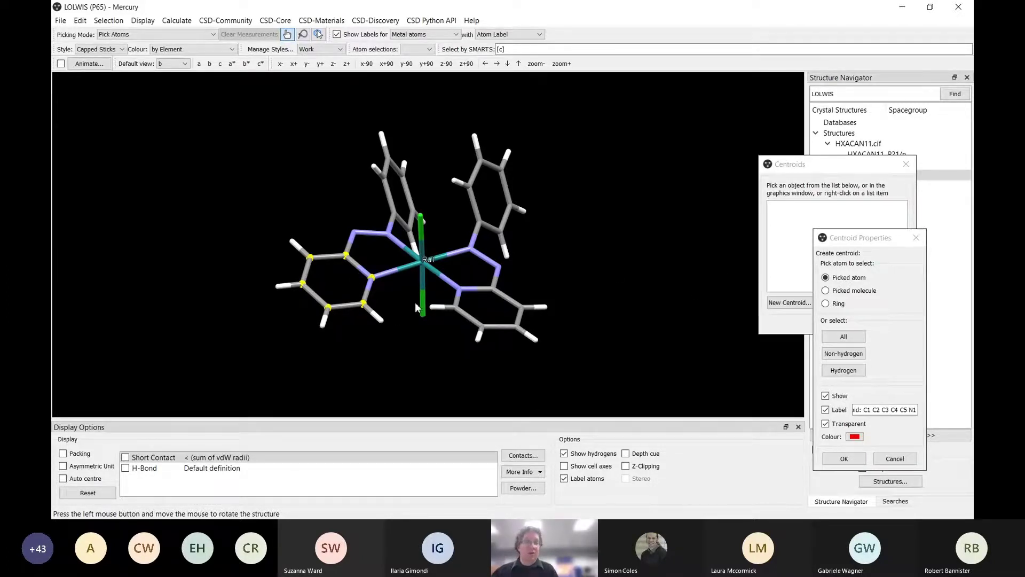
# Step: Create the transparent red centroid for the picked pyridine ring with its label turned off
pyautogui.moveTo(415, 303); pyautogui.dragTo(410, 339)
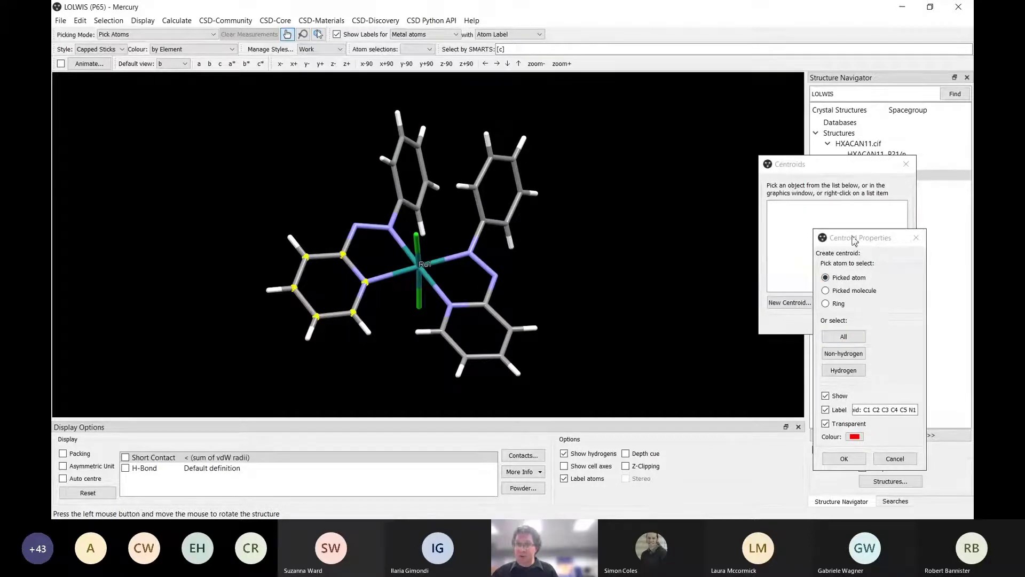
pyautogui.moveTo(854, 241); pyautogui.dragTo(846, 189)
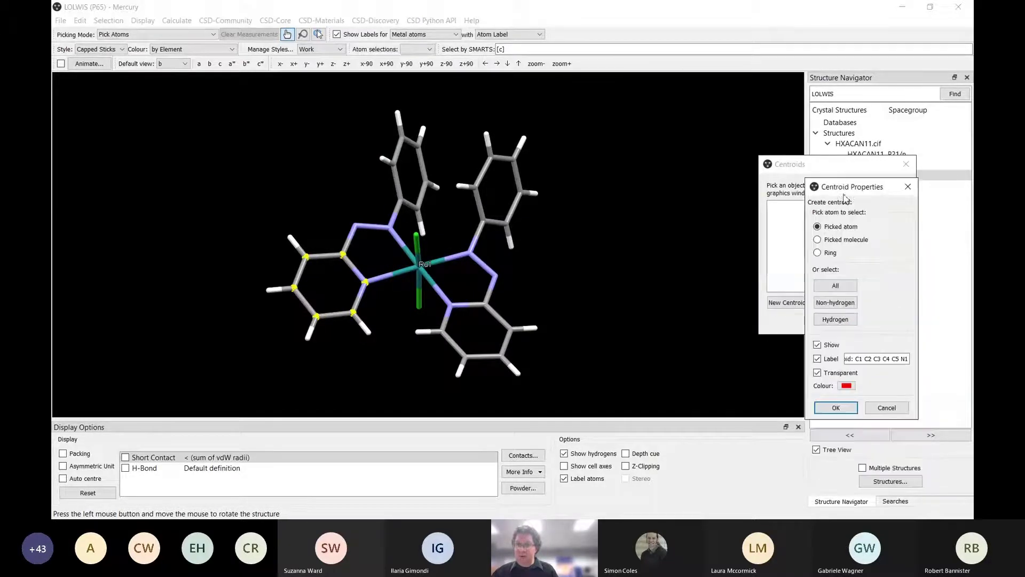
pyautogui.click(817, 359)
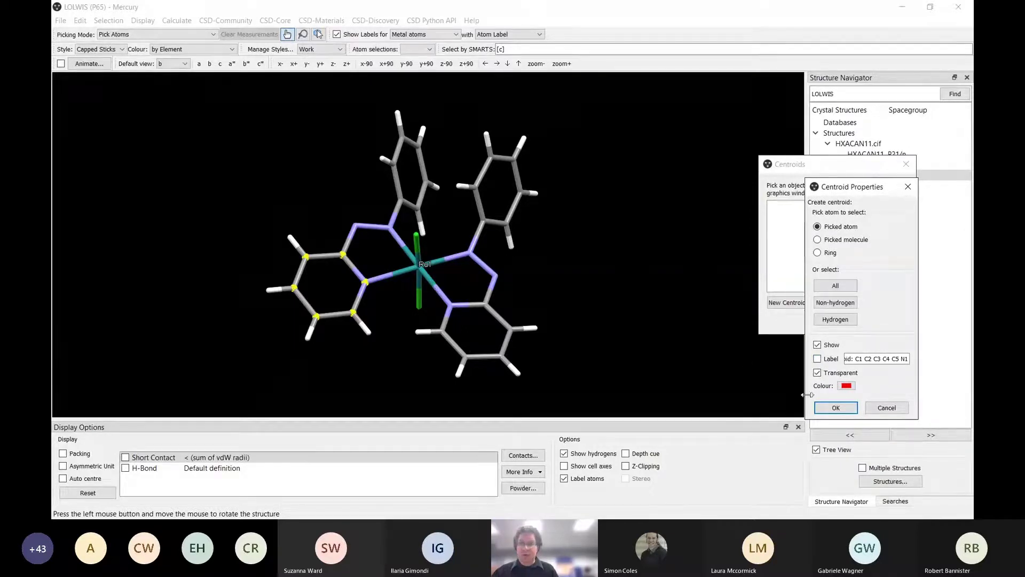
pyautogui.click(835, 407)
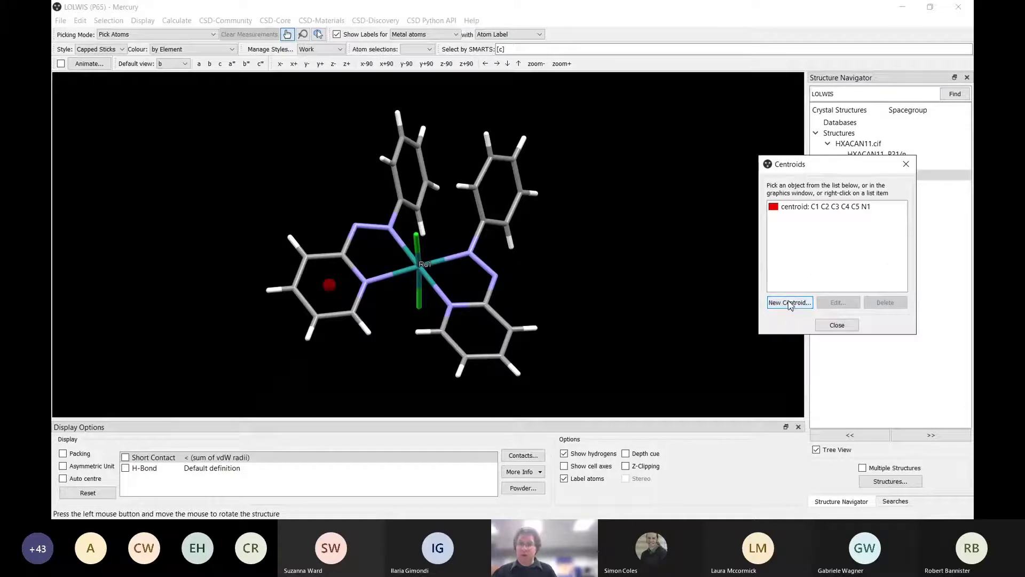
# Step: Turn the label of the red pyridine centroid on and off again in its properties
pyautogui.click(817, 212)
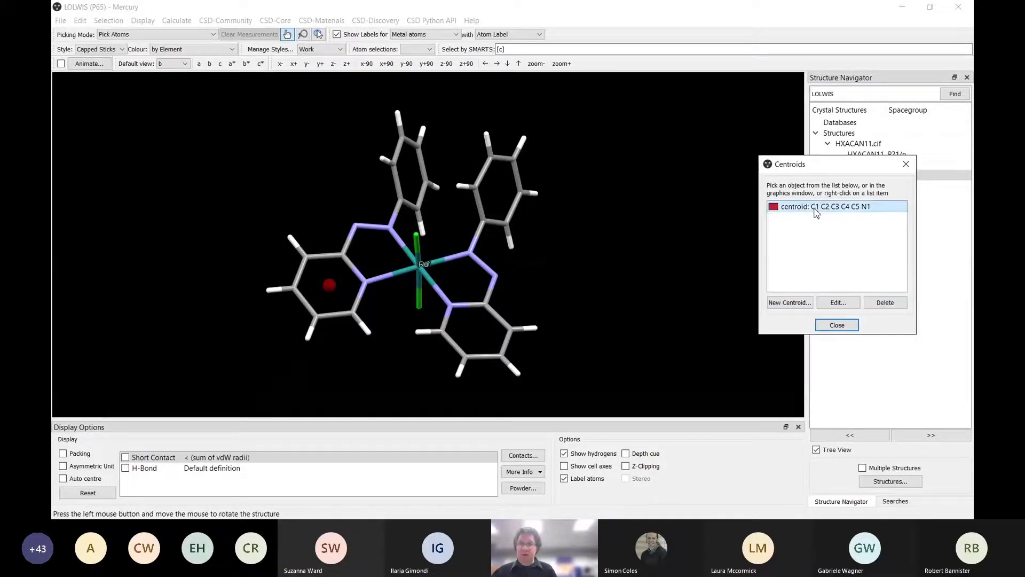
pyautogui.click(838, 303)
pyautogui.click(839, 274)
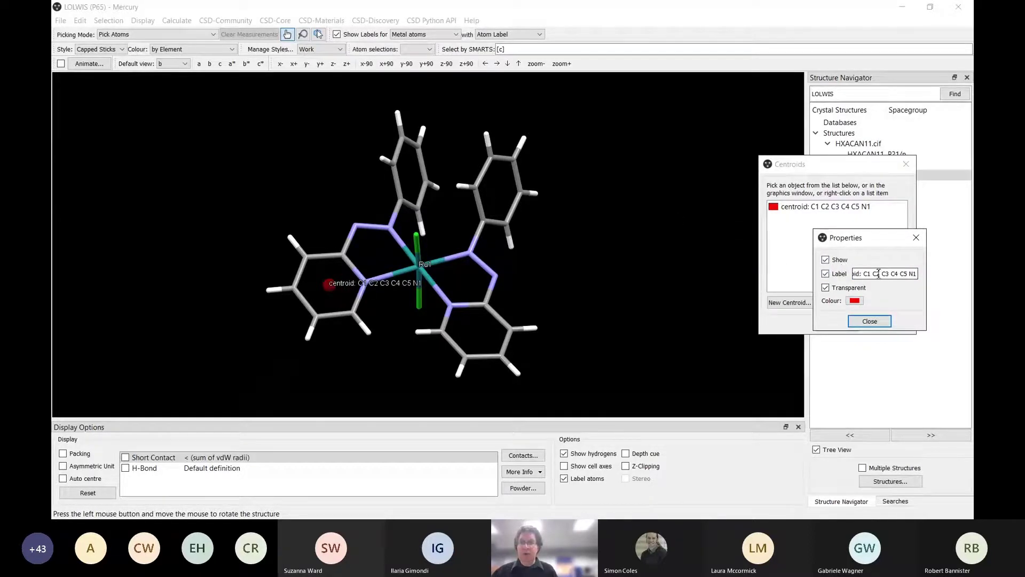
pyautogui.click(827, 275)
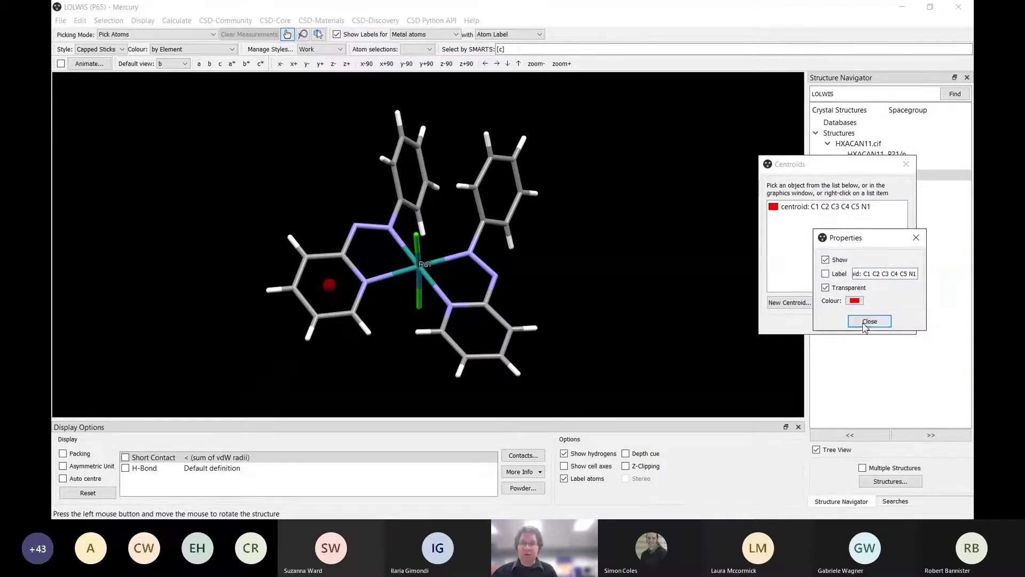
pyautogui.click(863, 323)
# Step: Create a transparent yellow centroid for the phenyl ring C17 to C22 using ring picking, with its label off
pyautogui.moveTo(468, 234); pyautogui.dragTo(296, 270)
pyautogui.moveTo(444, 280); pyautogui.dragTo(390, 245)
pyautogui.moveTo(579, 245); pyautogui.dragTo(508, 172)
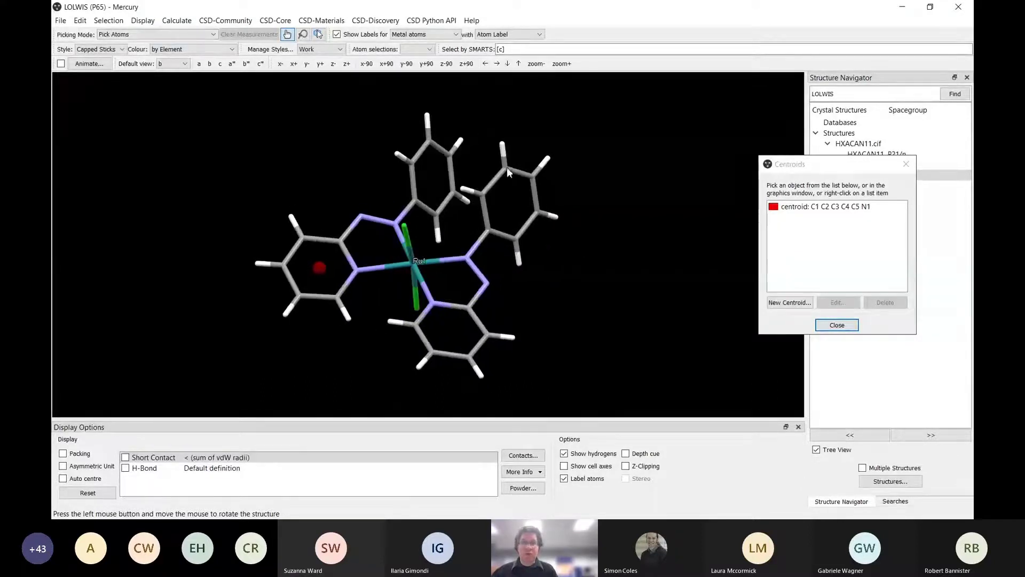
pyautogui.click(793, 304)
pyautogui.click(848, 389)
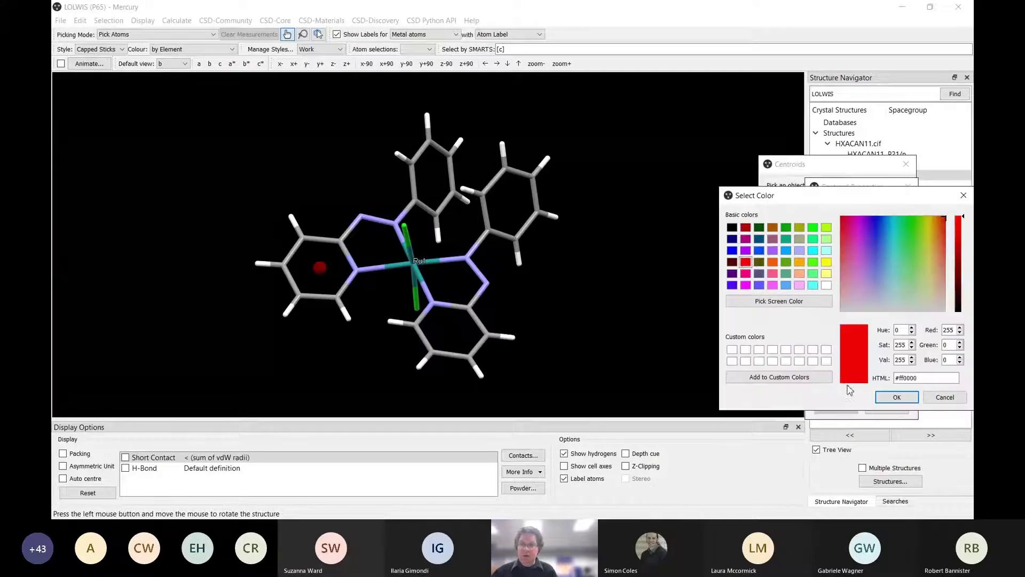
pyautogui.click(826, 261)
pyautogui.click(897, 398)
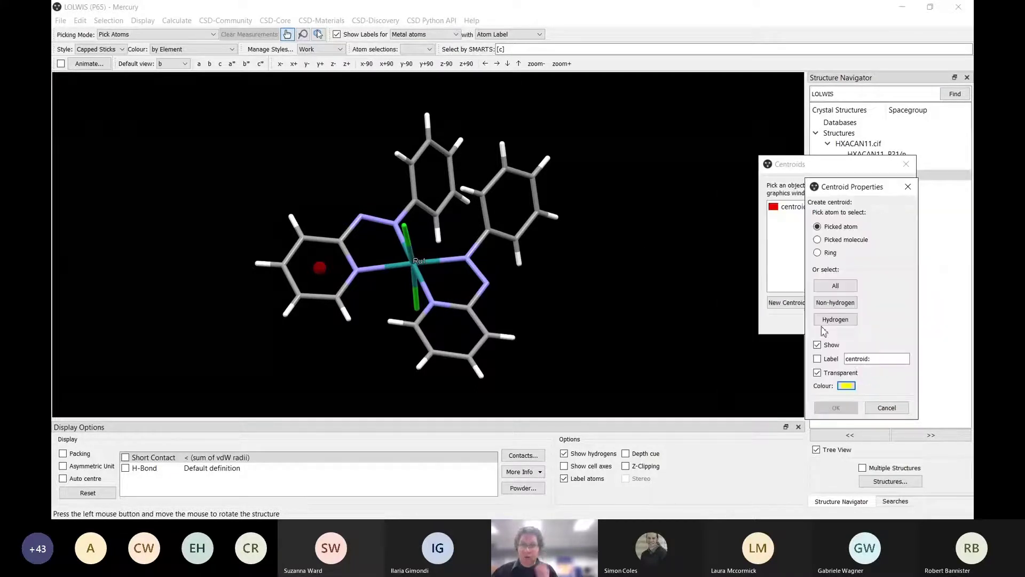
pyautogui.click(819, 253)
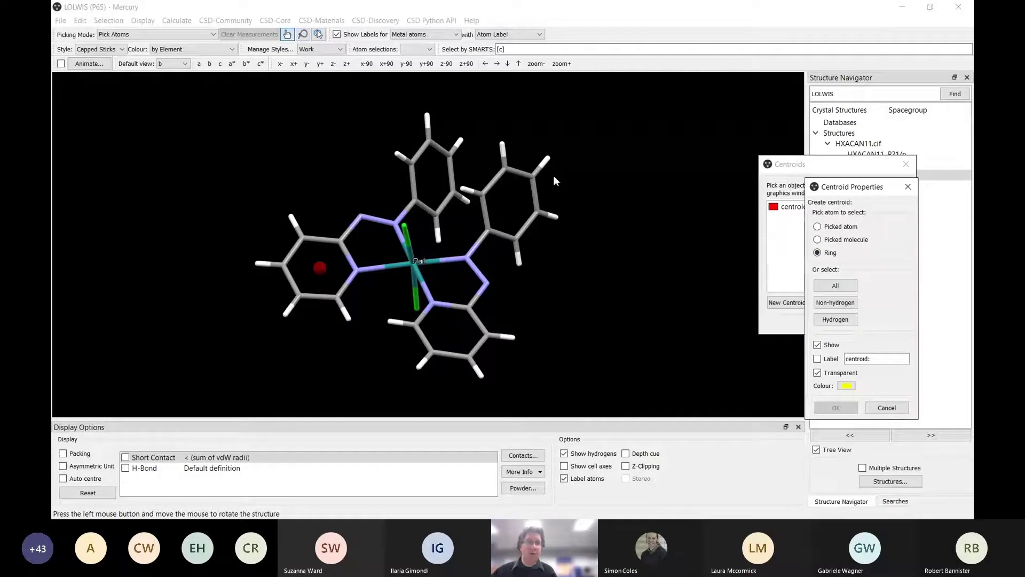
pyautogui.click(534, 172)
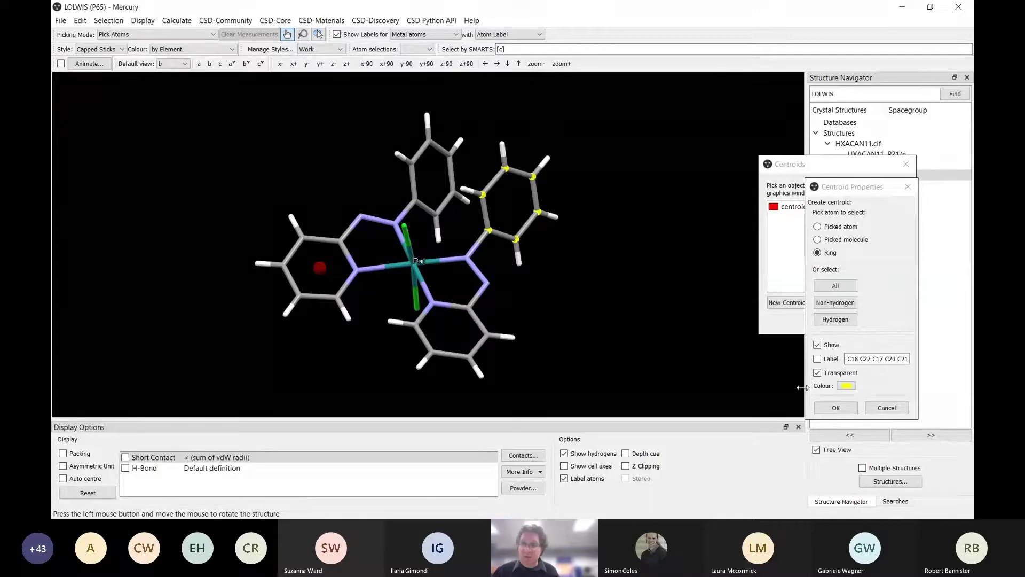
pyautogui.click(835, 408)
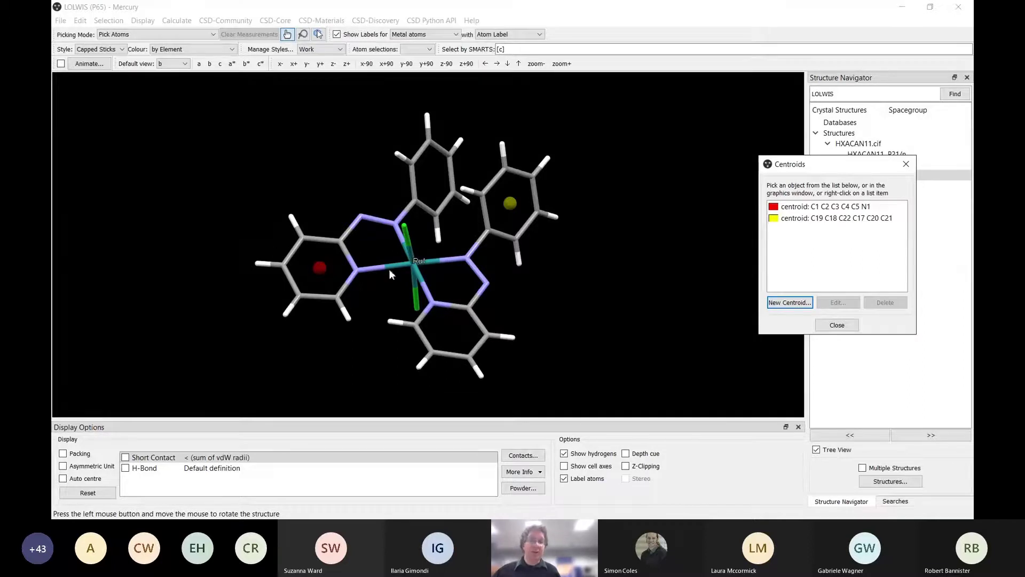
# Step: Set the picking mode to Measure Distances and measure from Ru1 to the red centroid and from Ru1 to the yellow centroid
pyautogui.click(149, 36)
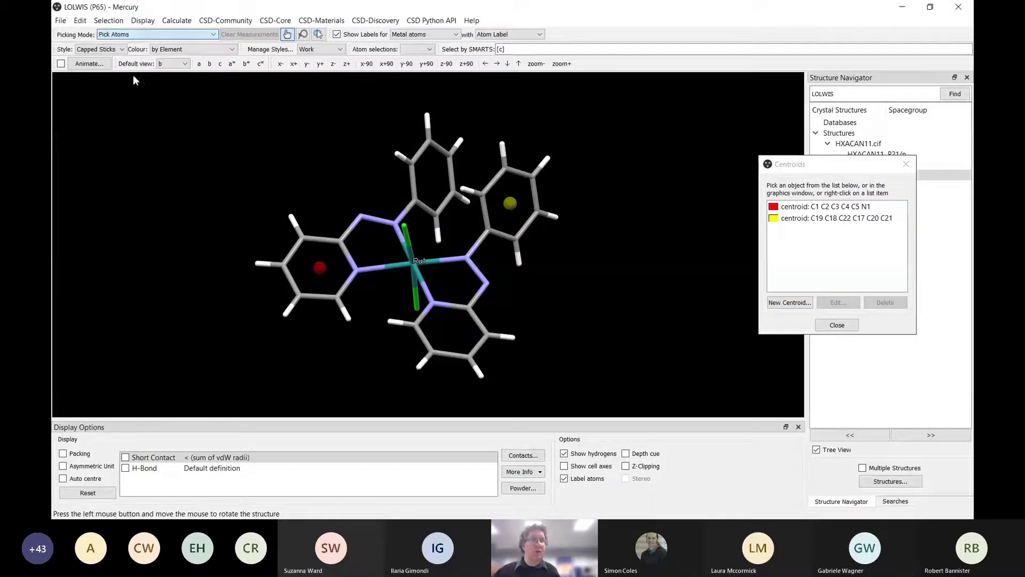
pyautogui.press('Down')
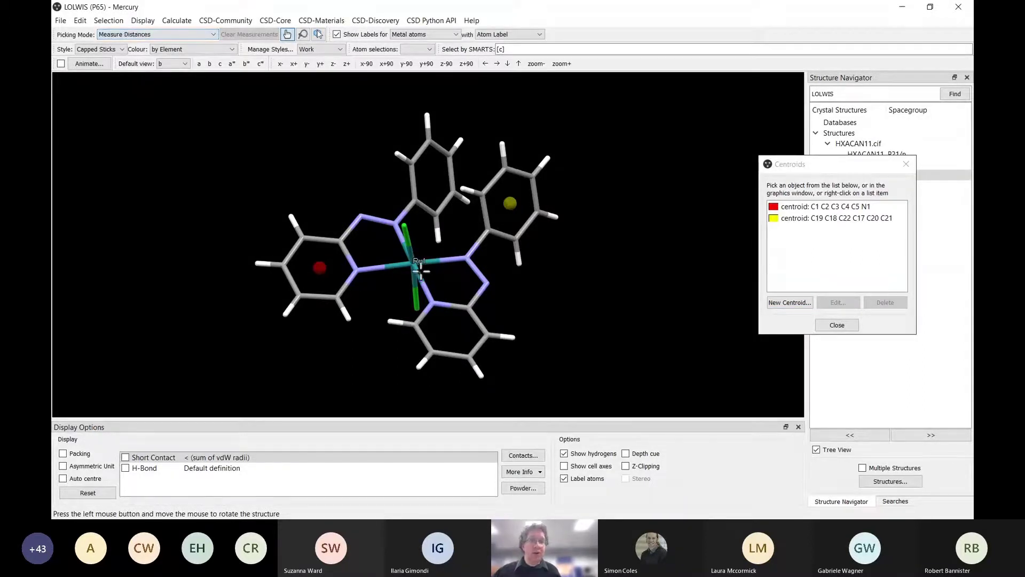
pyautogui.moveTo(422, 275)
pyautogui.mouseDown()
pyautogui.moveTo(438, 262)
pyautogui.moveTo(427, 262)
pyautogui.mouseUp()
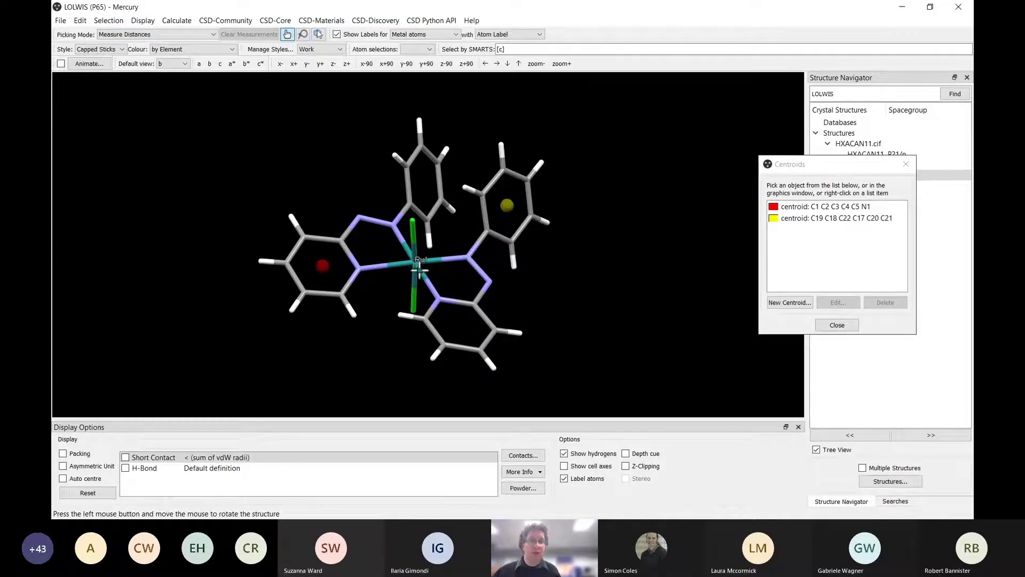
pyautogui.click(324, 266)
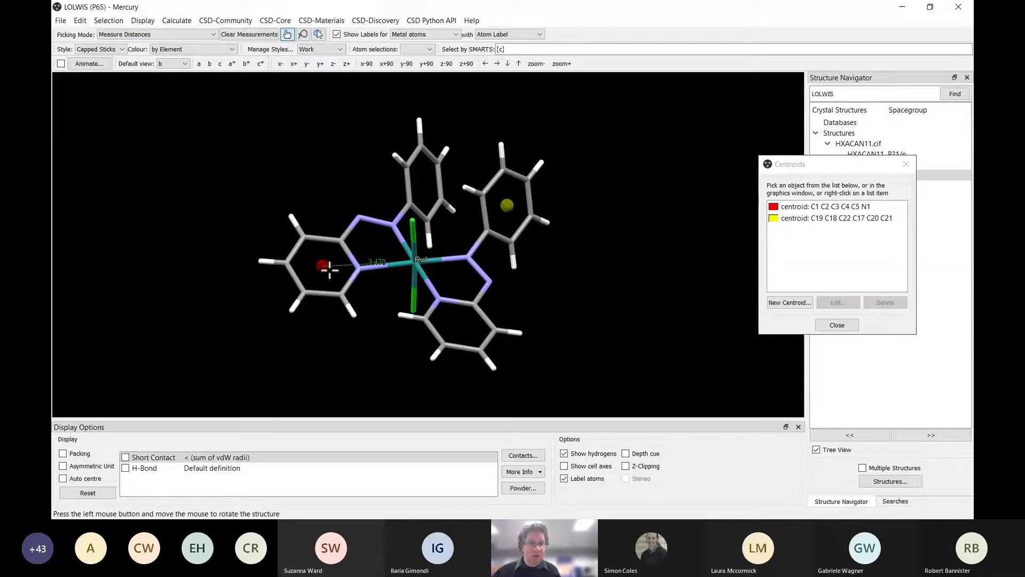
pyautogui.click(419, 263)
pyautogui.click(507, 206)
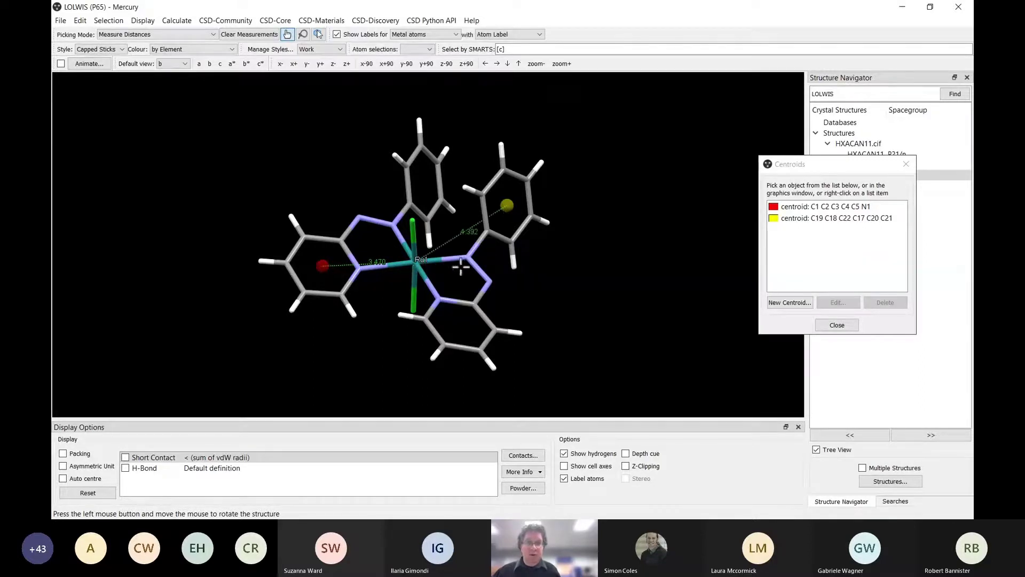
# Step: Measure the distance between the red and yellow centroids and clear all measurements
pyautogui.click(323, 265)
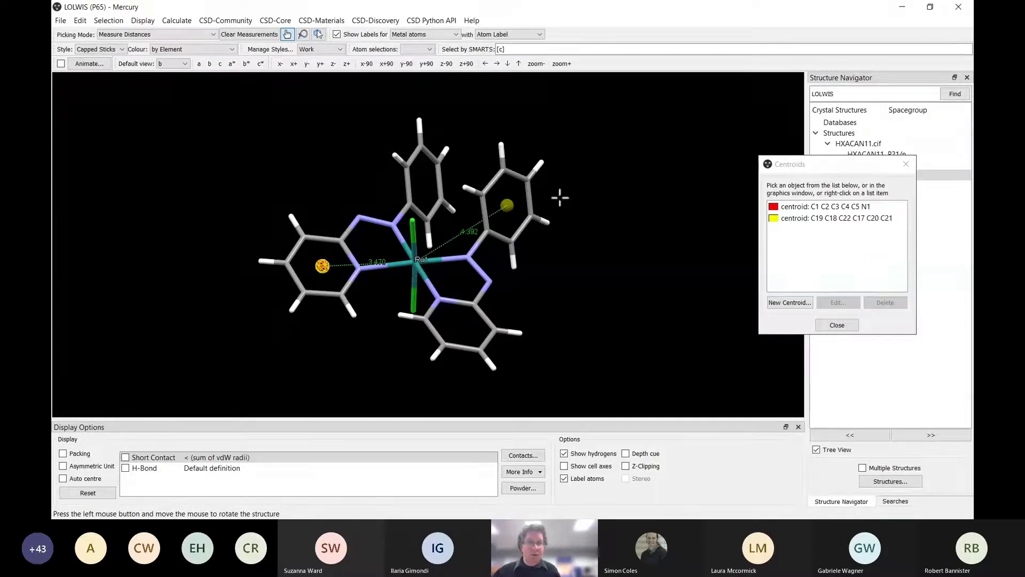
pyautogui.click(507, 205)
pyautogui.moveTo(513, 227); pyautogui.dragTo(497, 259)
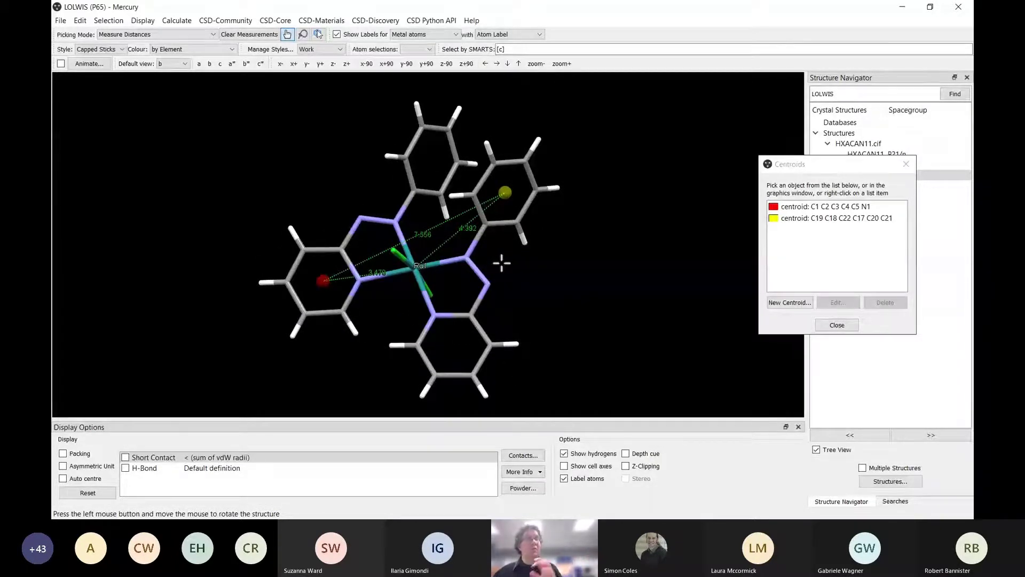
pyautogui.moveTo(453, 247)
pyautogui.mouseDown()
pyautogui.moveTo(422, 136)
pyautogui.moveTo(457, 228)
pyautogui.moveTo(480, 230)
pyautogui.moveTo(462, 257)
pyautogui.mouseUp()
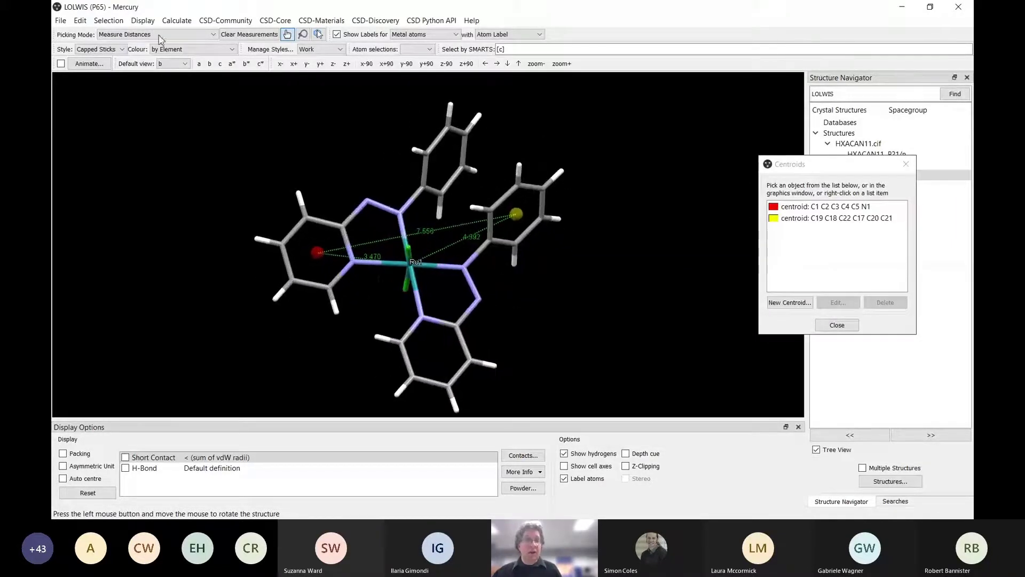
pyautogui.click(249, 34)
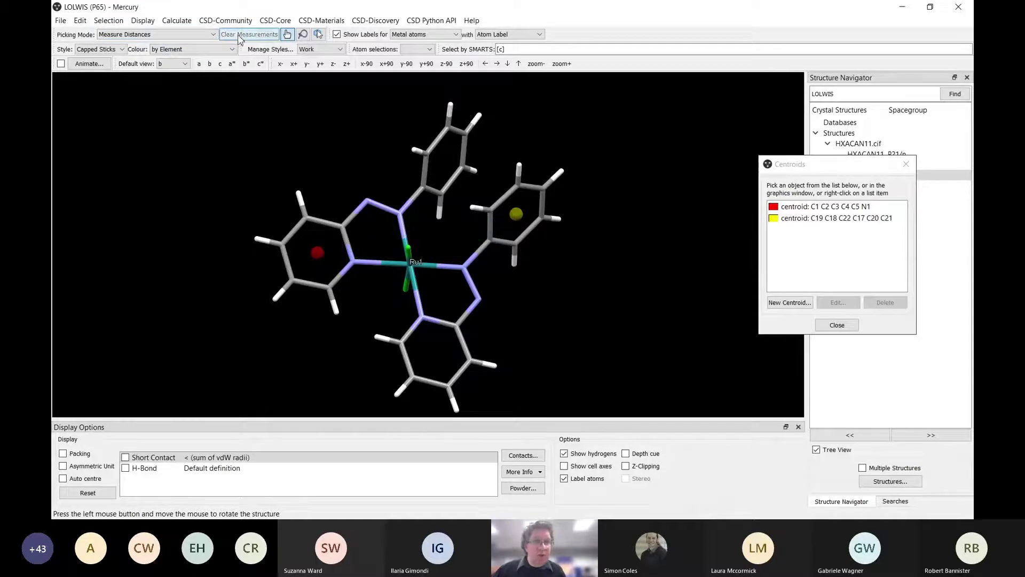
# Step: Open the Planes manager and start a new mean plane with its label turned off
pyautogui.moveTo(462, 182); pyautogui.dragTo(403, 247)
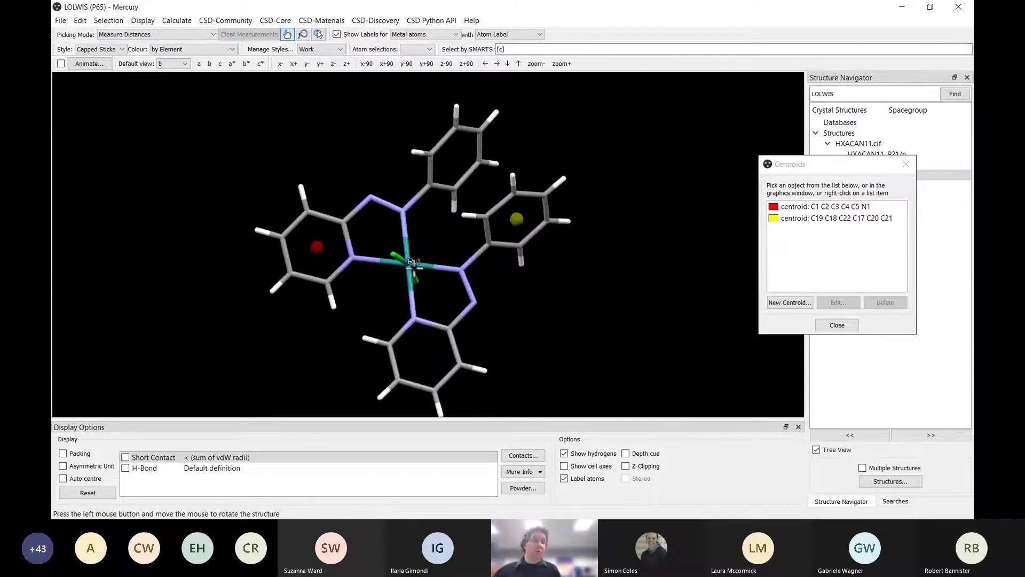
pyautogui.moveTo(535, 155); pyautogui.dragTo(383, 176)
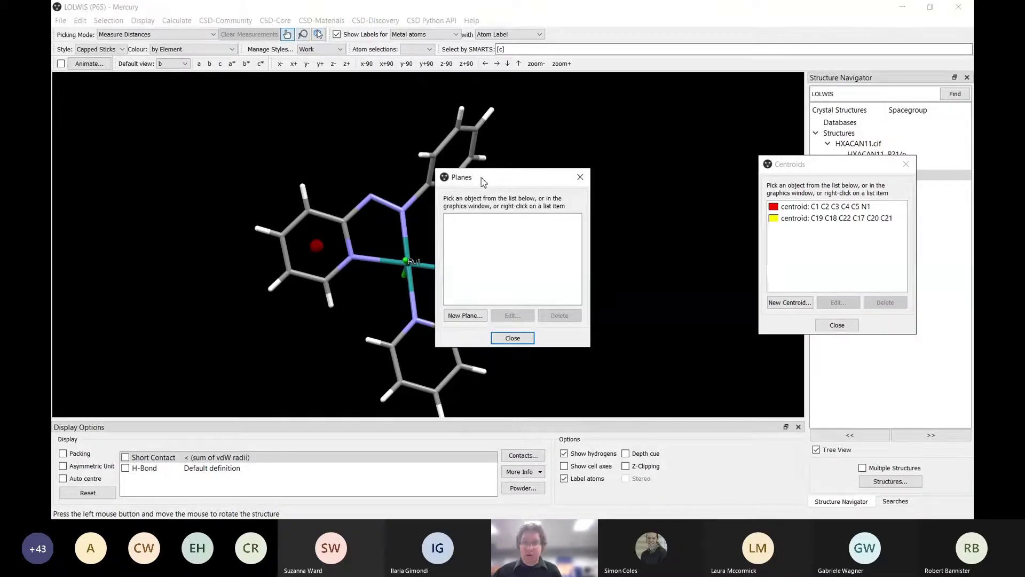
pyautogui.moveTo(483, 181); pyautogui.dragTo(783, 207)
pyautogui.click(764, 341)
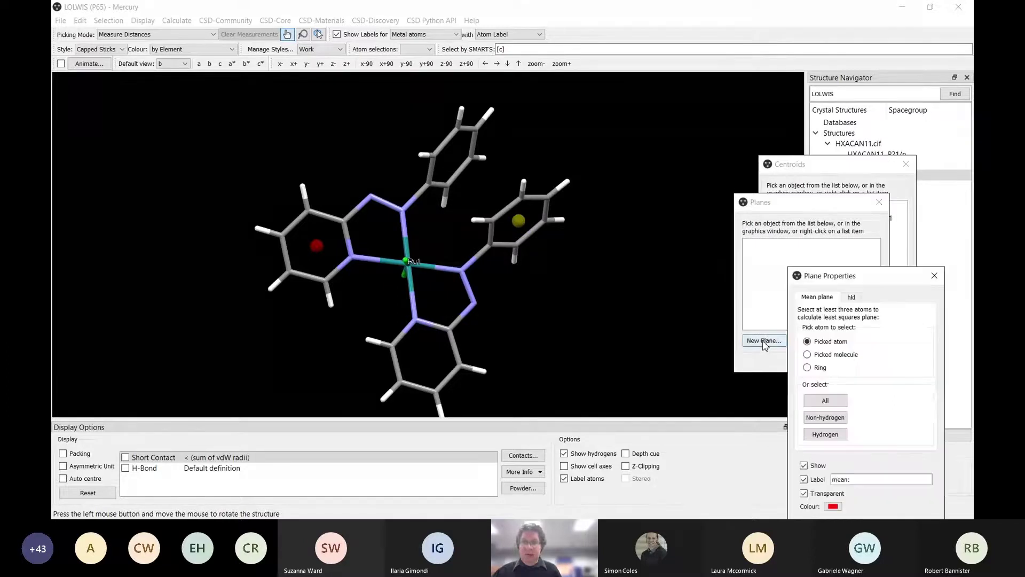
pyautogui.moveTo(854, 281); pyautogui.dragTo(743, 166)
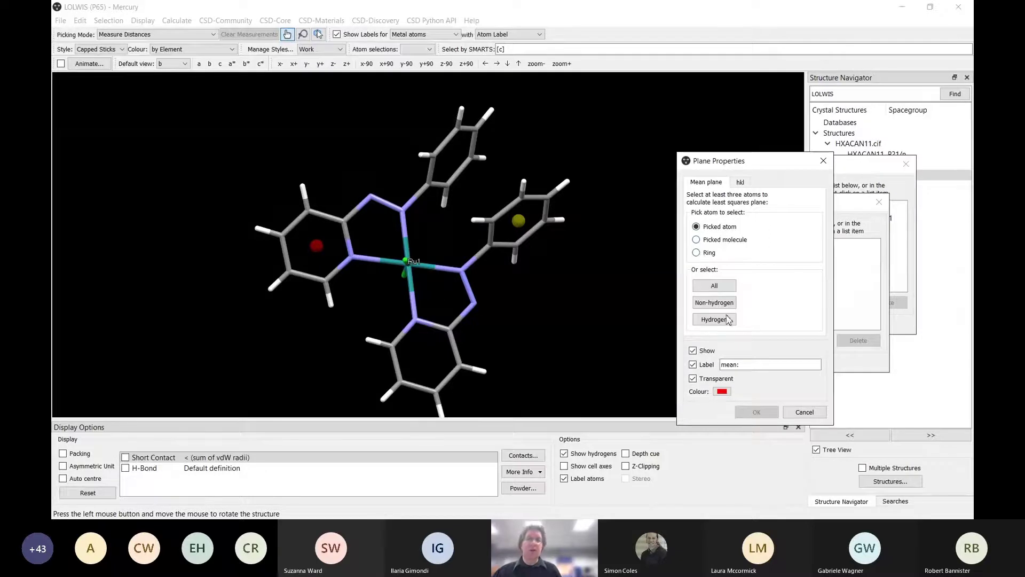
pyautogui.click(694, 365)
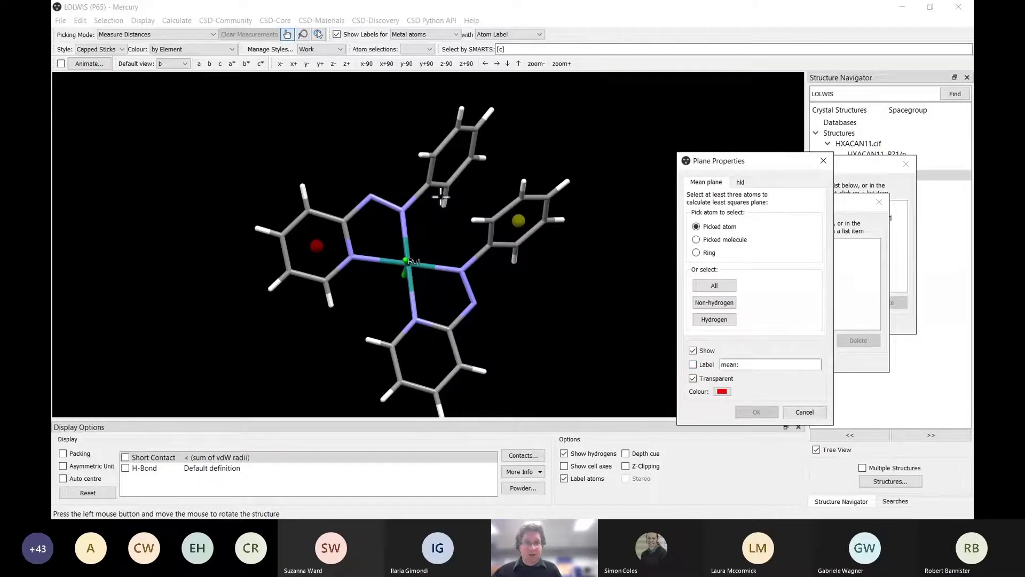
# Step: Create the transparent red mean plane through phenyl ring C6 to C11 using ring selection and the Pick Atoms picking mode
pyautogui.click(696, 254)
pyautogui.click(477, 129)
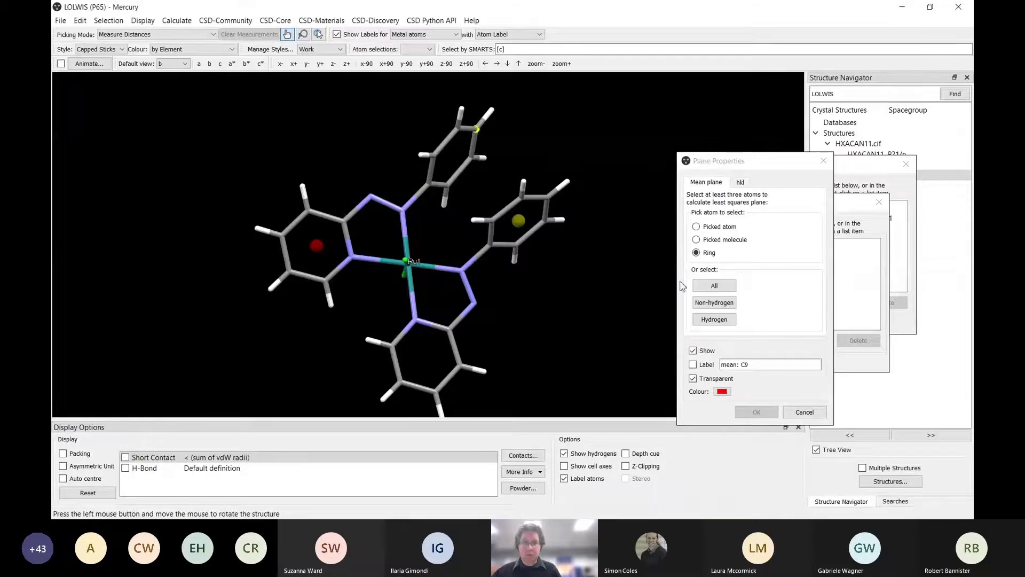
pyautogui.click(137, 46)
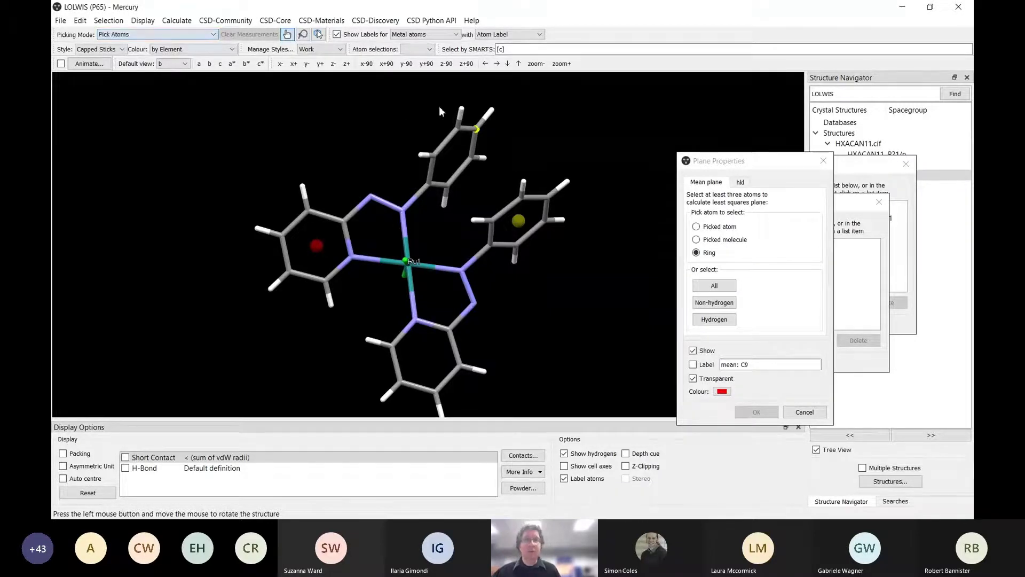
pyautogui.click(437, 157)
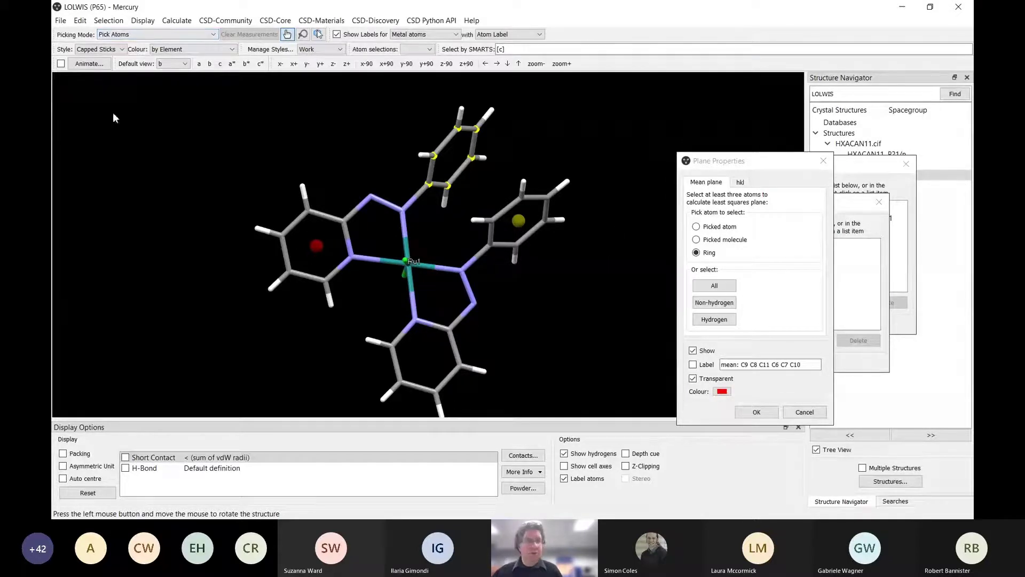
pyautogui.click(761, 412)
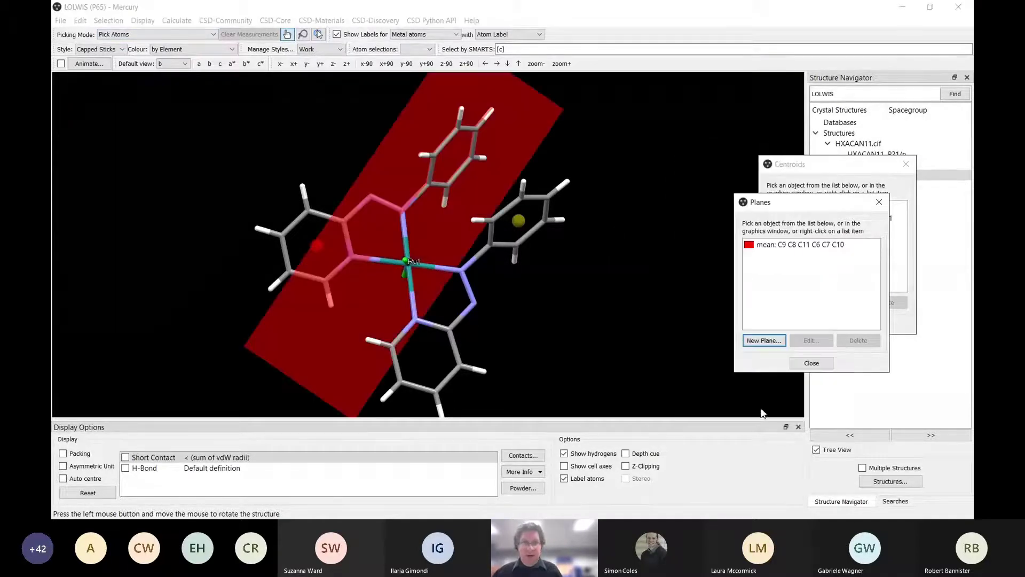
# Step: Turn on the label of the red mean plane and rotate the complex to inspect the plane
pyautogui.moveTo(486, 155); pyautogui.dragTo(510, 141)
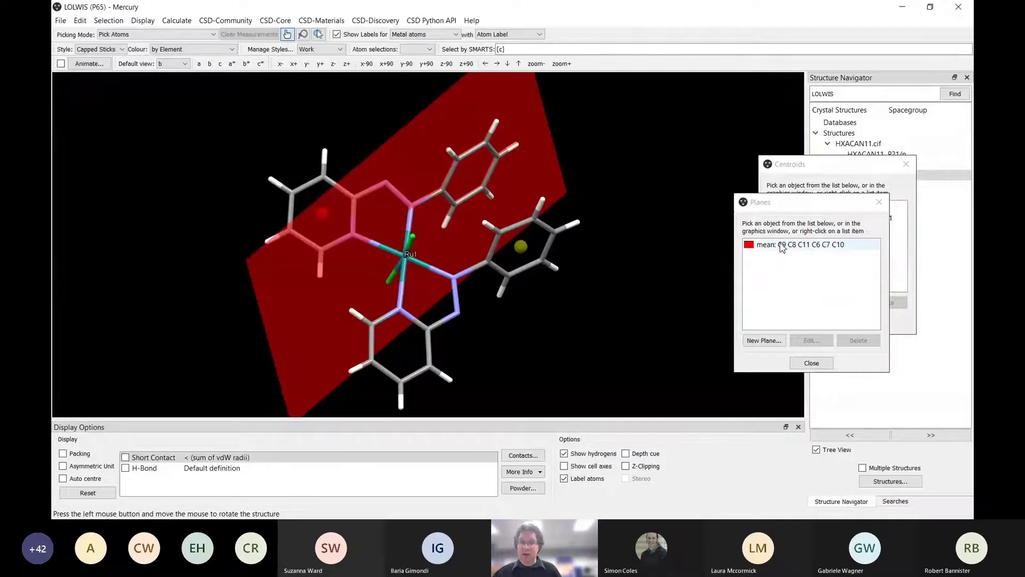
pyautogui.click(780, 245)
pyautogui.click(811, 340)
pyautogui.click(800, 311)
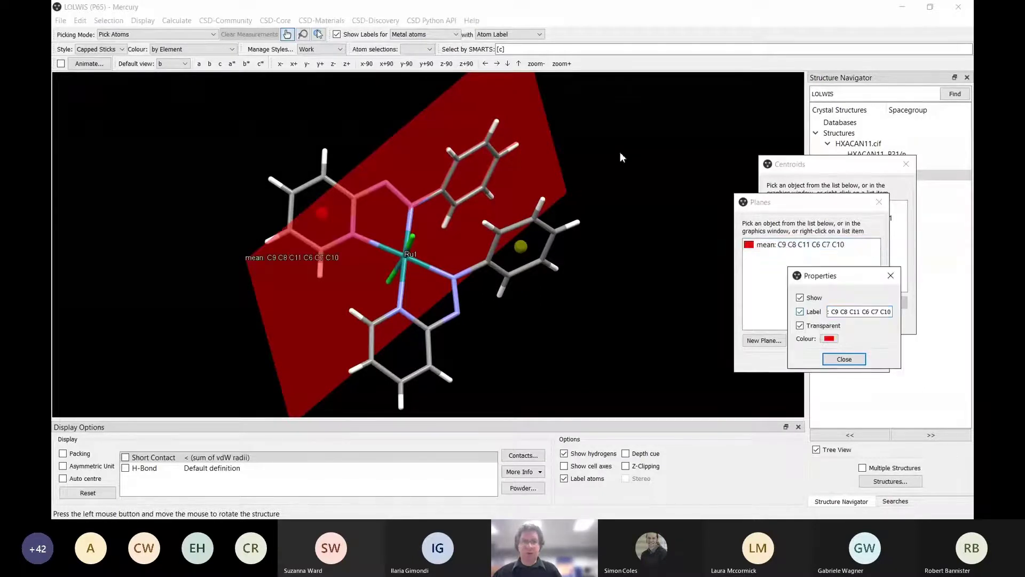
pyautogui.moveTo(269, 270); pyautogui.dragTo(583, 283)
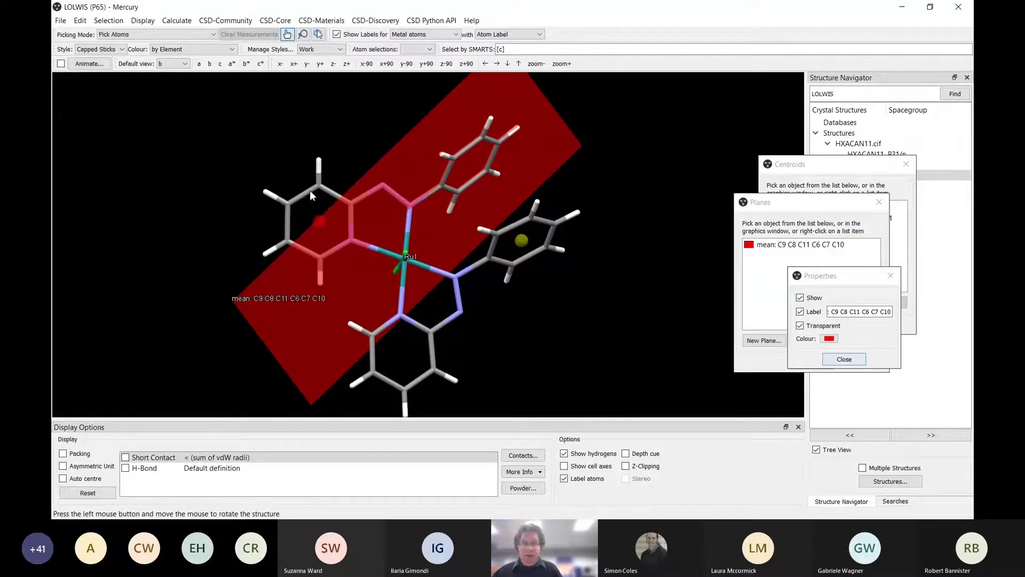
pyautogui.moveTo(520, 223); pyautogui.dragTo(567, 272)
pyautogui.moveTo(593, 206); pyautogui.dragTo(574, 141)
# Step: Create a transparent green (#55ff00) mean plane through phenyl ring C17 to C22, with its label off
pyautogui.click(763, 341)
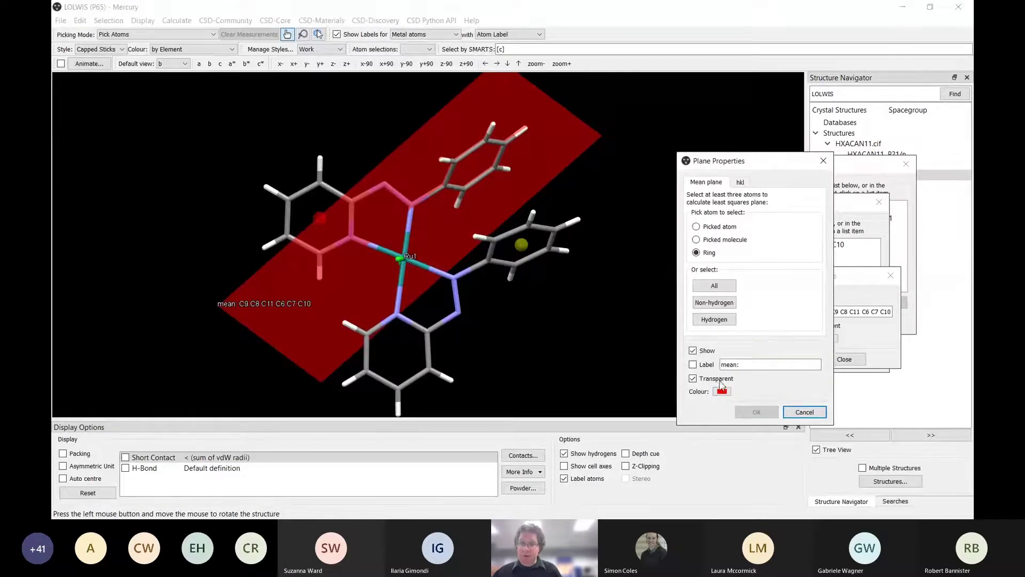
pyautogui.click(723, 396)
pyautogui.click(722, 252)
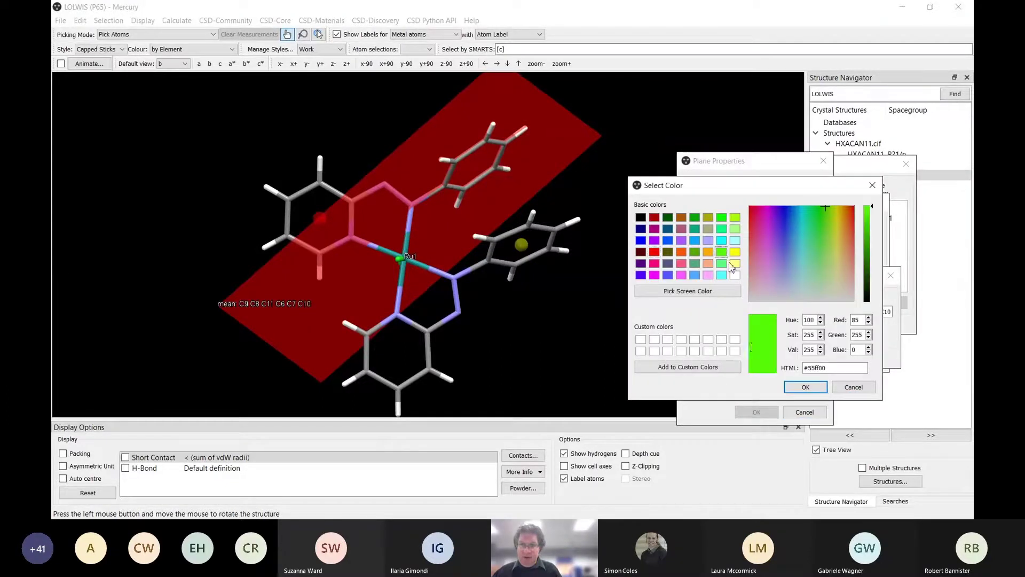
pyautogui.click(805, 387)
pyautogui.moveTo(614, 248); pyautogui.dragTo(636, 245)
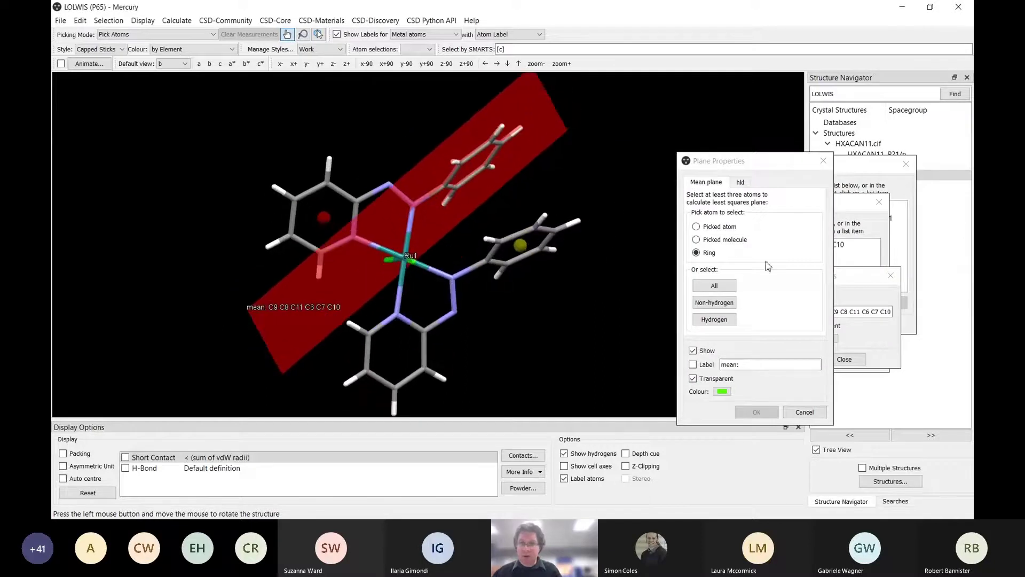
pyautogui.click(490, 265)
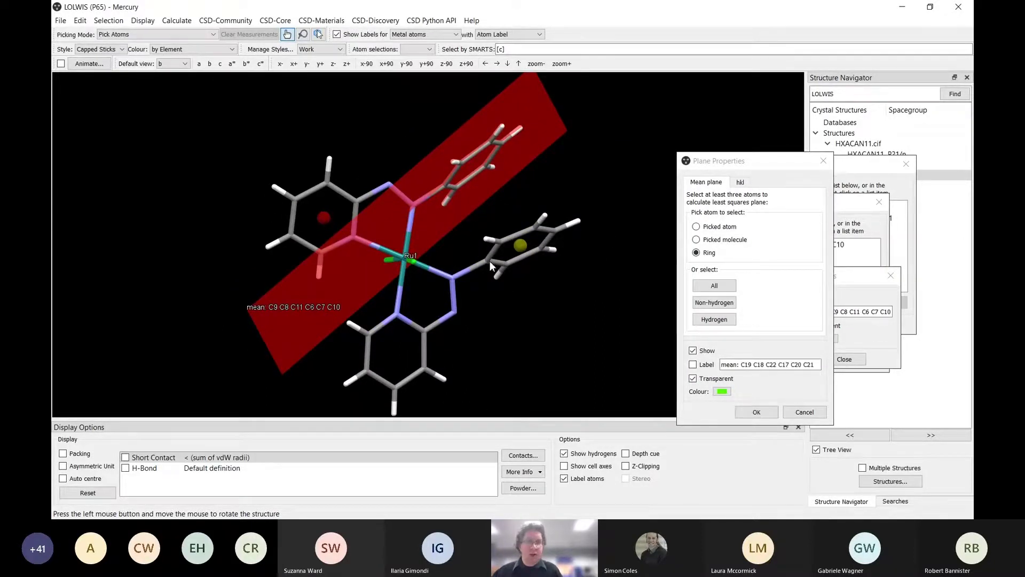
pyautogui.click(751, 413)
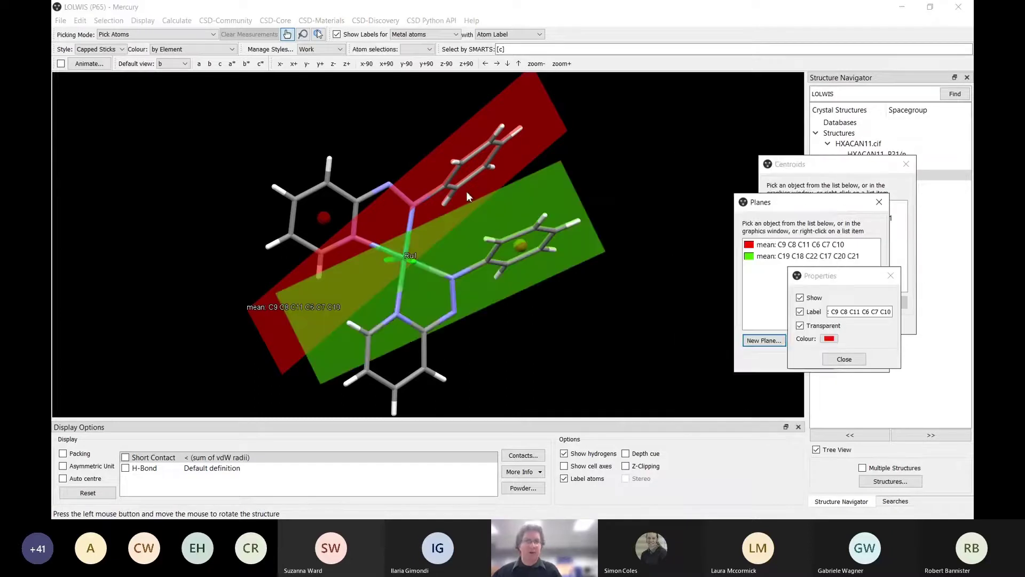
# Step: Measure the distance from the yellow centroid of phenyl ring C17 to C22 to the red mean plane using the Measure Distances picking mode
pyautogui.moveTo(521, 179); pyautogui.dragTo(524, 251)
pyautogui.moveTo(520, 300); pyautogui.dragTo(496, 240)
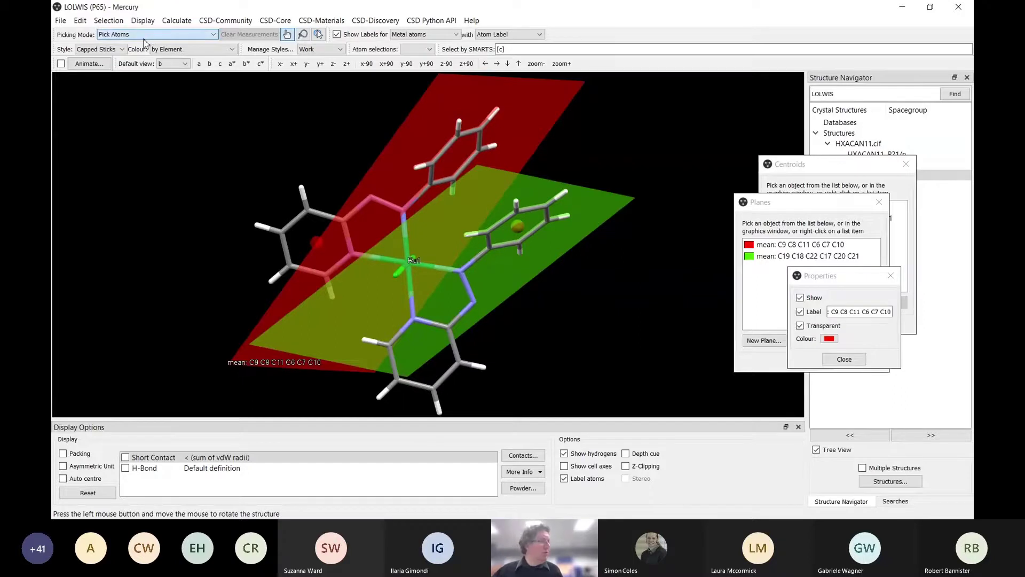
pyautogui.click(134, 83)
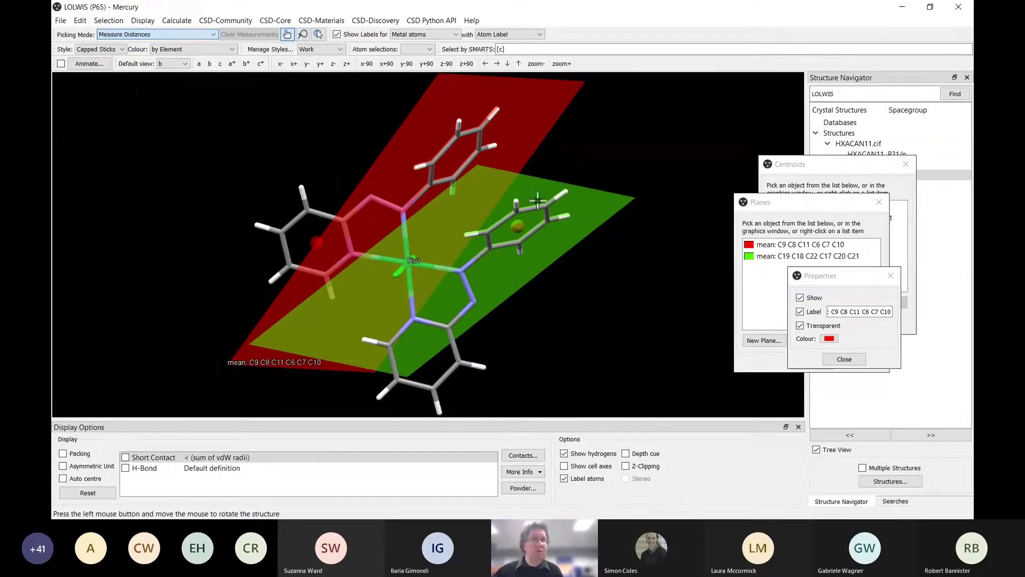
pyautogui.moveTo(582, 212)
pyautogui.mouseDown()
pyautogui.moveTo(596, 160)
pyautogui.moveTo(594, 206)
pyautogui.mouseUp()
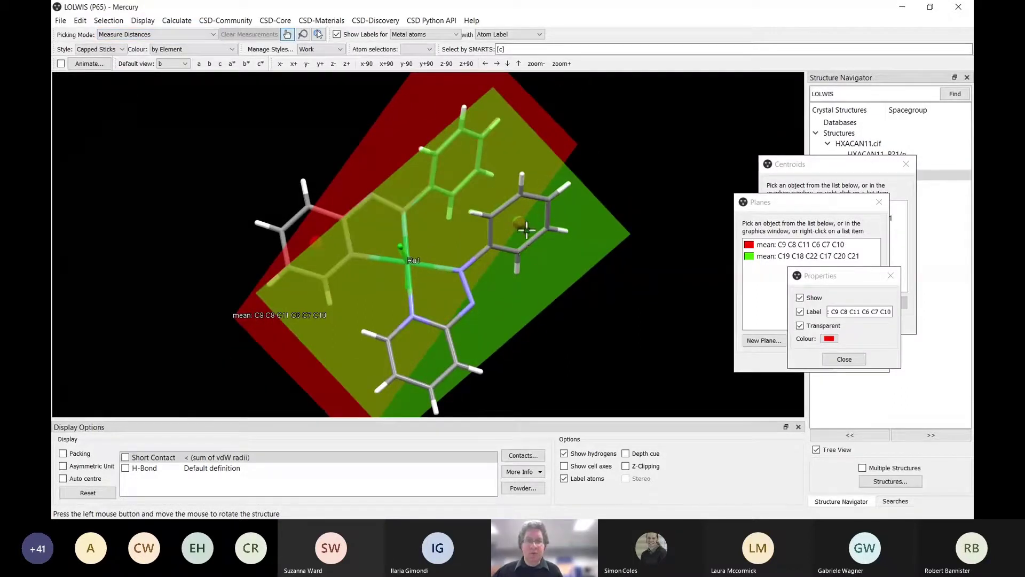
pyautogui.click(523, 224)
pyautogui.moveTo(650, 128); pyautogui.dragTo(521, 127)
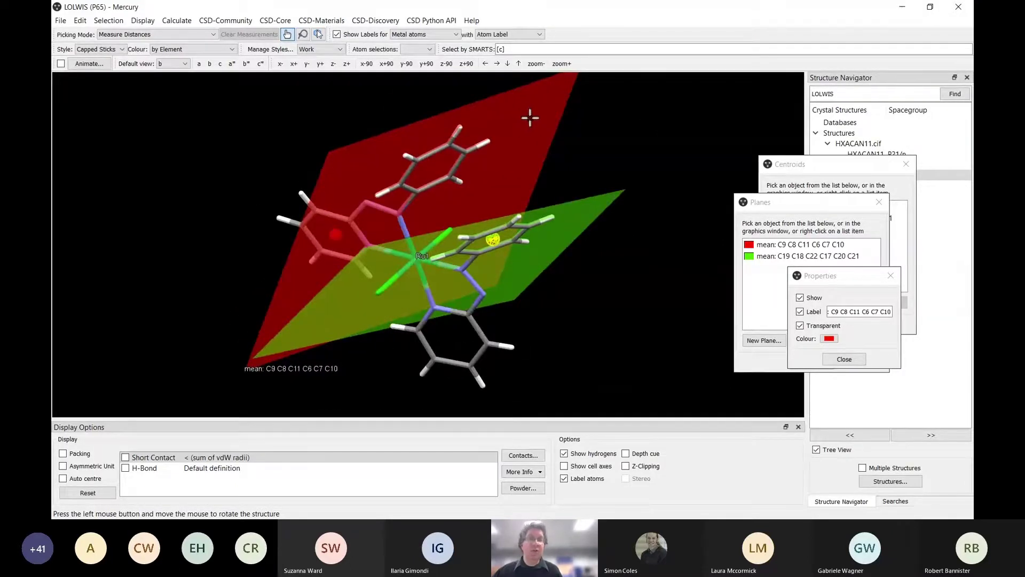
pyautogui.click(536, 114)
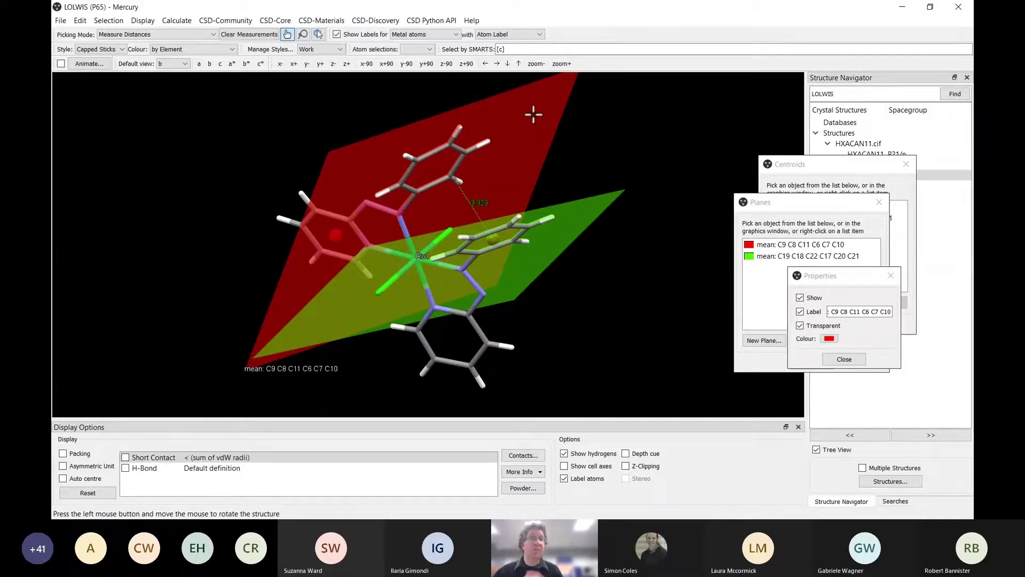
pyautogui.moveTo(585, 182)
pyautogui.mouseDown()
pyautogui.moveTo(675, 104)
pyautogui.moveTo(618, 131)
pyautogui.moveTo(680, 152)
pyautogui.moveTo(665, 138)
pyautogui.moveTo(682, 162)
pyautogui.moveTo(675, 155)
pyautogui.moveTo(599, 217)
pyautogui.moveTo(575, 167)
pyautogui.mouseUp()
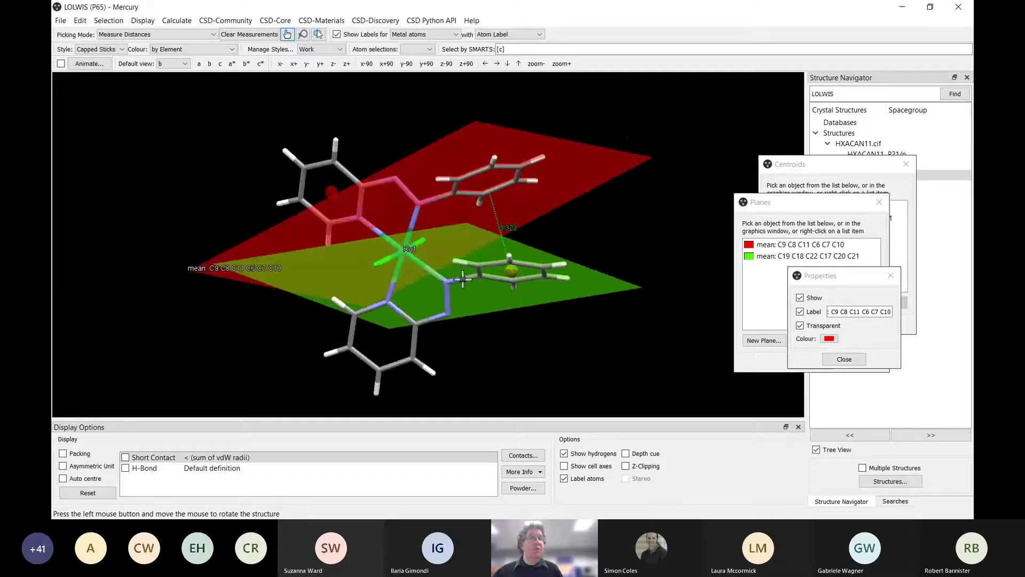
pyautogui.moveTo(647, 201); pyautogui.dragTo(668, 256)
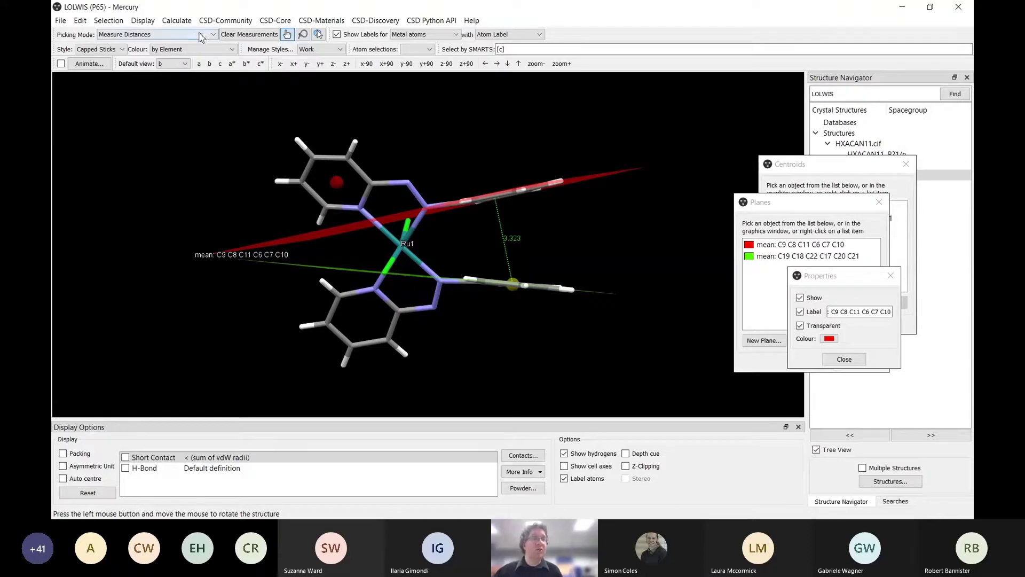
# Step: Measure the angle between the red and green mean planes using the Measure Angles picking mode and inspect it from several orientations
pyautogui.click(146, 89)
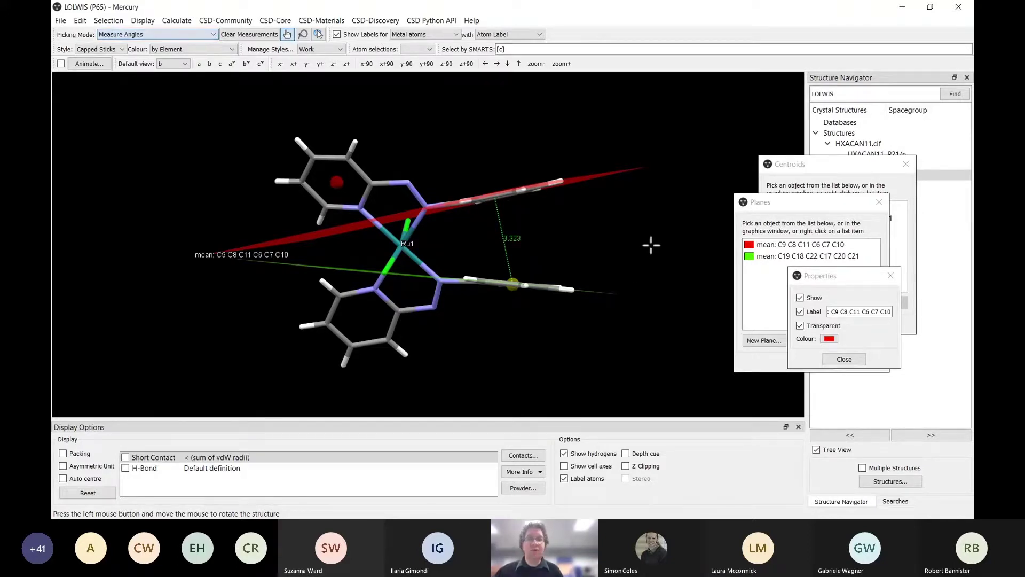
pyautogui.moveTo(651, 244); pyautogui.dragTo(625, 232)
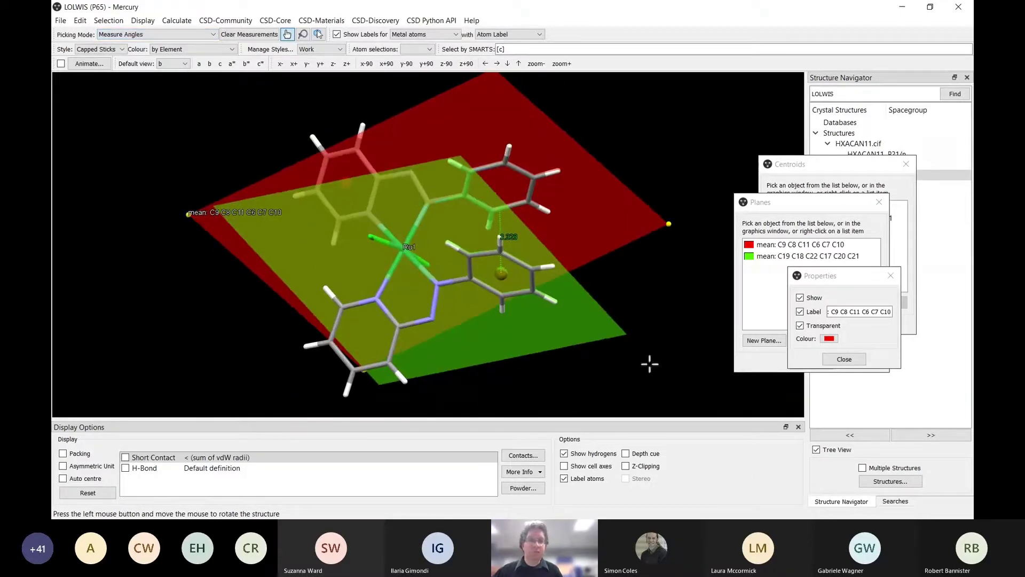
pyautogui.moveTo(650, 361); pyautogui.dragTo(600, 279)
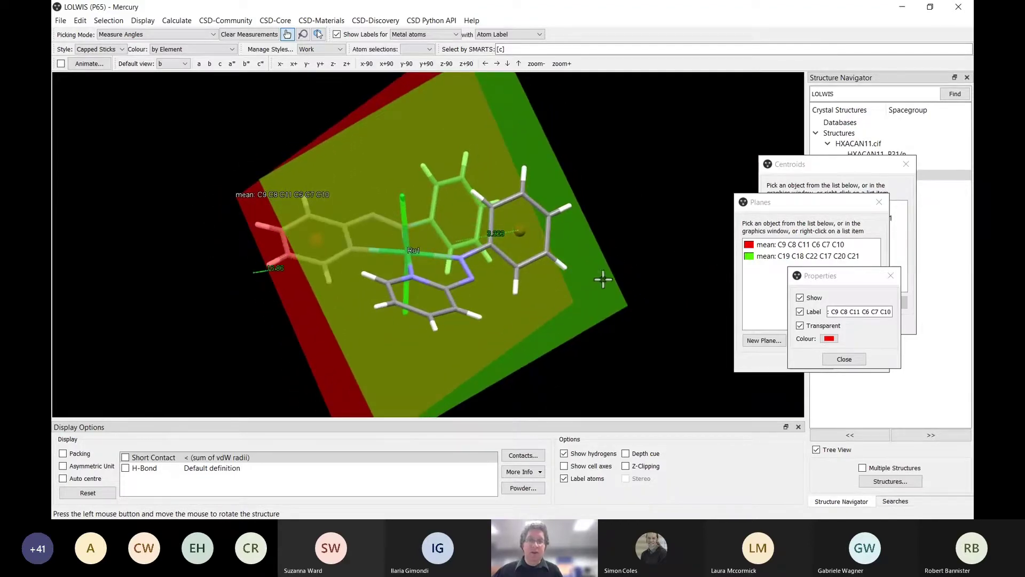
pyautogui.moveTo(643, 165); pyautogui.dragTo(652, 307)
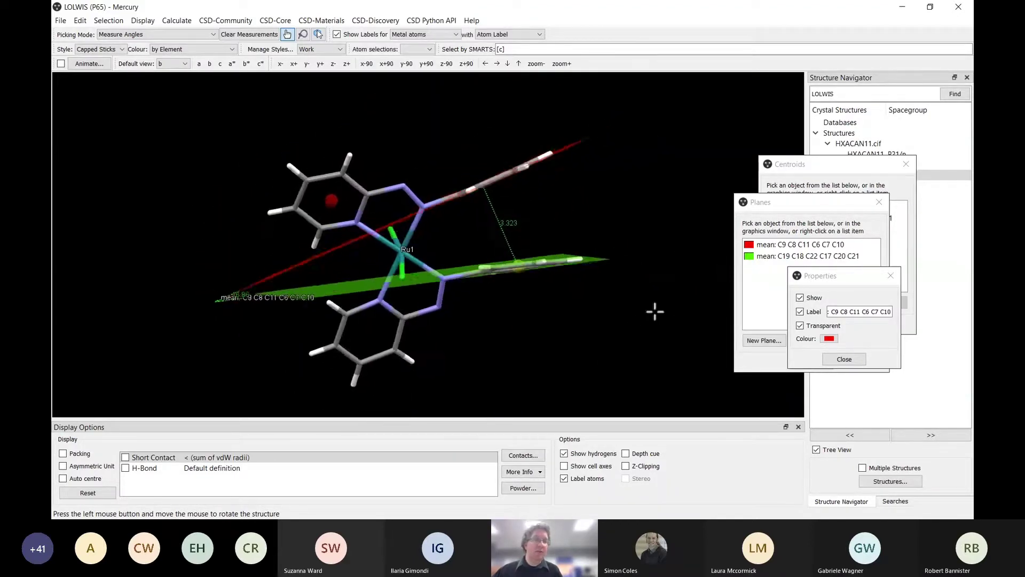
pyautogui.moveTo(332, 277); pyautogui.dragTo(248, 286)
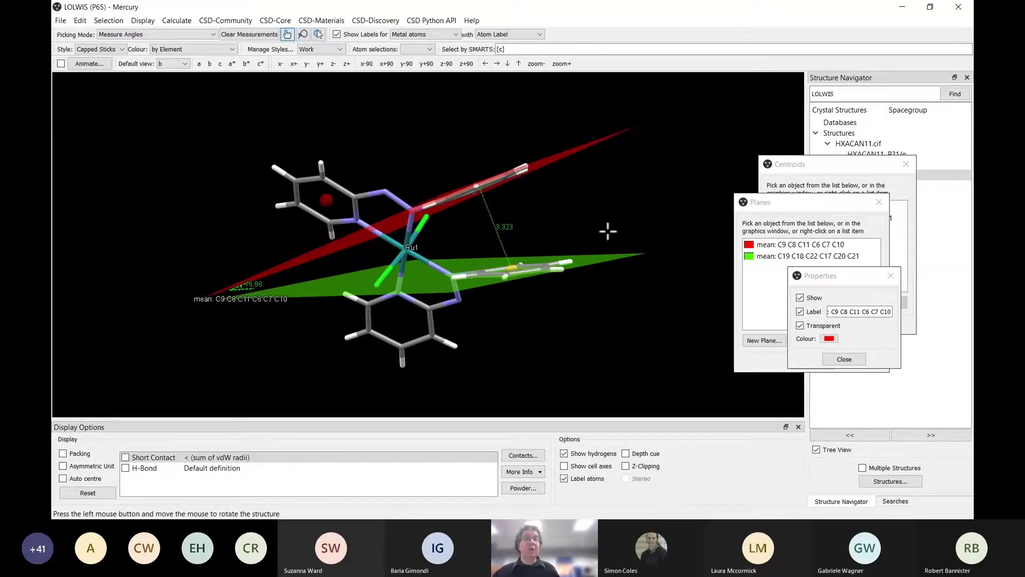
pyautogui.moveTo(588, 241); pyautogui.dragTo(399, 297)
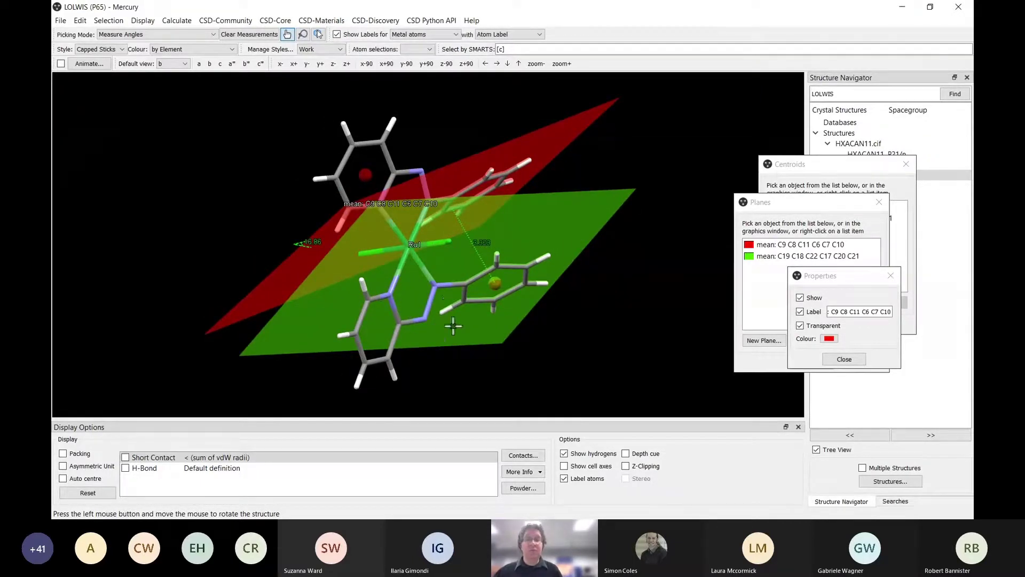
pyautogui.moveTo(451, 297); pyautogui.dragTo(466, 305)
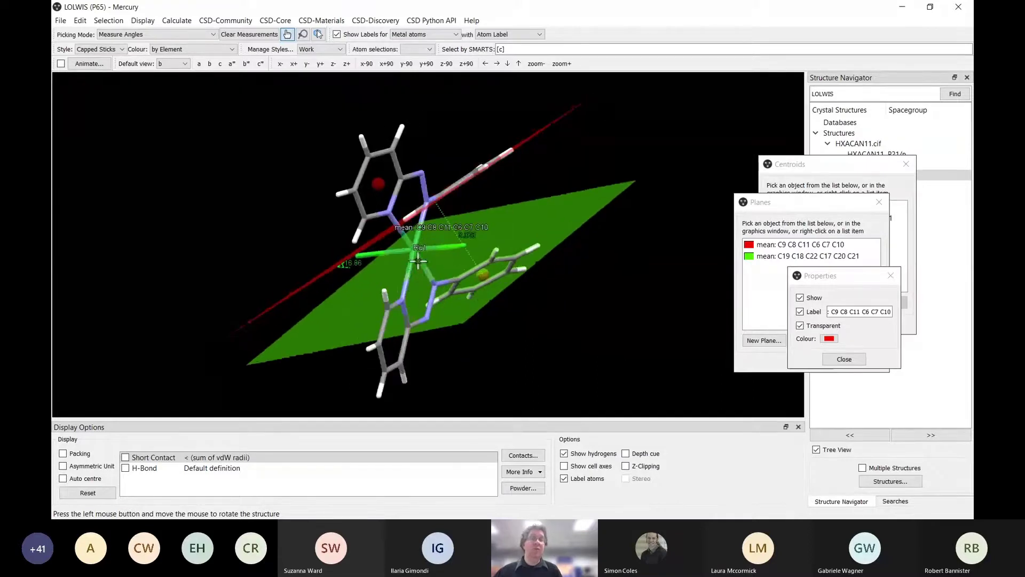
pyautogui.moveTo(399, 284); pyautogui.dragTo(382, 314)
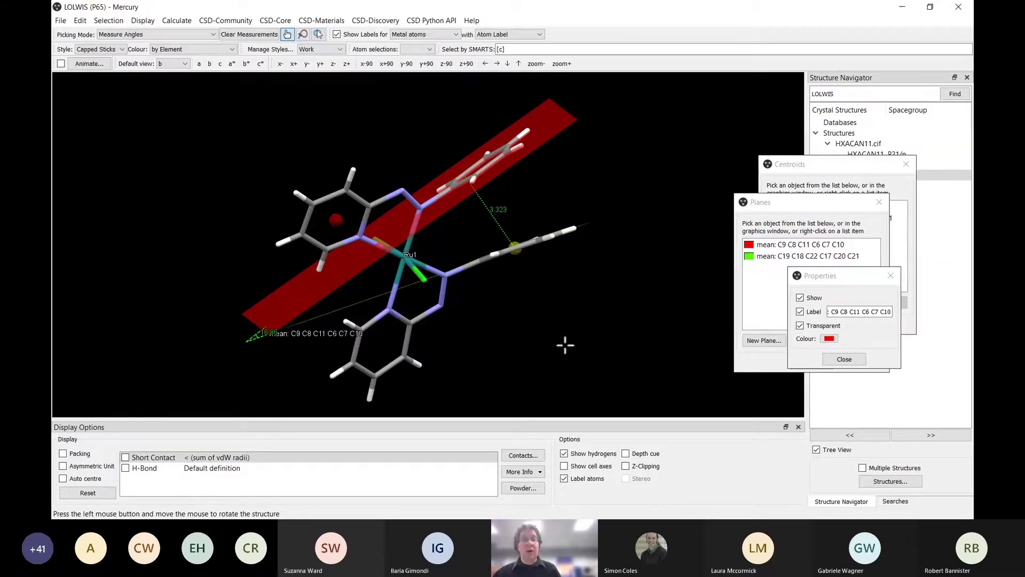
pyautogui.moveTo(566, 345); pyautogui.dragTo(434, 238)
pyautogui.moveTo(531, 231)
pyautogui.mouseDown()
pyautogui.moveTo(499, 183)
pyautogui.moveTo(529, 225)
pyautogui.moveTo(508, 211)
pyautogui.moveTo(522, 213)
pyautogui.mouseUp()
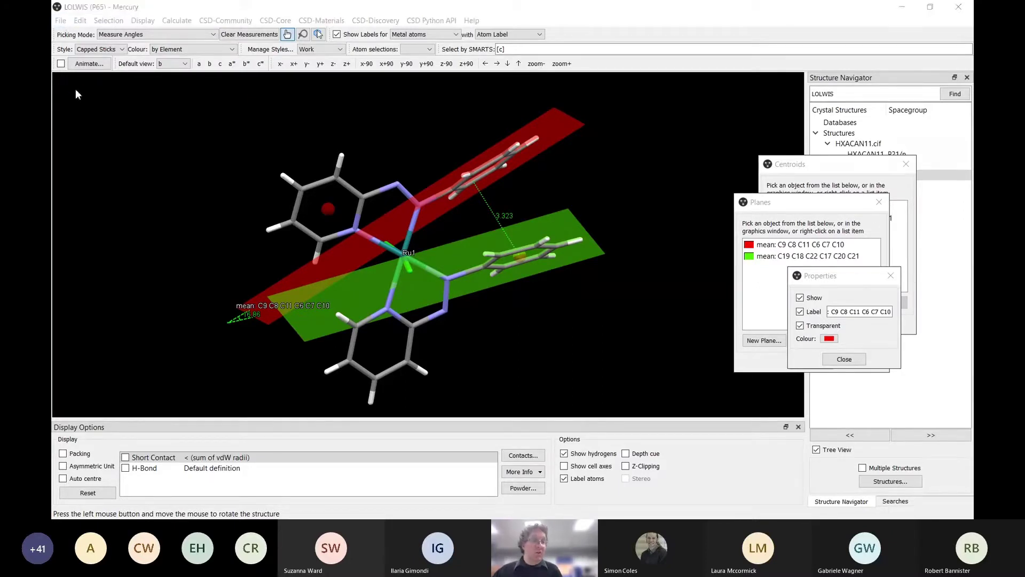
# Step: Save the annotated structure in the MercuryD folder as LOLWIS.mryx, in Mercury compressed XML crystal file format
pyautogui.hotkey('ctrl', 's')
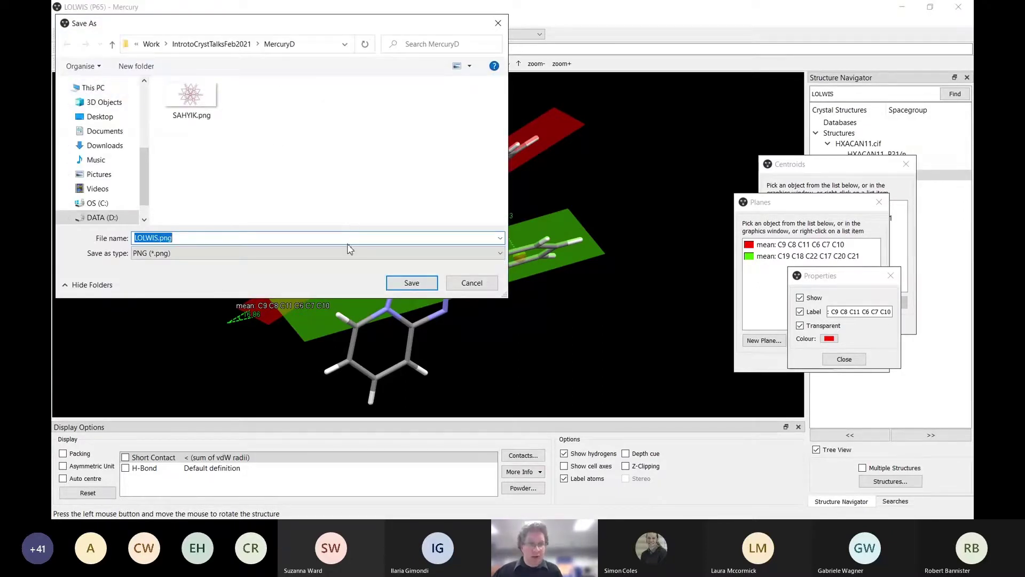
pyautogui.click(348, 252)
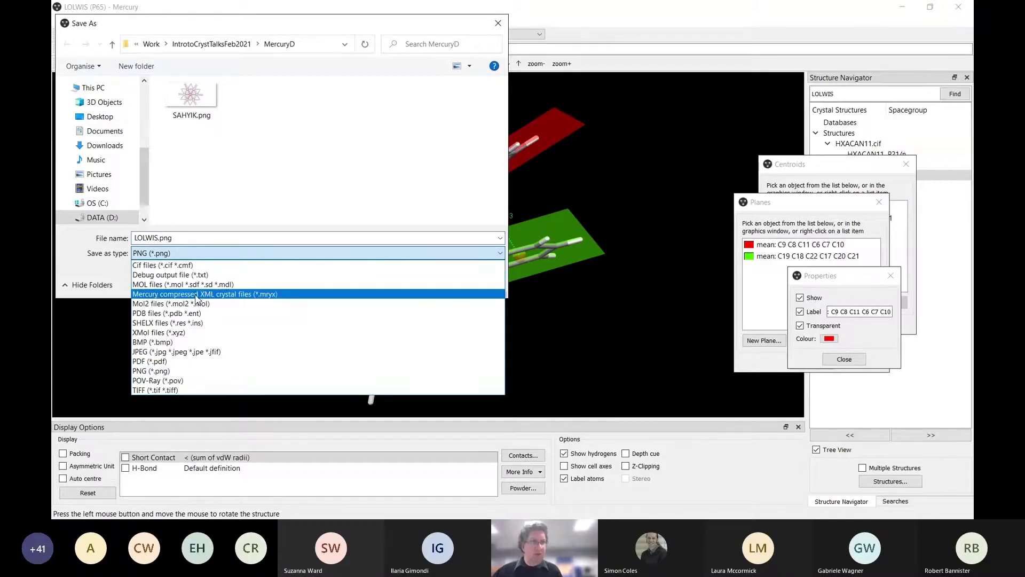
pyautogui.click(198, 294)
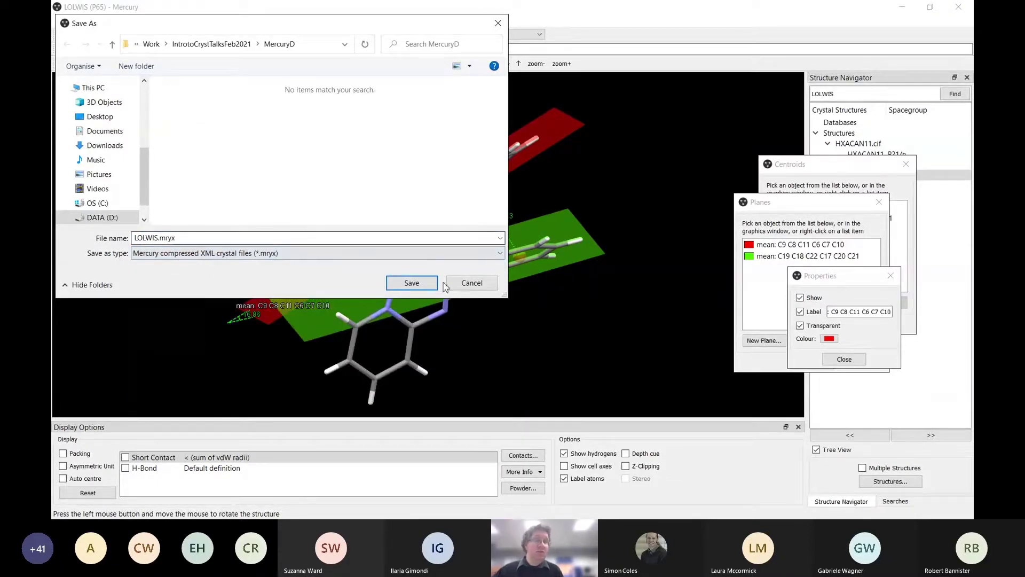
pyautogui.click(412, 283)
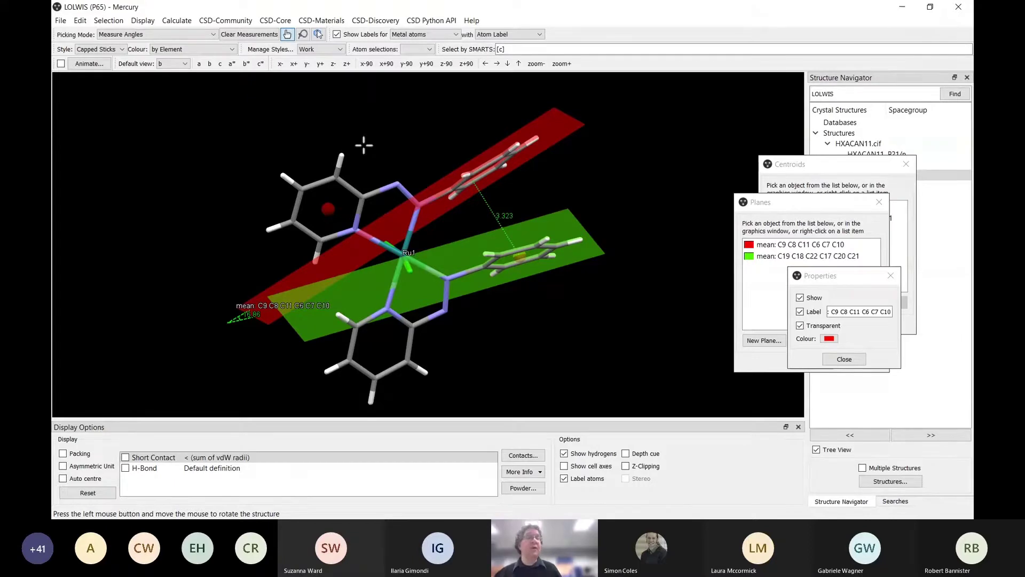
# Step: Close the plane Properties, Planes and Centroids dialogs, leaving the centroids, planes and measurements displayed on the complex
pyautogui.moveTo(586, 256); pyautogui.dragTo(428, 195)
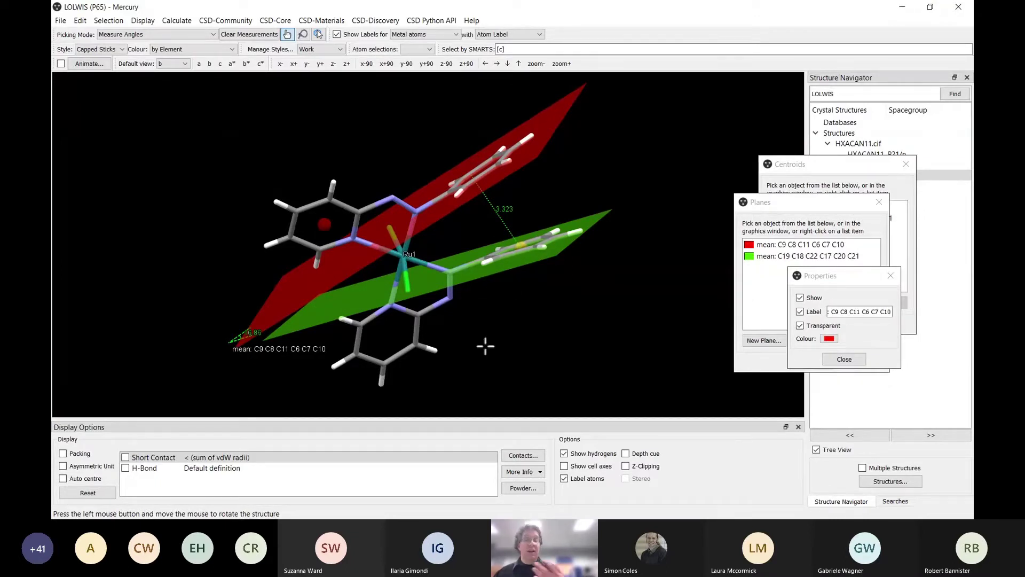
pyautogui.moveTo(485, 346); pyautogui.dragTo(527, 345)
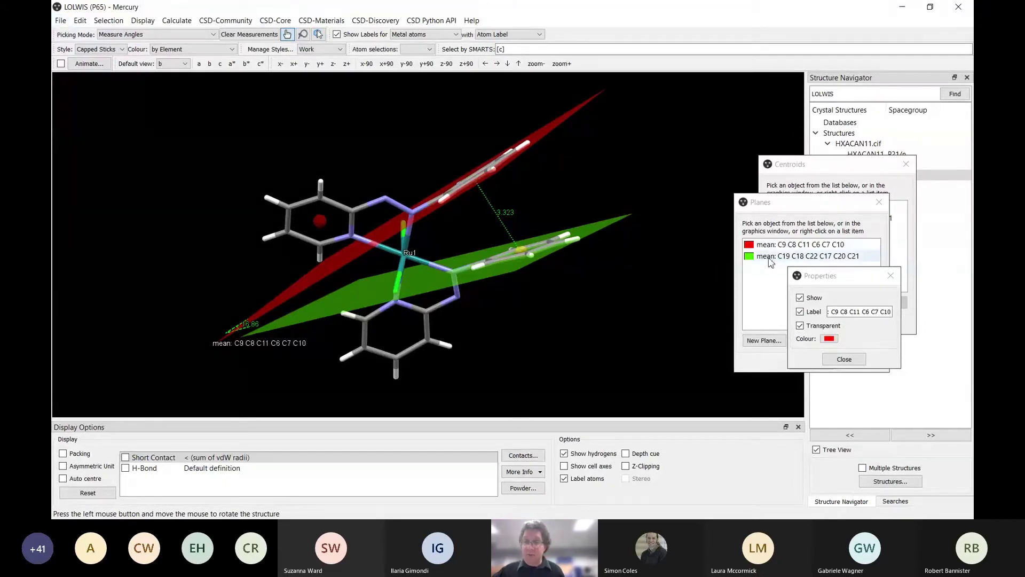
pyautogui.click(844, 359)
pyautogui.click(819, 367)
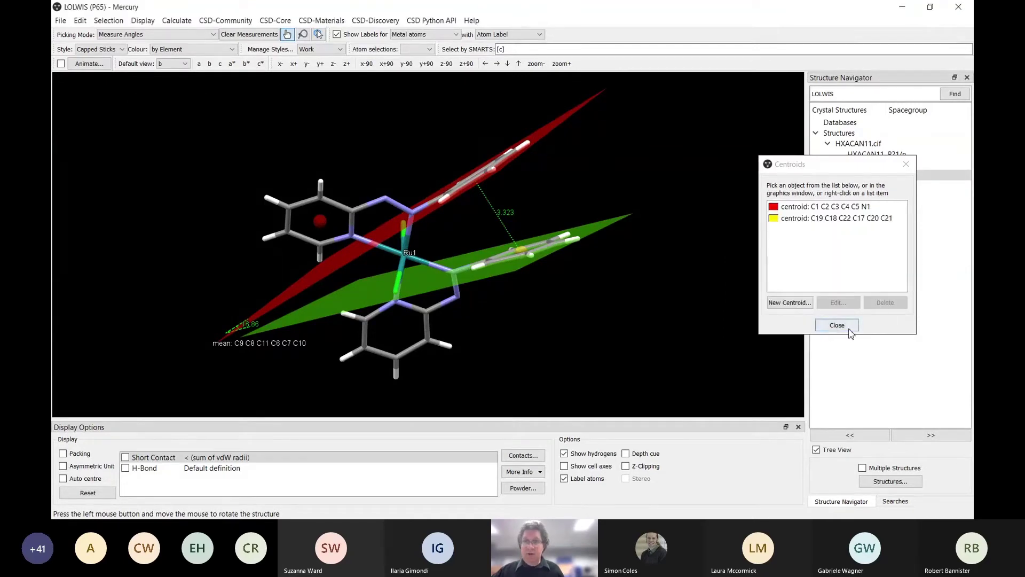
pyautogui.click(834, 327)
pyautogui.moveTo(240, 172); pyautogui.dragTo(502, 184)
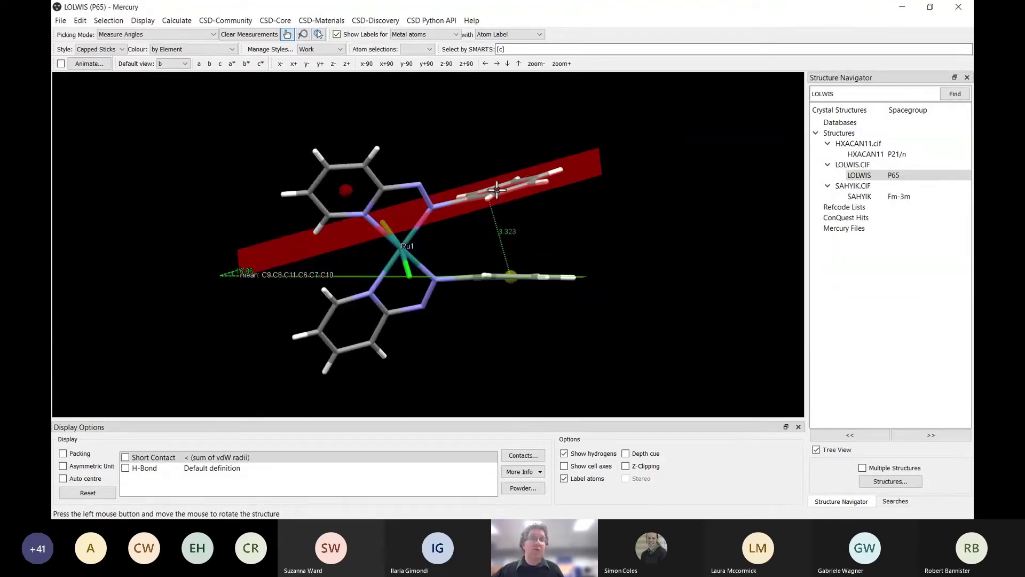